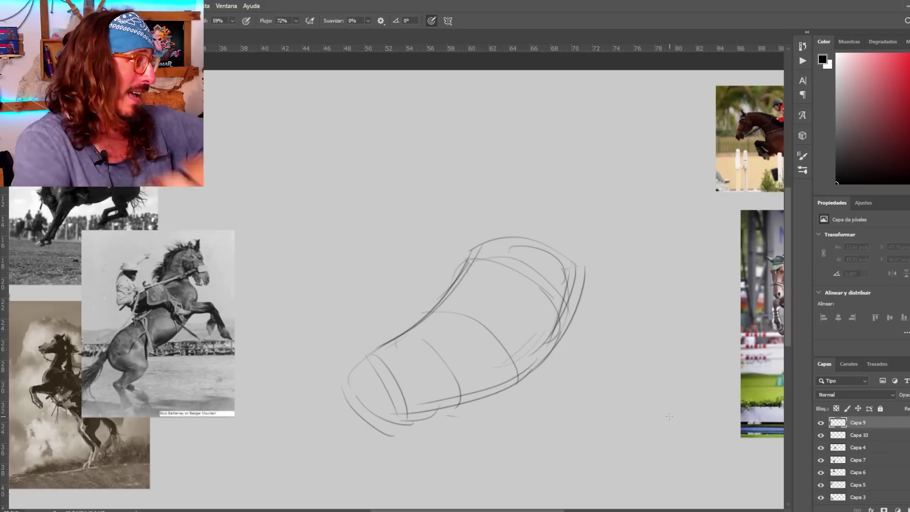
# Lower the opacity of the body construction sketch on Capa 10 and make Capa 9 the active layer
pyautogui.click(881, 435)
pyautogui.click(908, 395)
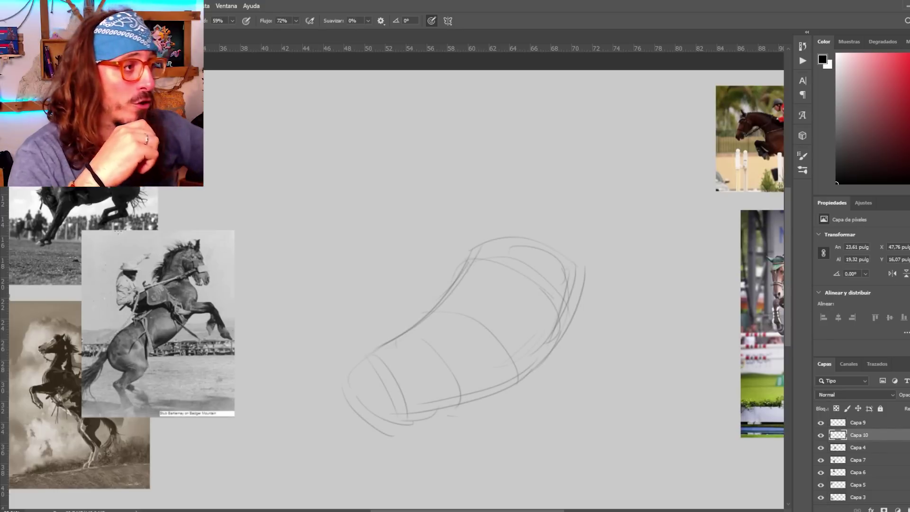
pyautogui.click(885, 424)
pyautogui.scroll(-3, 372, 292)
pyautogui.scroll(4, 371, 290)
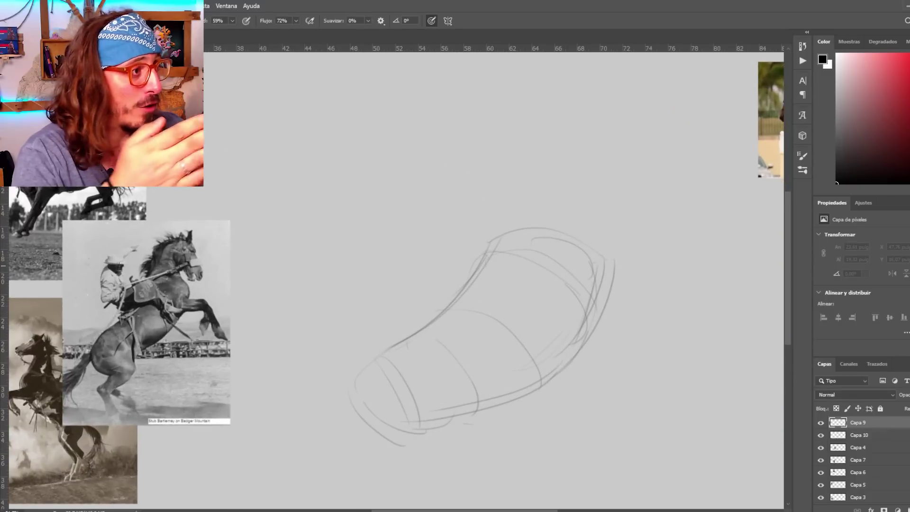
# Sketch the rider's gesture skeleton above the horse's body, with a straight spine, forward thigh, knee joint, lower leg and foot
pyautogui.moveTo(400, 311)
pyautogui.mouseDown()
pyautogui.moveTo(426, 305)
pyautogui.moveTo(408, 333)
pyautogui.mouseUp()
pyautogui.moveTo(407, 194)
pyautogui.mouseDown()
pyautogui.moveTo(403, 308)
pyautogui.moveTo(531, 280)
pyautogui.moveTo(530, 271)
pyautogui.mouseUp()
pyautogui.moveTo(403, 296); pyautogui.dragTo(402, 314)
pyautogui.moveTo(403, 211); pyautogui.dragTo(420, 208)
pyautogui.moveTo(526, 286); pyautogui.dragTo(567, 326)
pyautogui.moveTo(559, 333); pyautogui.dragTo(604, 316)
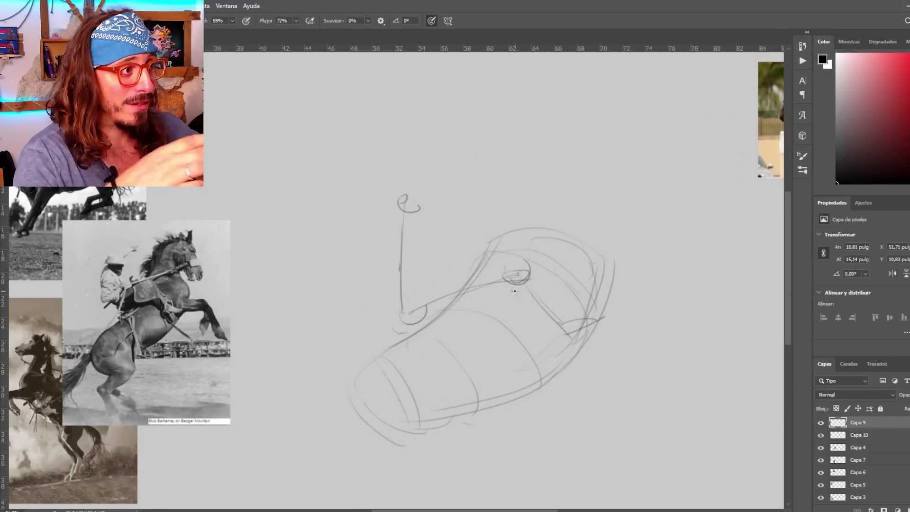
# Sketch the rider's tilted head as a wedge shape around the top of the spine
pyautogui.moveTo(412, 164); pyautogui.dragTo(393, 211)
pyautogui.moveTo(394, 175)
pyautogui.mouseDown()
pyautogui.moveTo(383, 192)
pyautogui.moveTo(446, 218)
pyautogui.mouseUp()
pyautogui.moveTo(431, 172); pyautogui.dragTo(448, 216)
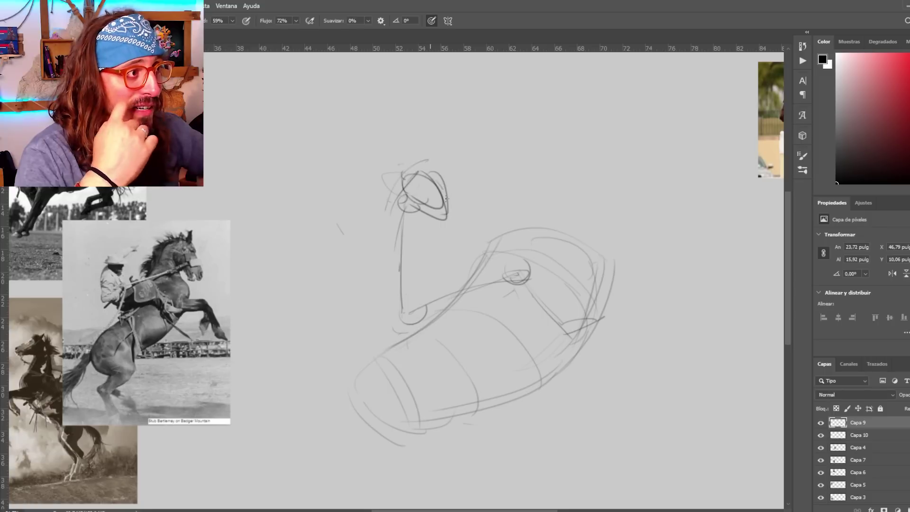
pyautogui.moveTo(403, 171); pyautogui.dragTo(448, 216)
pyautogui.moveTo(417, 200); pyautogui.dragTo(453, 220)
pyautogui.moveTo(391, 211)
pyautogui.mouseDown()
pyautogui.moveTo(418, 241)
pyautogui.moveTo(398, 273)
pyautogui.moveTo(392, 248)
pyautogui.moveTo(369, 236)
pyautogui.moveTo(391, 205)
pyautogui.mouseUp()
# Block in the rider's torso, bowl-shaped pelvis and the volume of the forward thigh
pyautogui.moveTo(379, 290)
pyautogui.mouseDown()
pyautogui.moveTo(424, 306)
pyautogui.moveTo(412, 328)
pyautogui.mouseUp()
pyautogui.moveTo(372, 315); pyautogui.dragTo(422, 334)
pyautogui.moveTo(368, 287)
pyautogui.mouseDown()
pyautogui.moveTo(396, 327)
pyautogui.moveTo(519, 265)
pyautogui.mouseUp()
pyautogui.moveTo(413, 303)
pyautogui.mouseDown()
pyautogui.moveTo(522, 265)
pyautogui.moveTo(460, 309)
pyautogui.mouseUp()
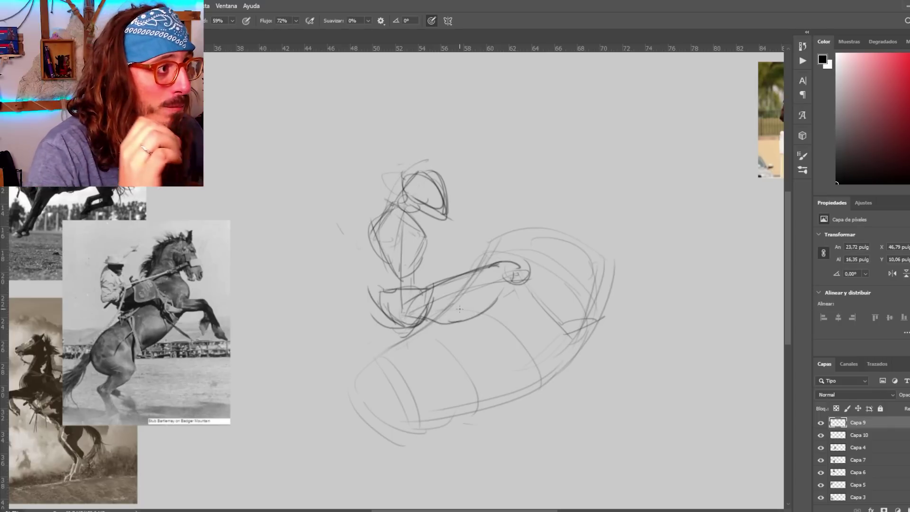
# Remove the rider's knee, lower leg and the far end and underside of the thigh from the sketch
pyautogui.hotkey('ctrl', 'z')
pyautogui.moveTo(513, 290); pyautogui.dragTo(443, 315)
pyautogui.hotkey('ctrl', 'z')
pyautogui.hotkey('ctrl', 'z')
pyautogui.hotkey('ctrl', 'z')
pyautogui.hotkey('ctrl', 'z')
pyautogui.hotkey('ctrl', 'z')
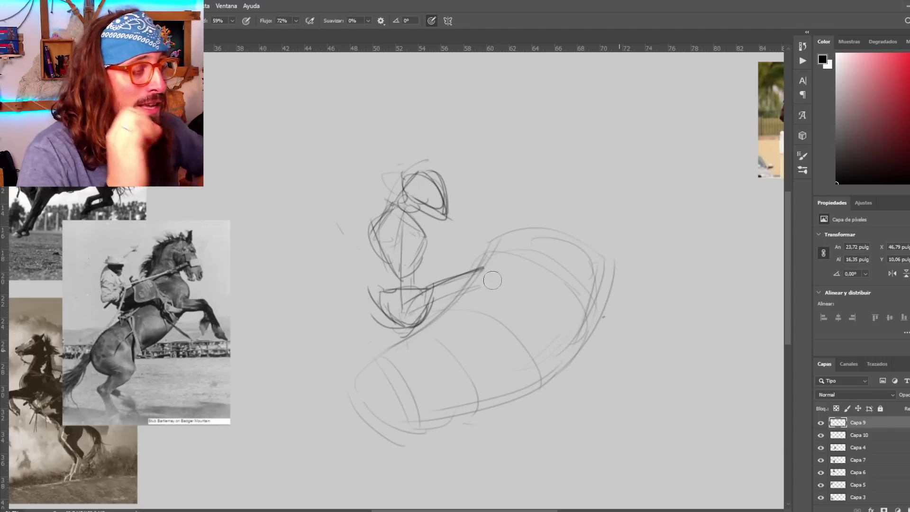
# Redraw the rider's knee as a small circle at the end of the thigh, with the shin starting from it
pyautogui.moveTo(502, 259); pyautogui.dragTo(511, 266)
pyautogui.moveTo(507, 270)
pyautogui.mouseDown()
pyautogui.moveTo(415, 310)
pyautogui.moveTo(506, 260)
pyautogui.moveTo(503, 275)
pyautogui.mouseUp()
pyautogui.hotkey('ctrl', 'z')
pyautogui.moveTo(501, 260); pyautogui.dragTo(520, 269)
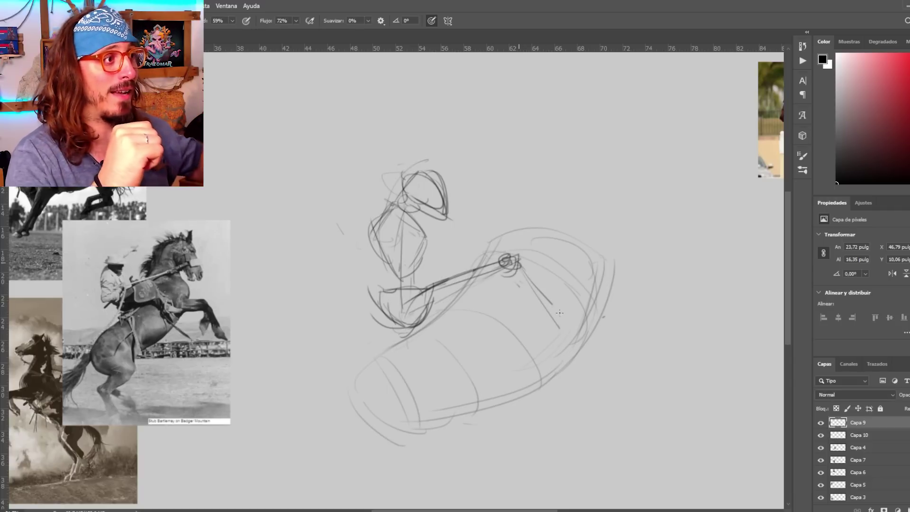
# Sketch the ankle end of the rider's lower leg and the underside of the thigh back to the pelvis
pyautogui.moveTo(553, 304); pyautogui.dragTo(569, 320)
pyautogui.moveTo(555, 318); pyautogui.dragTo(568, 322)
pyautogui.moveTo(514, 271)
pyautogui.mouseDown()
pyautogui.moveTo(540, 320)
pyautogui.moveTo(509, 294)
pyautogui.mouseUp()
pyautogui.moveTo(511, 277)
pyautogui.mouseDown()
pyautogui.moveTo(423, 321)
pyautogui.moveTo(395, 316)
pyautogui.mouseUp()
pyautogui.moveTo(511, 275); pyautogui.dragTo(501, 298)
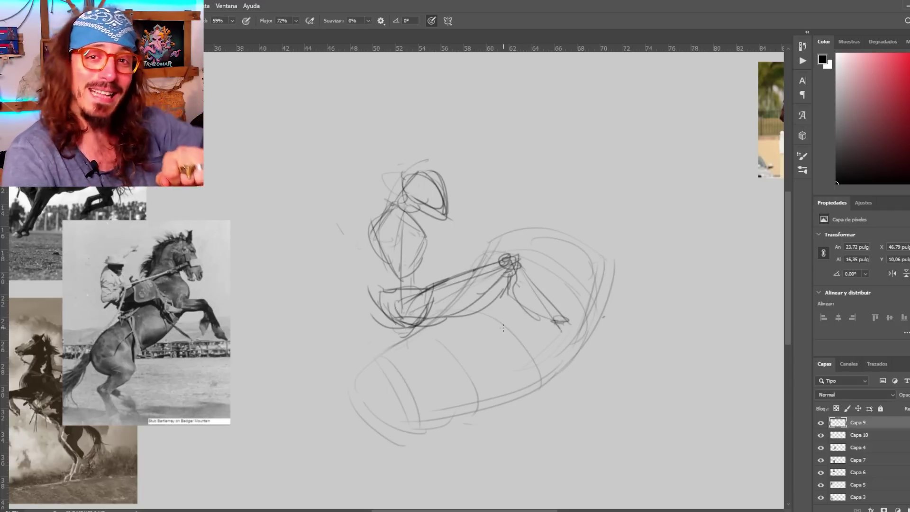
# Sketch the rider's pointed boot with a flat sole and reinforce the calf contour below the knee
pyautogui.moveTo(552, 329)
pyautogui.mouseDown()
pyautogui.moveTo(616, 324)
pyautogui.moveTo(587, 328)
pyautogui.mouseUp()
pyautogui.hotkey('ctrl', 'z')
pyautogui.hotkey('ctrl', 'z')
pyautogui.moveTo(553, 304); pyautogui.dragTo(621, 339)
pyautogui.moveTo(616, 326)
pyautogui.mouseDown()
pyautogui.moveTo(591, 337)
pyautogui.moveTo(601, 325)
pyautogui.mouseUp()
pyautogui.moveTo(579, 333); pyautogui.dragTo(541, 336)
pyautogui.moveTo(540, 298); pyautogui.dragTo(588, 321)
pyautogui.moveTo(520, 256)
pyautogui.mouseDown()
pyautogui.moveTo(559, 313)
pyautogui.moveTo(521, 254)
pyautogui.mouseUp()
pyautogui.moveTo(577, 331); pyautogui.dragTo(604, 337)
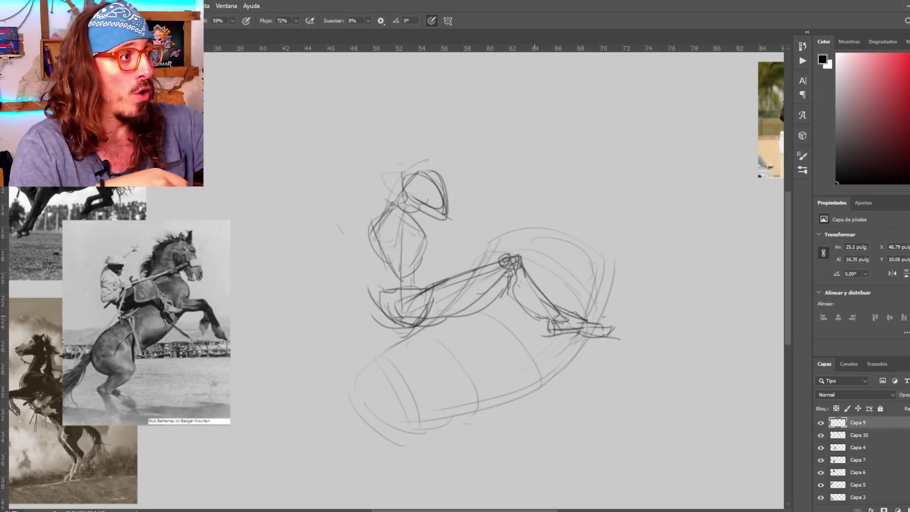
pyautogui.moveTo(549, 321); pyautogui.dragTo(507, 277)
pyautogui.moveTo(507, 288); pyautogui.dragTo(486, 295)
# Sketch the rider's near arm with a round shoulder, elbow bent behind the back and forearm reaching forward to a boxy hand
pyautogui.moveTo(399, 224)
pyautogui.mouseDown()
pyautogui.moveTo(357, 286)
pyautogui.moveTo(433, 251)
pyautogui.moveTo(445, 262)
pyautogui.moveTo(422, 268)
pyautogui.mouseUp()
pyautogui.moveTo(401, 271)
pyautogui.mouseDown()
pyautogui.moveTo(429, 258)
pyautogui.moveTo(351, 297)
pyautogui.mouseUp()
pyautogui.moveTo(381, 252); pyautogui.dragTo(352, 293)
# Darken the rider's face profile and add an eye line across the head
pyautogui.moveTo(435, 177); pyautogui.dragTo(444, 222)
pyautogui.moveTo(403, 190); pyautogui.dragTo(463, 187)
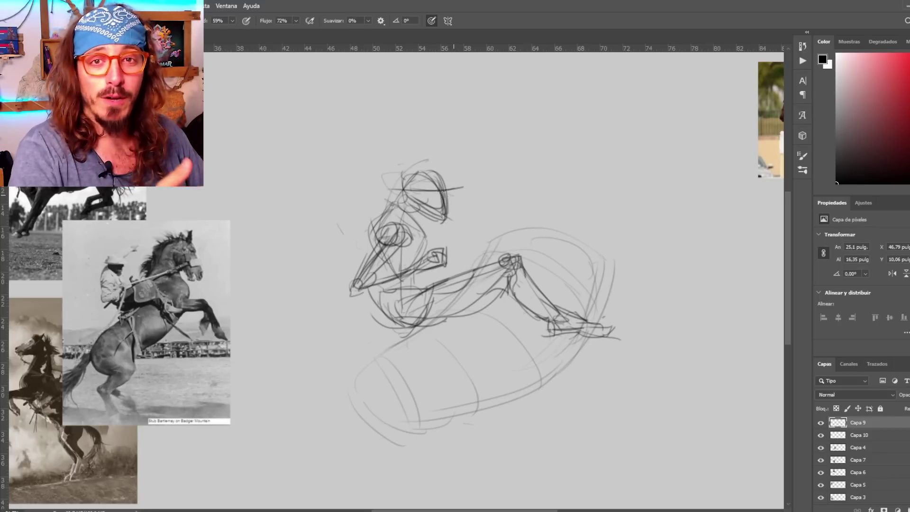
pyautogui.moveTo(404, 186)
pyautogui.mouseDown()
pyautogui.moveTo(444, 187)
pyautogui.moveTo(443, 214)
pyautogui.mouseUp()
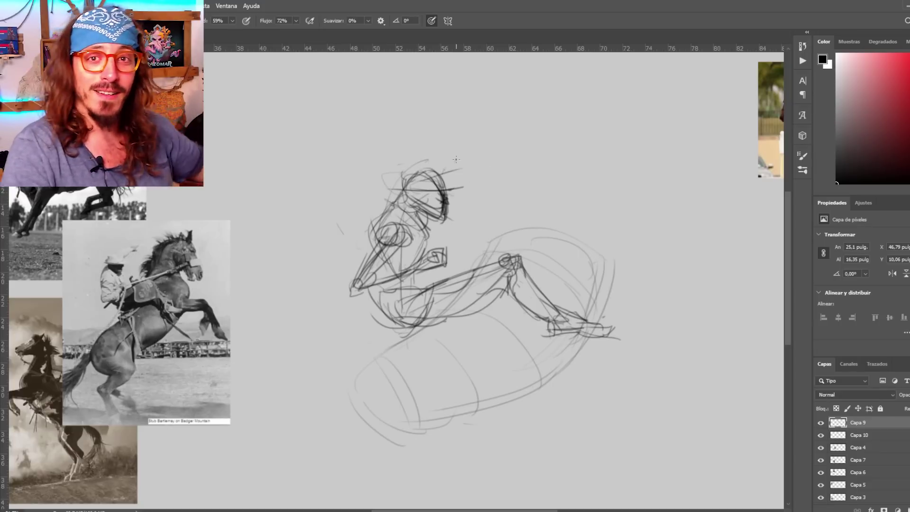
pyautogui.moveTo(441, 170); pyautogui.dragTo(472, 145)
pyautogui.moveTo(456, 190); pyautogui.dragTo(475, 138)
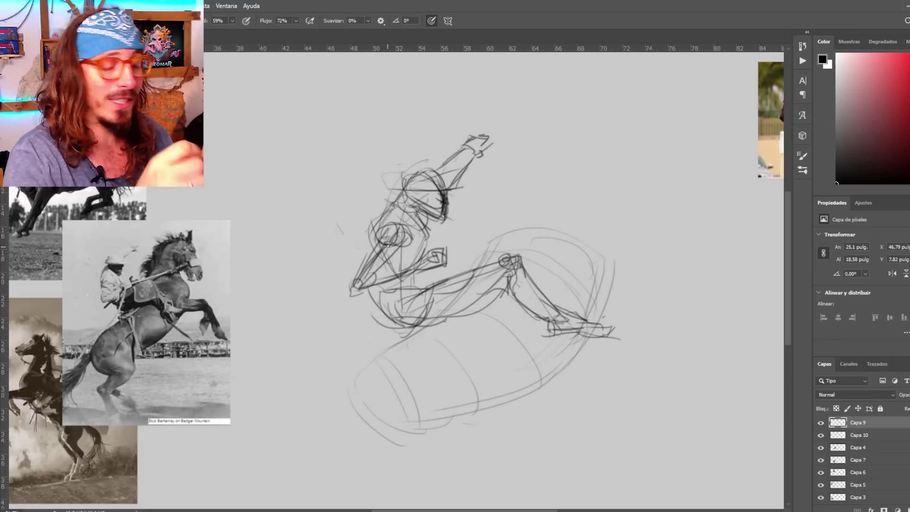
pyautogui.hotkey('ctrl', 'z')
pyautogui.hotkey('ctrl', 'z')
pyautogui.hotkey('ctrl', 'z')
pyautogui.hotkey('ctrl', 'z')
pyautogui.hotkey('ctrl', 'z')
pyautogui.hotkey('ctrl', 'z')
pyautogui.hotkey('ctrl', 'z')
# Sketch the rider's far arm raised forward from behind the head, ending in an outstretched hand
pyautogui.moveTo(429, 166)
pyautogui.mouseDown()
pyautogui.moveTo(473, 152)
pyautogui.moveTo(445, 179)
pyautogui.mouseUp()
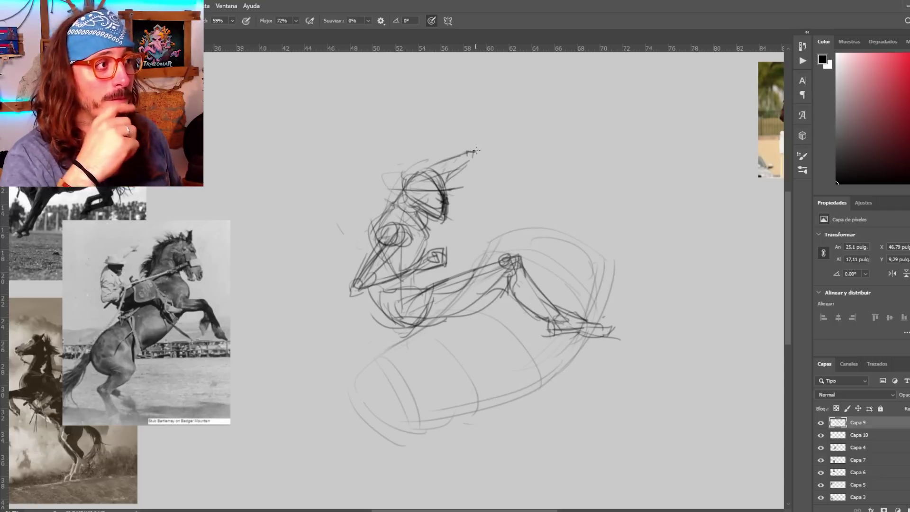
pyautogui.moveTo(475, 151)
pyautogui.mouseDown()
pyautogui.moveTo(487, 160)
pyautogui.moveTo(477, 161)
pyautogui.mouseUp()
pyautogui.moveTo(425, 169); pyautogui.dragTo(464, 151)
pyautogui.moveTo(469, 167)
pyautogui.mouseDown()
pyautogui.moveTo(444, 186)
pyautogui.moveTo(396, 196)
pyautogui.mouseUp()
# Reinforce the top line of the thigh, the pelvis curve and the upper back of the rider
pyautogui.moveTo(498, 260)
pyautogui.mouseDown()
pyautogui.moveTo(403, 299)
pyautogui.moveTo(365, 298)
pyautogui.mouseUp()
pyautogui.moveTo(372, 291)
pyautogui.mouseDown()
pyautogui.moveTo(389, 326)
pyautogui.moveTo(409, 337)
pyautogui.mouseUp()
pyautogui.moveTo(398, 199); pyautogui.dragTo(376, 227)
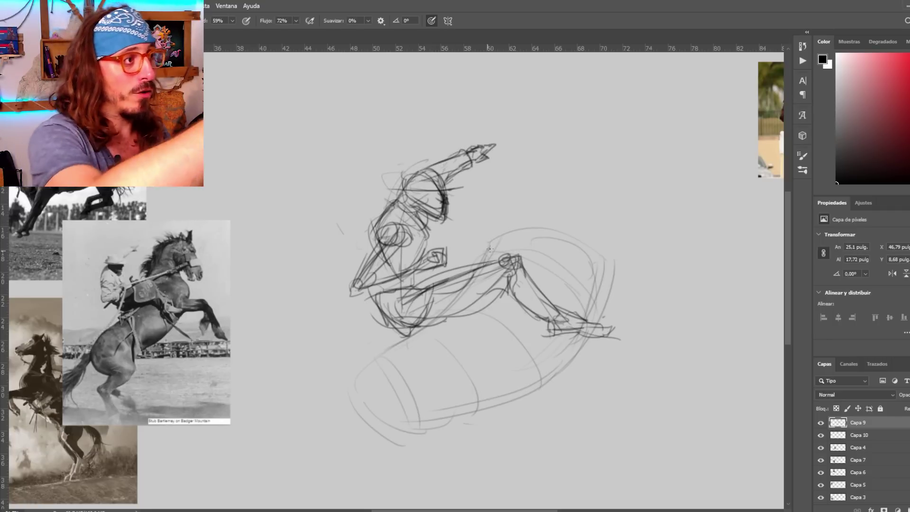
# Sketch the horse's neck and head rising in front of the rider, with the ear, crown, long face line and muzzle mark
pyautogui.moveTo(583, 84); pyautogui.dragTo(557, 154)
pyautogui.moveTo(544, 157); pyautogui.dragTo(529, 233)
pyautogui.moveTo(587, 95); pyautogui.dragTo(692, 199)
pyautogui.hotkey('ctrl', 'z')
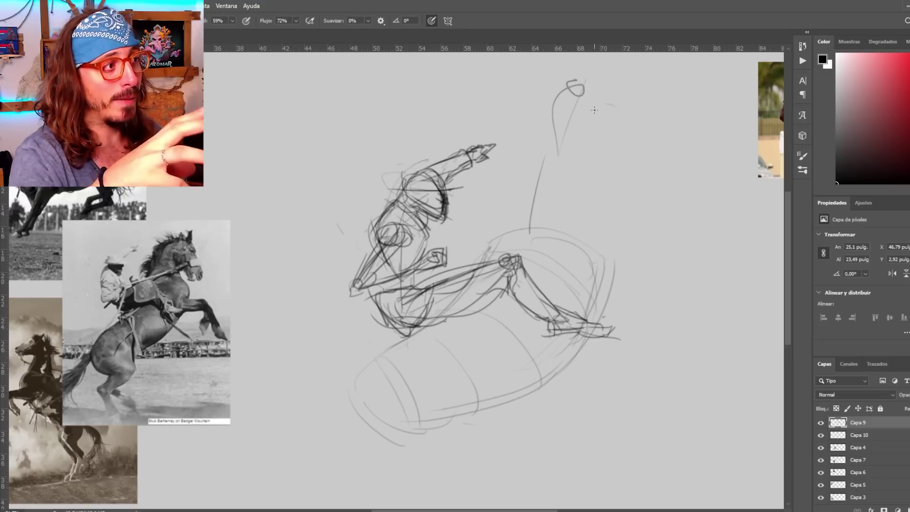
pyautogui.moveTo(557, 116); pyautogui.dragTo(651, 97)
pyautogui.moveTo(654, 107)
pyautogui.mouseDown()
pyautogui.moveTo(697, 189)
pyautogui.moveTo(599, 214)
pyautogui.mouseUp()
pyautogui.moveTo(651, 199); pyautogui.dragTo(622, 207)
# Draw the long rein line from the horse's muzzle through the rider's hand, curving down behind the pelvis
pyautogui.moveTo(630, 205)
pyautogui.mouseDown()
pyautogui.moveTo(440, 256)
pyautogui.moveTo(451, 256)
pyautogui.moveTo(251, 411)
pyautogui.mouseUp()
pyautogui.moveTo(432, 266); pyautogui.dragTo(348, 351)
pyautogui.moveTo(396, 308); pyautogui.dragTo(287, 401)
pyautogui.moveTo(508, 241); pyautogui.dragTo(449, 259)
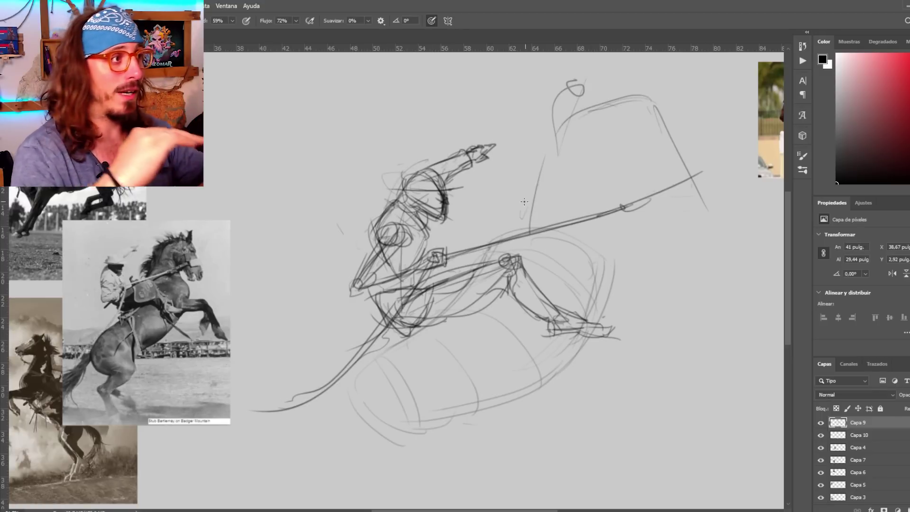
# Refine the horse's head and neck with strokes along the neck, the crown and the end of the muzzle
pyautogui.moveTo(553, 148); pyautogui.dragTo(507, 220)
pyautogui.moveTo(560, 128); pyautogui.dragTo(604, 111)
pyautogui.moveTo(687, 166); pyautogui.dragTo(673, 172)
pyautogui.moveTo(702, 200); pyautogui.dragTo(695, 207)
# Draw an arrow pointing at the horse's face and short direction marks in front of the muzzle
pyautogui.moveTo(734, 87); pyautogui.dragTo(682, 122)
pyautogui.moveTo(702, 98); pyautogui.dragTo(698, 122)
pyautogui.moveTo(695, 232); pyautogui.dragTo(715, 242)
pyautogui.moveTo(512, 90); pyautogui.dragTo(480, 144)
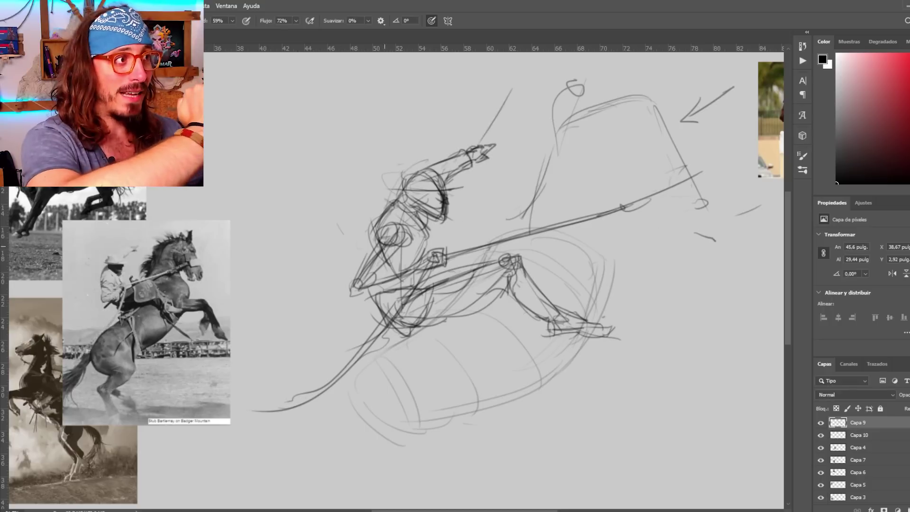
pyautogui.hotkey('ctrl', 'z')
pyautogui.moveTo(111, 232)
pyautogui.mouseDown()
pyautogui.moveTo(87, 303)
pyautogui.moveTo(167, 316)
pyautogui.mouseUp()
pyautogui.moveTo(96, 302); pyautogui.dragTo(235, 222)
pyautogui.hotkey('ctrl', 'z')
pyautogui.hotkey('ctrl', 'z')
pyautogui.hotkey('ctrl', 'z')
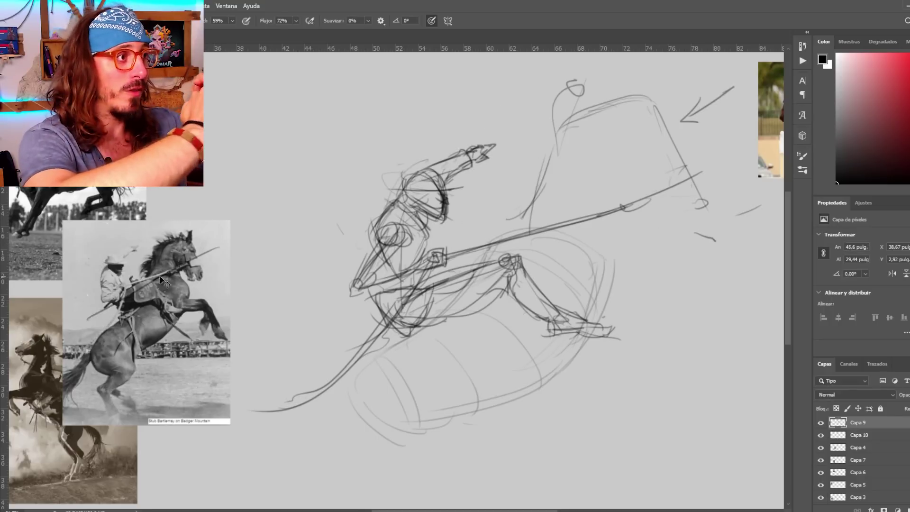
pyautogui.moveTo(504, 99); pyautogui.dragTo(353, 234)
pyautogui.hotkey('ctrl', 'z')
# Draw a diagonal action line above the rider and add short detail strokes to the horse's neck and the rider's head
pyautogui.moveTo(482, 94); pyautogui.dragTo(395, 172)
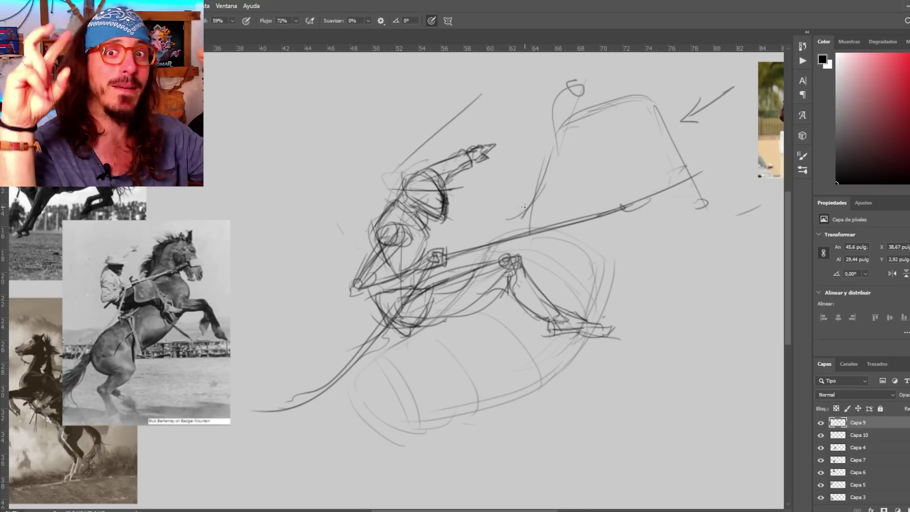
pyautogui.moveTo(537, 174); pyautogui.dragTo(524, 197)
pyautogui.moveTo(560, 139); pyautogui.dragTo(556, 157)
pyautogui.moveTo(403, 193); pyautogui.dragTo(441, 184)
pyautogui.moveTo(402, 195); pyautogui.dragTo(432, 170)
pyautogui.scroll(-3, 412, 260)
pyautogui.scroll(3, 342, 294)
pyautogui.moveTo(545, 207); pyautogui.dragTo(549, 234)
pyautogui.scroll(-3, 405, 204)
pyautogui.scroll(3, 488, 204)
# Merge layers Capa 9 and Capa 10 into one
pyautogui.keyDown('shift'); pyautogui.click(885, 440); pyautogui.keyUp('shift')
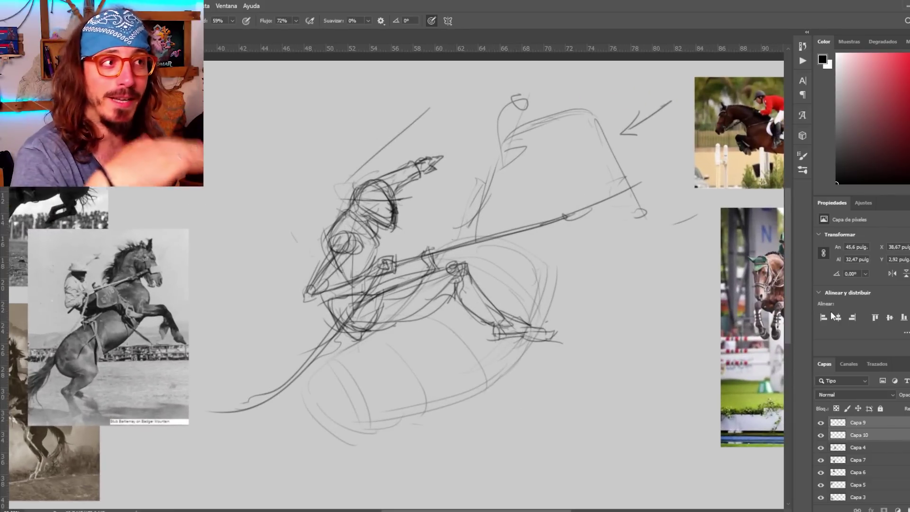
pyautogui.hotkey('ctrl', 'e')
# Scale down the merged sketch, rotate it counterclockwise, and lower its layer's opacity
pyautogui.hotkey('ctrl', 't')
pyautogui.moveTo(204, 93); pyautogui.dragTo(380, 241)
pyautogui.moveTo(439, 238); pyautogui.dragTo(258, 151)
pyautogui.moveTo(199, 134)
pyautogui.mouseDown()
pyautogui.moveTo(229, 159)
pyautogui.moveTo(209, 201)
pyautogui.mouseUp()
pyautogui.press('Return')
pyautogui.scroll(-1, 361, 318)
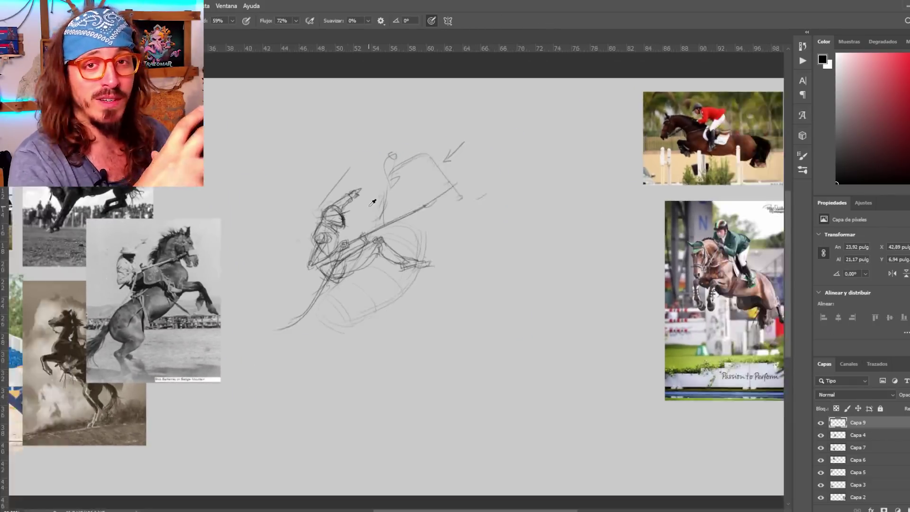
pyautogui.scroll(2, 362, 317)
pyautogui.scroll(-2, 344, 256)
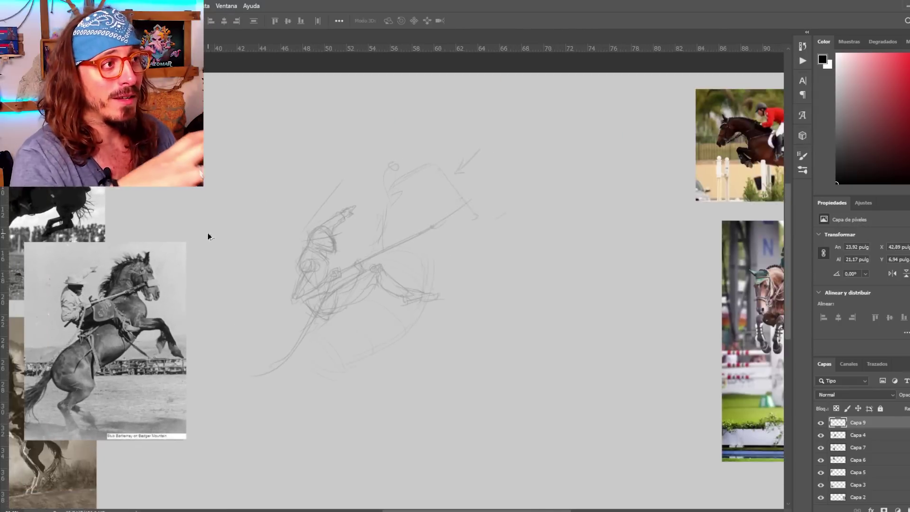
# Move the black-and-white rearing horse reference photo closer to the sketch and reselect layer Capa 9
pyautogui.scroll(3, 434, 254)
pyautogui.scroll(-2, 368, 252)
pyautogui.moveTo(368, 250); pyautogui.dragTo(417, 253)
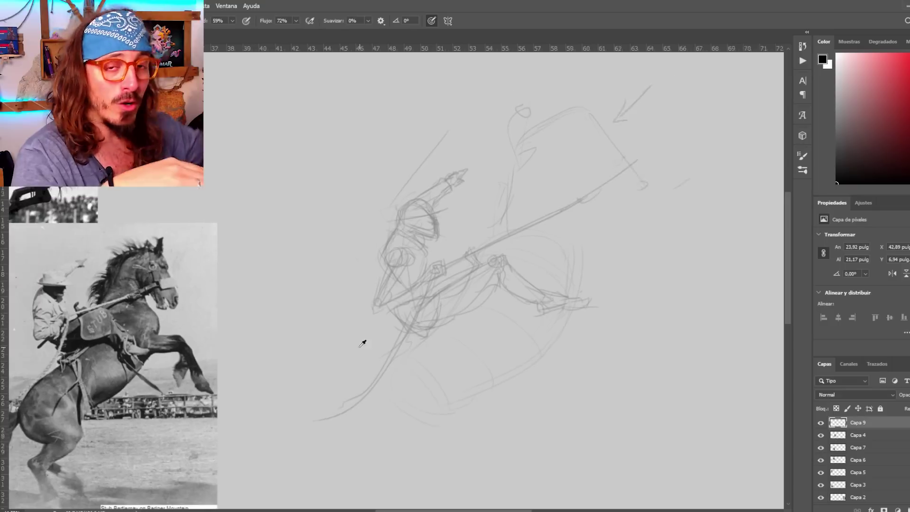
pyautogui.press('v')
pyautogui.moveTo(143, 339); pyautogui.dragTo(224, 247)
pyautogui.click(839, 423)
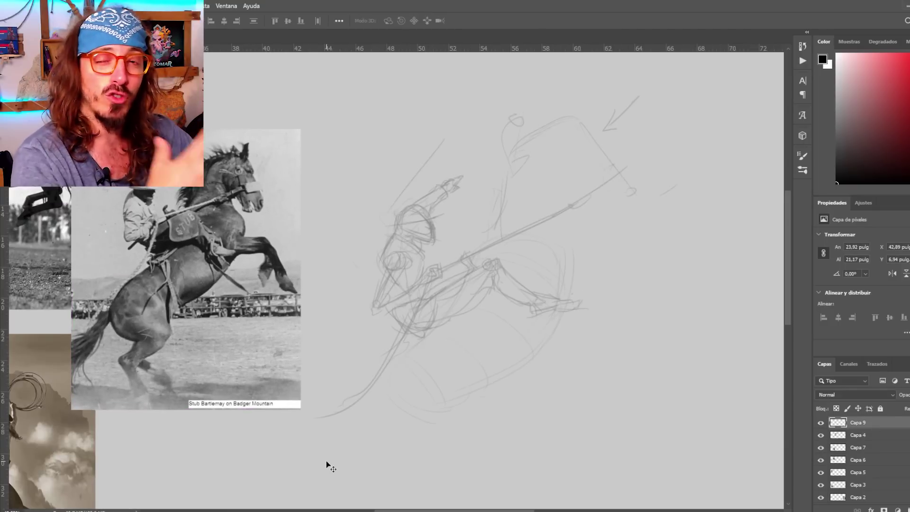
# Transform the sketch with about 102.32% height, 2.64° rotation and 5.74° horizontal skew, shifting it slightly upward
pyautogui.hotkey('ctrl', 't')
pyautogui.moveTo(306, 258)
pyautogui.mouseDown()
pyautogui.moveTo(298, 227)
pyautogui.moveTo(301, 247)
pyautogui.mouseUp()
pyautogui.moveTo(677, 423); pyautogui.dragTo(693, 432)
pyautogui.moveTo(498, 422)
pyautogui.mouseDown()
pyautogui.moveTo(523, 434)
pyautogui.moveTo(504, 430)
pyautogui.mouseUp()
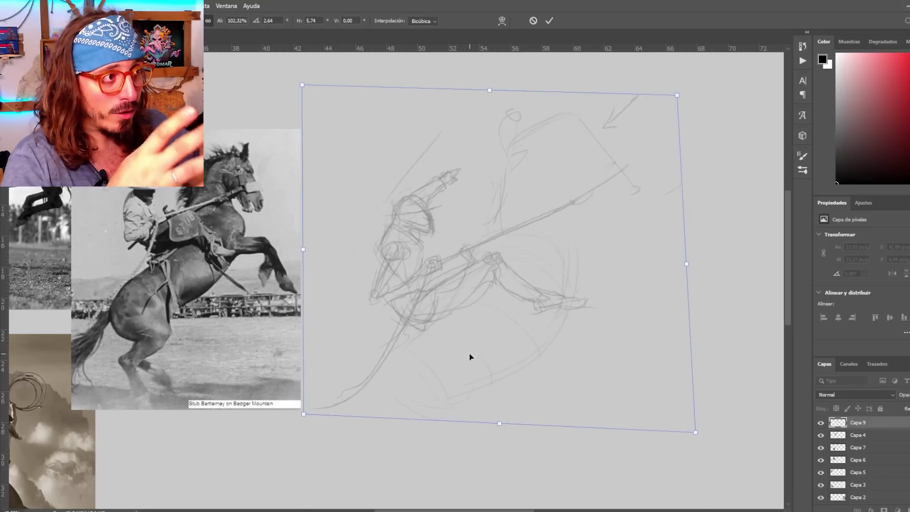
pyautogui.moveTo(470, 355); pyautogui.dragTo(476, 344)
pyautogui.press('Return')
pyautogui.scroll(-2, 419, 363)
pyautogui.scroll(2, 500, 331)
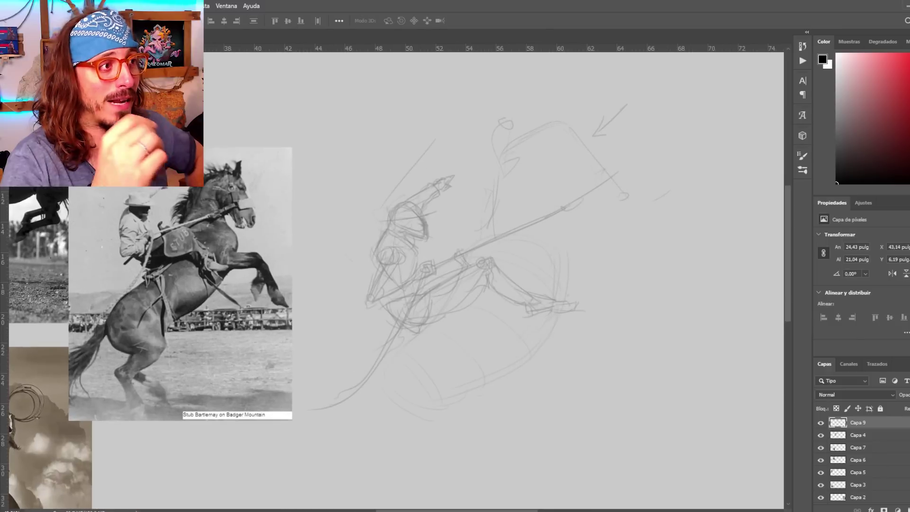
# Check the sketch by toggling Capa 9's visibility off and on, and add a new layer above it
pyautogui.click(821, 423)
pyautogui.click(820, 423)
pyautogui.hotkey('ctrl', 'alt', 'shift', 'n')
# Trace the rider's chest, back, bent near arm and face in darker brush lines on the new layer
pyautogui.scroll(-2, 374, 377)
pyautogui.scroll(5, 410, 274)
pyautogui.scroll(-5, 98, 339)
pyautogui.scroll(5, 97, 339)
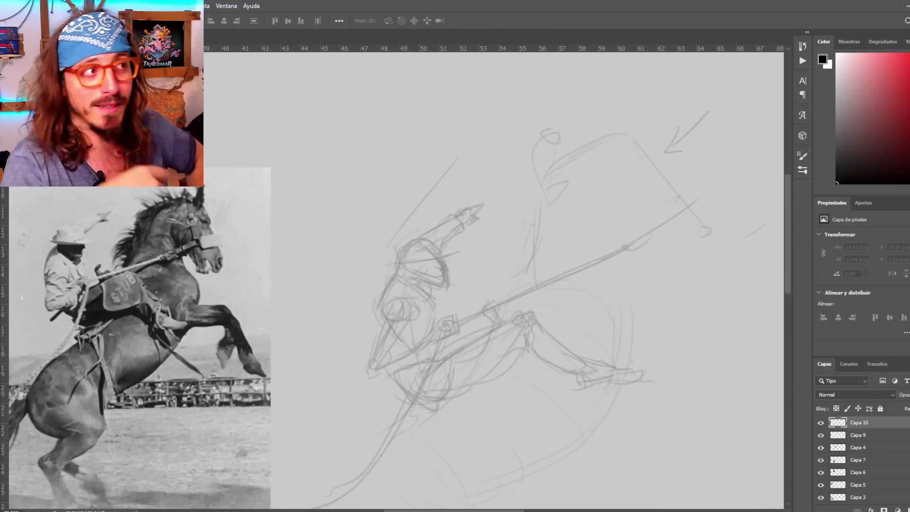
pyautogui.press('b')
pyautogui.scroll(1, 428, 294)
pyautogui.moveTo(431, 289); pyautogui.dragTo(444, 326)
pyautogui.scroll(-2, 397, 266)
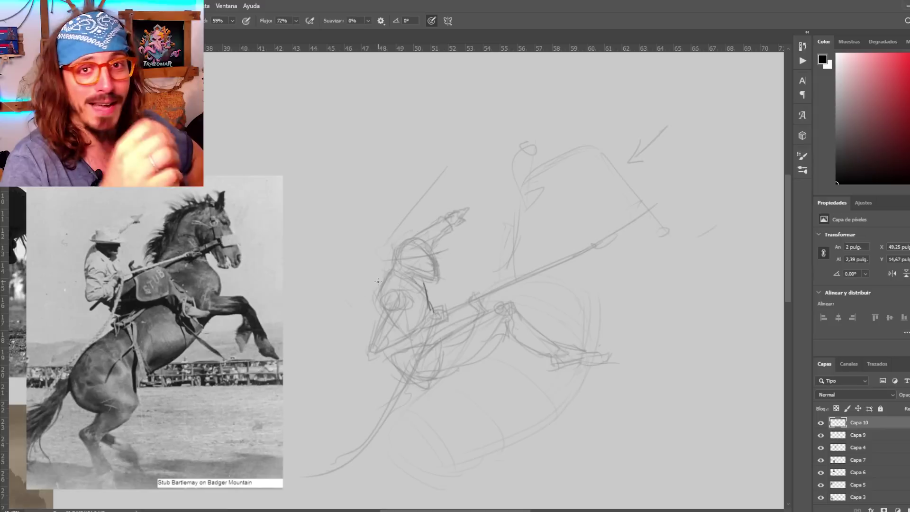
pyautogui.moveTo(388, 271); pyautogui.dragTo(367, 346)
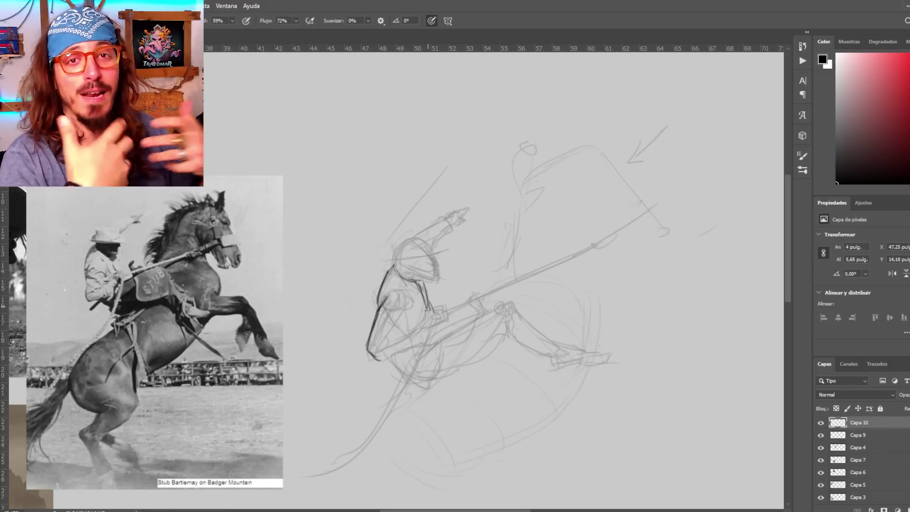
pyautogui.moveTo(425, 310); pyautogui.dragTo(385, 318)
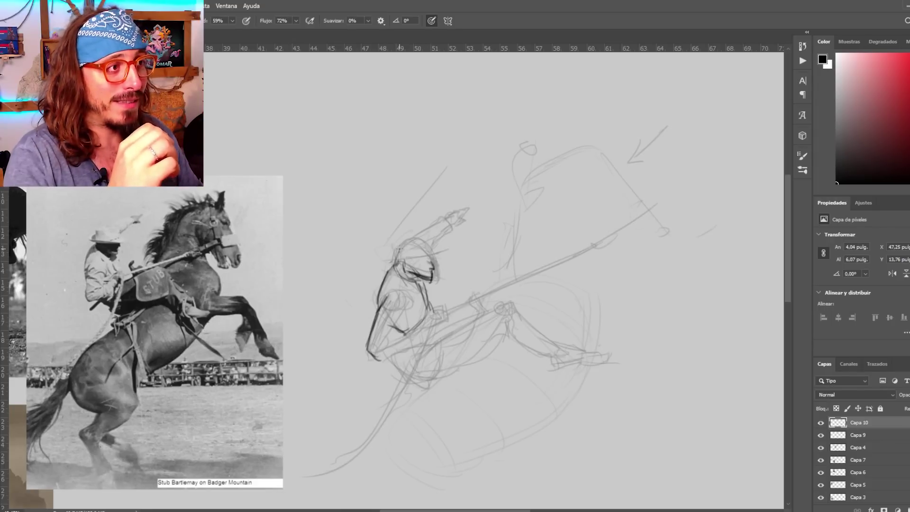
# Undo the trial line over the rider's head and trace the raised far arm up to the wrist in darker lines
pyautogui.moveTo(398, 260); pyautogui.dragTo(419, 244)
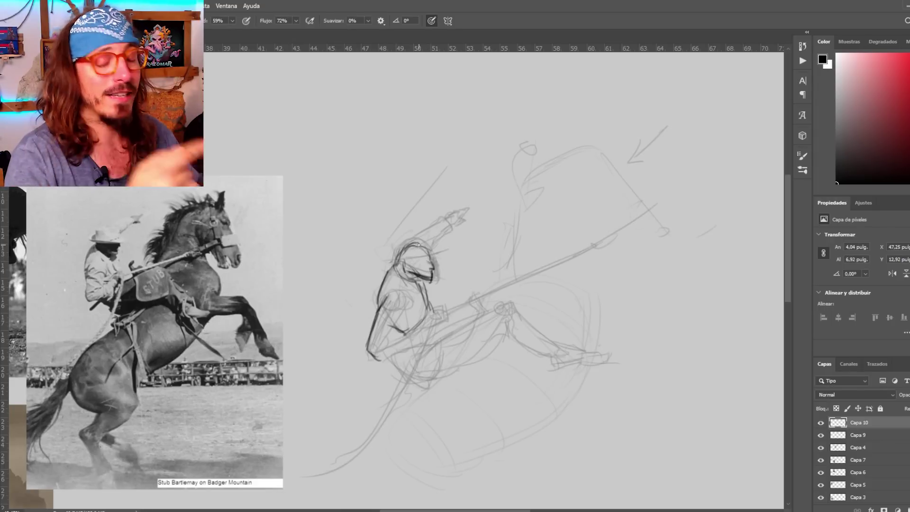
pyautogui.hotkey('ctrl', 'z')
pyautogui.scroll(2, 427, 254)
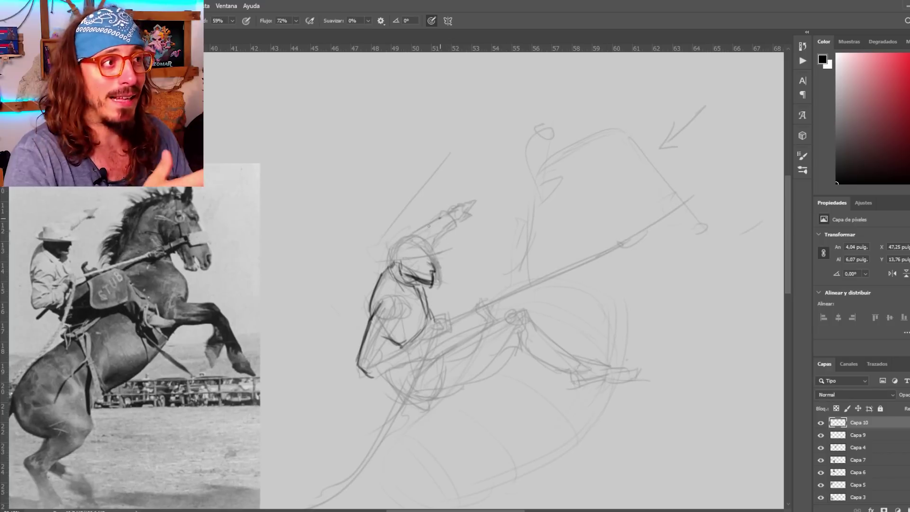
pyautogui.moveTo(410, 232)
pyautogui.mouseDown()
pyautogui.moveTo(453, 214)
pyautogui.moveTo(448, 237)
pyautogui.moveTo(448, 228)
pyautogui.mouseUp()
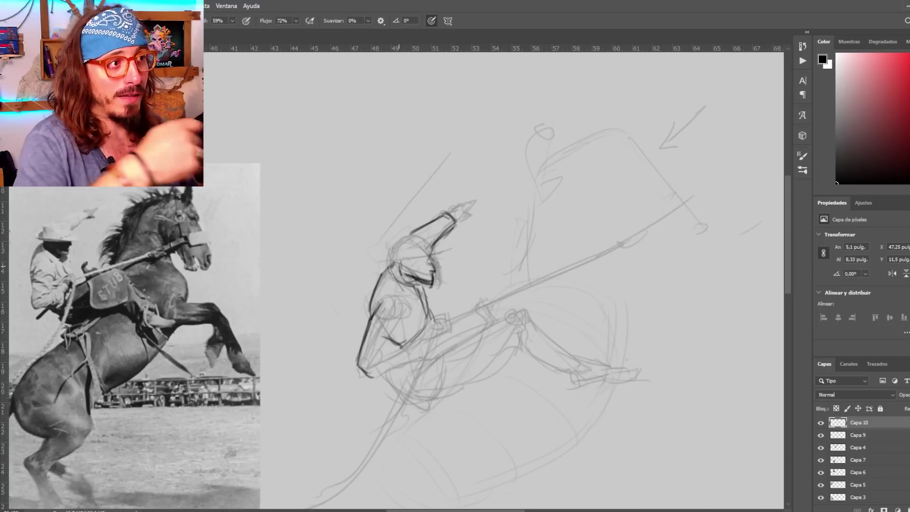
# Draw the rider's ear and a wide-brimmed hat in dark lines, discarding trial brim strokes, and return to layer Capa 10
pyautogui.moveTo(408, 254)
pyautogui.mouseDown()
pyautogui.moveTo(433, 284)
pyautogui.moveTo(430, 257)
pyautogui.mouseUp()
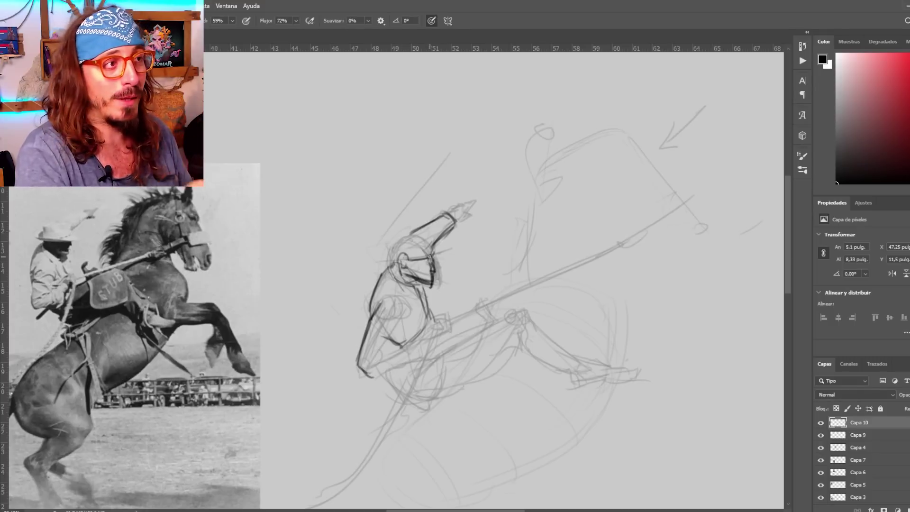
pyautogui.moveTo(370, 255); pyautogui.dragTo(455, 260)
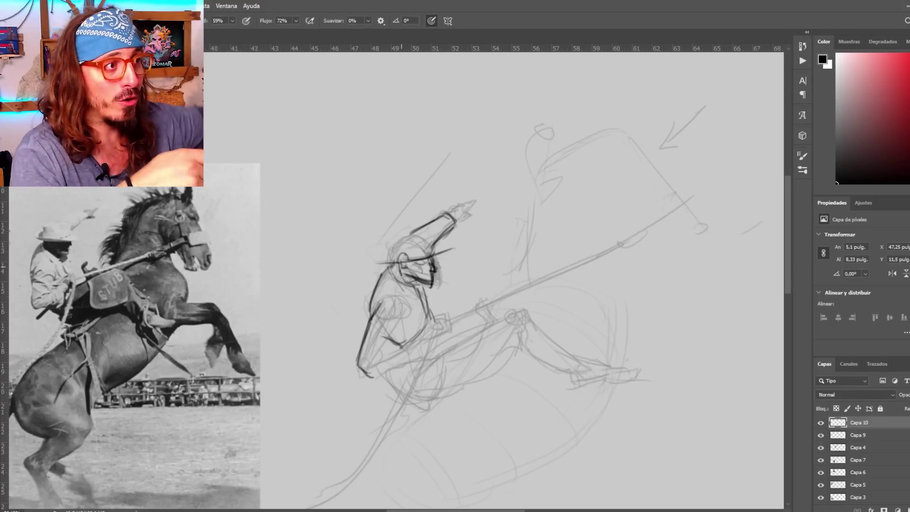
pyautogui.hotkey('ctrl', 'z')
pyautogui.moveTo(373, 258)
pyautogui.mouseDown()
pyautogui.moveTo(455, 261)
pyautogui.moveTo(432, 258)
pyautogui.mouseUp()
pyautogui.moveTo(434, 260)
pyautogui.mouseDown()
pyautogui.moveTo(464, 256)
pyautogui.moveTo(384, 238)
pyautogui.mouseUp()
pyautogui.hotkey('ctrl', 'z')
pyautogui.keyDown('ctrl'); pyautogui.click(391, 230); pyautogui.keyUp('ctrl')
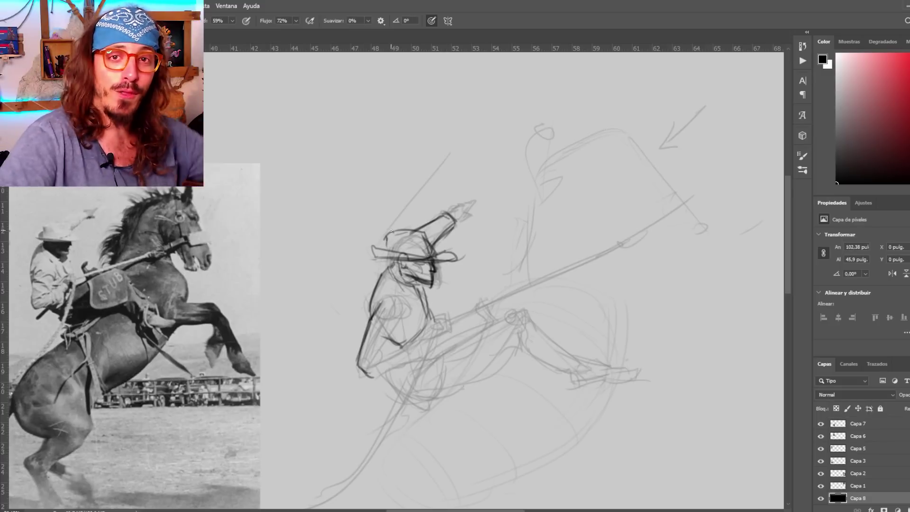
pyautogui.scroll(2, 869, 427)
pyautogui.click(867, 425)
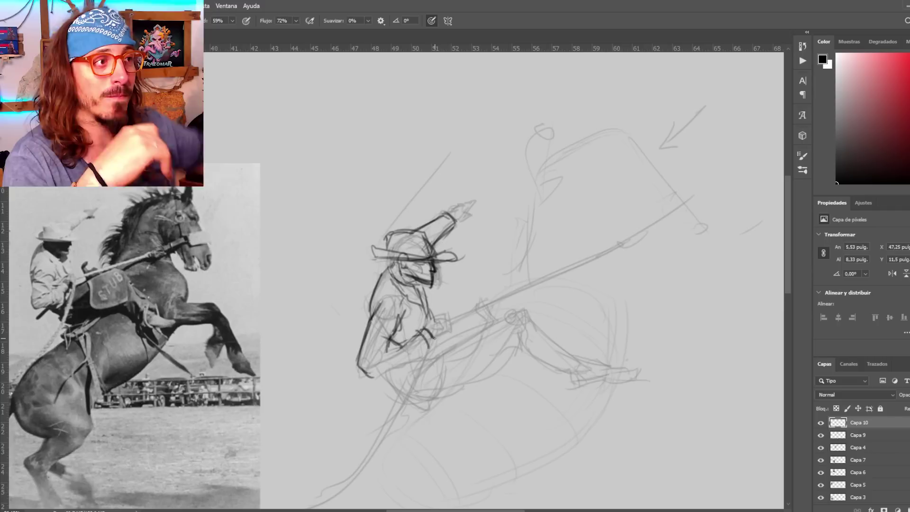
# Trace the rider's near forearm and closed hand at the waist, and the open hand of the raised arm
pyautogui.moveTo(435, 338); pyautogui.dragTo(430, 348)
pyautogui.moveTo(420, 332)
pyautogui.mouseDown()
pyautogui.moveTo(377, 356)
pyautogui.moveTo(377, 378)
pyautogui.moveTo(365, 380)
pyautogui.moveTo(416, 362)
pyautogui.mouseUp()
pyautogui.hotkey('ctrl', 'z')
pyautogui.moveTo(427, 364); pyautogui.dragTo(400, 341)
pyautogui.scroll(-5, 383, 274)
pyautogui.scroll(5, 447, 302)
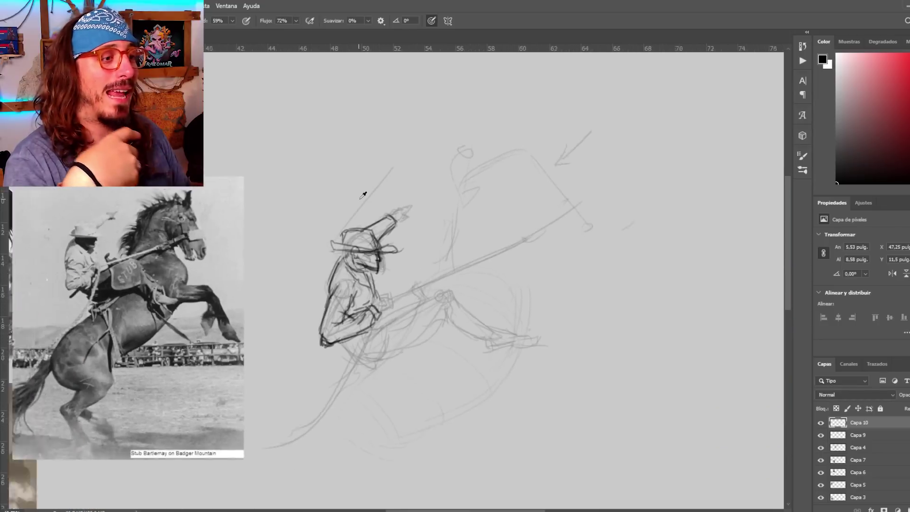
pyautogui.moveTo(408, 212); pyautogui.dragTo(412, 205)
pyautogui.moveTo(416, 203); pyautogui.dragTo(414, 214)
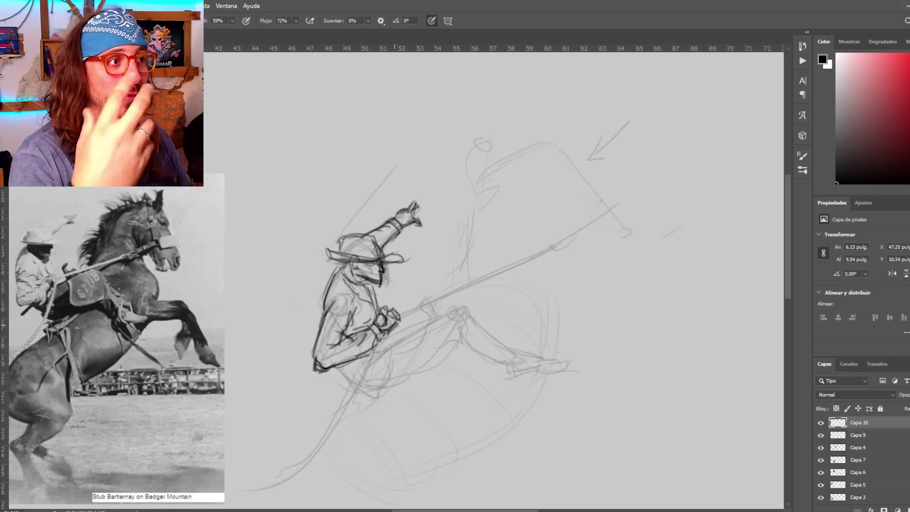
# Trace the rider's bent near leg from hip to ankle and outline the boot in dark lines
pyautogui.scroll(-5, 381, 337)
pyautogui.scroll(5, 343, 360)
pyautogui.moveTo(346, 337)
pyautogui.mouseDown()
pyautogui.moveTo(347, 349)
pyautogui.moveTo(394, 362)
pyautogui.moveTo(453, 349)
pyautogui.moveTo(483, 315)
pyautogui.mouseUp()
pyautogui.hotkey('ctrl', 'z')
pyautogui.moveTo(453, 350); pyautogui.dragTo(483, 313)
pyautogui.moveTo(473, 336); pyautogui.dragTo(429, 355)
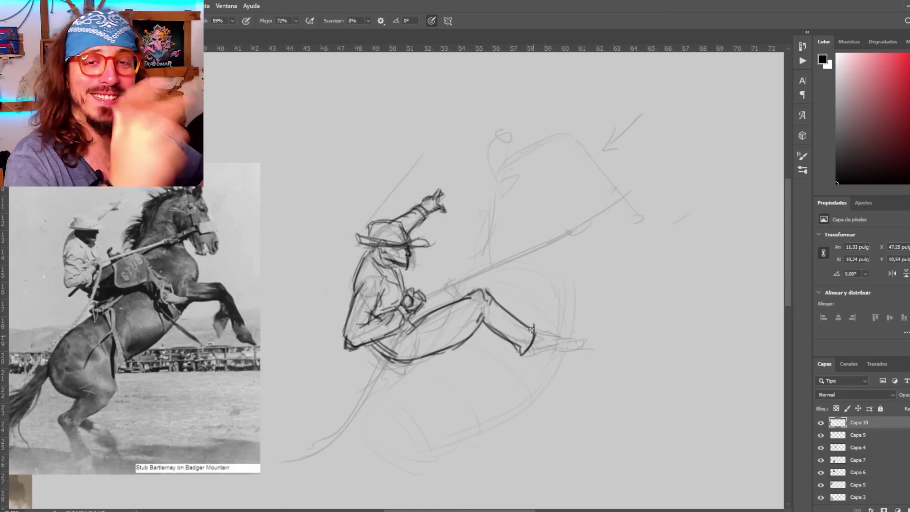
pyautogui.moveTo(531, 329); pyautogui.dragTo(565, 328)
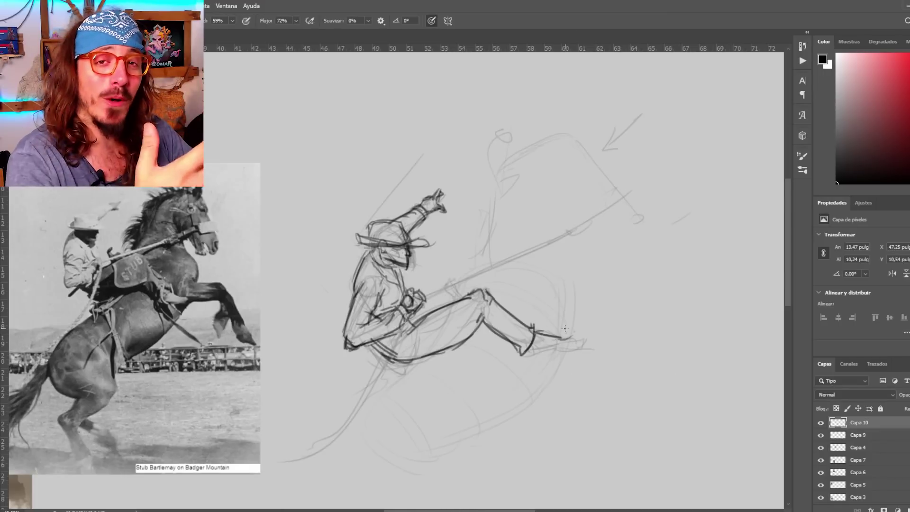
pyautogui.scroll(-10, 390, 237)
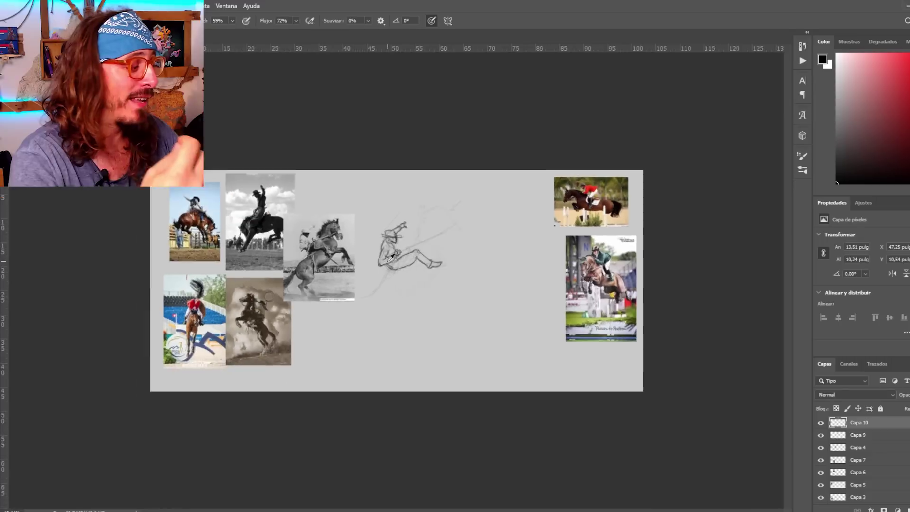
pyautogui.scroll(12, 389, 240)
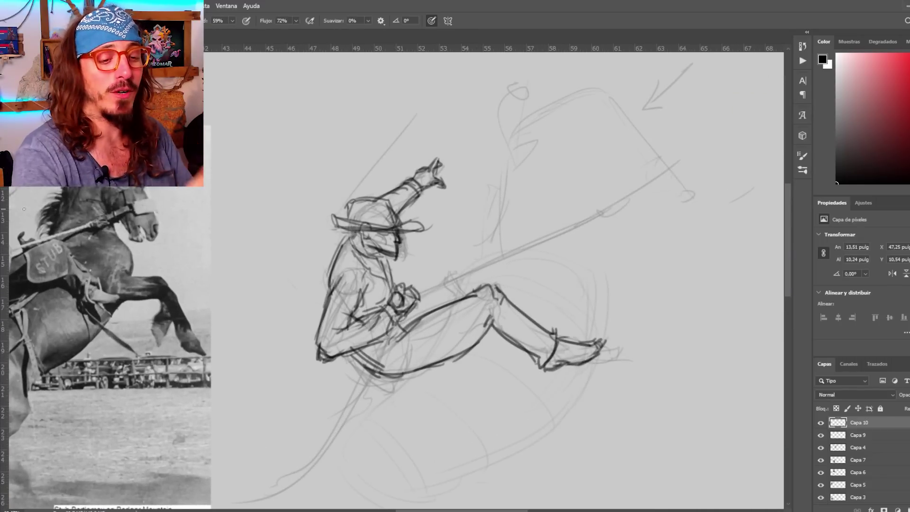
pyautogui.press('e')
pyautogui.scroll(-5, 373, 241)
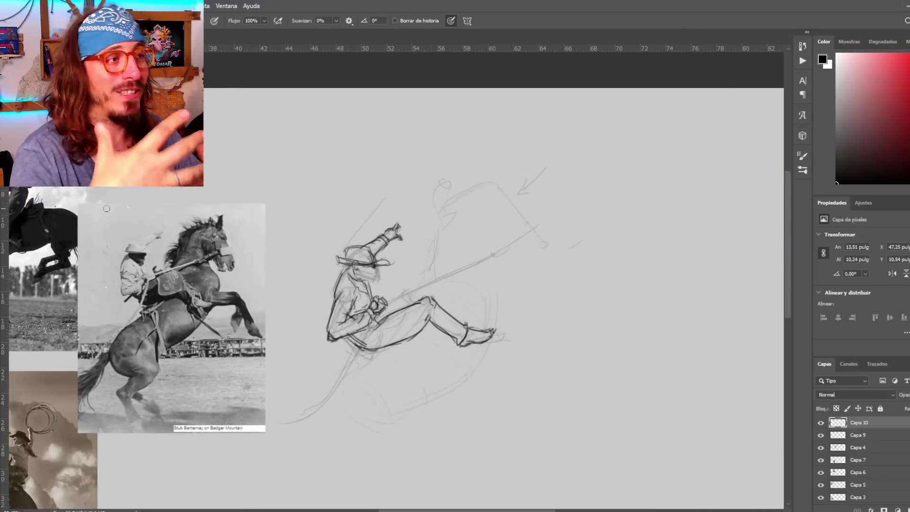
pyautogui.press('b')
pyautogui.scroll(5, 301, 235)
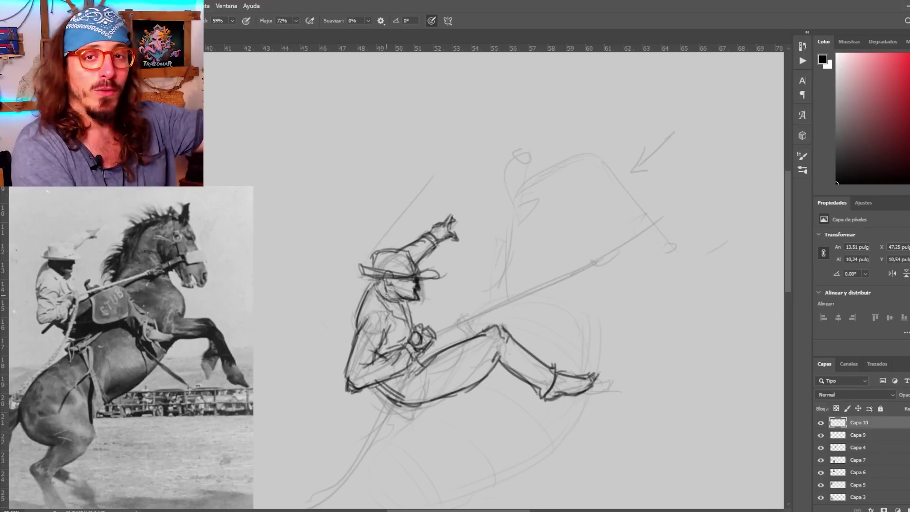
# Thicken the rider's back line and draw the saddle's horn, lower edge and protruding cantle around the hips
pyautogui.moveTo(354, 329); pyautogui.dragTo(378, 280)
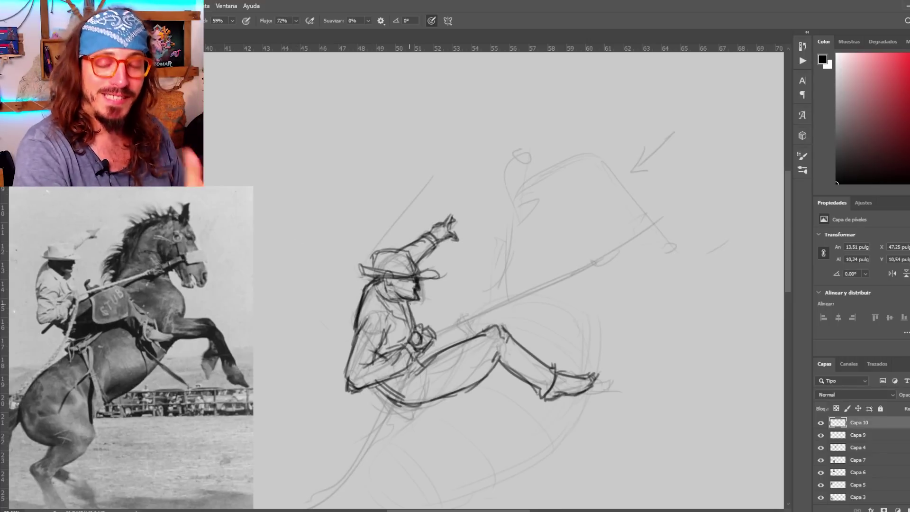
pyautogui.moveTo(472, 338); pyautogui.dragTo(471, 321)
pyautogui.moveTo(390, 421)
pyautogui.mouseDown()
pyautogui.moveTo(374, 404)
pyautogui.moveTo(443, 399)
pyautogui.moveTo(479, 380)
pyautogui.mouseUp()
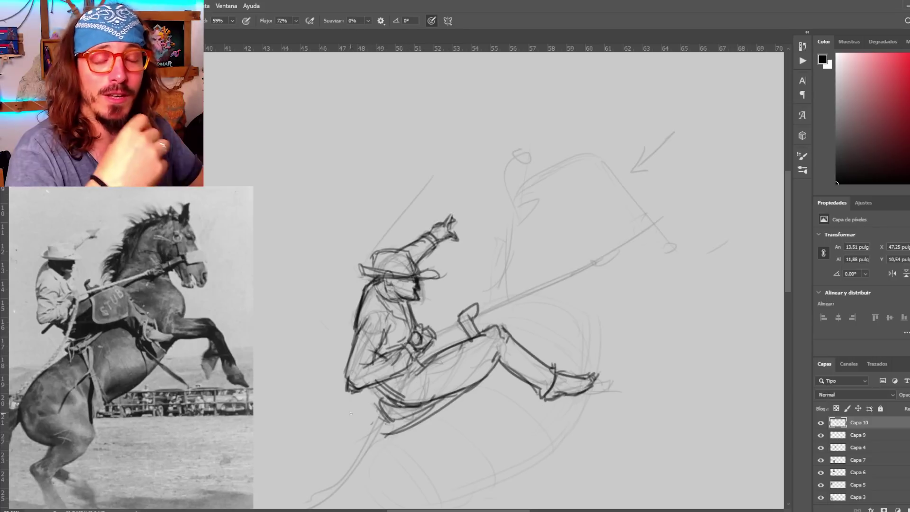
pyautogui.moveTo(379, 391); pyautogui.dragTo(345, 417)
pyautogui.scroll(-3, 417, 313)
pyautogui.scroll(3, 481, 371)
# Draw the stirrup around the boot's ankle and heel, with a curved flap hanging below it
pyautogui.moveTo(520, 332)
pyautogui.mouseDown()
pyautogui.moveTo(532, 374)
pyautogui.moveTo(536, 342)
pyautogui.mouseUp()
pyautogui.hotkey('ctrl', 'z')
pyautogui.moveTo(525, 370); pyautogui.dragTo(537, 367)
pyautogui.moveTo(517, 332); pyautogui.dragTo(518, 371)
pyautogui.moveTo(518, 334)
pyautogui.mouseDown()
pyautogui.moveTo(519, 370)
pyautogui.moveTo(533, 324)
pyautogui.mouseUp()
pyautogui.moveTo(508, 332); pyautogui.dragTo(536, 323)
pyautogui.scroll(-3, 526, 337)
pyautogui.scroll(3, 417, 365)
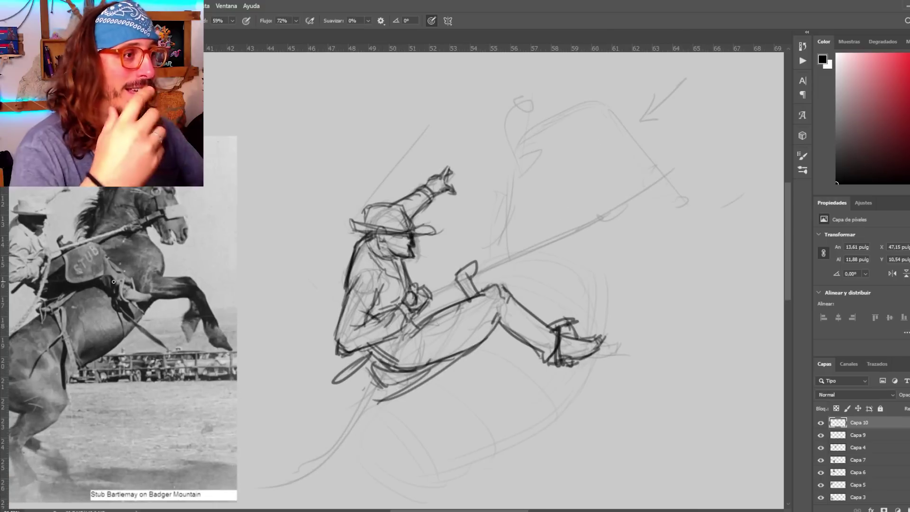
pyautogui.moveTo(556, 369); pyautogui.dragTo(577, 404)
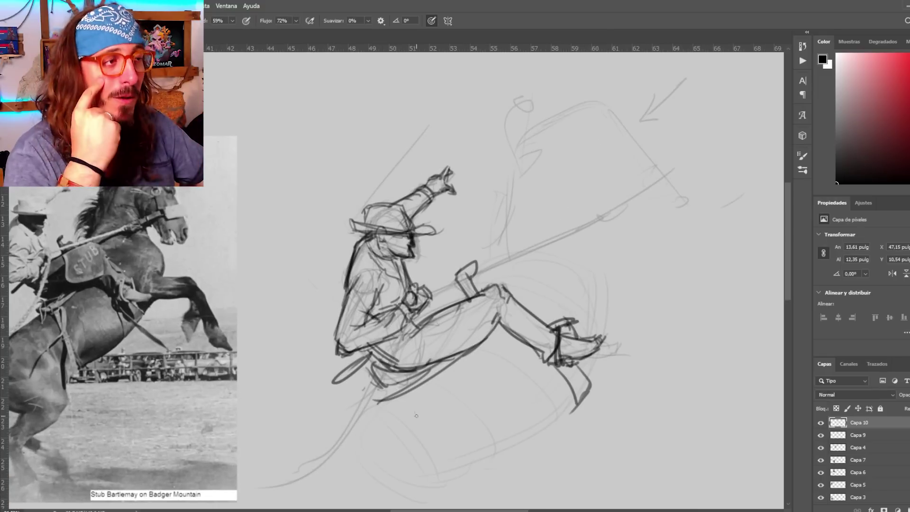
# Draw the girth straps with their buckle hanging from the saddle's lower edge
pyautogui.moveTo(427, 380)
pyautogui.mouseDown()
pyautogui.moveTo(448, 474)
pyautogui.moveTo(469, 467)
pyautogui.mouseUp()
pyautogui.moveTo(435, 426); pyautogui.dragTo(446, 449)
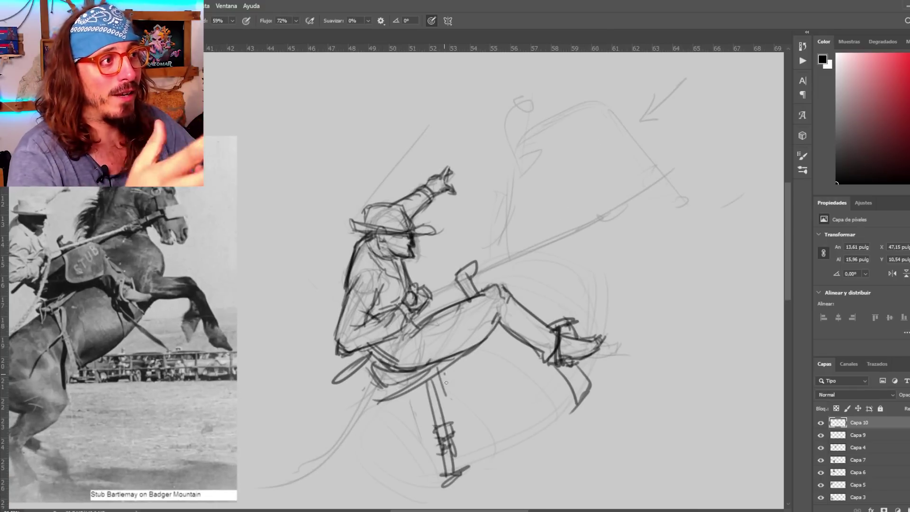
pyautogui.moveTo(445, 374); pyautogui.dragTo(422, 437)
pyautogui.moveTo(443, 371); pyautogui.dragTo(426, 415)
pyautogui.scroll(-3, 436, 403)
pyautogui.scroll(2, 450, 351)
# Add a second contour along the rider's shin and strengthen the thigh line, with a strap crossing the thigh
pyautogui.moveTo(467, 305)
pyautogui.mouseDown()
pyautogui.moveTo(478, 321)
pyautogui.moveTo(536, 349)
pyautogui.mouseUp()
pyautogui.moveTo(477, 323)
pyautogui.mouseDown()
pyautogui.moveTo(515, 369)
pyautogui.moveTo(425, 336)
pyautogui.mouseUp()
pyautogui.moveTo(478, 307); pyautogui.dragTo(412, 341)
pyautogui.moveTo(428, 333); pyautogui.dragTo(434, 375)
pyautogui.hotkey('ctrl', 'z')
pyautogui.moveTo(477, 363)
pyautogui.mouseDown()
pyautogui.moveTo(435, 389)
pyautogui.moveTo(487, 353)
pyautogui.moveTo(460, 366)
pyautogui.mouseUp()
pyautogui.moveTo(472, 359); pyautogui.dragTo(435, 382)
pyautogui.moveTo(433, 332); pyautogui.dragTo(438, 376)
pyautogui.scroll(-5, 427, 291)
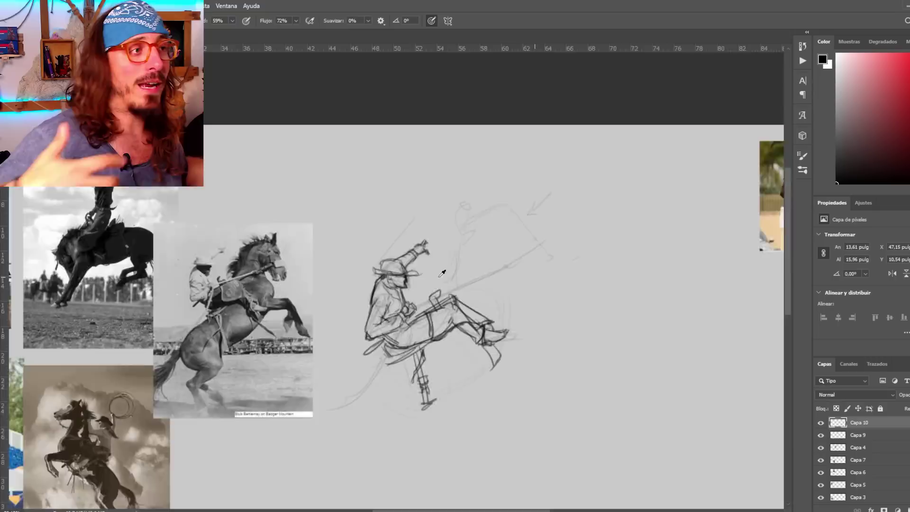
# Draw the horse's arched neck, ear, head, throat and chest, and add a noseband across the muzzle
pyautogui.scroll(3, 243, 274)
pyautogui.moveTo(443, 260)
pyautogui.mouseDown()
pyautogui.moveTo(456, 191)
pyautogui.moveTo(509, 165)
pyautogui.moveTo(554, 194)
pyautogui.mouseUp()
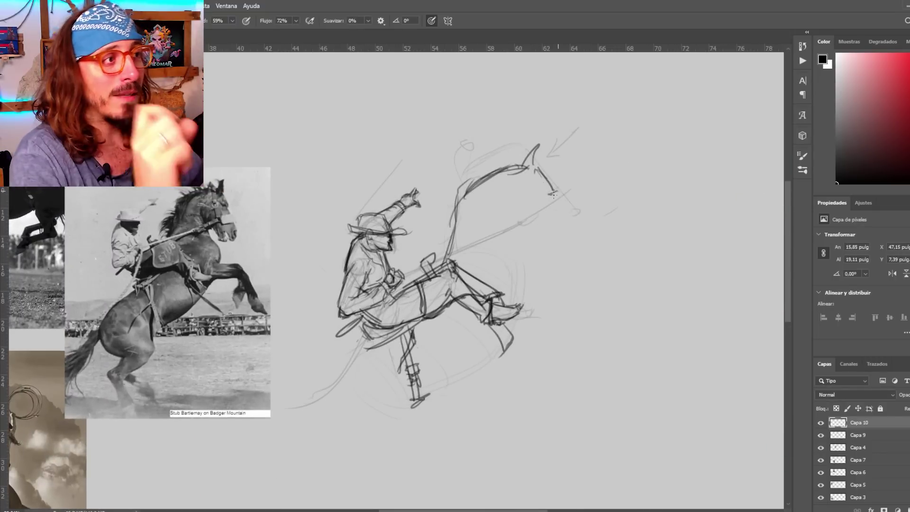
pyautogui.moveTo(572, 224)
pyautogui.mouseDown()
pyautogui.moveTo(559, 249)
pyautogui.moveTo(516, 200)
pyautogui.mouseUp()
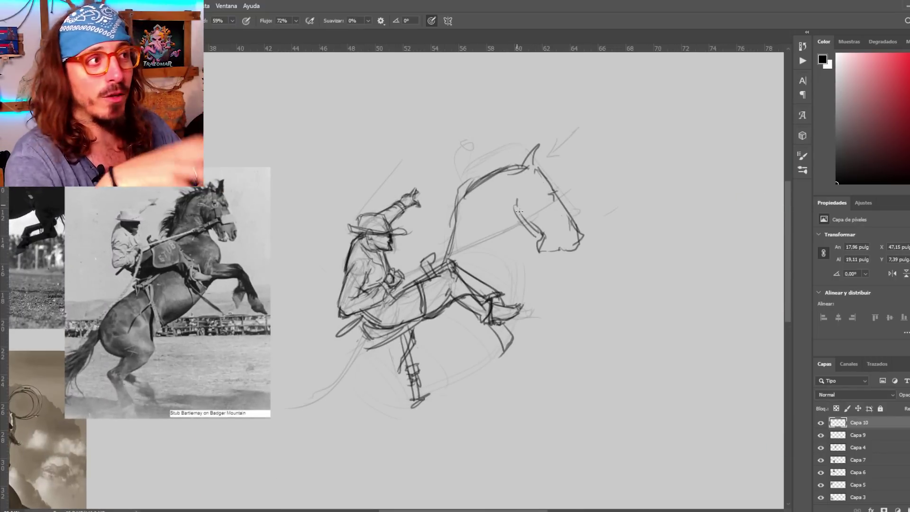
pyautogui.moveTo(516, 241)
pyautogui.mouseDown()
pyautogui.moveTo(521, 303)
pyautogui.moveTo(523, 223)
pyautogui.mouseUp()
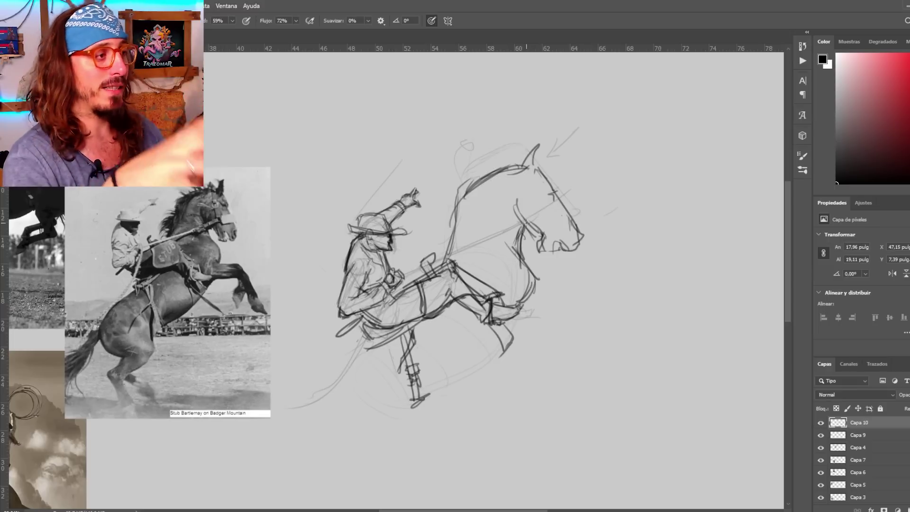
pyautogui.moveTo(540, 258)
pyautogui.mouseDown()
pyautogui.moveTo(559, 208)
pyautogui.moveTo(538, 214)
pyautogui.mouseUp()
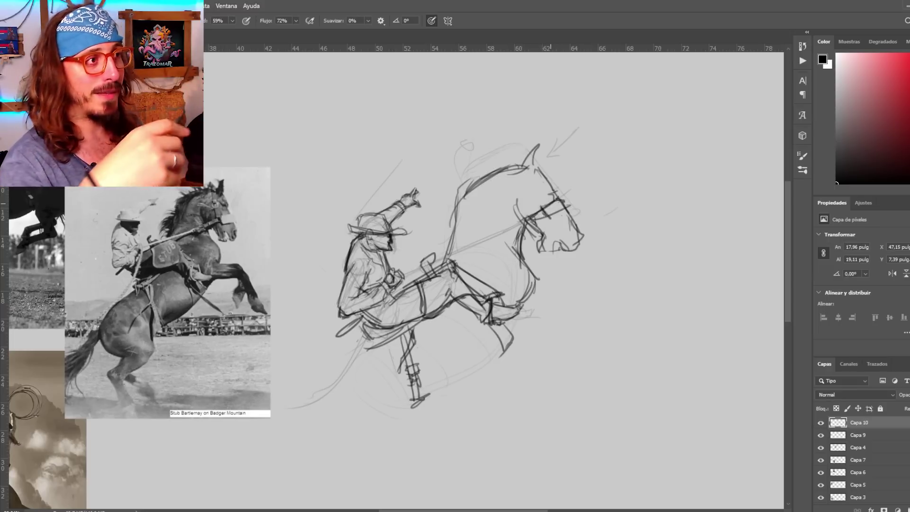
# Draw the horse's belly curve from the chest to the girth and the sloping rump behind the saddle
pyautogui.moveTo(538, 293); pyautogui.dragTo(517, 334)
pyautogui.moveTo(490, 370); pyautogui.dragTo(463, 390)
pyautogui.moveTo(504, 357); pyautogui.dragTo(418, 399)
pyautogui.hotkey('ctrl', 'z')
pyautogui.hotkey('ctrl', 'z')
pyautogui.moveTo(375, 374); pyautogui.dragTo(366, 393)
pyautogui.moveTo(367, 350)
pyautogui.mouseDown()
pyautogui.moveTo(328, 373)
pyautogui.moveTo(310, 415)
pyautogui.mouseUp()
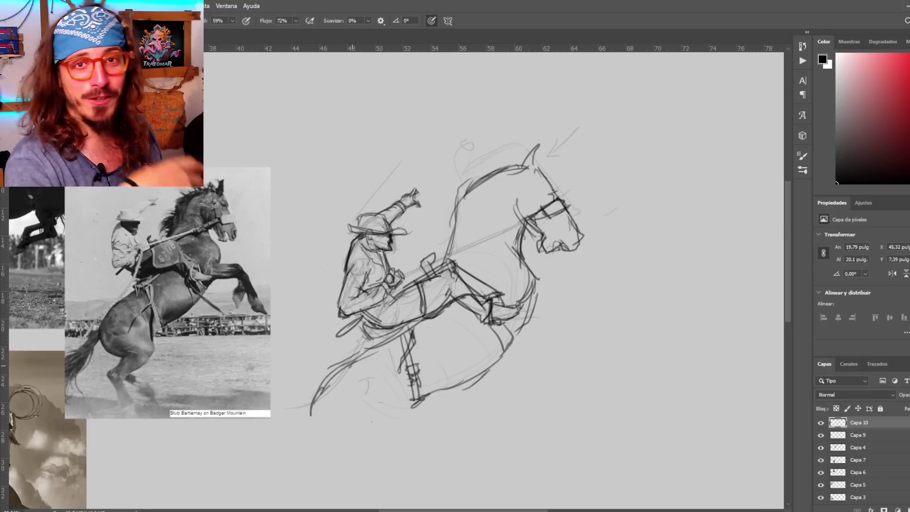
# Sketch the mane along the horse's neck and add short movement lines behind the rider's hat
pyautogui.moveTo(512, 165); pyautogui.dragTo(457, 175)
pyautogui.moveTo(464, 191)
pyautogui.mouseDown()
pyautogui.moveTo(440, 221)
pyautogui.moveTo(444, 245)
pyautogui.mouseUp()
pyautogui.moveTo(482, 173); pyautogui.dragTo(441, 218)
pyautogui.moveTo(515, 166); pyautogui.dragTo(488, 158)
pyautogui.scroll(-2, 309, 115)
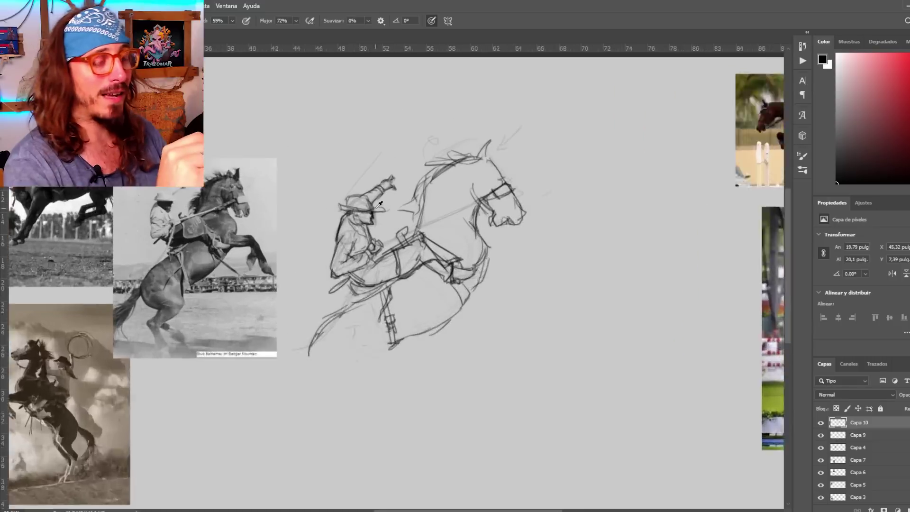
pyautogui.scroll(2, 407, 185)
pyautogui.moveTo(349, 168); pyautogui.dragTo(318, 205)
# Draw the rein from the horse's muzzle to the rider's hand and the bridle straps over the head
pyautogui.moveTo(506, 203); pyautogui.dragTo(389, 252)
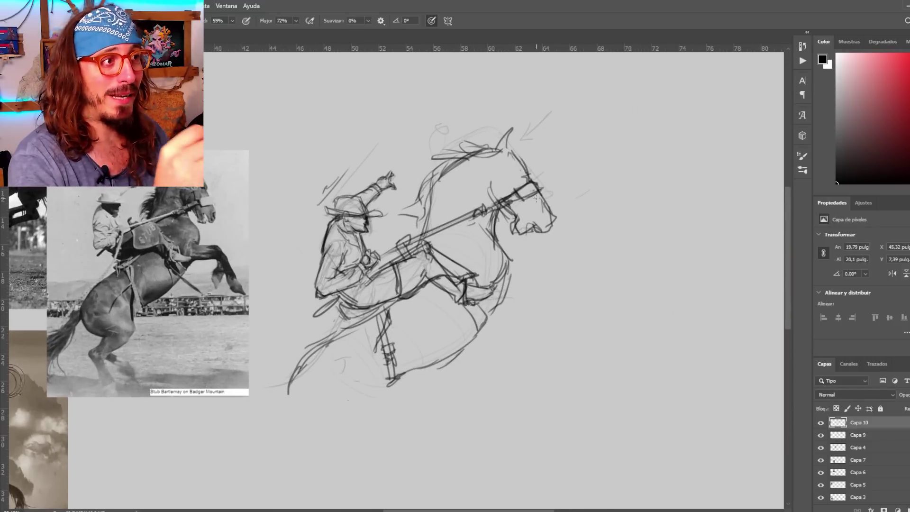
pyautogui.moveTo(502, 196); pyautogui.dragTo(490, 147)
pyautogui.moveTo(495, 145)
pyautogui.mouseDown()
pyautogui.moveTo(508, 198)
pyautogui.moveTo(498, 144)
pyautogui.mouseUp()
pyautogui.moveTo(491, 147); pyautogui.dragTo(509, 195)
pyautogui.moveTo(499, 164); pyautogui.dragTo(509, 201)
# Draw the horse's extended near foreleg down to the hoof and the folded far foreleg behind it
pyautogui.moveTo(502, 287)
pyautogui.mouseDown()
pyautogui.moveTo(577, 277)
pyautogui.moveTo(604, 339)
pyautogui.mouseUp()
pyautogui.moveTo(583, 301); pyautogui.dragTo(618, 360)
pyautogui.moveTo(573, 297)
pyautogui.mouseDown()
pyautogui.moveTo(592, 355)
pyautogui.moveTo(579, 312)
pyautogui.mouseUp()
pyautogui.moveTo(558, 296)
pyautogui.mouseDown()
pyautogui.moveTo(490, 300)
pyautogui.moveTo(579, 322)
pyautogui.mouseUp()
pyautogui.moveTo(593, 374)
pyautogui.mouseDown()
pyautogui.moveTo(630, 376)
pyautogui.moveTo(583, 374)
pyautogui.mouseUp()
pyautogui.moveTo(568, 309); pyautogui.dragTo(564, 356)
pyautogui.moveTo(568, 361)
pyautogui.mouseDown()
pyautogui.moveTo(551, 342)
pyautogui.moveTo(568, 365)
pyautogui.mouseUp()
# Refine both forelegs with darker lines on the knee, shin and hoof, undoing one stray stroke
pyautogui.moveTo(560, 292); pyautogui.dragTo(575, 329)
pyautogui.moveTo(574, 307)
pyautogui.mouseDown()
pyautogui.moveTo(590, 360)
pyautogui.moveTo(619, 367)
pyautogui.mouseUp()
pyautogui.moveTo(594, 324); pyautogui.dragTo(615, 353)
pyautogui.moveTo(586, 335); pyautogui.dragTo(591, 365)
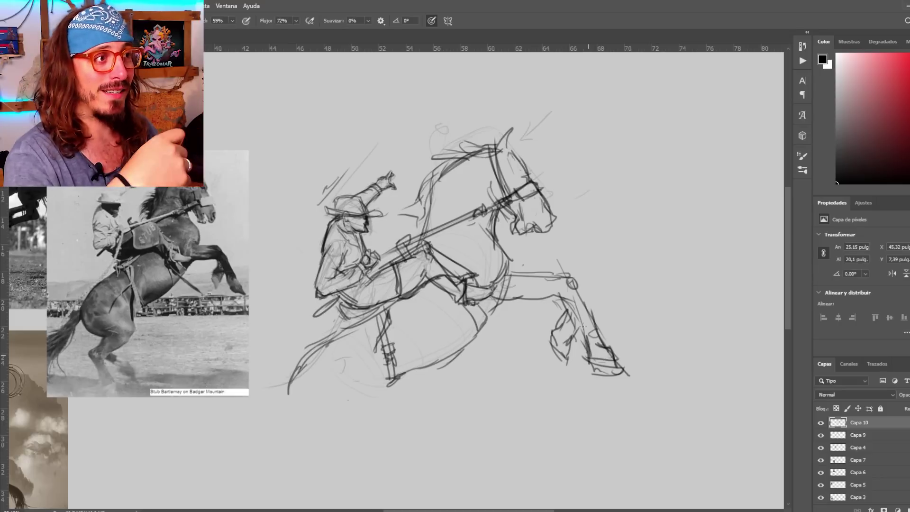
pyautogui.moveTo(564, 299); pyautogui.dragTo(588, 351)
pyautogui.hotkey('ctrl', 'z')
pyautogui.moveTo(554, 275); pyautogui.dragTo(581, 299)
pyautogui.moveTo(579, 288); pyautogui.dragTo(592, 320)
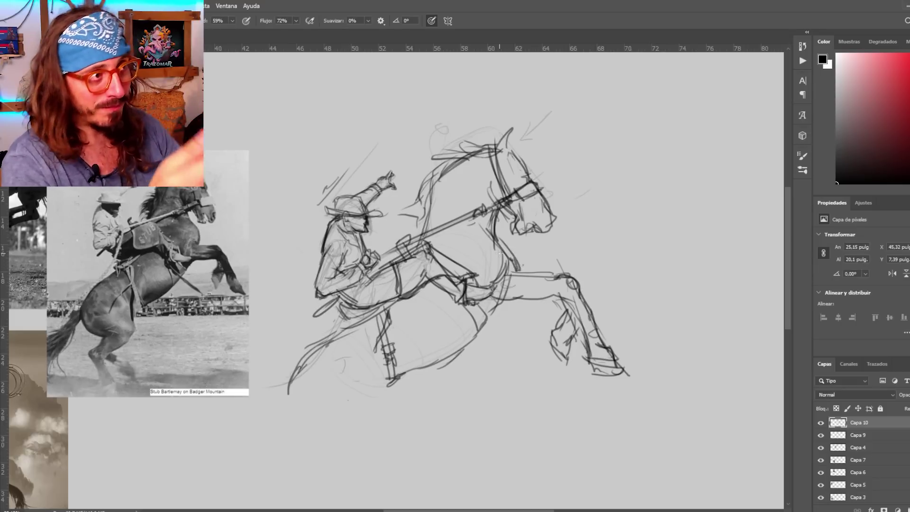
# Reinforce the horse's chest and belly contour and rework the lines of the folded far foreleg
pyautogui.moveTo(514, 296); pyautogui.dragTo(460, 348)
pyautogui.moveTo(496, 317); pyautogui.dragTo(425, 364)
pyautogui.moveTo(592, 322)
pyautogui.mouseDown()
pyautogui.moveTo(461, 308)
pyautogui.moveTo(724, 279)
pyautogui.mouseUp()
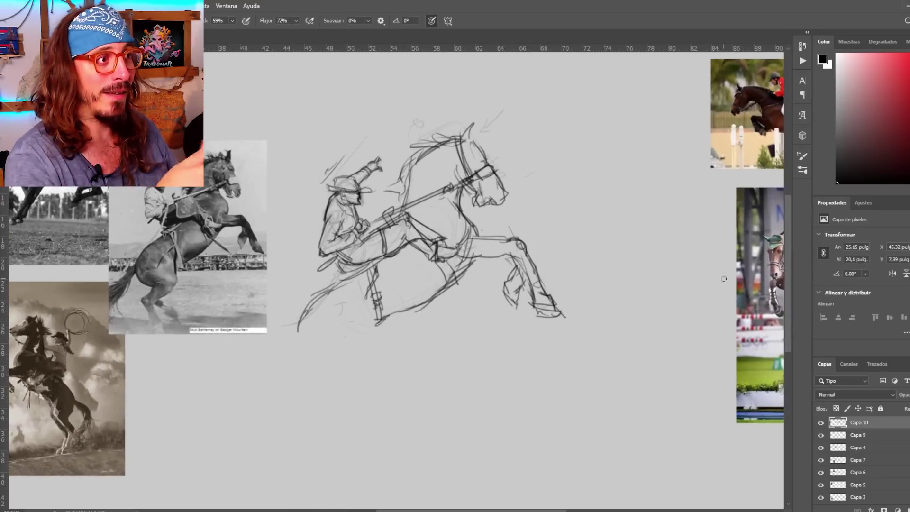
pyautogui.moveTo(516, 255); pyautogui.dragTo(536, 286)
# Add direction arrows around the rider, along the horse's neck and behind the saddle to mark the movement
pyautogui.scroll(-9, 575, 360)
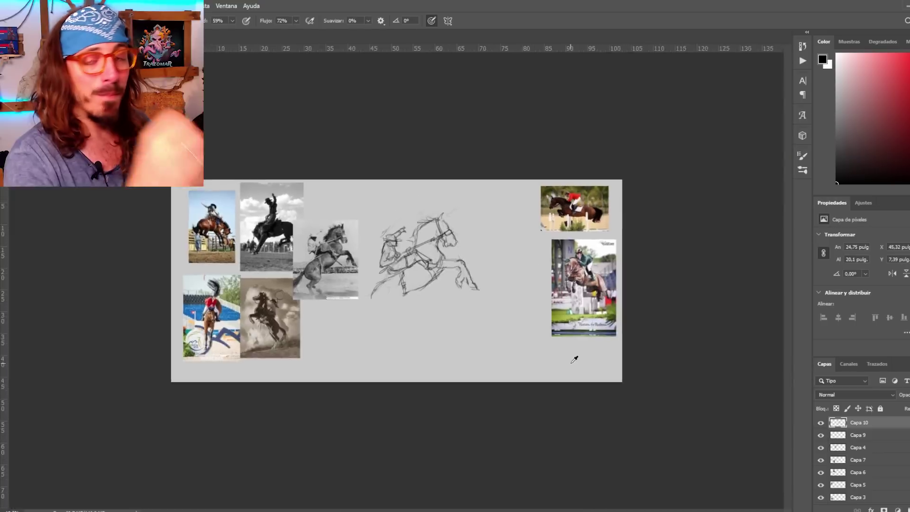
pyautogui.scroll(13, 398, 258)
pyautogui.scroll(-5, 365, 289)
pyautogui.scroll(2, 384, 227)
pyautogui.moveTo(327, 229); pyautogui.dragTo(334, 222)
pyautogui.moveTo(303, 347); pyautogui.dragTo(333, 324)
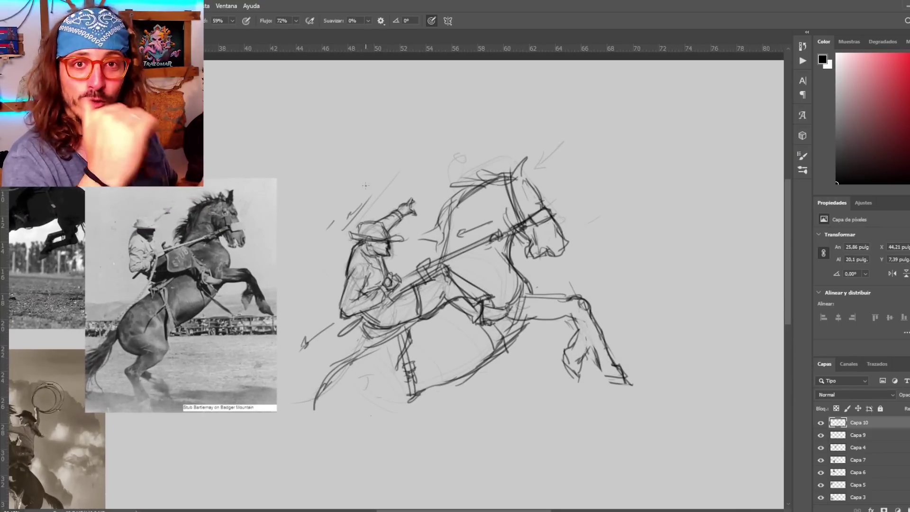
pyautogui.scroll(-3, 506, 265)
pyautogui.scroll(2, 506, 265)
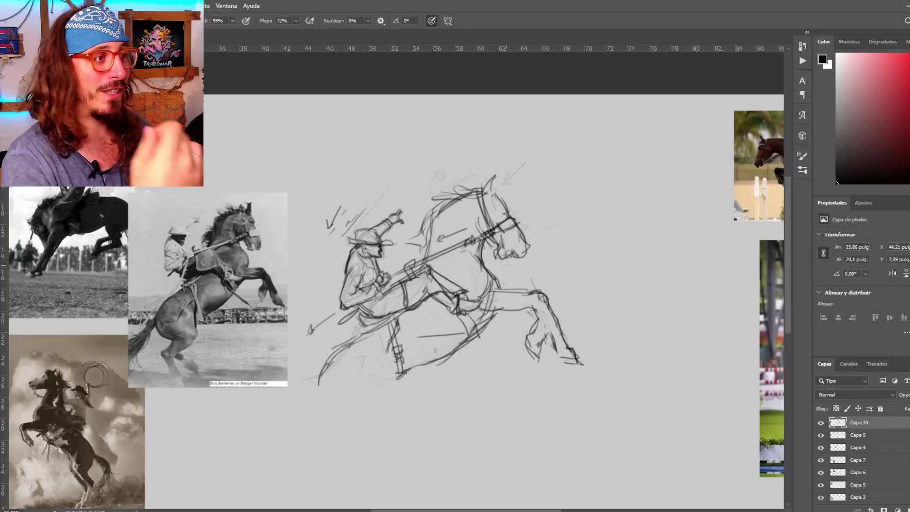
# Add a new layer and block in the horse's silhouette in flat grey, using 100% brush opacity and reduced layer opacity
pyautogui.hotkey('ctrl', 'shift', 'alt', 'n')
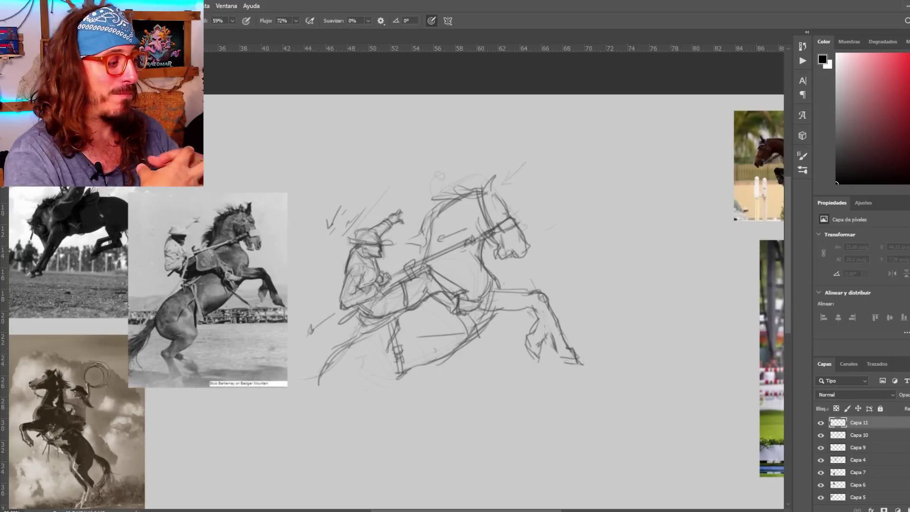
pyautogui.moveTo(457, 220)
pyautogui.mouseDown()
pyautogui.moveTo(467, 270)
pyautogui.moveTo(436, 240)
pyautogui.mouseUp()
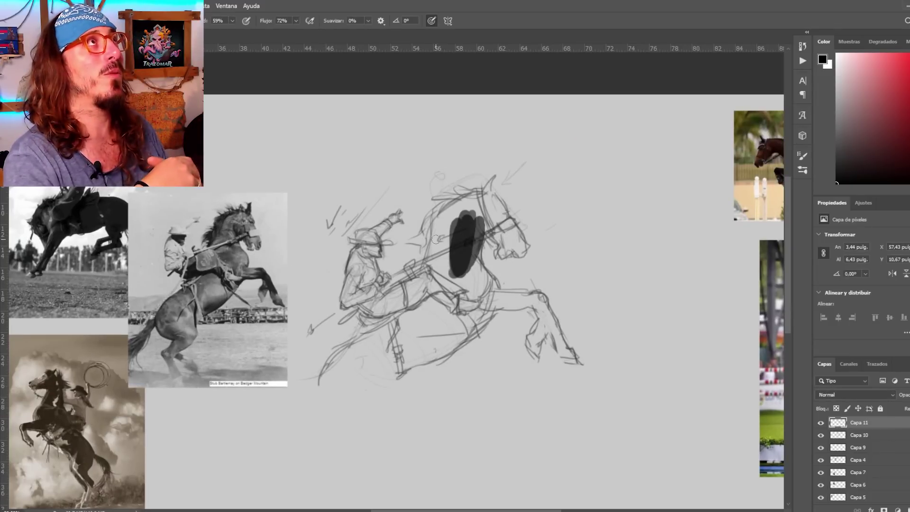
pyautogui.moveTo(469, 213)
pyautogui.mouseDown()
pyautogui.moveTo(455, 270)
pyautogui.moveTo(514, 242)
pyautogui.mouseUp()
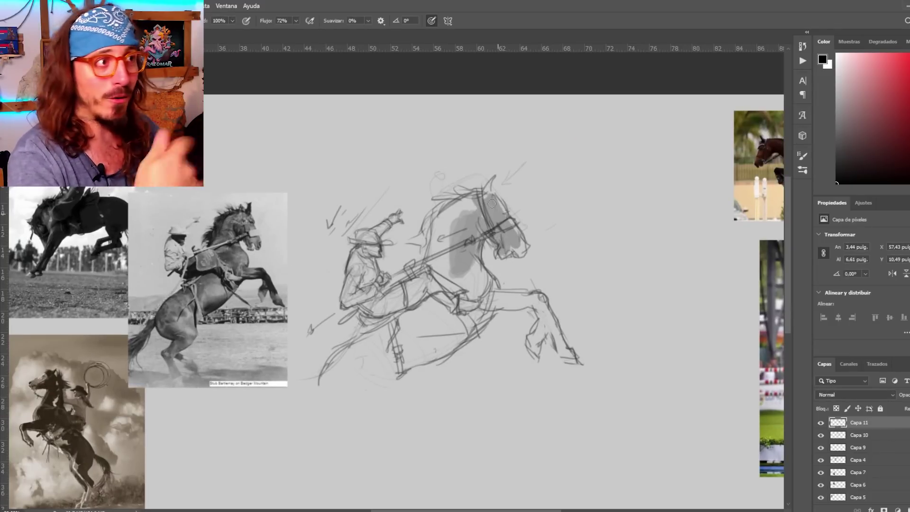
pyautogui.moveTo(483, 195)
pyautogui.mouseDown()
pyautogui.moveTo(451, 258)
pyautogui.moveTo(484, 294)
pyautogui.moveTo(427, 332)
pyautogui.moveTo(399, 365)
pyautogui.moveTo(407, 327)
pyautogui.moveTo(327, 387)
pyautogui.mouseUp()
pyautogui.moveTo(510, 241)
pyautogui.mouseDown()
pyautogui.moveTo(510, 299)
pyautogui.moveTo(546, 318)
pyautogui.moveTo(496, 306)
pyautogui.moveTo(419, 268)
pyautogui.moveTo(319, 385)
pyautogui.mouseUp()
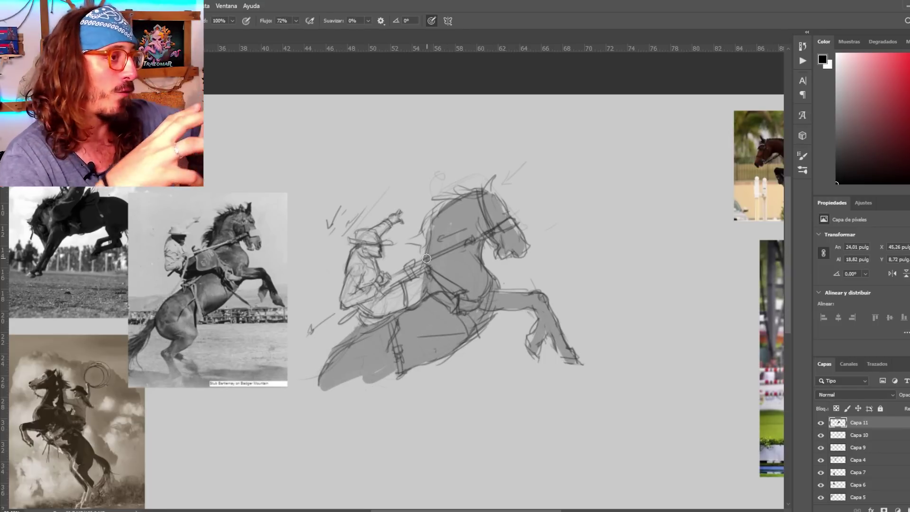
# Extend the flat grey silhouette over the horse's mane, the rider and the saddle area
pyautogui.moveTo(426, 259)
pyautogui.mouseDown()
pyautogui.moveTo(436, 219)
pyautogui.moveTo(425, 203)
pyautogui.moveTo(493, 184)
pyautogui.mouseUp()
pyautogui.moveTo(418, 295)
pyautogui.mouseDown()
pyautogui.moveTo(384, 310)
pyautogui.moveTo(372, 300)
pyautogui.moveTo(374, 245)
pyautogui.moveTo(355, 263)
pyautogui.mouseUp()
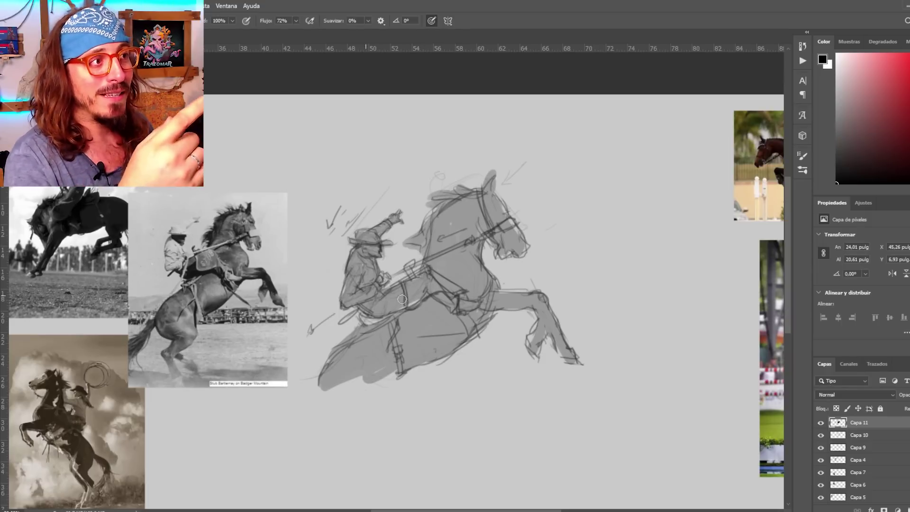
pyautogui.moveTo(402, 299); pyautogui.dragTo(410, 274)
pyautogui.scroll(-4, 419, 170)
pyautogui.scroll(5, 401, 209)
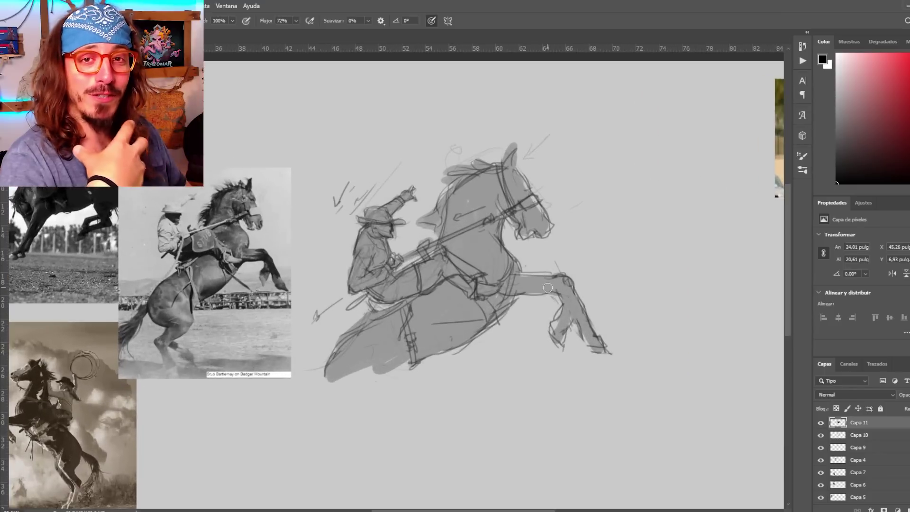
# Add a new layer and block in the rider's hat, raised arm, torso and leg in darker grey
pyautogui.hotkey('ctrl', 'alt', 'shift', 'n')
pyautogui.moveTo(367, 233)
pyautogui.mouseDown()
pyautogui.moveTo(381, 256)
pyautogui.moveTo(374, 213)
pyautogui.moveTo(410, 194)
pyautogui.moveTo(377, 292)
pyautogui.moveTo(436, 278)
pyautogui.moveTo(474, 284)
pyautogui.moveTo(471, 275)
pyautogui.moveTo(422, 280)
pyautogui.moveTo(491, 293)
pyautogui.mouseUp()
pyautogui.scroll(-2, 450, 279)
pyautogui.scroll(4, 422, 247)
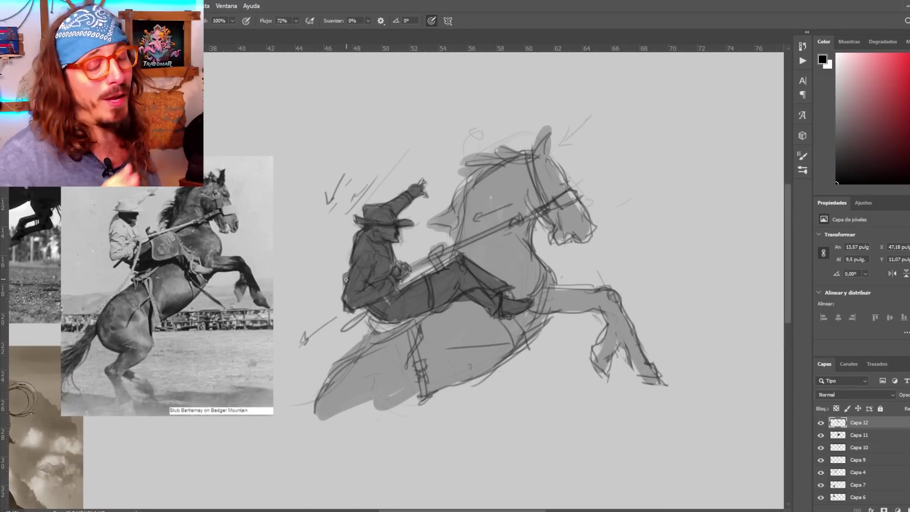
pyautogui.scroll(-5, 368, 308)
pyautogui.scroll(3, 395, 324)
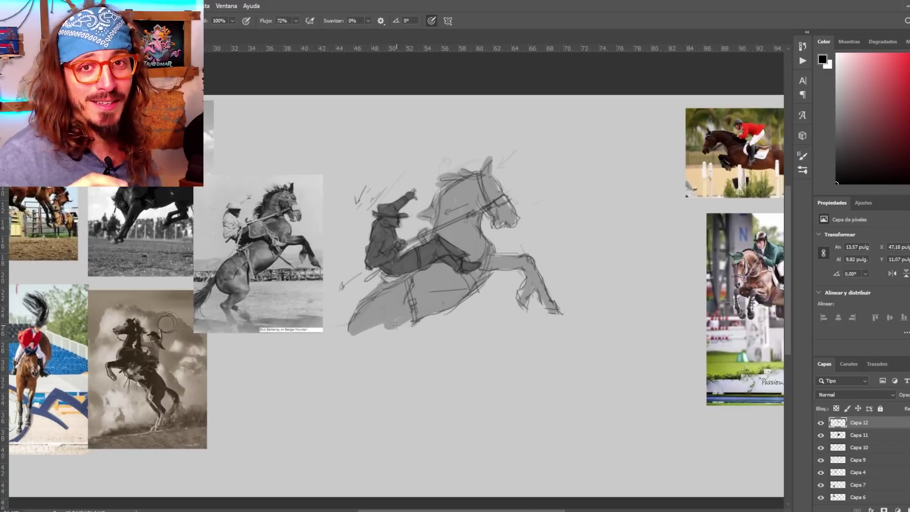
# Merge the drawing layers Capa 9 through Capa 12 into a single layer
pyautogui.click(843, 460)
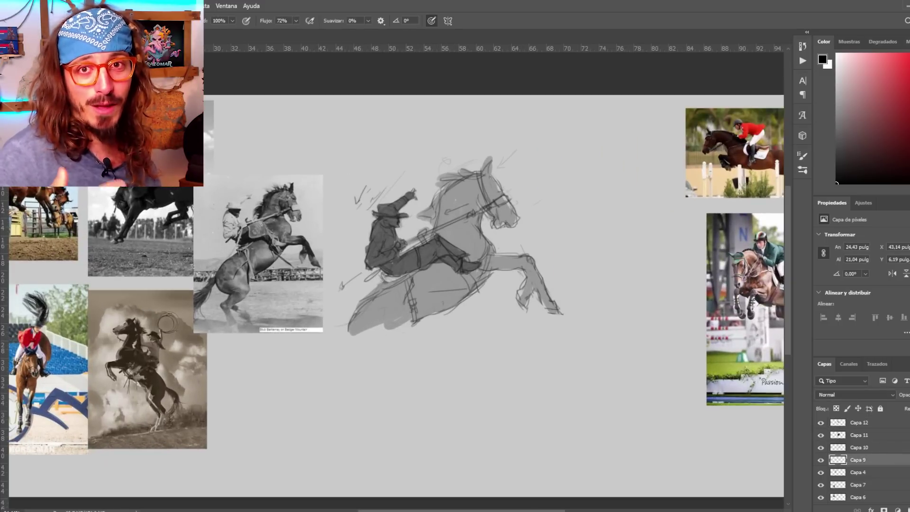
pyautogui.click(851, 448)
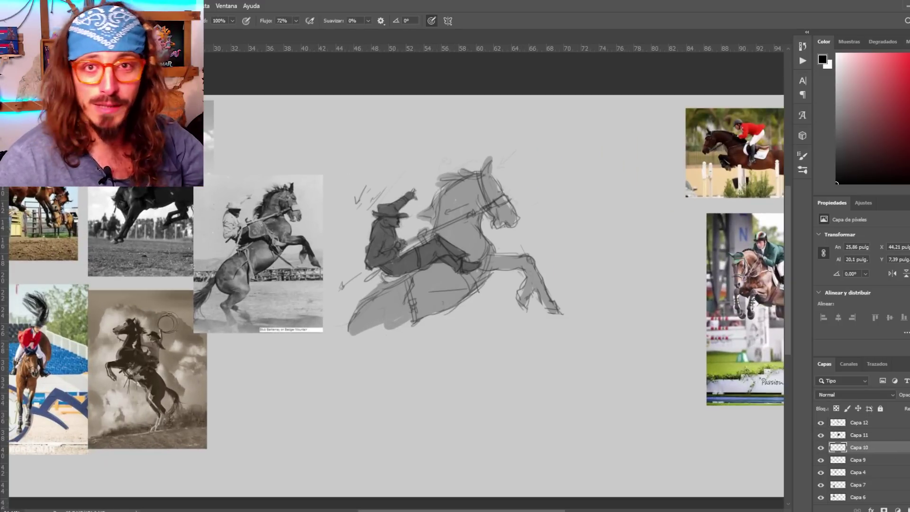
pyautogui.click(880, 461)
pyautogui.keyDown('shift'); pyautogui.click(889, 425); pyautogui.keyUp('shift')
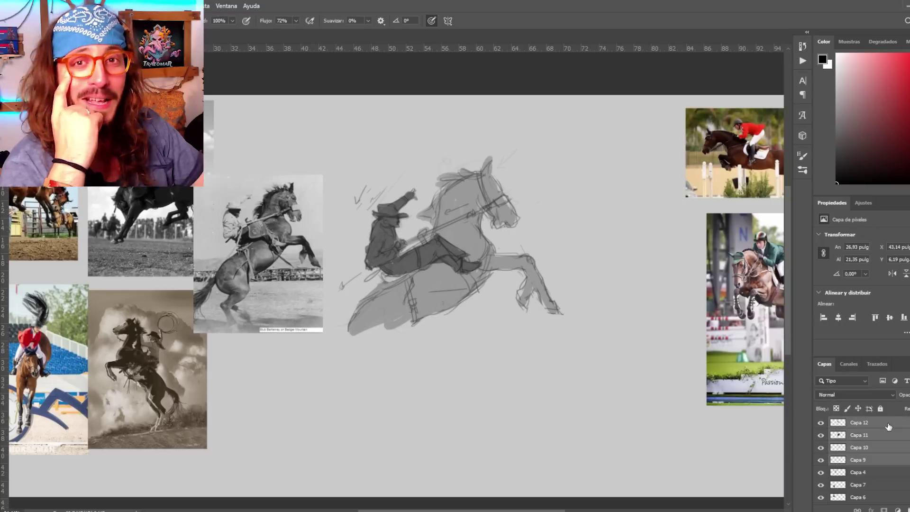
pyautogui.hotkey('ctrl', 'e')
# Try painting white highlights on the rider's hat, raised arm and back directly on the merged layer, comparing it hidden and shown
pyautogui.scroll(5, 378, 199)
pyautogui.press('b')
pyautogui.keyDown('alt'); pyautogui.click(431, 128); pyautogui.keyUp('alt')
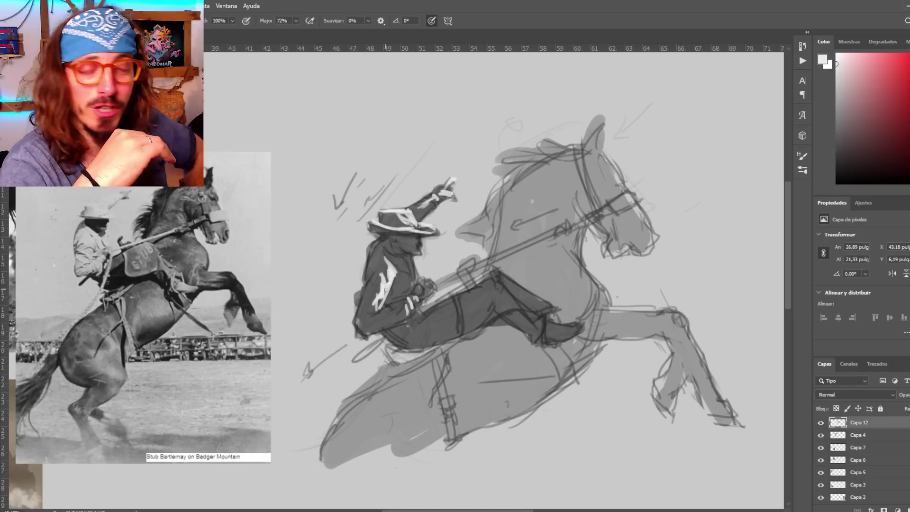
pyautogui.moveTo(416, 254); pyautogui.dragTo(420, 253)
pyautogui.scroll(-10, 388, 228)
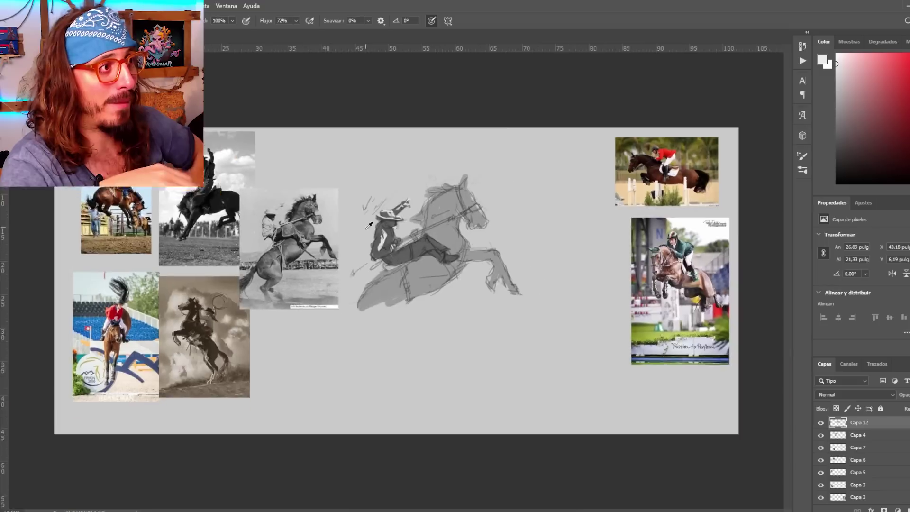
pyautogui.scroll(9, 391, 227)
pyautogui.click(821, 423)
pyautogui.click(821, 423)
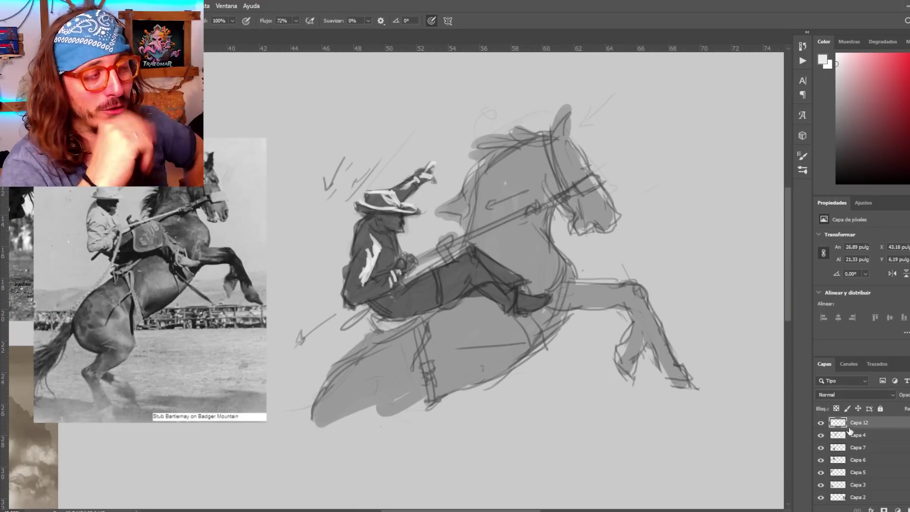
pyautogui.hotkey('ctrl', 'z')
pyautogui.hotkey('ctrl', 'z')
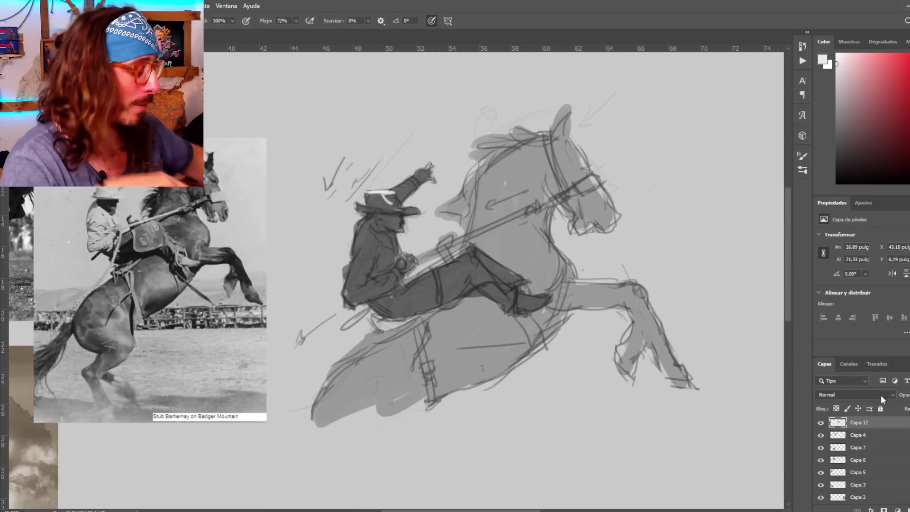
# Darken the crown of the rider's hat with grey strokes and check how it reads at full-canvas size
pyautogui.scroll(3, 450, 241)
pyautogui.moveTo(359, 162); pyautogui.dragTo(366, 158)
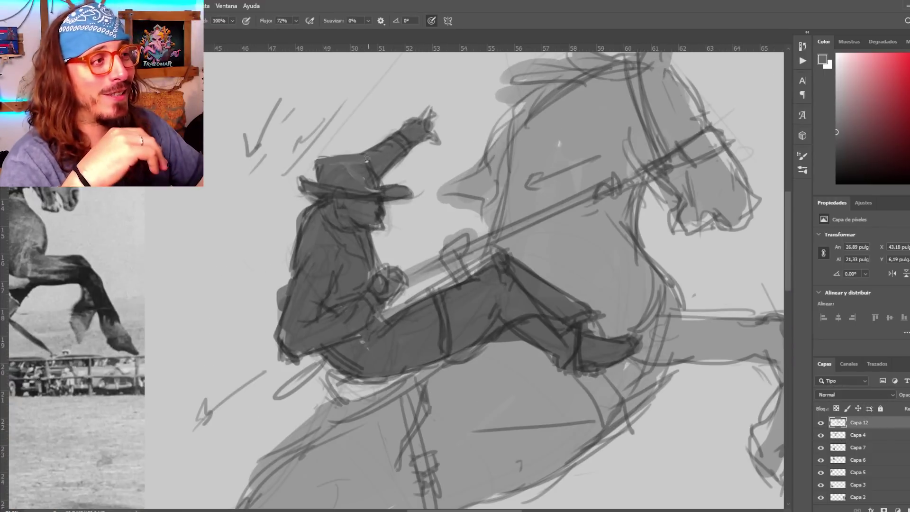
pyautogui.hotkey('ctrl', '0')
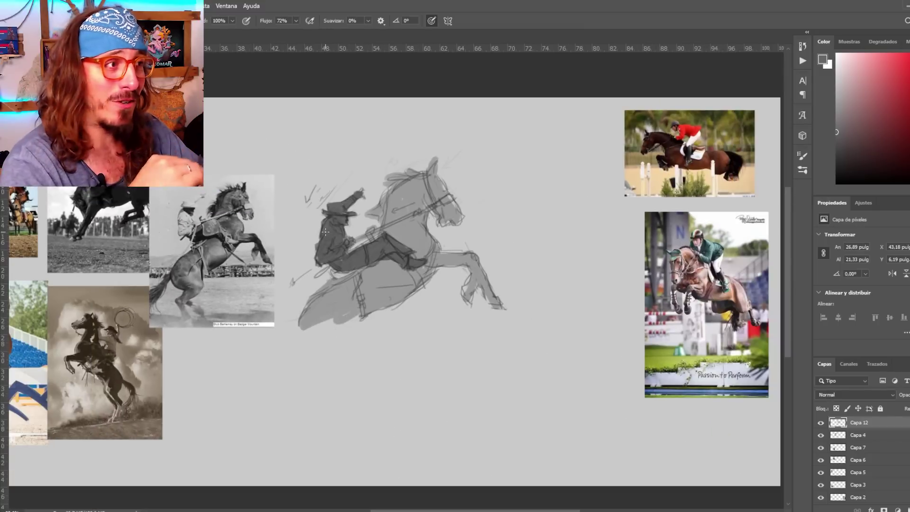
pyautogui.scroll(3, 325, 231)
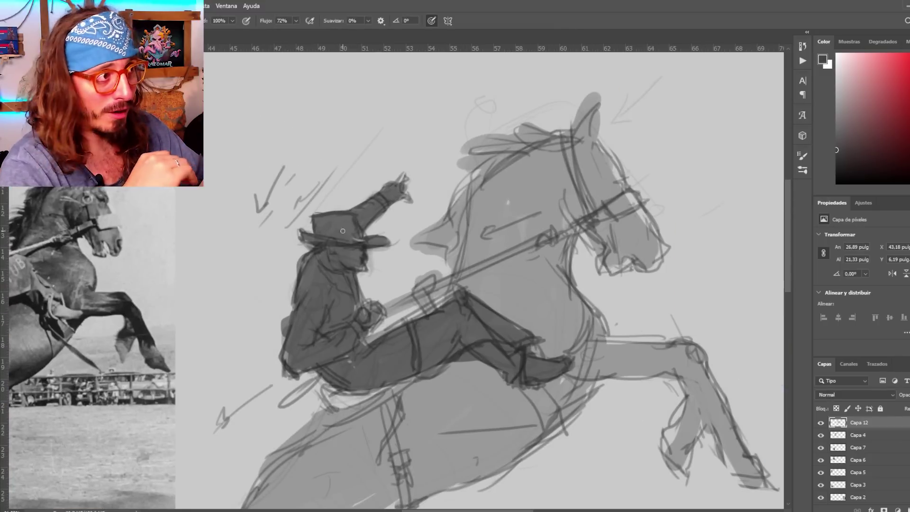
pyautogui.hotkey('ctrl', '0')
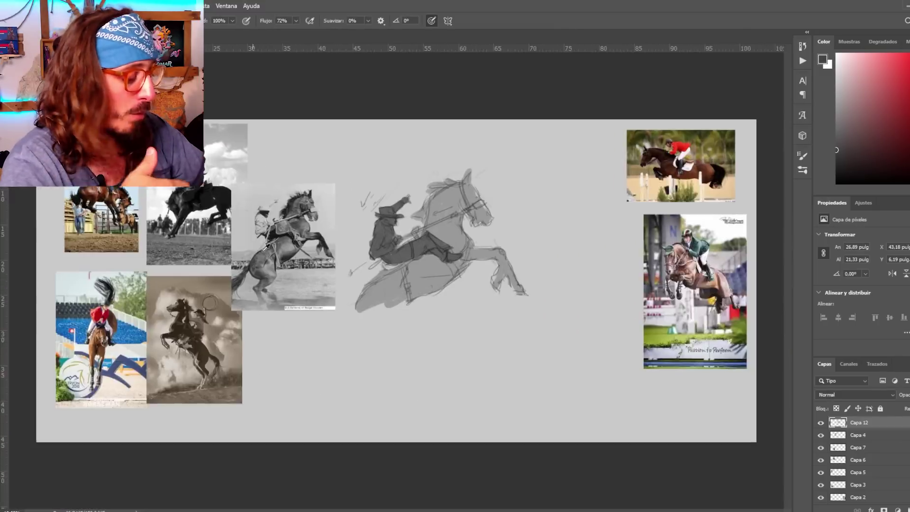
pyautogui.scroll(4, 411, 186)
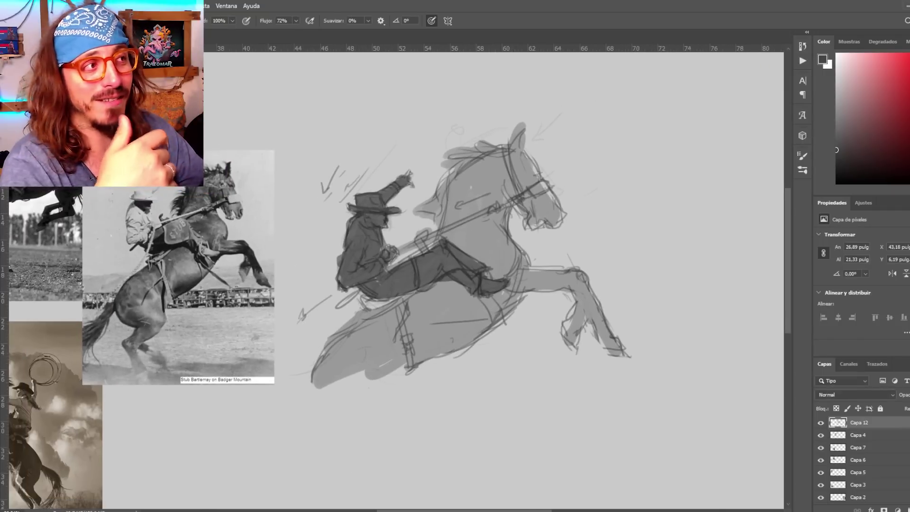
# Add a new layer and paint the taut rein in white from the horse's neck to the rider's hand, redoing unsatisfactory strokes
pyautogui.hotkey('ctrl', 'alt', 'shift', 'n')
pyautogui.click(835, 61)
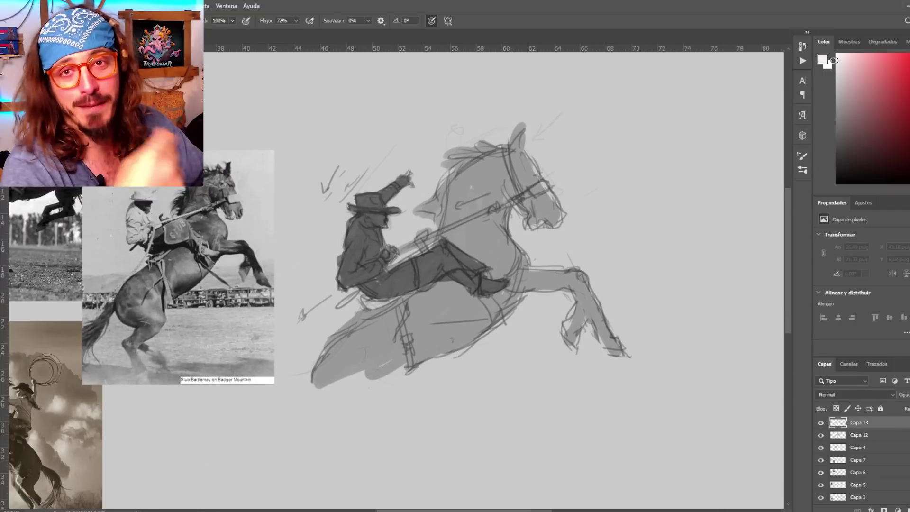
pyautogui.moveTo(503, 202); pyautogui.dragTo(374, 269)
pyautogui.hotkey('ctrl', 'z')
pyautogui.hotkey('ctrl', 'z')
pyautogui.moveTo(498, 206)
pyautogui.mouseDown()
pyautogui.moveTo(371, 265)
pyautogui.moveTo(389, 261)
pyautogui.mouseUp()
pyautogui.hotkey('ctrl', 'z')
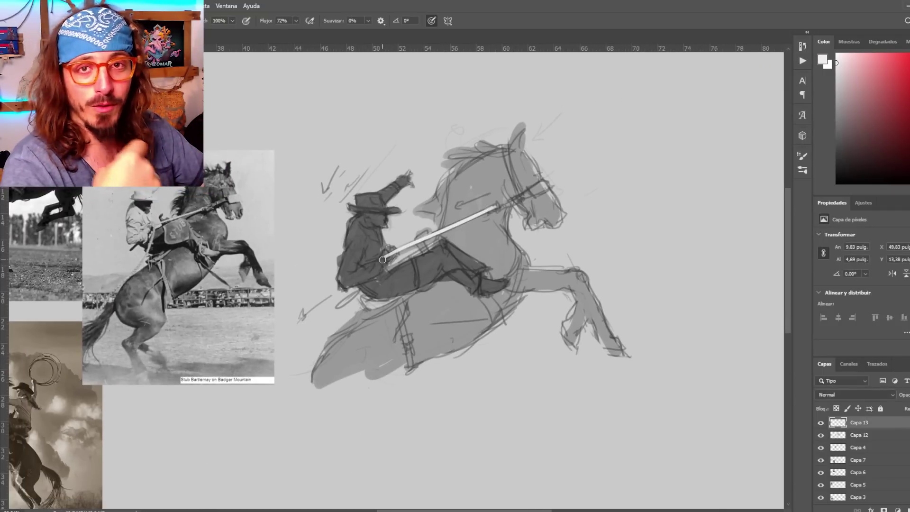
pyautogui.scroll(-2, 389, 272)
pyautogui.scroll(2, 429, 228)
# Paint the loose rope in white, curving from the rider's hand down behind the saddle, undoing the rejected versions
pyautogui.moveTo(381, 268); pyautogui.dragTo(284, 347)
pyautogui.hotkey('ctrl', 'z')
pyautogui.moveTo(383, 261)
pyautogui.mouseDown()
pyautogui.moveTo(281, 349)
pyautogui.moveTo(264, 396)
pyautogui.mouseUp()
pyautogui.hotkey('ctrl', 'z')
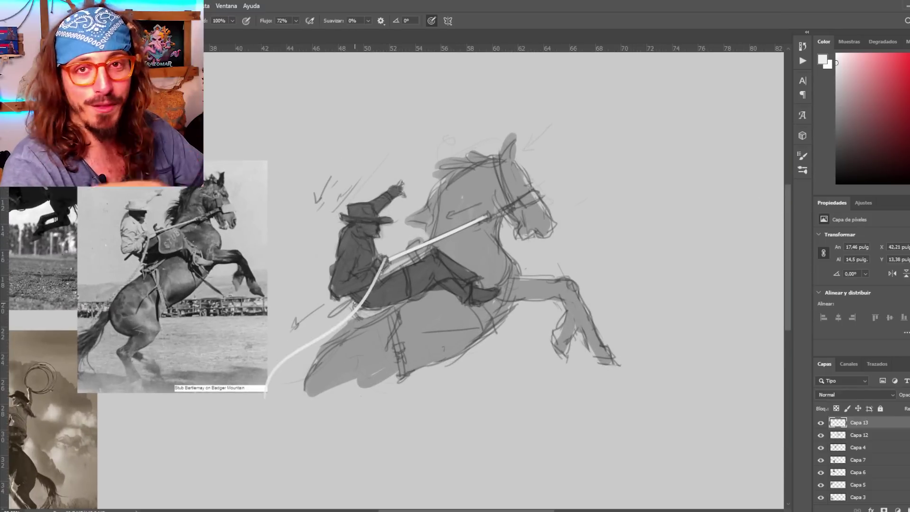
pyautogui.hotkey('ctrl', 'z')
pyautogui.moveTo(371, 261); pyautogui.dragTo(318, 342)
pyautogui.scroll(2, 424, 173)
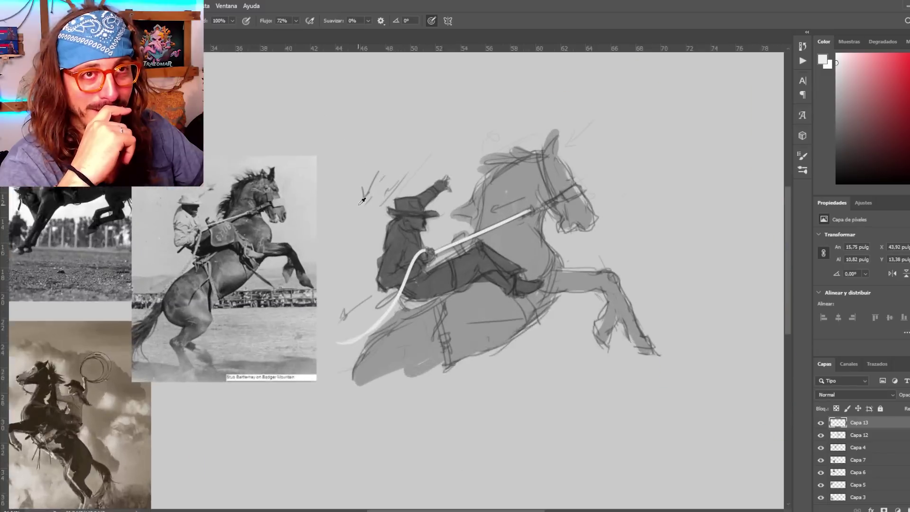
pyautogui.hotkey('ctrl', 'z')
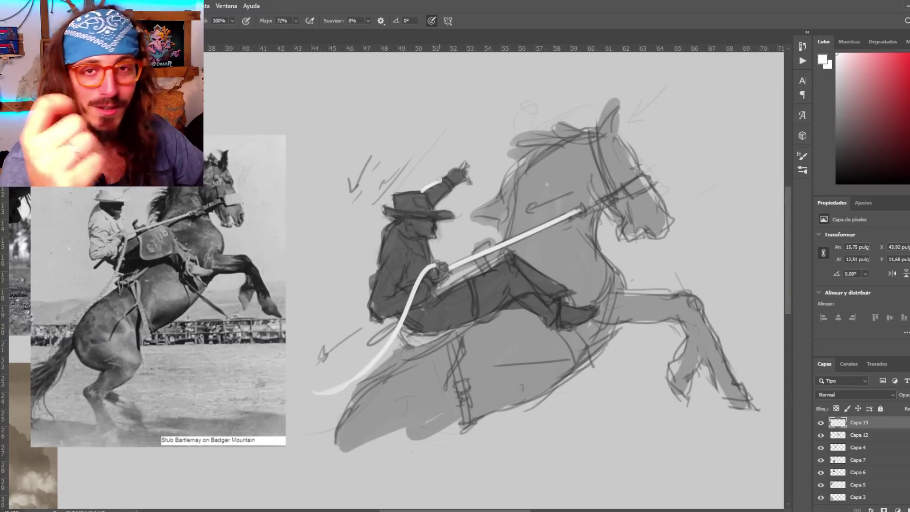
# Paint white highlights on the rider's hat crown, brim, raised sleeve, back and elbow
pyautogui.moveTo(394, 194); pyautogui.dragTo(433, 193)
pyautogui.moveTo(385, 206); pyautogui.dragTo(454, 216)
pyautogui.hotkey('ctrl', 'z')
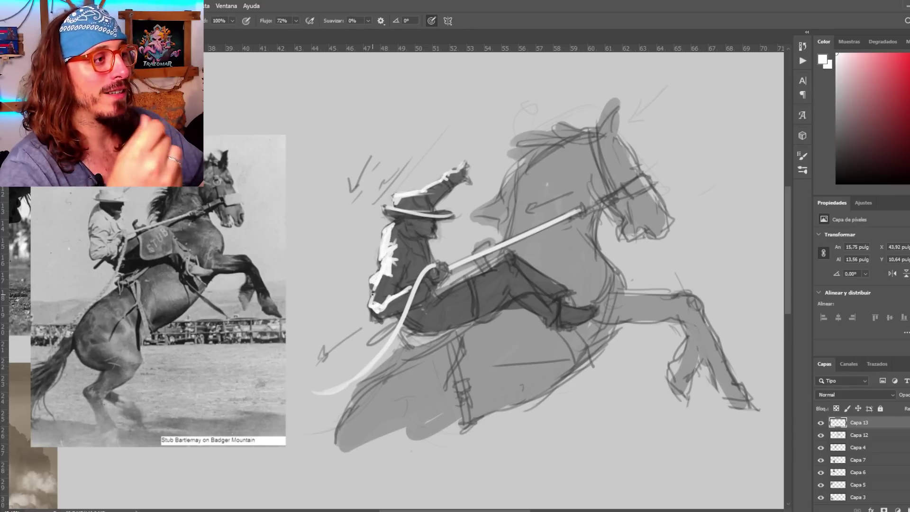
pyautogui.scroll(-4, 376, 204)
pyautogui.scroll(4, 390, 239)
# Add white highlights along the rider's upper thigh, the leg strap and the boot
pyautogui.moveTo(494, 228); pyautogui.dragTo(458, 249)
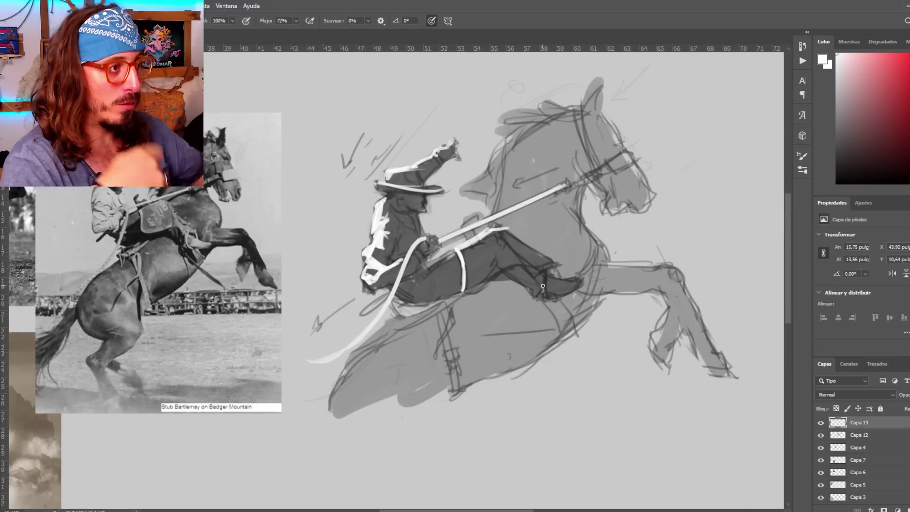
pyautogui.scroll(-3, 543, 286)
pyautogui.scroll(4, 391, 218)
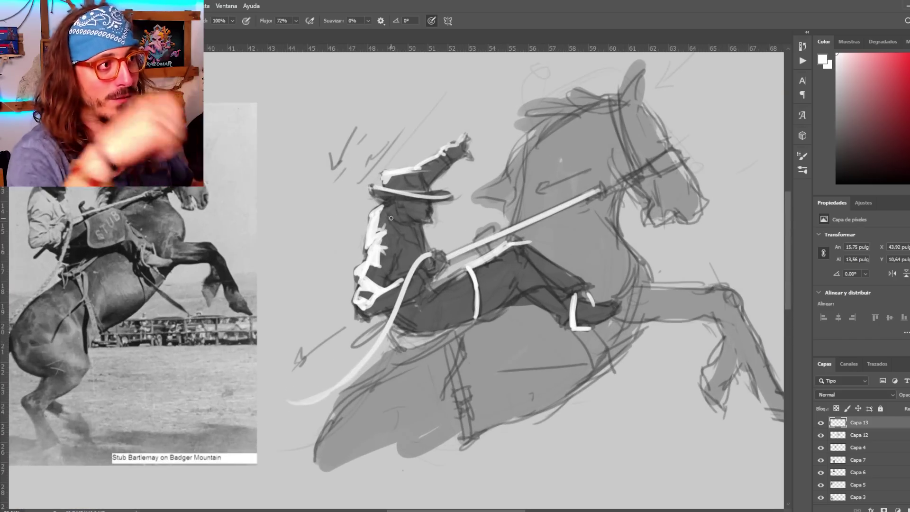
# Review the highlights at different sizes and lower the opacity of the highlight layer Capa 13
pyautogui.scroll(-3, 385, 226)
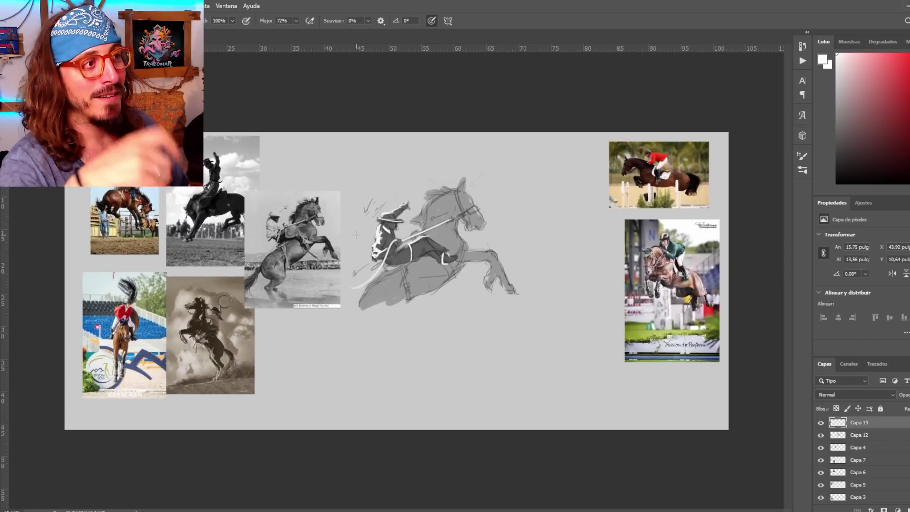
pyautogui.scroll(4, 356, 234)
pyautogui.scroll(-3, 346, 253)
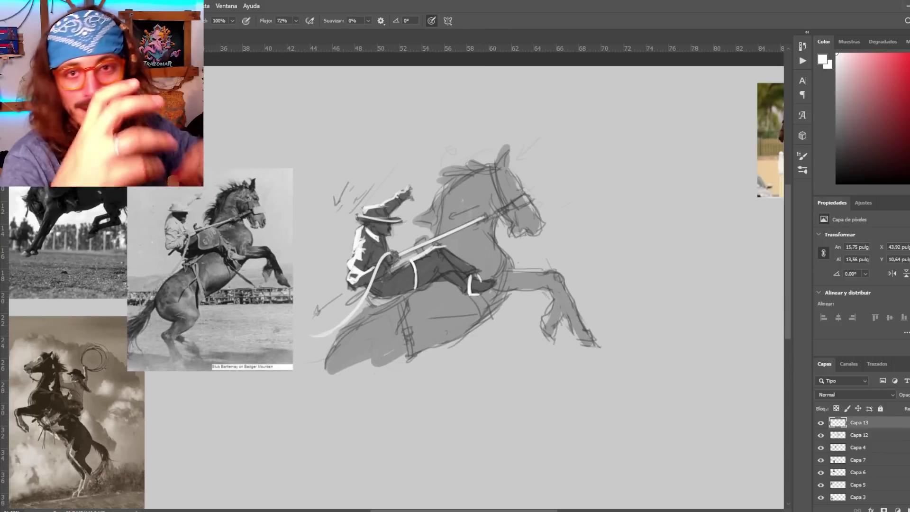
pyautogui.scroll(-3, 487, 342)
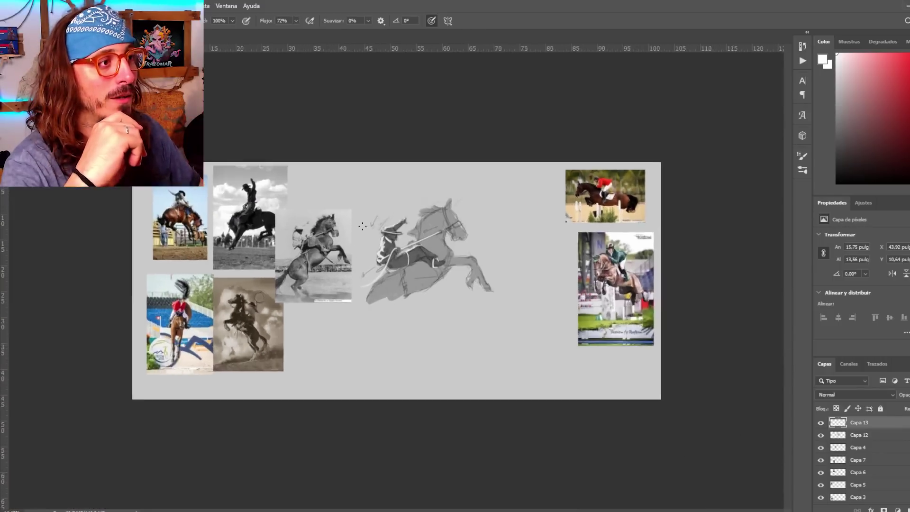
pyautogui.scroll(3, 487, 341)
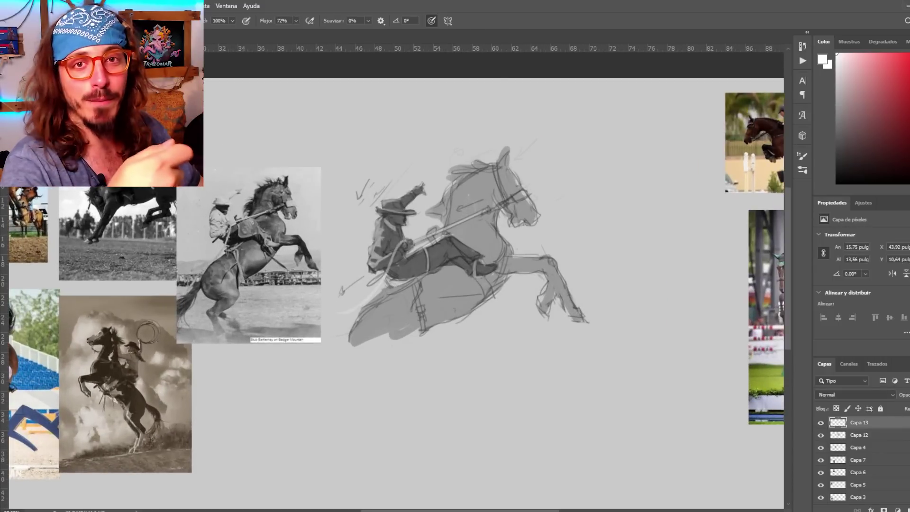
# Paint soft light patches on the horse's neck, chest, belly and haunch on the highlight layer
pyautogui.scroll(2, 253, 235)
pyautogui.moveTo(463, 194)
pyautogui.mouseDown()
pyautogui.moveTo(458, 250)
pyautogui.moveTo(528, 204)
pyautogui.mouseUp()
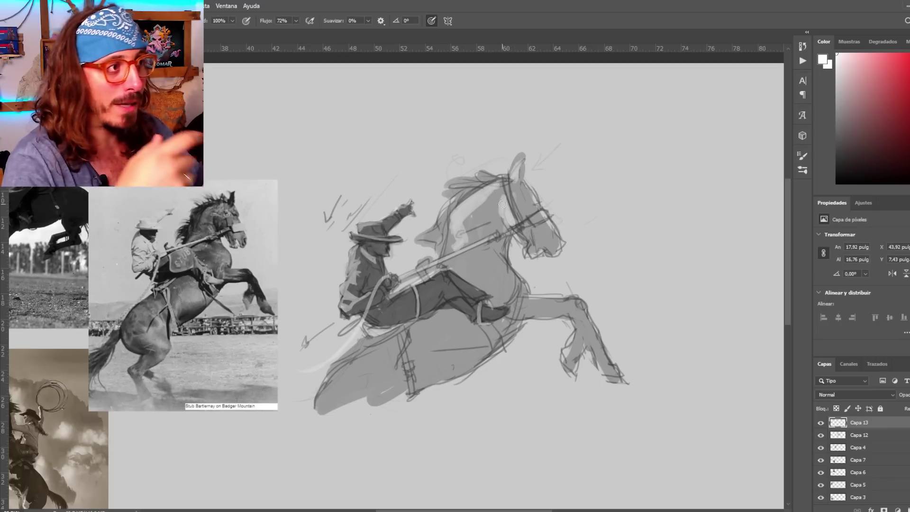
pyautogui.moveTo(484, 256)
pyautogui.mouseDown()
pyautogui.moveTo(454, 269)
pyautogui.moveTo(484, 266)
pyautogui.mouseUp()
pyautogui.moveTo(456, 322); pyautogui.dragTo(415, 333)
pyautogui.moveTo(370, 358)
pyautogui.mouseDown()
pyautogui.moveTo(332, 388)
pyautogui.moveTo(362, 396)
pyautogui.mouseUp()
pyautogui.scroll(-6, 420, 245)
pyautogui.scroll(5, 420, 245)
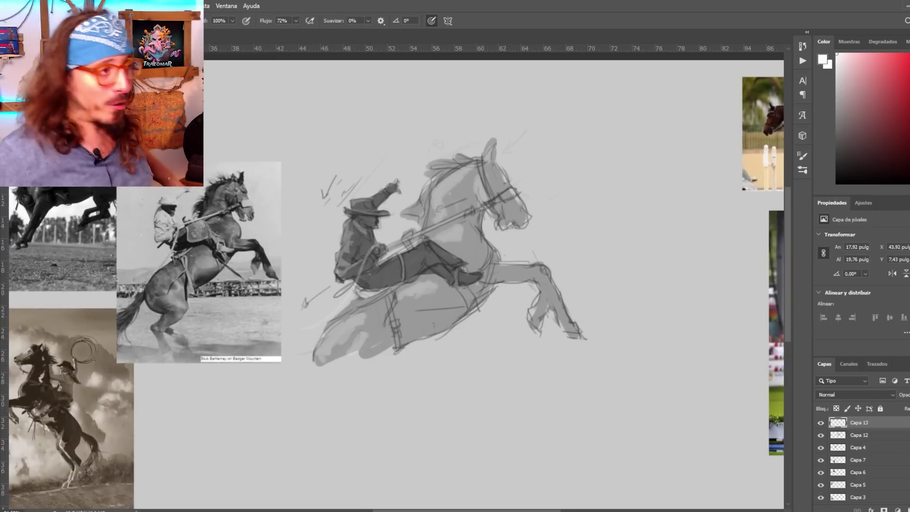
# Merge layers Capa 12 and Capa 13 into one drawing layer and check it by toggling its visibility
pyautogui.scroll(-3, 430, 223)
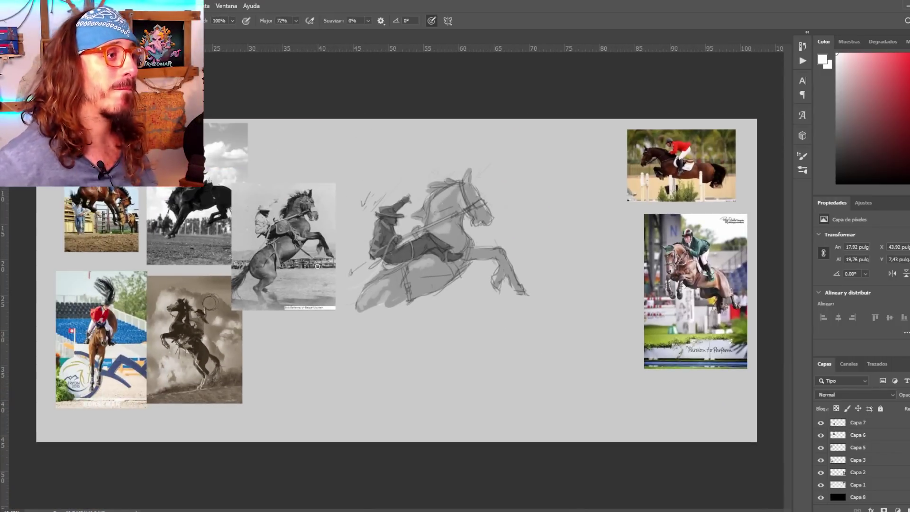
pyautogui.scroll(3, 450, 249)
pyautogui.click(895, 426)
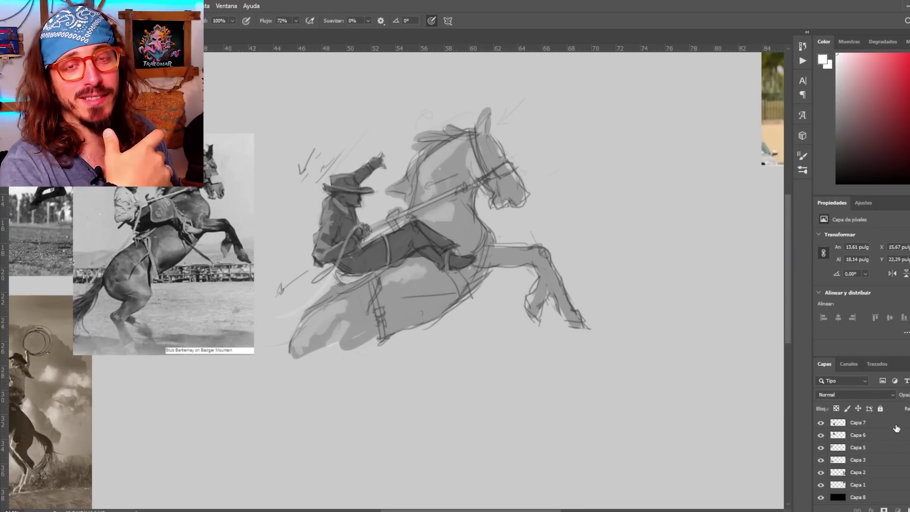
pyautogui.scroll(1, 821, 439)
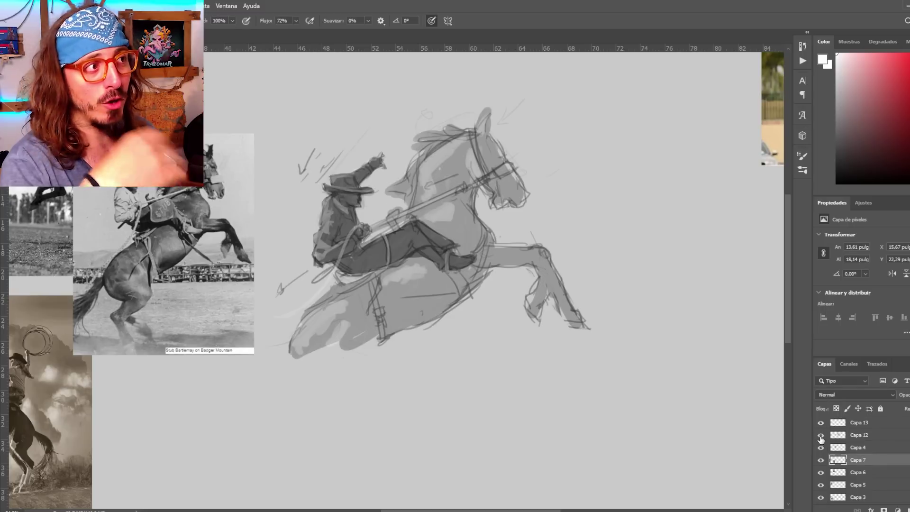
pyautogui.click(888, 433)
pyautogui.keyDown('shift'); pyautogui.click(886, 423); pyautogui.keyUp('shift')
pyautogui.hotkey('ctrl', 'e')
pyautogui.click(821, 424)
pyautogui.click(821, 423)
pyautogui.scroll(-1, 281, 140)
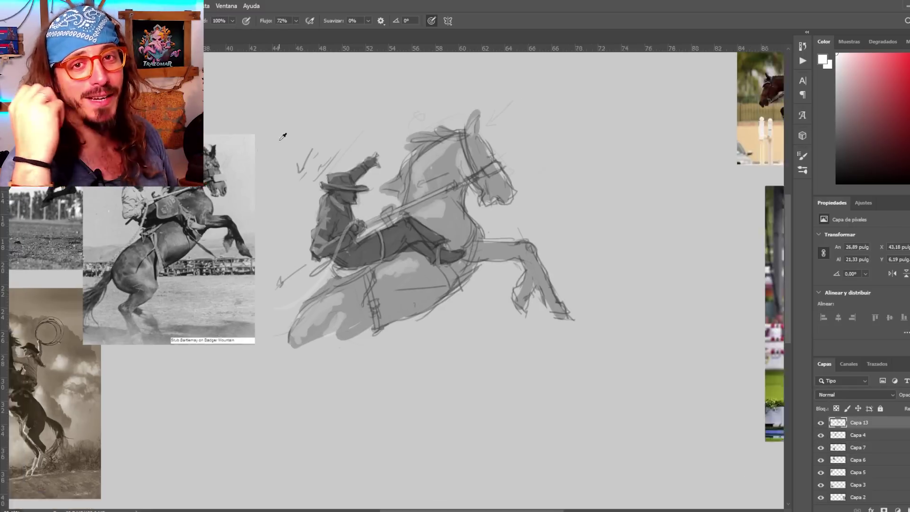
# Move the black-and-white rearing-horse photo beside the drawing and scale it down to about 9.8 by 11.9 inches
pyautogui.scroll(-2, 280, 141)
pyautogui.press('v')
pyautogui.moveTo(358, 300); pyautogui.dragTo(446, 242)
pyautogui.moveTo(265, 321); pyautogui.dragTo(365, 260)
pyautogui.hotkey('ctrl', 't')
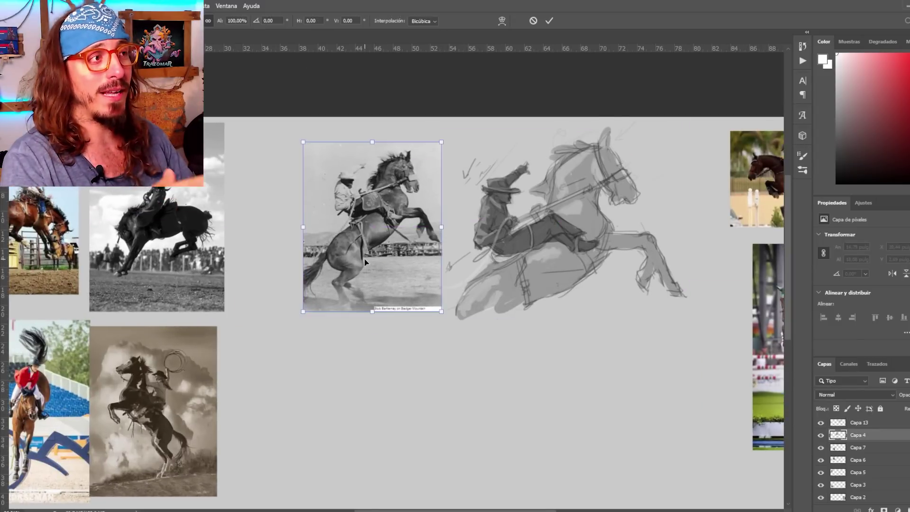
pyautogui.moveTo(303, 312); pyautogui.dragTo(350, 254)
pyautogui.moveTo(375, 229)
pyautogui.mouseDown()
pyautogui.moveTo(356, 228)
pyautogui.moveTo(376, 228)
pyautogui.mouseUp()
pyautogui.press('Return')
# Rearrange the board so the front-facing show-jumping photo has open canvas beside it, away from the finished drawing and the other references
pyautogui.scroll(-5, 277, 143)
pyautogui.scroll(5, 167, 201)
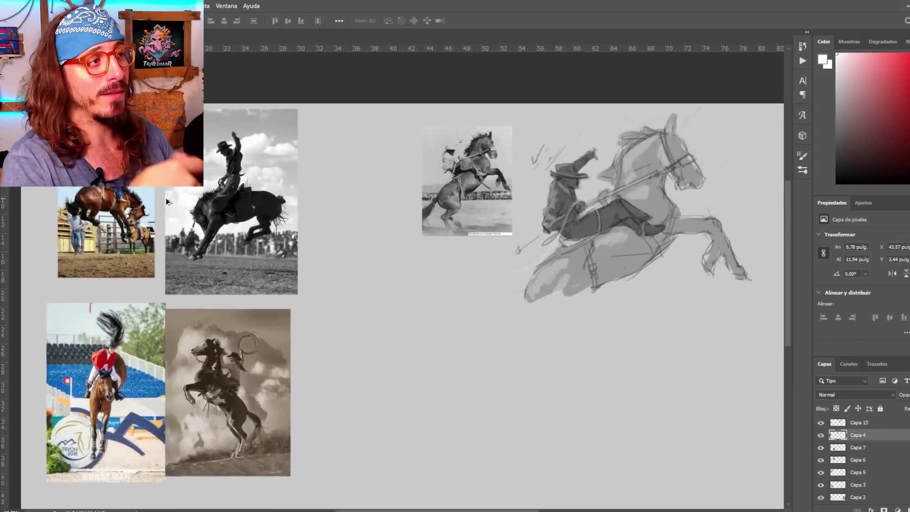
pyautogui.scroll(-1, 166, 202)
pyautogui.moveTo(85, 367); pyautogui.dragTo(320, 346)
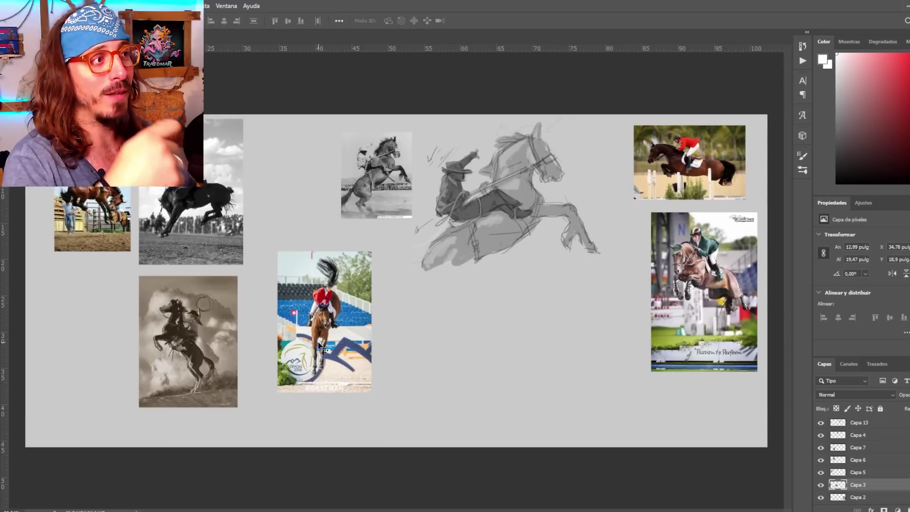
pyautogui.moveTo(484, 209); pyautogui.dragTo(541, 194)
pyautogui.moveTo(377, 182); pyautogui.dragTo(438, 182)
pyautogui.moveTo(199, 339); pyautogui.dragTo(100, 344)
pyautogui.moveTo(97, 222); pyautogui.dragTo(88, 223)
pyautogui.moveTo(190, 218); pyautogui.dragTo(135, 225)
pyautogui.moveTo(114, 347); pyautogui.dragTo(99, 347)
pyautogui.moveTo(322, 327); pyautogui.dragTo(254, 275)
# Add a new layer above Capa 13 and reset the brush colours to default black and white
pyautogui.scroll(-1, 261, 179)
pyautogui.scroll(5, 260, 178)
pyautogui.scroll(-1, 380, 390)
pyautogui.click(903, 422)
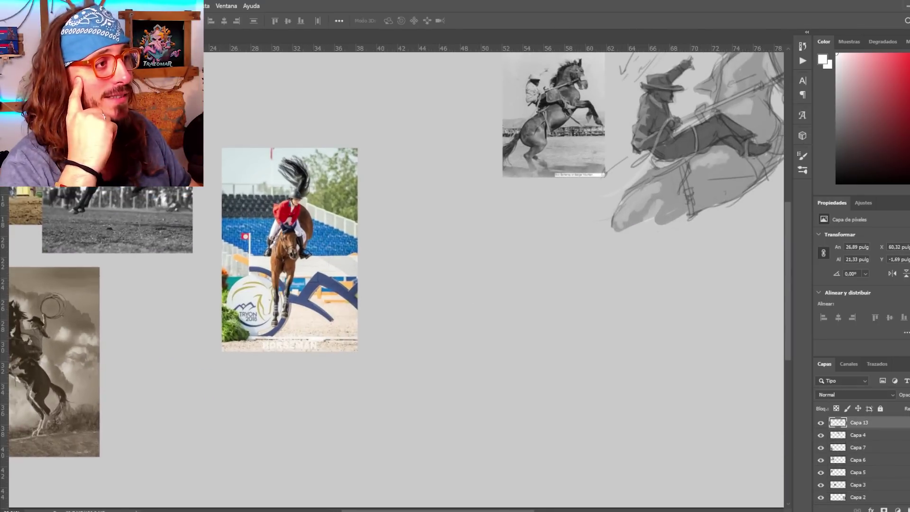
pyautogui.hotkey('ctrl', 'shift', 'alt', 'n')
pyautogui.scroll(-3, 223, 288)
pyautogui.scroll(7, 223, 288)
pyautogui.press('b')
pyautogui.moveTo(201, 188); pyautogui.dragTo(156, 373)
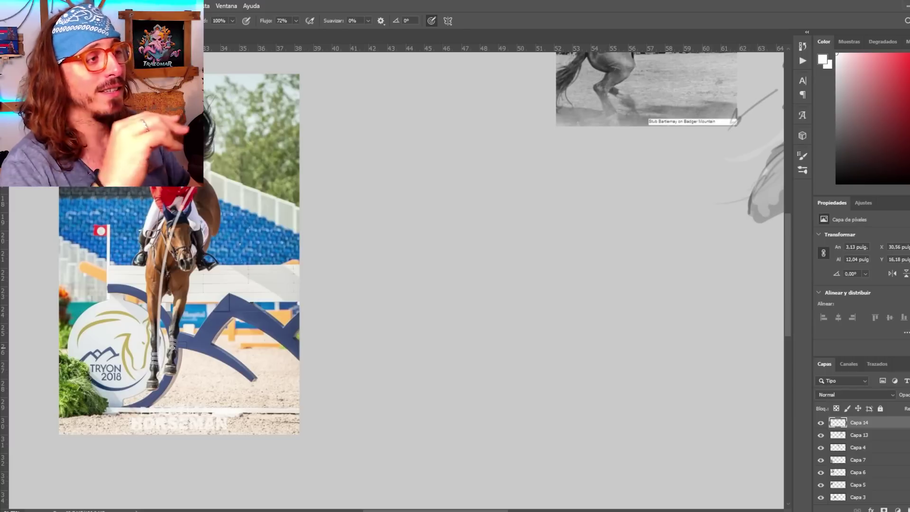
pyautogui.hotkey('ctrl', 'z')
pyautogui.press('d')
# Sketch the horse's foreshortened body beside the show-jumping photo, with rounded rump, tapering sides and a curved centre line
pyautogui.moveTo(427, 159); pyautogui.dragTo(385, 381)
pyautogui.hotkey('ctrl', 'z')
pyautogui.moveTo(482, 186); pyautogui.dragTo(423, 374)
pyautogui.moveTo(484, 191)
pyautogui.mouseDown()
pyautogui.moveTo(525, 199)
pyautogui.moveTo(535, 280)
pyautogui.mouseUp()
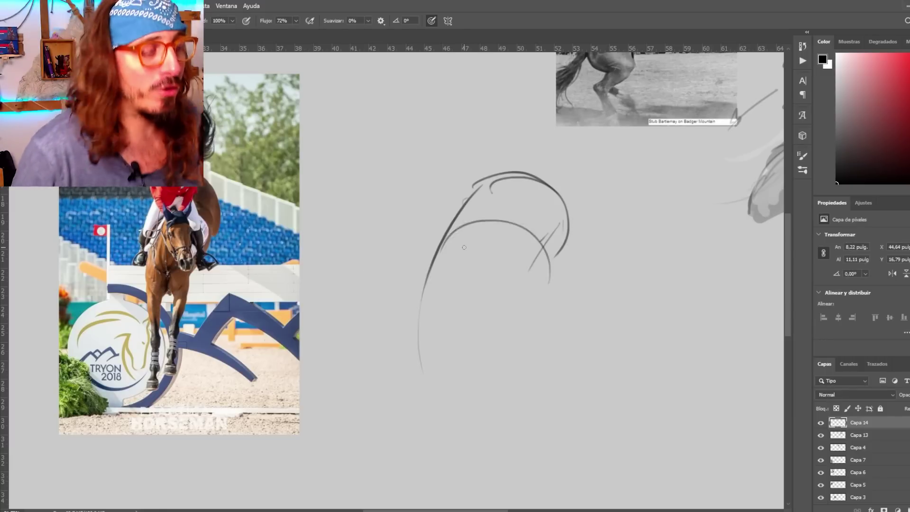
pyautogui.moveTo(545, 247); pyautogui.dragTo(493, 384)
pyautogui.moveTo(427, 284); pyautogui.dragTo(493, 393)
pyautogui.moveTo(474, 218); pyautogui.dragTo(444, 400)
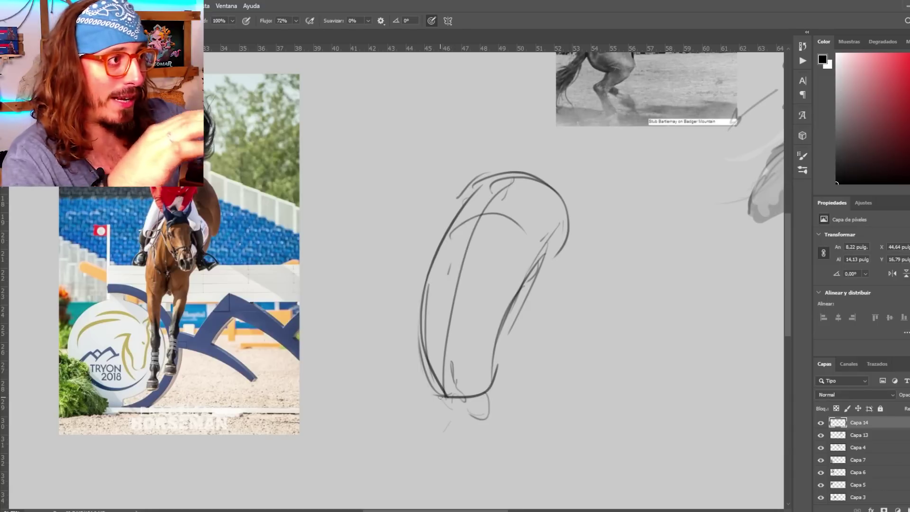
# Sketch the horse's head inside the lower body shape, with the brow, the centre line and the eye line
pyautogui.moveTo(448, 274)
pyautogui.mouseDown()
pyautogui.moveTo(481, 280)
pyautogui.moveTo(474, 367)
pyautogui.mouseUp()
pyautogui.moveTo(450, 395); pyautogui.dragTo(488, 403)
pyautogui.hotkey('ctrl', 'z')
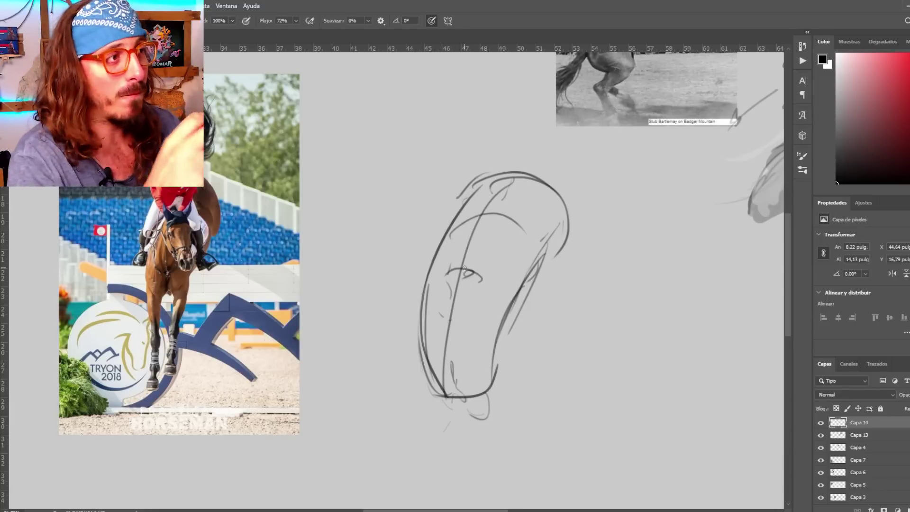
pyautogui.moveTo(462, 272); pyautogui.dragTo(478, 380)
pyautogui.moveTo(439, 272)
pyautogui.mouseDown()
pyautogui.moveTo(478, 280)
pyautogui.moveTo(494, 316)
pyautogui.mouseUp()
pyautogui.moveTo(444, 317); pyautogui.dragTo(492, 310)
pyautogui.moveTo(444, 286)
pyautogui.mouseDown()
pyautogui.moveTo(438, 333)
pyautogui.moveTo(454, 351)
pyautogui.mouseUp()
# Add the horse's muzzle, cheek and pointed ears, and lower the opacity of the sketch layer
pyautogui.moveTo(453, 353); pyautogui.dragTo(475, 405)
pyautogui.moveTo(493, 316); pyautogui.dragTo(486, 370)
pyautogui.moveTo(446, 276)
pyautogui.mouseDown()
pyautogui.moveTo(441, 297)
pyautogui.moveTo(427, 244)
pyautogui.mouseUp()
pyautogui.moveTo(474, 267); pyautogui.dragTo(484, 284)
pyautogui.scroll(-3, 380, 370)
pyautogui.scroll(2, 422, 270)
pyautogui.moveTo(904, 395); pyautogui.dragTo(882, 432)
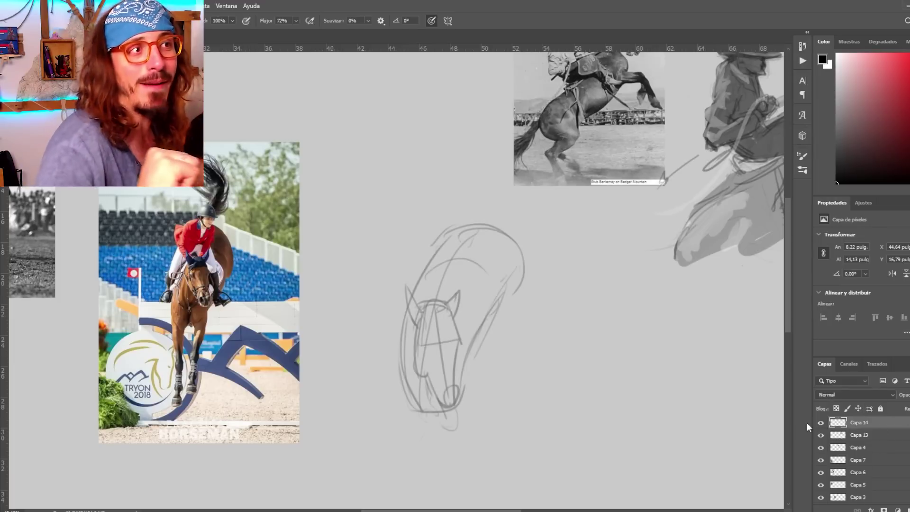
# Strengthen the outer contour of the horse's side and rounded rump with bolder curved strokes
pyautogui.moveTo(446, 234)
pyautogui.mouseDown()
pyautogui.moveTo(406, 312)
pyautogui.moveTo(399, 368)
pyautogui.mouseUp()
pyautogui.moveTo(491, 217)
pyautogui.mouseDown()
pyautogui.moveTo(521, 276)
pyautogui.moveTo(417, 268)
pyautogui.mouseUp()
pyautogui.hotkey('ctrl', 'z')
pyautogui.moveTo(437, 231); pyautogui.dragTo(515, 225)
pyautogui.moveTo(510, 238); pyautogui.dragTo(524, 277)
pyautogui.moveTo(504, 240); pyautogui.dragTo(515, 297)
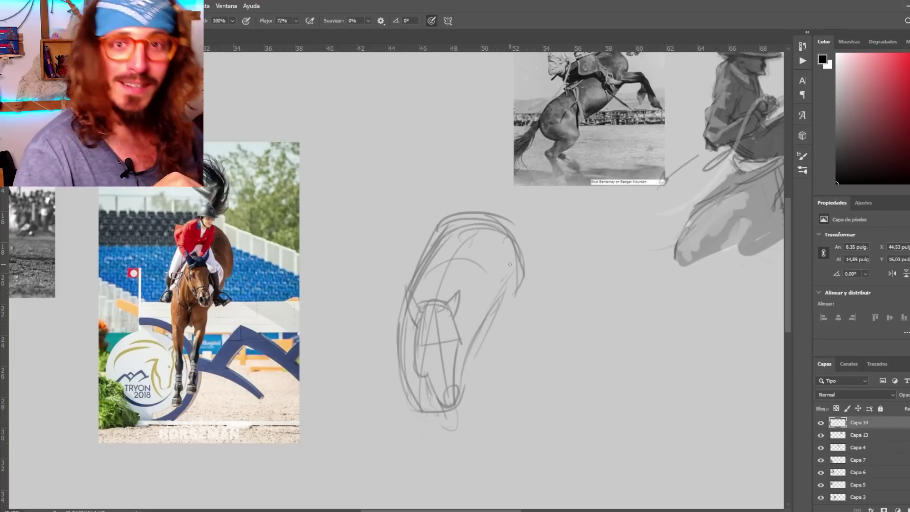
# Reinforce the horse's far flank line down towards the muzzle and reduce the sketch layer's opacity further
pyautogui.moveTo(504, 264); pyautogui.dragTo(473, 346)
pyautogui.moveTo(523, 244); pyautogui.dragTo(505, 308)
pyautogui.moveTo(505, 263); pyautogui.dragTo(453, 392)
pyautogui.moveTo(518, 228); pyautogui.dragTo(488, 293)
pyautogui.moveTo(506, 306); pyautogui.dragTo(472, 361)
pyautogui.scroll(-1, 260, 141)
pyautogui.moveTo(904, 395); pyautogui.dragTo(887, 395)
# Move the horse sketch lower on the canvas to make room above the rump
pyautogui.press('v')
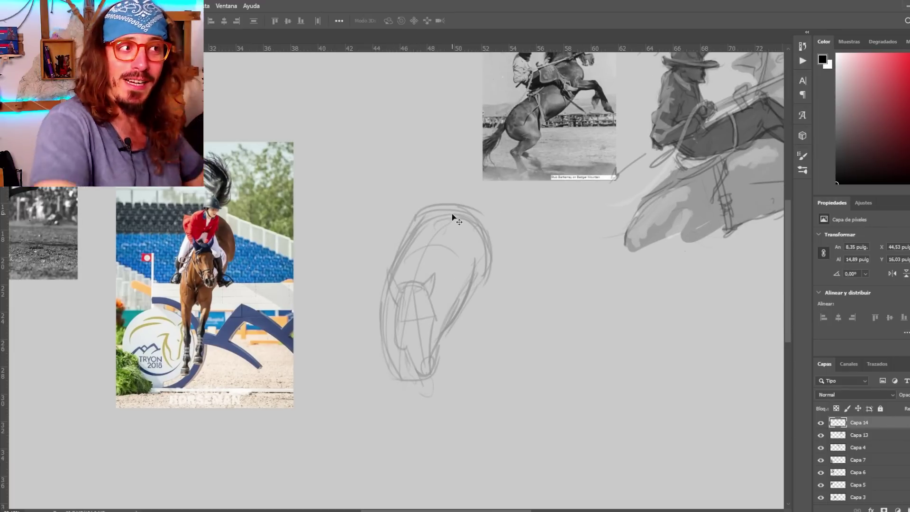
pyautogui.click(453, 217)
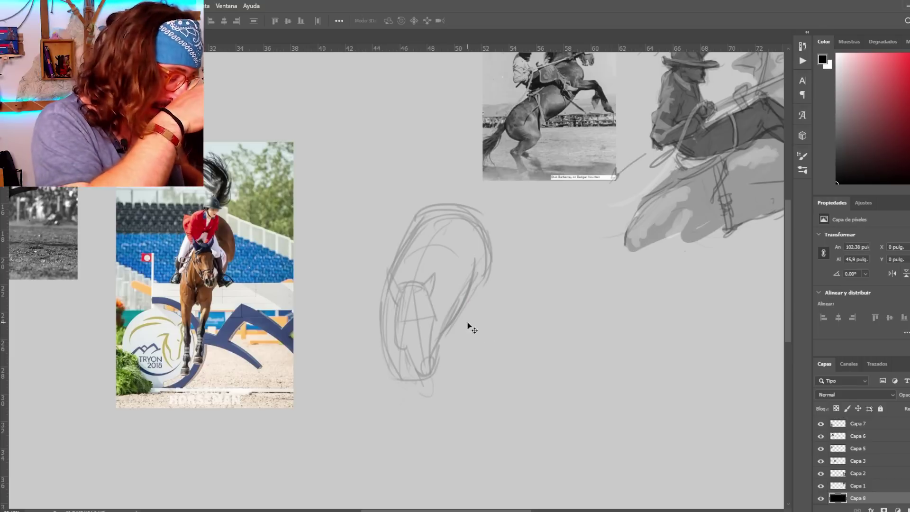
pyautogui.moveTo(463, 315); pyautogui.dragTo(464, 354)
# Sketch the outline of the horse's raised tail sweeping upwards from the top of the rump
pyautogui.press('b')
pyautogui.moveTo(441, 257); pyautogui.dragTo(463, 191)
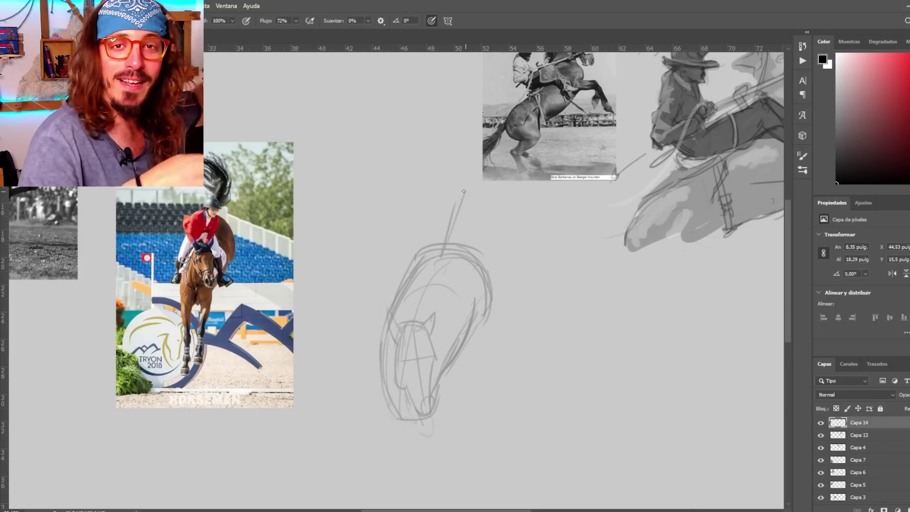
pyautogui.hotkey('ctrl', 'z')
pyautogui.moveTo(446, 237); pyautogui.dragTo(425, 134)
pyautogui.moveTo(454, 219); pyautogui.dragTo(401, 107)
pyautogui.moveTo(449, 255); pyautogui.dragTo(464, 169)
pyautogui.moveTo(389, 114); pyautogui.dragTo(390, 189)
pyautogui.moveTo(396, 169); pyautogui.dragTo(448, 221)
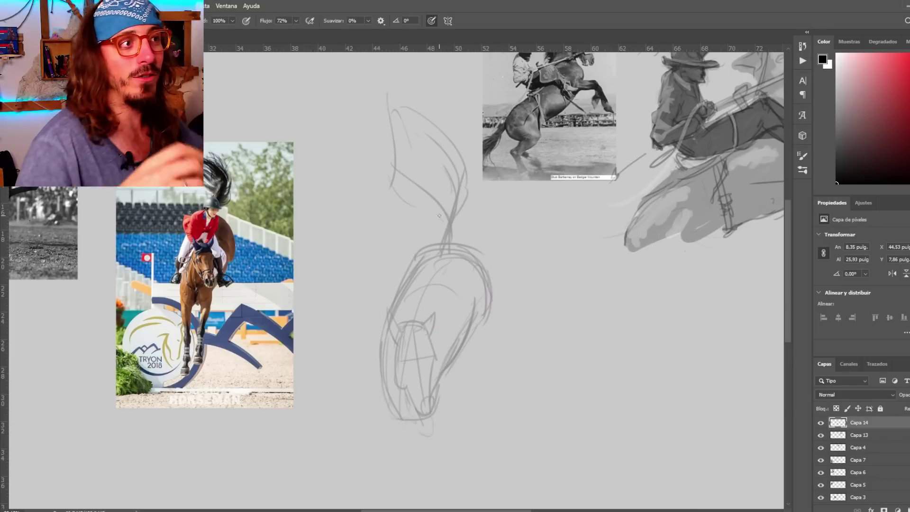
# Undo the last tail stroke and fill the tail with flowing strands of hair
pyautogui.hotkey('ctrl', 'z')
pyautogui.moveTo(399, 101)
pyautogui.mouseDown()
pyautogui.moveTo(478, 191)
pyautogui.moveTo(453, 230)
pyautogui.mouseUp()
pyautogui.moveTo(397, 118); pyautogui.dragTo(463, 166)
pyautogui.moveTo(395, 142); pyautogui.dragTo(435, 188)
pyautogui.moveTo(449, 161); pyautogui.dragTo(437, 242)
# Sketch the horse's chest muscles and both forelegs hanging down to the knees
pyautogui.moveTo(352, 405); pyautogui.dragTo(321, 334)
pyautogui.scroll(-1, 321, 333)
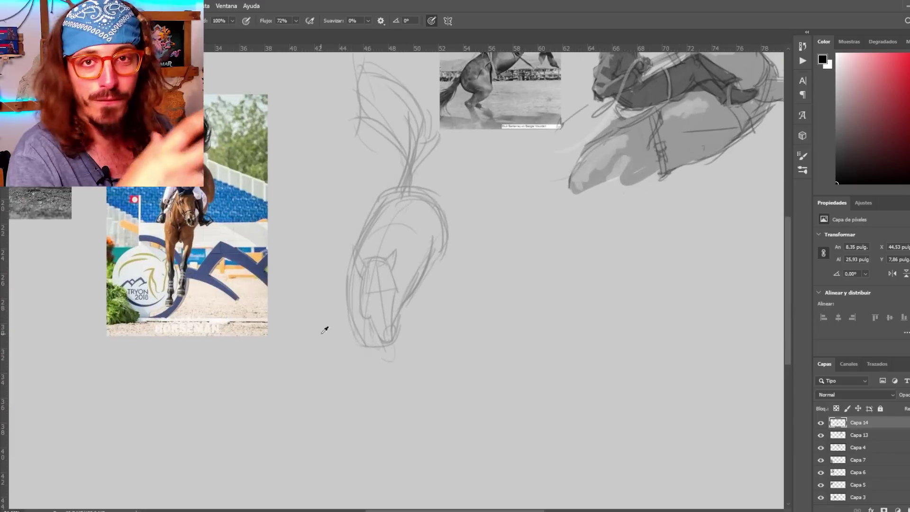
pyautogui.moveTo(397, 323); pyautogui.dragTo(402, 416)
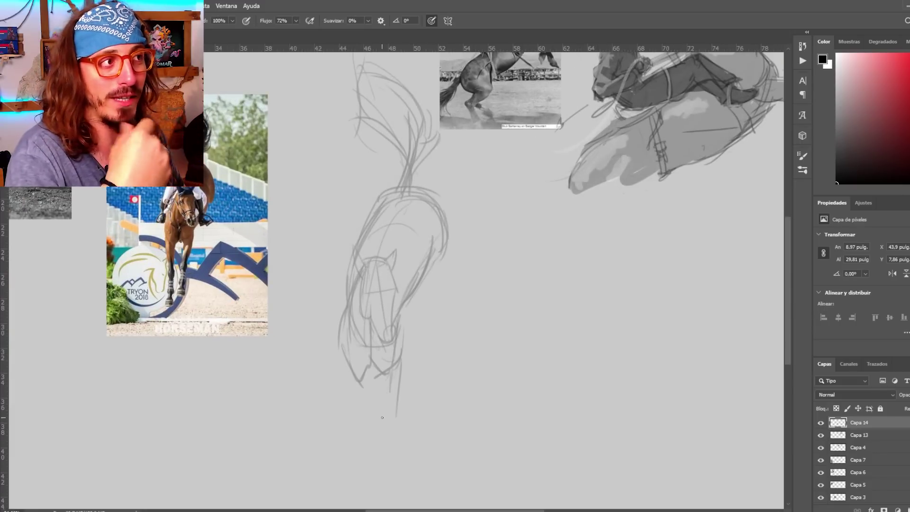
pyautogui.moveTo(403, 367); pyautogui.dragTo(396, 443)
pyautogui.moveTo(348, 355)
pyautogui.mouseDown()
pyautogui.moveTo(339, 431)
pyautogui.moveTo(346, 405)
pyautogui.mouseUp()
pyautogui.moveTo(363, 377); pyautogui.dragTo(356, 445)
pyautogui.moveTo(361, 446); pyautogui.dragTo(349, 479)
pyautogui.moveTo(378, 432); pyautogui.dragTo(401, 435)
pyautogui.moveTo(399, 362); pyautogui.dragTo(385, 426)
pyautogui.hotkey('ctrl', 'z')
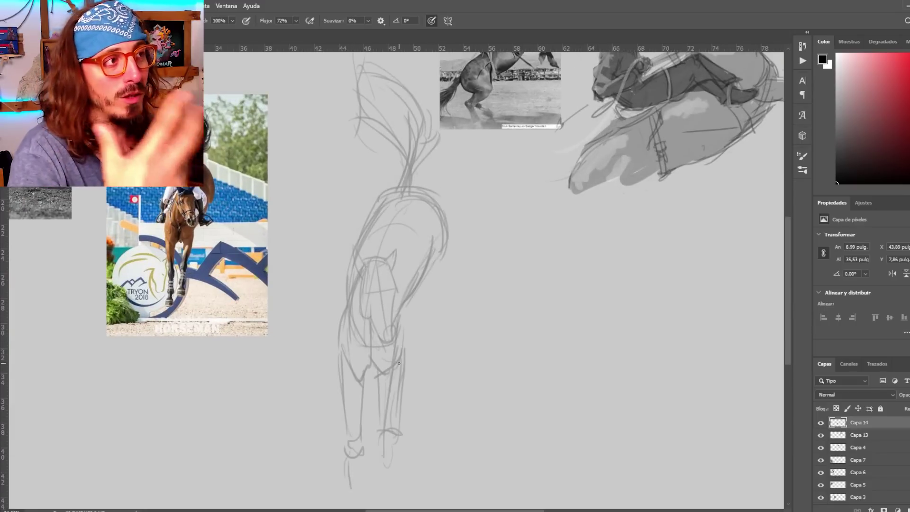
# Complete the horse's forelegs with firmer upper contours, rounded knee joints and lower legs reaching the hooves
pyautogui.moveTo(400, 320); pyautogui.dragTo(386, 429)
pyautogui.moveTo(377, 439); pyautogui.dragTo(378, 493)
pyautogui.scroll(2, 378, 426)
pyautogui.scroll(-2, 359, 394)
pyautogui.moveTo(353, 322)
pyautogui.mouseDown()
pyautogui.moveTo(343, 422)
pyautogui.moveTo(357, 401)
pyautogui.mouseUp()
pyautogui.moveTo(351, 344); pyautogui.dragTo(339, 296)
pyautogui.moveTo(382, 458); pyautogui.dragTo(384, 466)
pyautogui.scroll(-1, 383, 464)
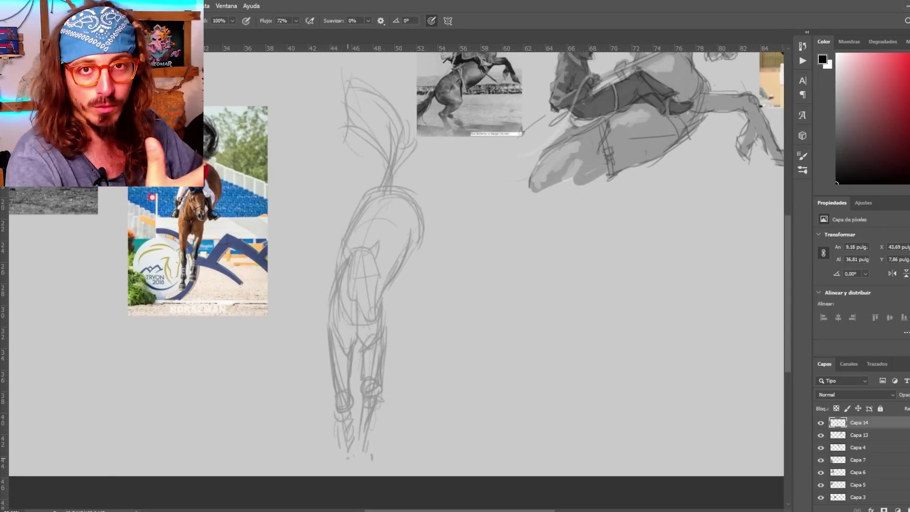
# Shift the show-jumping photo and the horse sketch so they sit apart from each other and from the rearing-horse reference
pyautogui.scroll(-4, 363, 462)
pyautogui.scroll(3, 363, 284)
pyautogui.press('v')
pyautogui.scroll(-3, 359, 277)
pyautogui.scroll(6, 256, 267)
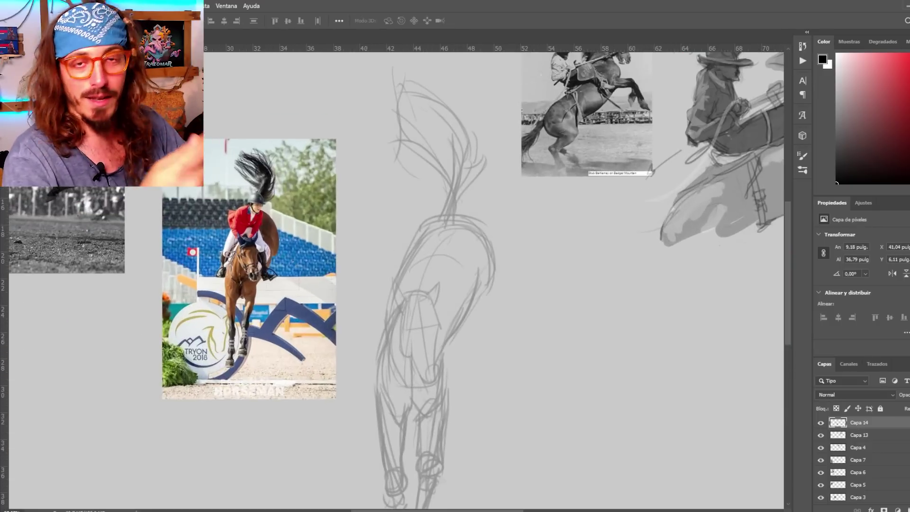
pyautogui.moveTo(256, 265); pyautogui.dragTo(218, 224)
pyautogui.moveTo(454, 214); pyautogui.dragTo(435, 224)
# Add a new layer and sketch the rider's seat, head oval, torso axis and an arrow for the gaze direction
pyautogui.scroll(-1, 459, 330)
pyautogui.scroll(1, 475, 278)
pyautogui.press('b')
pyautogui.scroll(4, 277, 245)
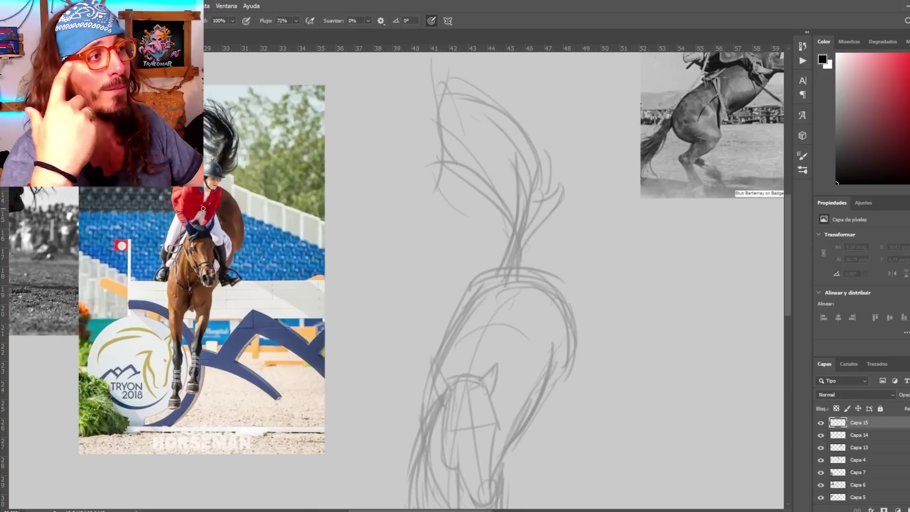
pyautogui.click(463, 382)
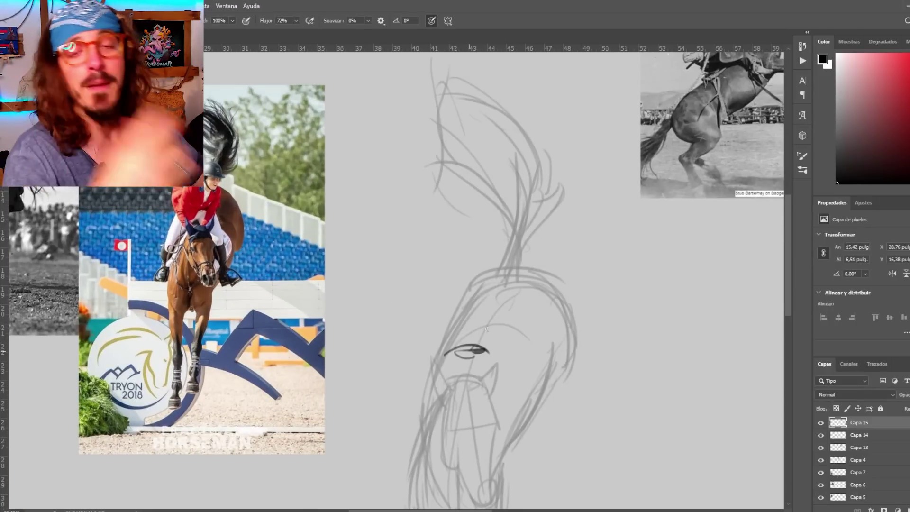
pyautogui.moveTo(553, 207); pyautogui.dragTo(466, 355)
pyautogui.hotkey('ctrl', 'z')
pyautogui.moveTo(517, 221)
pyautogui.mouseDown()
pyautogui.moveTo(530, 257)
pyautogui.moveTo(504, 261)
pyautogui.moveTo(581, 256)
pyautogui.moveTo(589, 264)
pyautogui.mouseUp()
pyautogui.hotkey('ctrl', 'z')
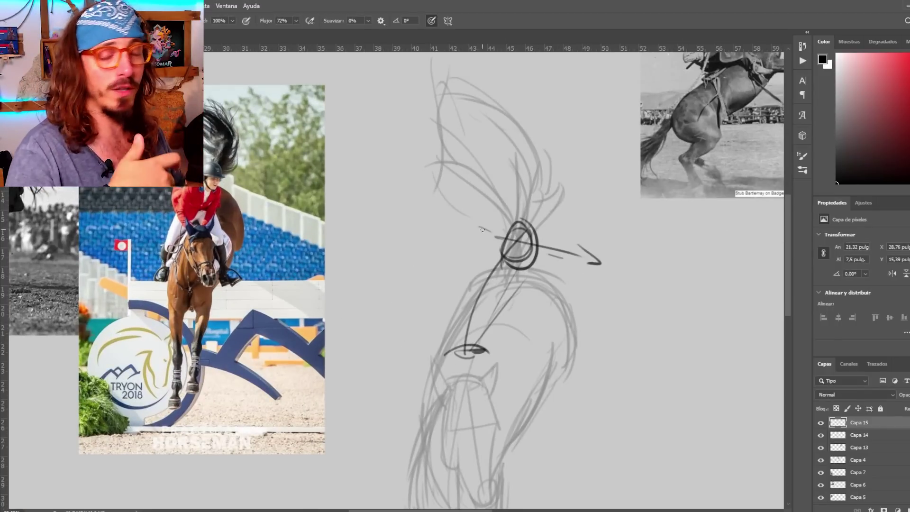
pyautogui.moveTo(482, 229); pyautogui.dragTo(579, 258)
# Build the rider's upper body with the shoulder line, the tapered ribcage and the pelvis block above the horse's head
pyautogui.moveTo(538, 337); pyautogui.dragTo(496, 305)
pyautogui.moveTo(464, 190)
pyautogui.mouseDown()
pyautogui.moveTo(449, 217)
pyautogui.moveTo(485, 238)
pyautogui.mouseUp()
pyautogui.moveTo(498, 224); pyautogui.dragTo(415, 223)
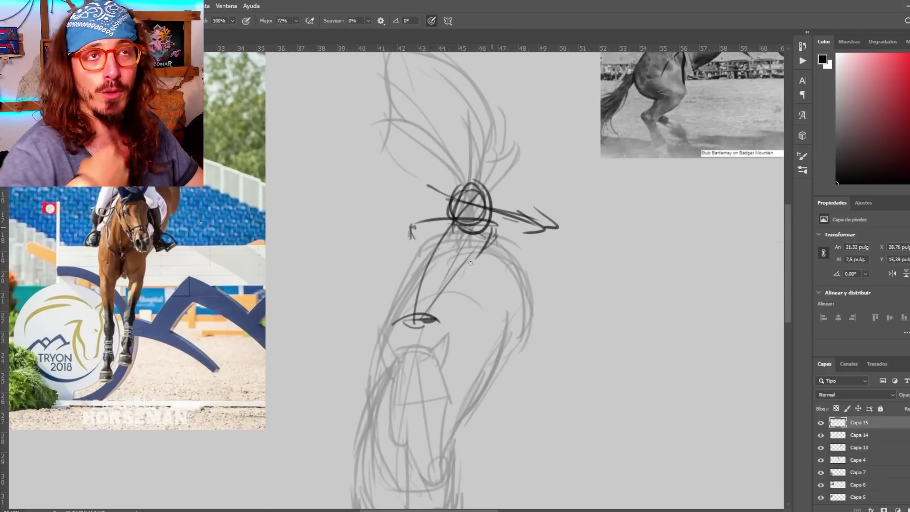
pyautogui.moveTo(492, 235); pyautogui.dragTo(430, 283)
pyautogui.moveTo(413, 224); pyautogui.dragTo(417, 283)
pyautogui.moveTo(495, 223)
pyautogui.mouseDown()
pyautogui.moveTo(452, 278)
pyautogui.moveTo(404, 287)
pyautogui.moveTo(460, 293)
pyautogui.mouseUp()
pyautogui.moveTo(382, 300)
pyautogui.mouseDown()
pyautogui.moveTo(457, 297)
pyautogui.moveTo(445, 326)
pyautogui.mouseUp()
pyautogui.moveTo(405, 225); pyautogui.dragTo(412, 279)
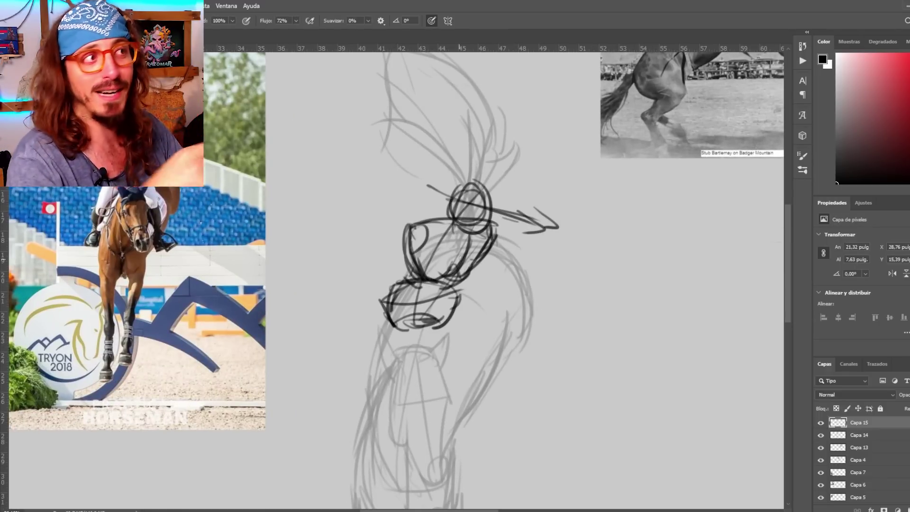
pyautogui.moveTo(493, 224); pyautogui.dragTo(493, 243)
# Sketch both of the rider's thighs spreading from the pelvis around the horse, closing them at the knees
pyautogui.moveTo(459, 288); pyautogui.dragTo(486, 368)
pyautogui.moveTo(443, 313); pyautogui.dragTo(467, 375)
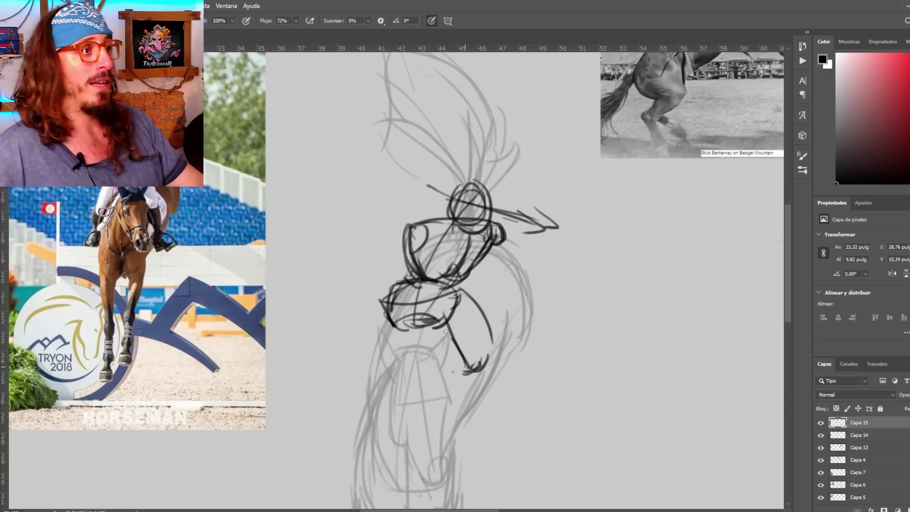
pyautogui.moveTo(488, 294); pyautogui.dragTo(474, 372)
pyautogui.moveTo(386, 287)
pyautogui.mouseDown()
pyautogui.moveTo(363, 327)
pyautogui.moveTo(356, 365)
pyautogui.mouseUp()
pyautogui.moveTo(422, 322)
pyautogui.mouseDown()
pyautogui.moveTo(380, 353)
pyautogui.moveTo(368, 381)
pyautogui.mouseUp()
pyautogui.moveTo(355, 370); pyautogui.dragTo(391, 354)
pyautogui.moveTo(432, 324); pyautogui.dragTo(465, 370)
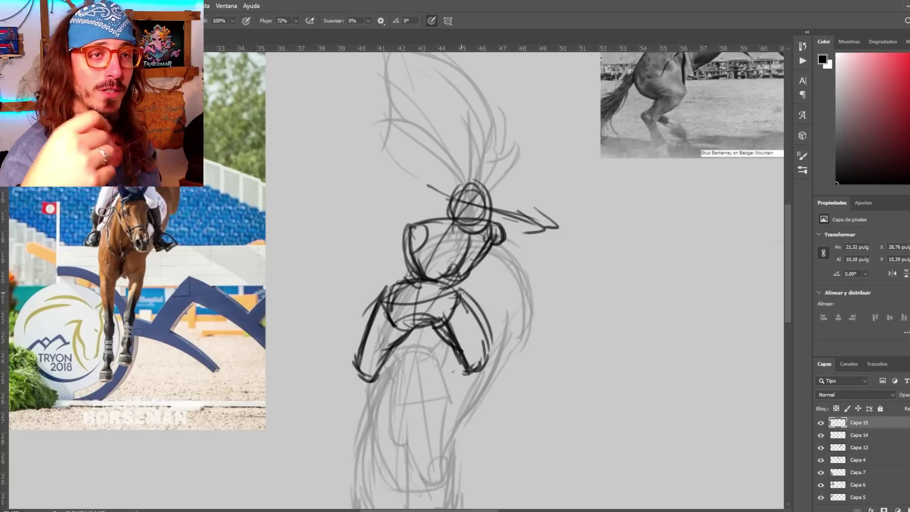
# Sketch the rider's bent arms from the shoulders through the elbows to the forearms reaching for the reins
pyautogui.moveTo(498, 239); pyautogui.dragTo(467, 284)
pyautogui.moveTo(484, 294); pyautogui.dragTo(462, 370)
pyautogui.moveTo(470, 280); pyautogui.dragTo(424, 339)
pyautogui.moveTo(416, 228)
pyautogui.mouseDown()
pyautogui.moveTo(392, 243)
pyautogui.moveTo(388, 300)
pyautogui.mouseUp()
pyautogui.moveTo(421, 237); pyautogui.dragTo(402, 300)
pyautogui.moveTo(388, 290)
pyautogui.mouseDown()
pyautogui.moveTo(409, 305)
pyautogui.moveTo(407, 352)
pyautogui.mouseUp()
pyautogui.moveTo(408, 314); pyautogui.dragTo(424, 357)
pyautogui.moveTo(395, 328); pyautogui.dragTo(407, 355)
# Add the rider's knees, lower legs and boots on both sides of the horse
pyautogui.scroll(-2, 403, 351)
pyautogui.moveTo(343, 332); pyautogui.dragTo(333, 344)
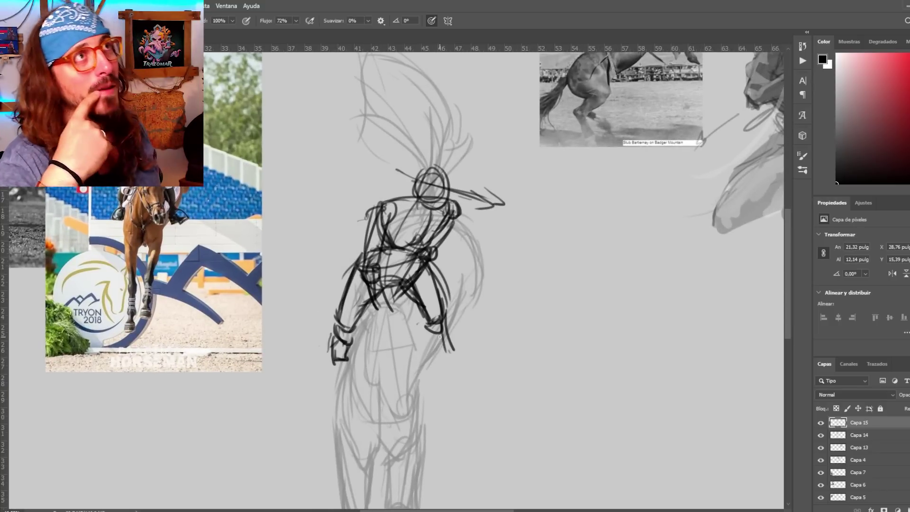
pyautogui.moveTo(440, 308); pyautogui.dragTo(429, 327)
pyautogui.moveTo(425, 319); pyautogui.dragTo(423, 355)
pyautogui.moveTo(437, 313)
pyautogui.mouseDown()
pyautogui.moveTo(454, 361)
pyautogui.moveTo(421, 367)
pyautogui.mouseUp()
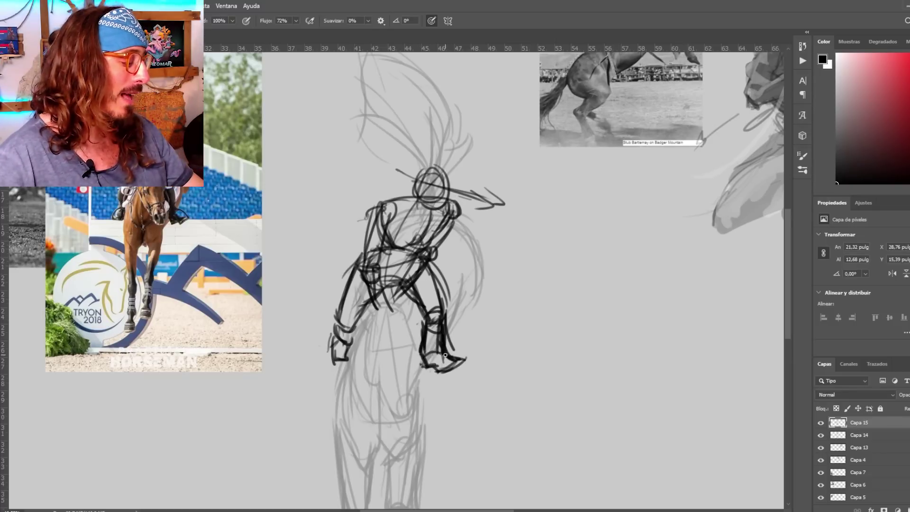
pyautogui.moveTo(408, 292); pyautogui.dragTo(420, 323)
pyautogui.scroll(-4, 410, 311)
pyautogui.scroll(5, 411, 311)
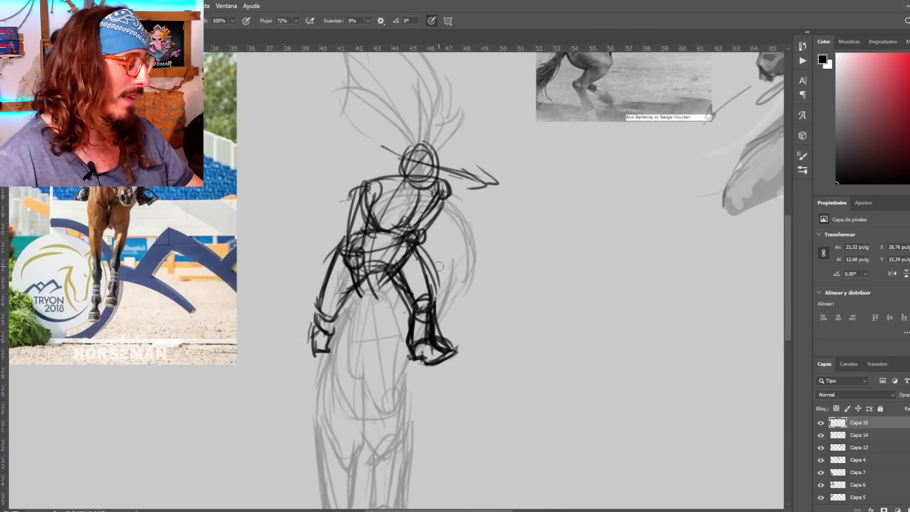
# Erase the rider's left leg and boot together with the forearm strokes over the horse's head
pyautogui.press('e')
pyautogui.moveTo(428, 258)
pyautogui.mouseDown()
pyautogui.moveTo(439, 358)
pyautogui.moveTo(380, 286)
pyautogui.mouseUp()
pyautogui.moveTo(421, 248); pyautogui.dragTo(408, 286)
pyautogui.scroll(2, 450, 226)
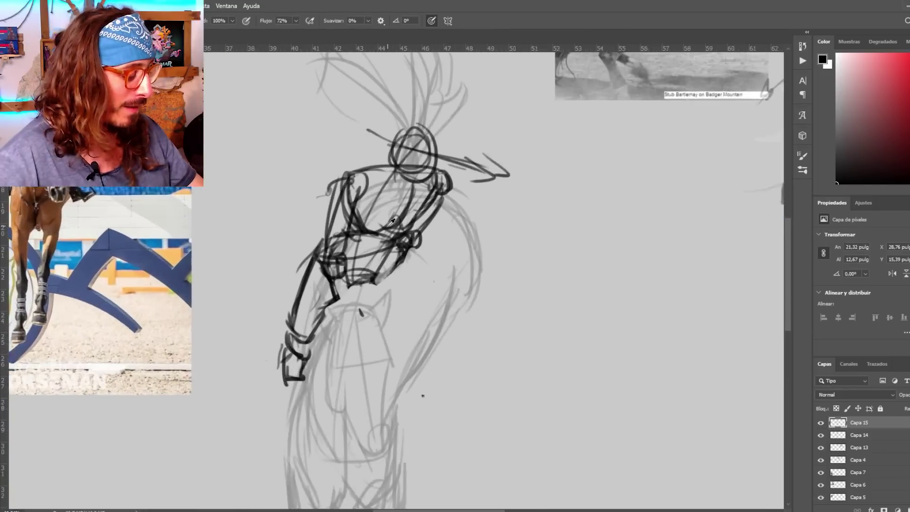
pyautogui.scroll(-1, 362, 260)
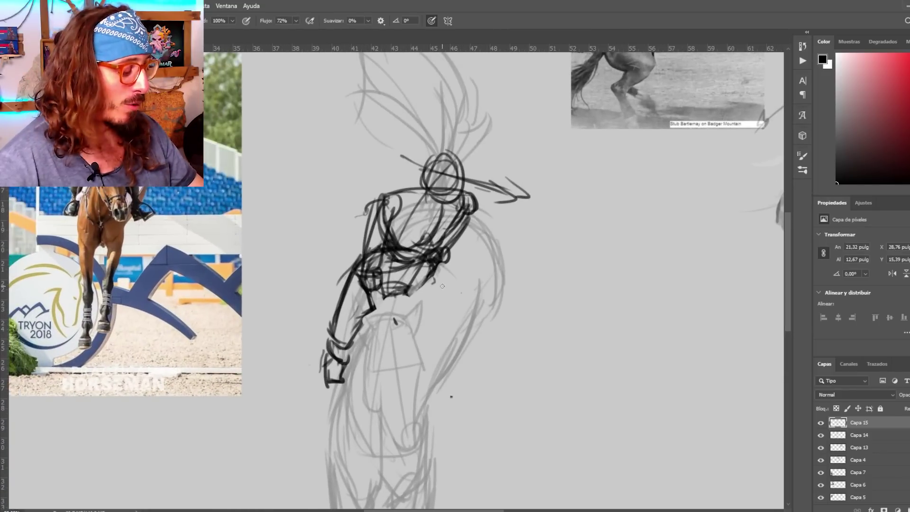
# Draw a guide line between the rider's knees and redraw the left thigh from the hip down to its knee
pyautogui.moveTo(329, 360)
pyautogui.mouseDown()
pyautogui.moveTo(356, 341)
pyautogui.moveTo(429, 359)
pyautogui.moveTo(467, 334)
pyautogui.moveTo(433, 338)
pyautogui.mouseUp()
pyautogui.hotkey('ctrl', 'z')
pyautogui.moveTo(444, 284); pyautogui.dragTo(452, 340)
pyautogui.moveTo(438, 265); pyautogui.dragTo(444, 331)
pyautogui.moveTo(423, 256)
pyautogui.mouseDown()
pyautogui.moveTo(378, 261)
pyautogui.moveTo(433, 339)
pyautogui.mouseUp()
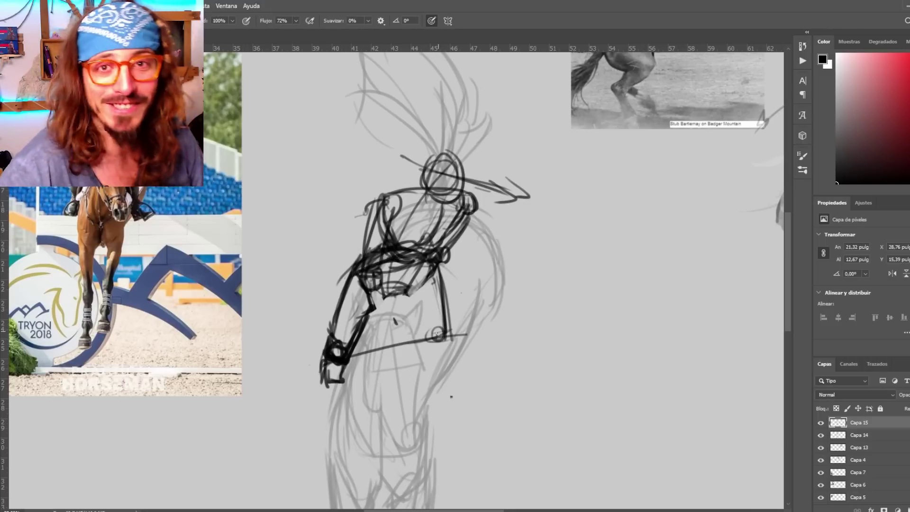
pyautogui.moveTo(402, 291); pyautogui.dragTo(437, 343)
pyautogui.moveTo(366, 292); pyautogui.dragTo(411, 308)
pyautogui.moveTo(452, 337); pyautogui.dragTo(451, 397)
pyautogui.moveTo(429, 343); pyautogui.dragTo(438, 392)
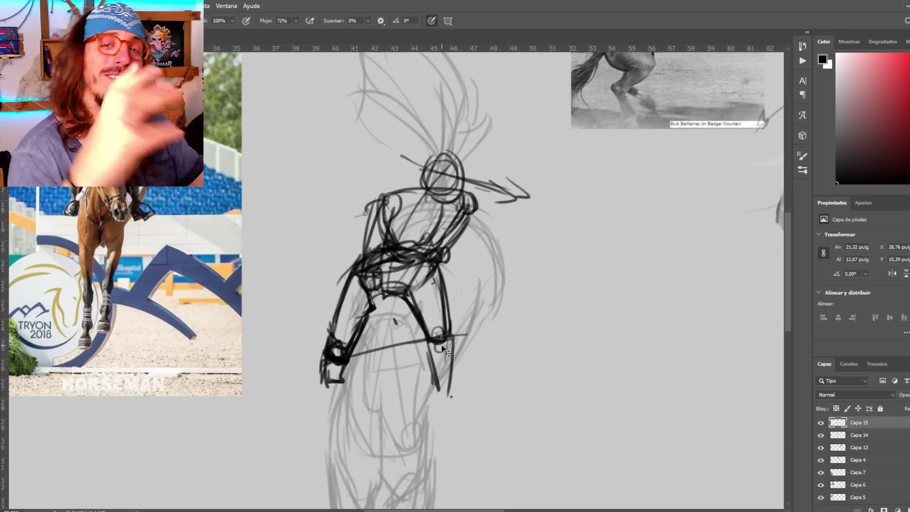
pyautogui.hotkey('ctrl', 'z')
pyautogui.scroll(-2, 372, 193)
pyautogui.scroll(2, 427, 199)
pyautogui.moveTo(429, 284); pyautogui.dragTo(425, 203)
pyautogui.hotkey('ctrl', 'z')
# Rework the lower leg and boot of the rider's right leg below the knee
pyautogui.moveTo(325, 292); pyautogui.dragTo(310, 316)
pyautogui.moveTo(309, 317); pyautogui.dragTo(325, 309)
pyautogui.moveTo(398, 267); pyautogui.dragTo(362, 302)
pyautogui.scroll(-2, 361, 302)
pyautogui.scroll(2, 379, 310)
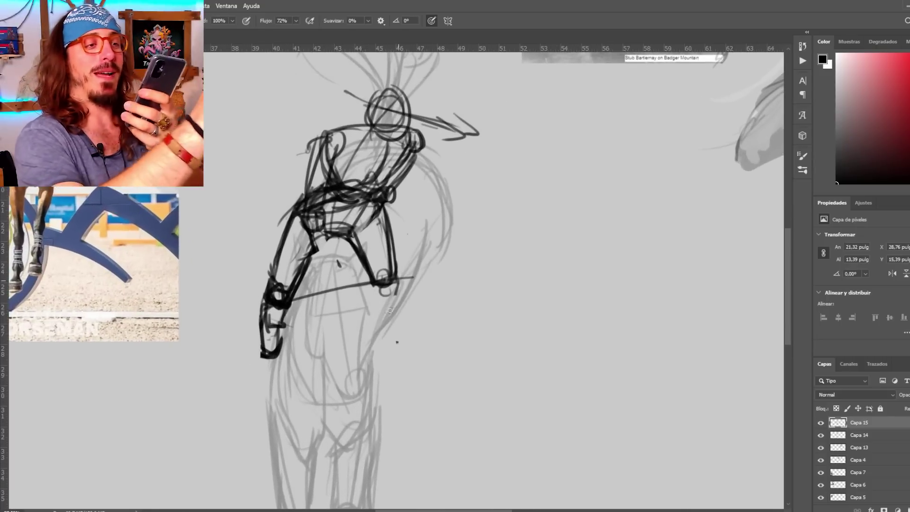
# Sketch the rider's left lower leg and a boot with the foot pointing outward
pyautogui.moveTo(379, 352); pyautogui.dragTo(414, 329)
pyautogui.moveTo(369, 319); pyautogui.dragTo(381, 351)
pyautogui.moveTo(398, 283); pyautogui.dragTo(384, 328)
pyautogui.moveTo(383, 327)
pyautogui.mouseDown()
pyautogui.moveTo(372, 349)
pyautogui.moveTo(417, 337)
pyautogui.mouseUp()
pyautogui.hotkey('ctrl', 'z')
pyautogui.moveTo(384, 309); pyautogui.dragTo(399, 334)
pyautogui.moveTo(366, 347); pyautogui.dragTo(380, 352)
pyautogui.moveTo(495, 249); pyautogui.dragTo(481, 208)
# Erase stray lines around the rider's left knee and redraw the knee and the boot shaft below it
pyautogui.press('e')
pyautogui.moveTo(389, 237)
pyautogui.mouseDown()
pyautogui.moveTo(352, 245)
pyautogui.moveTo(370, 251)
pyautogui.mouseUp()
pyautogui.scroll(-2, 390, 242)
pyautogui.scroll(6, 403, 285)
pyautogui.scroll(-3, 425, 371)
pyautogui.press('b')
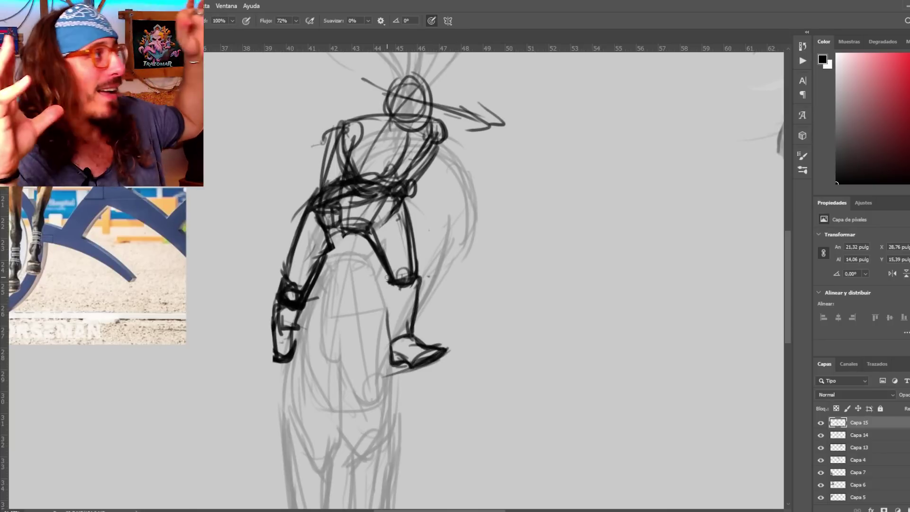
pyautogui.scroll(-2, 354, 302)
pyautogui.scroll(4, 378, 282)
pyautogui.press('e')
pyautogui.moveTo(372, 223)
pyautogui.mouseDown()
pyautogui.moveTo(359, 266)
pyautogui.moveTo(388, 257)
pyautogui.moveTo(393, 299)
pyautogui.mouseUp()
pyautogui.press('b')
pyautogui.moveTo(361, 260)
pyautogui.mouseDown()
pyautogui.moveTo(388, 263)
pyautogui.moveTo(355, 306)
pyautogui.mouseUp()
# Erase the rider's left knee and foot and redraw them as a tapered boot with a flatter, outward-pointing foot
pyautogui.scroll(-5, 365, 237)
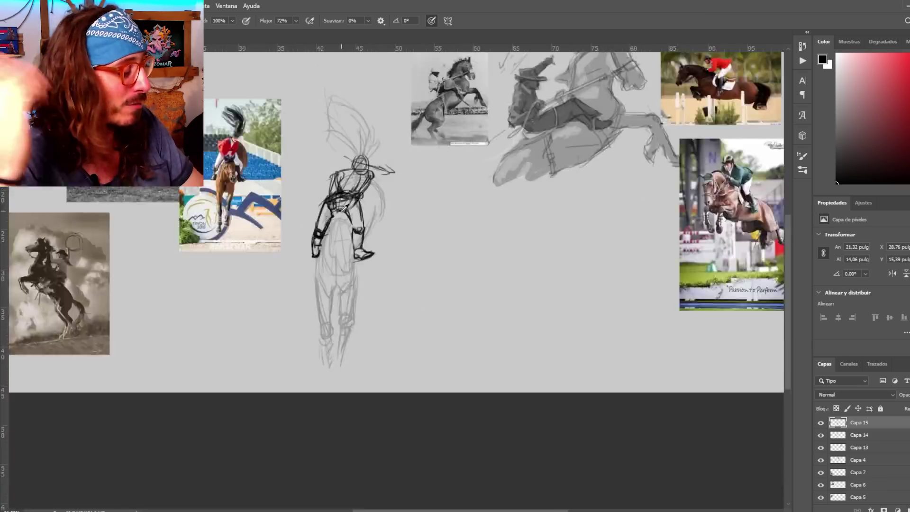
pyautogui.scroll(3, 379, 265)
pyautogui.scroll(2, 230, 207)
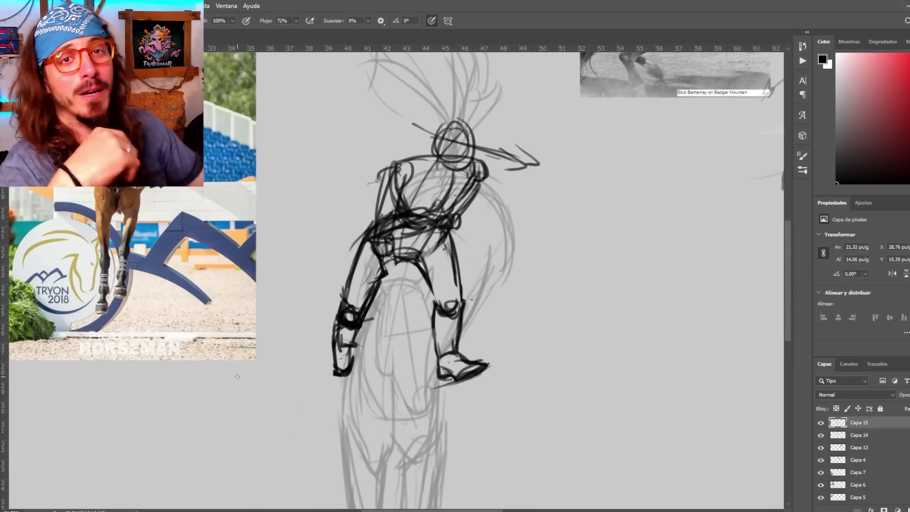
pyautogui.scroll(2, 474, 313)
pyautogui.press('e')
pyautogui.moveTo(412, 273); pyautogui.dragTo(448, 318)
pyautogui.moveTo(474, 375); pyautogui.dragTo(445, 332)
pyautogui.moveTo(426, 393)
pyautogui.mouseDown()
pyautogui.moveTo(447, 265)
pyautogui.moveTo(408, 266)
pyautogui.moveTo(451, 359)
pyautogui.moveTo(440, 383)
pyautogui.moveTo(446, 436)
pyautogui.mouseUp()
pyautogui.press('b')
pyautogui.scroll(-3, 400, 324)
pyautogui.scroll(1, 403, 321)
pyautogui.hotkey('ctrl', 'z')
pyautogui.moveTo(464, 404)
pyautogui.mouseDown()
pyautogui.moveTo(466, 433)
pyautogui.moveTo(498, 419)
pyautogui.mouseUp()
pyautogui.moveTo(462, 411)
pyautogui.mouseDown()
pyautogui.moveTo(491, 416)
pyautogui.moveTo(468, 435)
pyautogui.mouseUp()
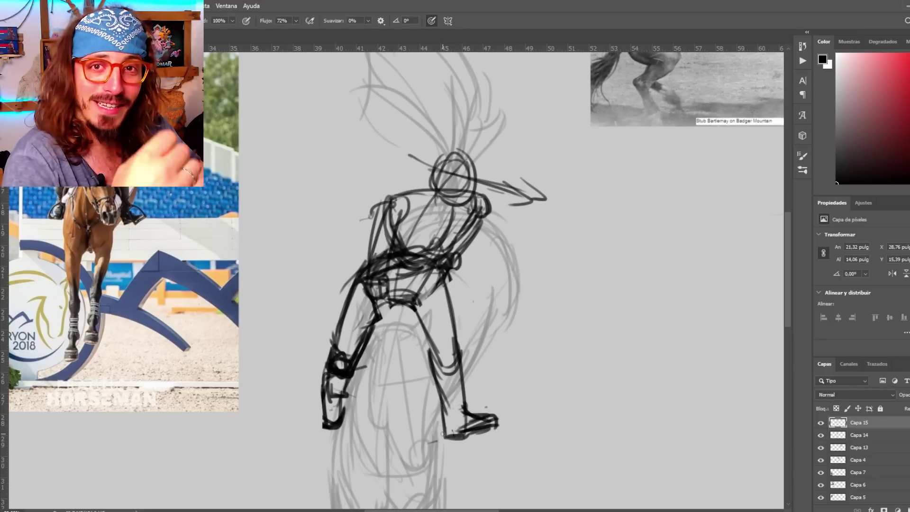
# Lower the opacity of the rider's construction sketch and add a new layer above it
pyautogui.scroll(-3, 360, 294)
pyautogui.scroll(3, 357, 266)
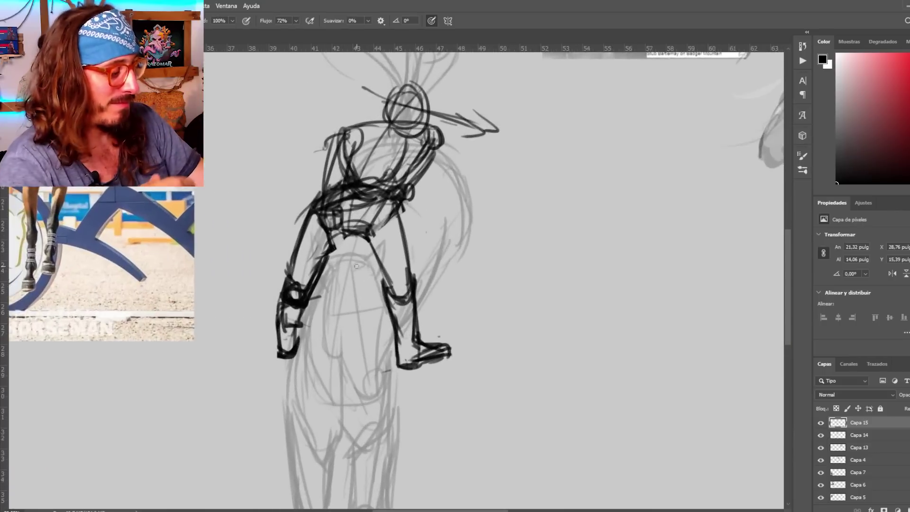
pyautogui.scroll(-1, 357, 266)
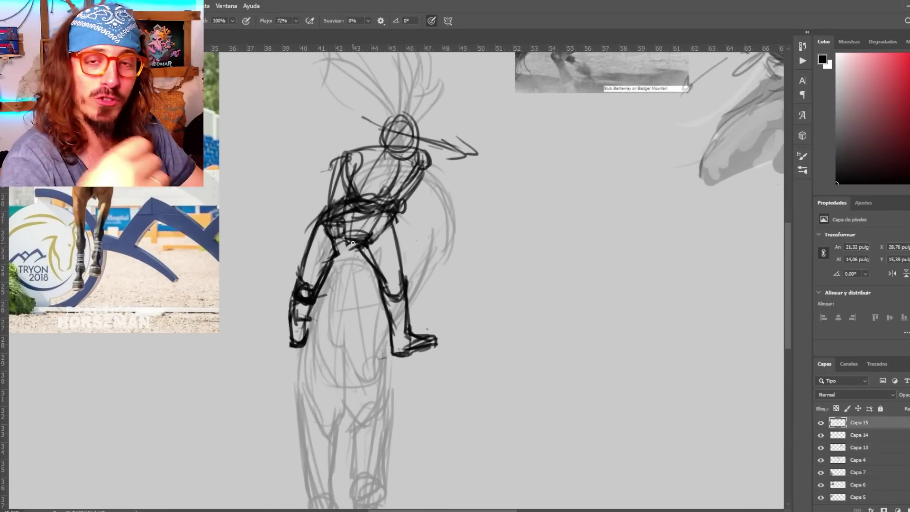
pyautogui.scroll(-3, 362, 284)
pyautogui.scroll(2, 343, 236)
pyautogui.moveTo(907, 394)
pyautogui.mouseDown()
pyautogui.moveTo(887, 395)
pyautogui.moveTo(898, 395)
pyautogui.mouseUp()
pyautogui.click(908, 435)
pyautogui.click(907, 423)
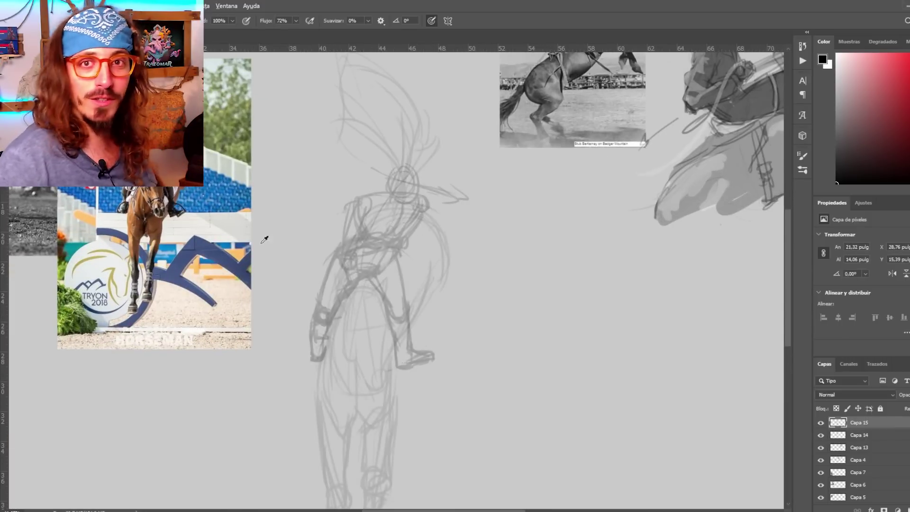
pyautogui.scroll(2, 247, 235)
pyautogui.click(909, 508)
pyautogui.scroll(-1, 237, 294)
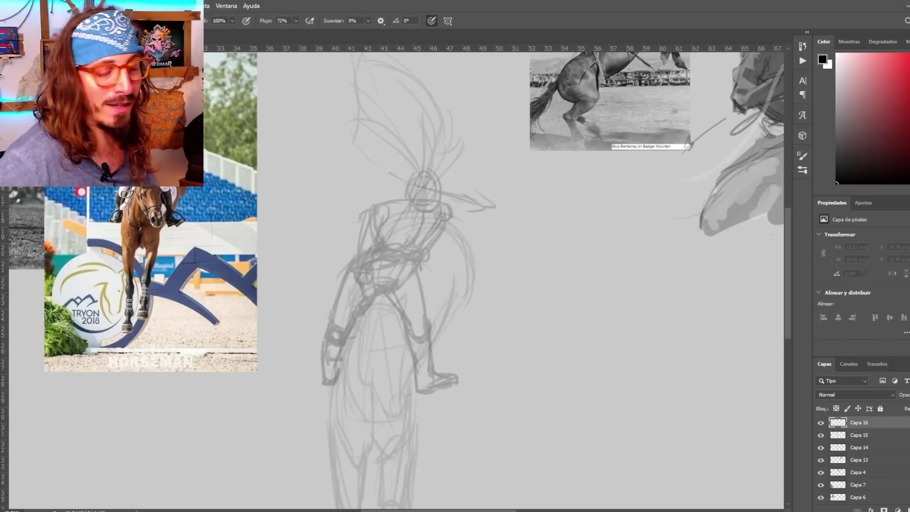
pyautogui.scroll(1, 200, 66)
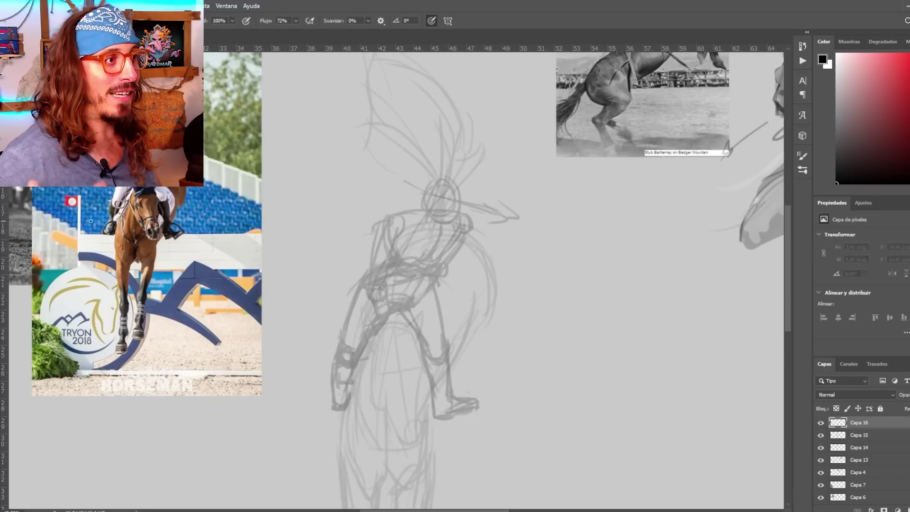
pyautogui.moveTo(124, 128); pyautogui.dragTo(286, 192)
pyautogui.hotkey('ctrl', 'z')
pyautogui.moveTo(113, 147); pyautogui.dragTo(96, 301)
pyautogui.moveTo(231, 131); pyautogui.dragTo(174, 287)
pyautogui.moveTo(137, 135)
pyautogui.mouseDown()
pyautogui.moveTo(292, 212)
pyautogui.moveTo(275, 208)
pyautogui.mouseUp()
pyautogui.hotkey('ctrl', 'z')
pyautogui.hotkey('ctrl', 'z')
pyautogui.hotkey('ctrl', 'z')
pyautogui.hotkey('ctrl', 'z')
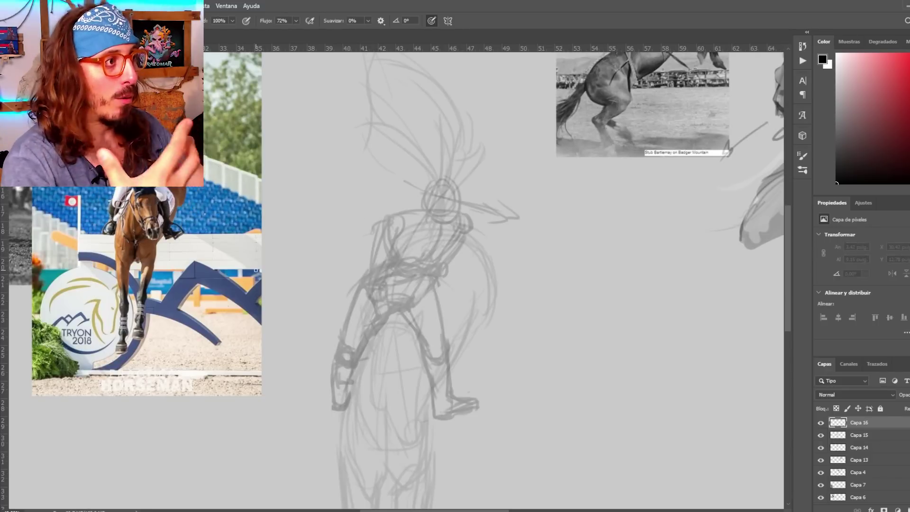
pyautogui.hotkey('ctrl', 'z')
pyautogui.hotkey('ctrl', 'z')
# Draw the rider's face outline, facial guides and riding helmet with its brim over the head construction
pyautogui.scroll(2, 593, 440)
pyautogui.scroll(-3, 380, 279)
pyautogui.moveTo(417, 177)
pyautogui.mouseDown()
pyautogui.moveTo(422, 201)
pyautogui.moveTo(397, 201)
pyautogui.moveTo(427, 199)
pyautogui.moveTo(411, 221)
pyautogui.mouseUp()
pyautogui.hotkey('ctrl', 'z')
pyautogui.scroll(1, 414, 187)
pyautogui.moveTo(426, 201); pyautogui.dragTo(413, 221)
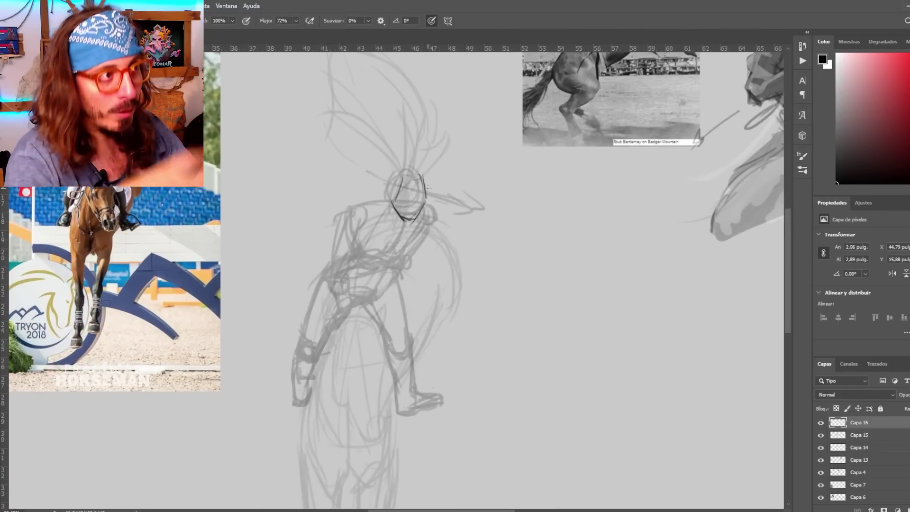
pyautogui.moveTo(383, 180); pyautogui.dragTo(429, 185)
pyautogui.moveTo(404, 157)
pyautogui.mouseDown()
pyautogui.moveTo(381, 178)
pyautogui.moveTo(429, 183)
pyautogui.mouseUp()
pyautogui.moveTo(428, 184)
pyautogui.mouseDown()
pyautogui.moveTo(440, 191)
pyautogui.moveTo(402, 188)
pyautogui.mouseUp()
pyautogui.moveTo(393, 184)
pyautogui.mouseDown()
pyautogui.moveTo(393, 204)
pyautogui.moveTo(418, 203)
pyautogui.mouseUp()
pyautogui.moveTo(409, 186); pyautogui.dragTo(390, 197)
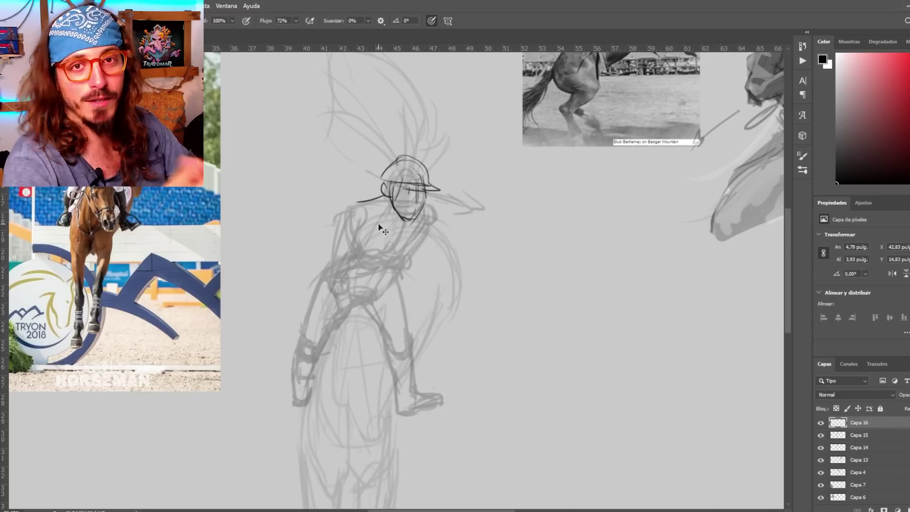
# Draw the rider's shoulder lines, collar and the front opening of the jacket
pyautogui.moveTo(337, 212)
pyautogui.mouseDown()
pyautogui.moveTo(381, 193)
pyautogui.moveTo(383, 250)
pyautogui.mouseUp()
pyautogui.moveTo(415, 220); pyautogui.dragTo(389, 251)
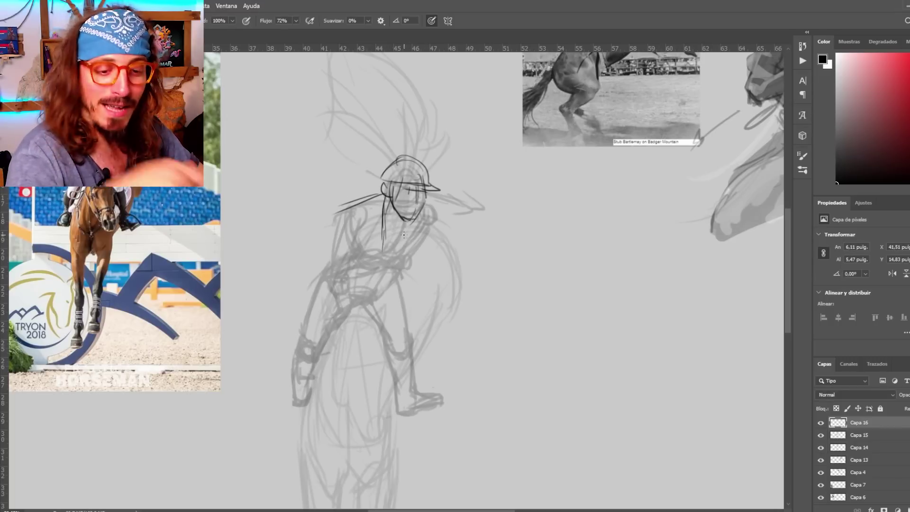
pyautogui.moveTo(390, 199)
pyautogui.mouseDown()
pyautogui.moveTo(386, 216)
pyautogui.moveTo(403, 224)
pyautogui.mouseUp()
pyautogui.moveTo(388, 214); pyautogui.dragTo(437, 226)
# Draw the jacket's lapels and both sleeves with the forearms converging in front of the rider
pyautogui.moveTo(338, 208); pyautogui.dragTo(324, 274)
pyautogui.hotkey('ctrl', 'z')
pyautogui.moveTo(331, 236)
pyautogui.mouseDown()
pyautogui.moveTo(328, 275)
pyautogui.moveTo(352, 265)
pyautogui.mouseUp()
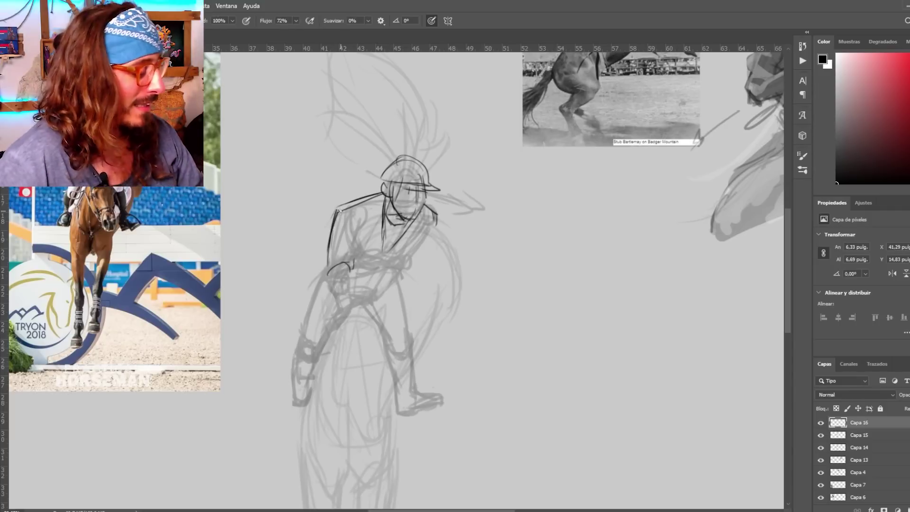
pyautogui.moveTo(359, 230); pyautogui.dragTo(351, 274)
pyautogui.moveTo(338, 210)
pyautogui.mouseDown()
pyautogui.moveTo(362, 213)
pyautogui.moveTo(338, 263)
pyautogui.mouseUp()
pyautogui.scroll(-1, 361, 214)
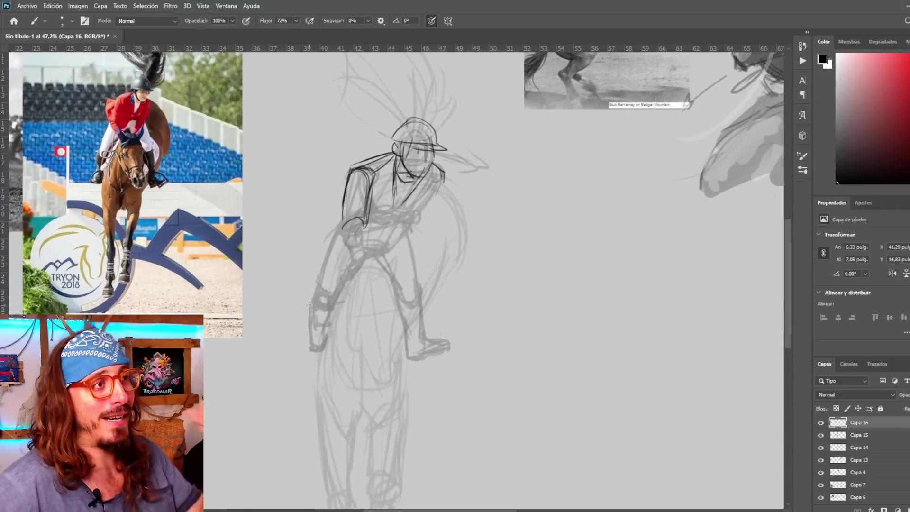
pyautogui.hotkey('ctrl', 'z')
pyautogui.hotkey('ctrl', 'z')
pyautogui.hotkey('ctrl', 'z')
pyautogui.scroll(-4, 321, 287)
pyautogui.scroll(3, 325, 285)
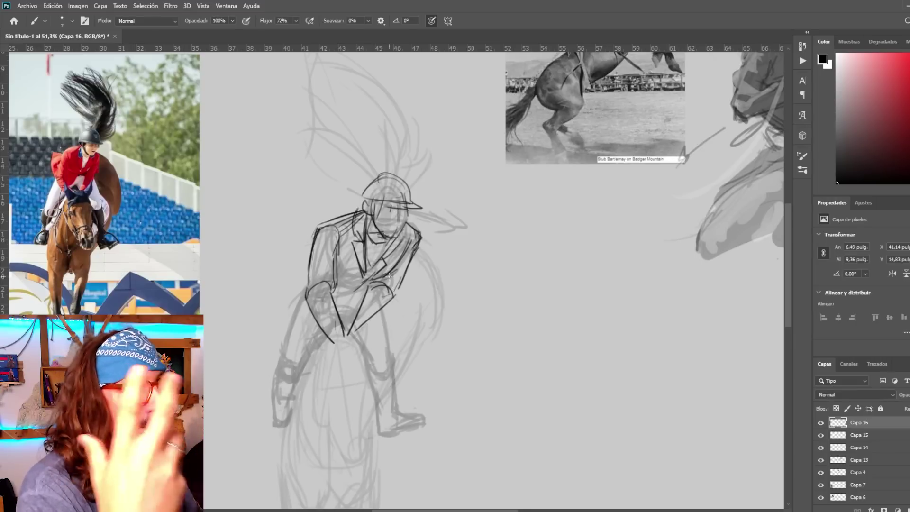
# Outline both of the rider's thighs down to the knees and the jacket tail flaring out behind the right arm
pyautogui.scroll(-5, 332, 266)
pyautogui.scroll(6, 318, 298)
pyautogui.scroll(-2, 350, 308)
pyautogui.moveTo(340, 284)
pyautogui.mouseDown()
pyautogui.moveTo(375, 273)
pyautogui.moveTo(311, 309)
pyautogui.mouseUp()
pyautogui.scroll(3, 313, 286)
pyautogui.scroll(-3, 318, 274)
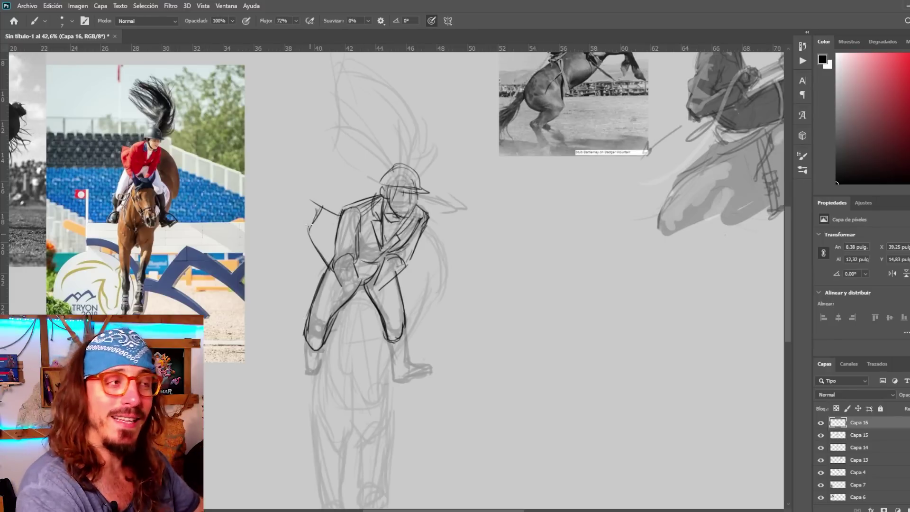
pyautogui.moveTo(323, 217); pyautogui.dragTo(339, 216)
pyautogui.scroll(1, 327, 231)
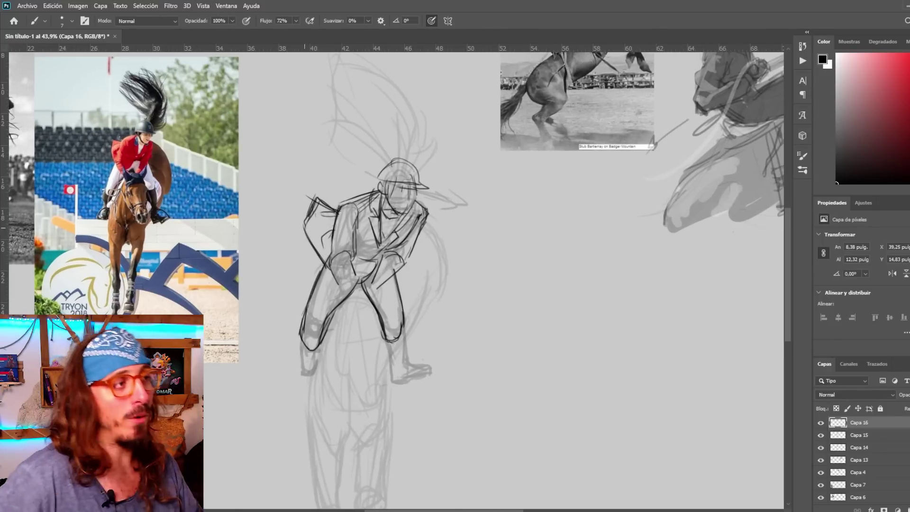
# Draw the rider's right boot top below the knee and the foreshortened foot in its stirrup
pyautogui.scroll(-1, 304, 228)
pyautogui.moveTo(345, 325)
pyautogui.mouseDown()
pyautogui.moveTo(345, 293)
pyautogui.moveTo(311, 293)
pyautogui.mouseUp()
pyautogui.scroll(2, 313, 303)
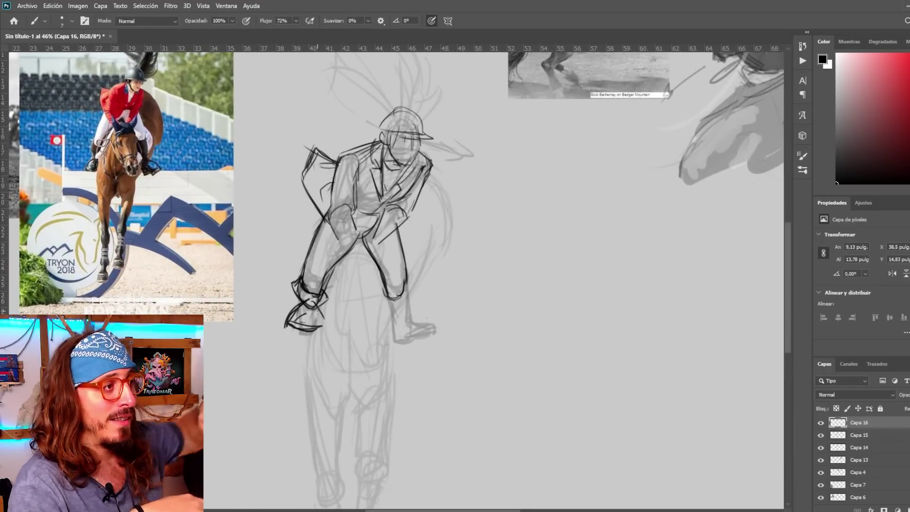
pyautogui.scroll(-5, 332, 313)
pyautogui.moveTo(315, 320)
pyautogui.mouseDown()
pyautogui.moveTo(301, 331)
pyautogui.moveTo(356, 284)
pyautogui.mouseUp()
pyautogui.scroll(6, 307, 321)
pyautogui.scroll(-6, 353, 293)
pyautogui.scroll(6, 358, 294)
pyautogui.scroll(-5, 353, 264)
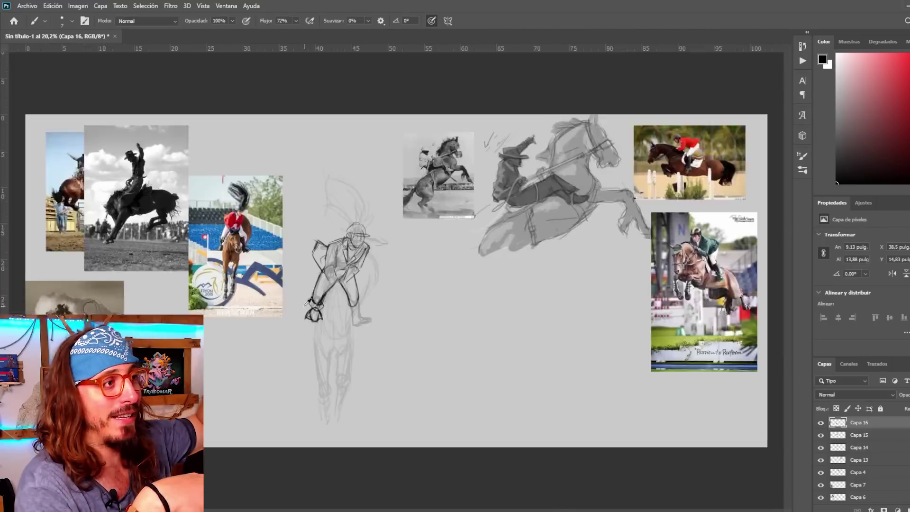
# Draw the rider's left boot tapering from the knee to a foot pointing outward
pyautogui.scroll(5, 377, 282)
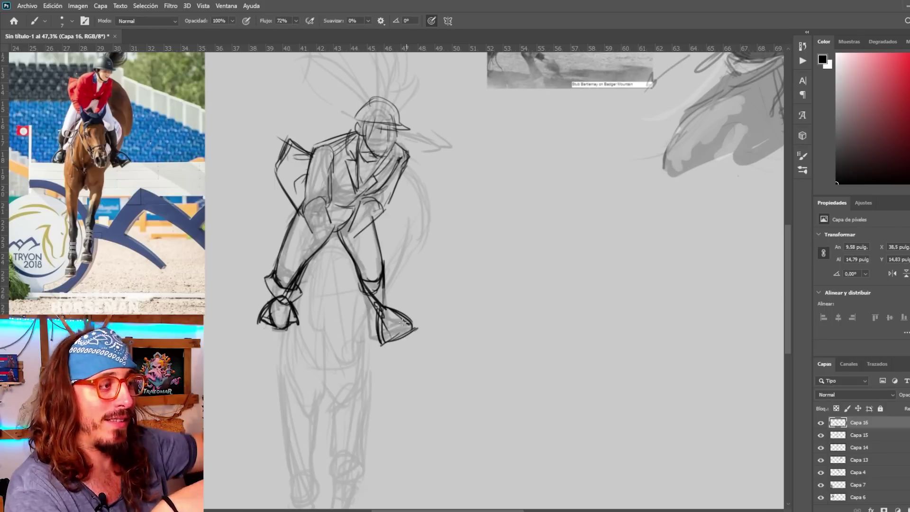
pyautogui.scroll(-3, 377, 341)
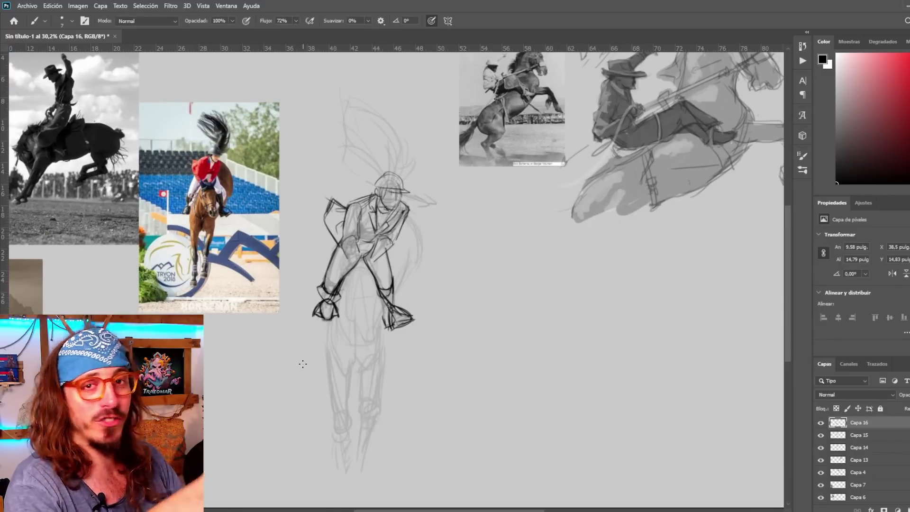
pyautogui.scroll(4, 320, 259)
pyautogui.moveTo(320, 258); pyautogui.dragTo(300, 281)
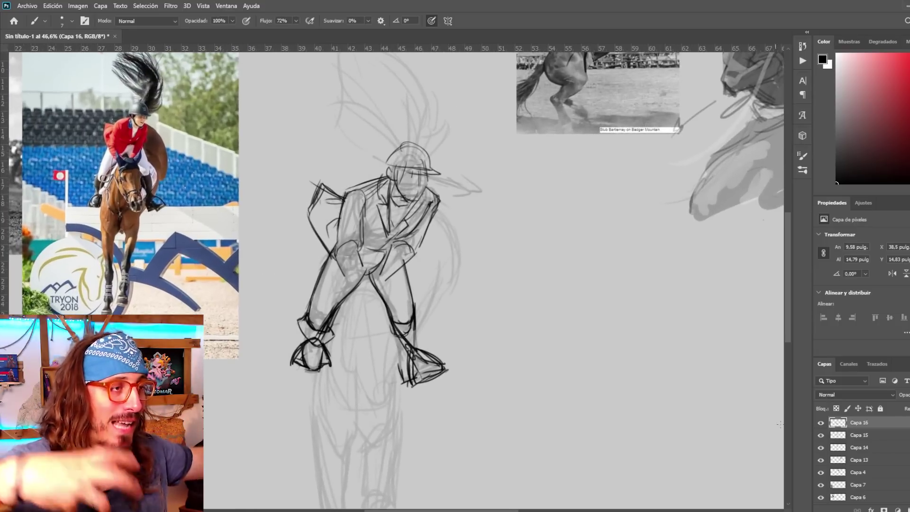
# Hide layer Capa 15, lasso the rider's upper body, scale it down slightly and reposition it over the legs
pyautogui.click(821, 435)
pyautogui.scroll(-2, 371, 202)
pyautogui.scroll(1, 374, 199)
pyautogui.press('l')
pyautogui.moveTo(334, 195); pyautogui.dragTo(317, 261)
pyautogui.moveTo(360, 294); pyautogui.dragTo(331, 200)
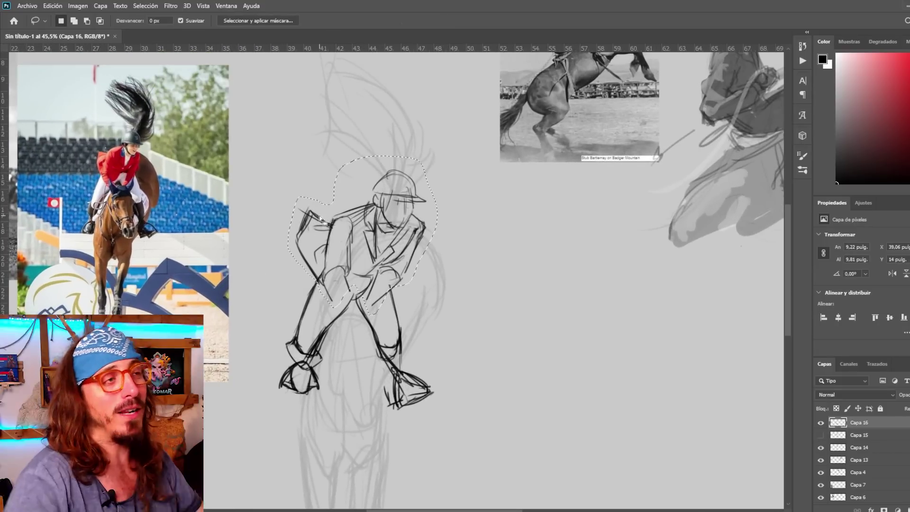
pyautogui.hotkey('ctrl', 't')
pyautogui.moveTo(289, 156); pyautogui.dragTo(309, 177)
pyautogui.moveTo(361, 253); pyautogui.dragTo(343, 233)
pyautogui.scroll(-2, 313, 294)
pyautogui.press('Return')
pyautogui.hotkey('ctrl', 'd')
pyautogui.scroll(3, 360, 317)
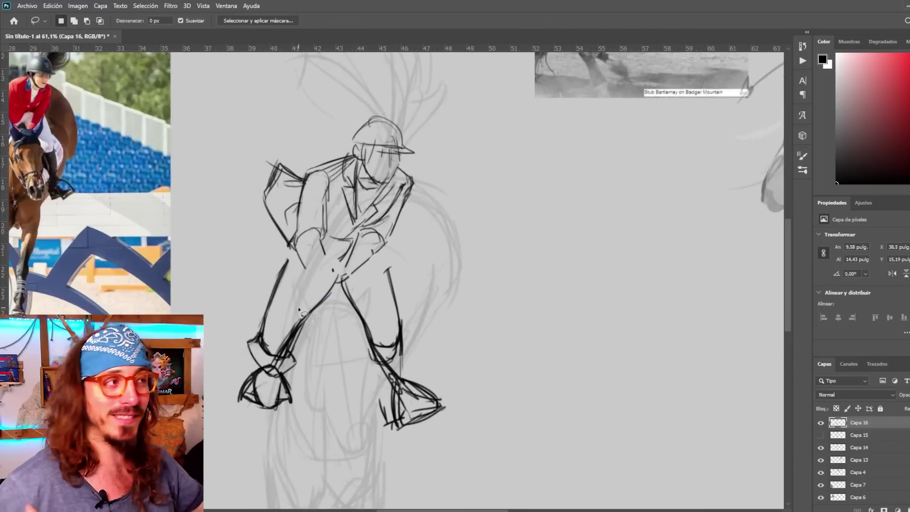
# Reconnect the thighs to the jacket and draw the horse's head with ears, eyes and muzzle, plus its chest contours
pyautogui.press('b')
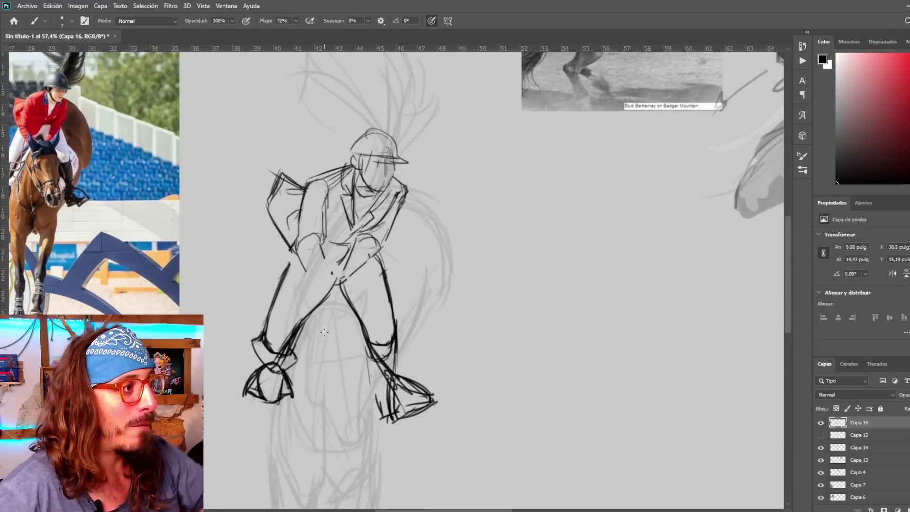
pyautogui.scroll(-3, 342, 317)
pyautogui.scroll(3, 343, 316)
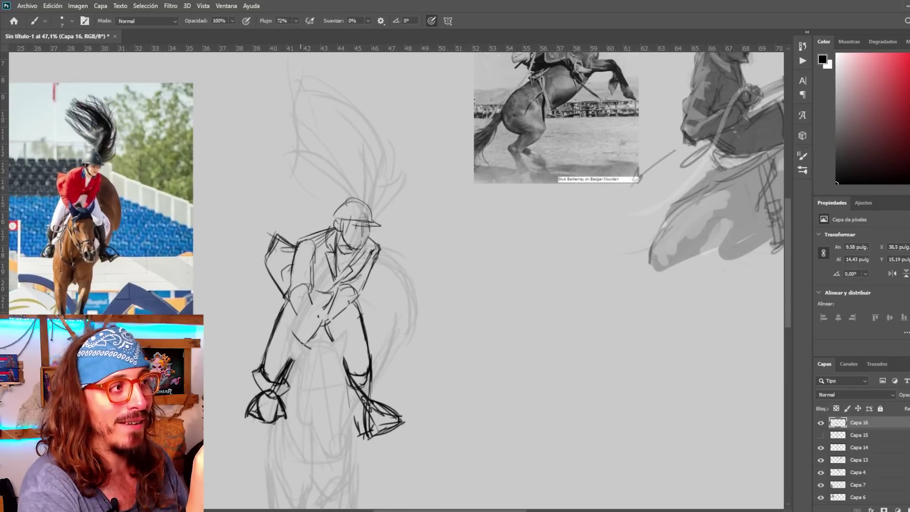
pyautogui.scroll(-1, 314, 205)
pyautogui.moveTo(314, 325); pyautogui.dragTo(322, 333)
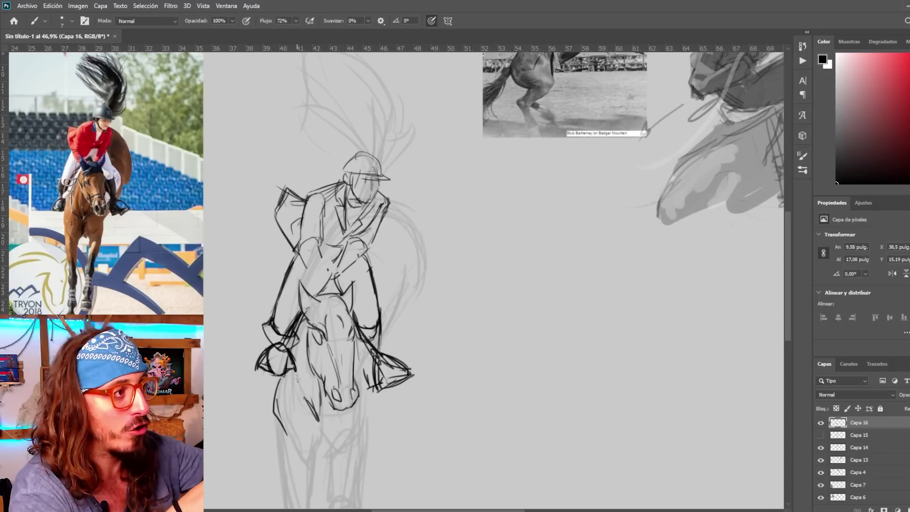
# Outline the horse's flank and rounded rump behind the rider's left side
pyautogui.scroll(-2, 296, 378)
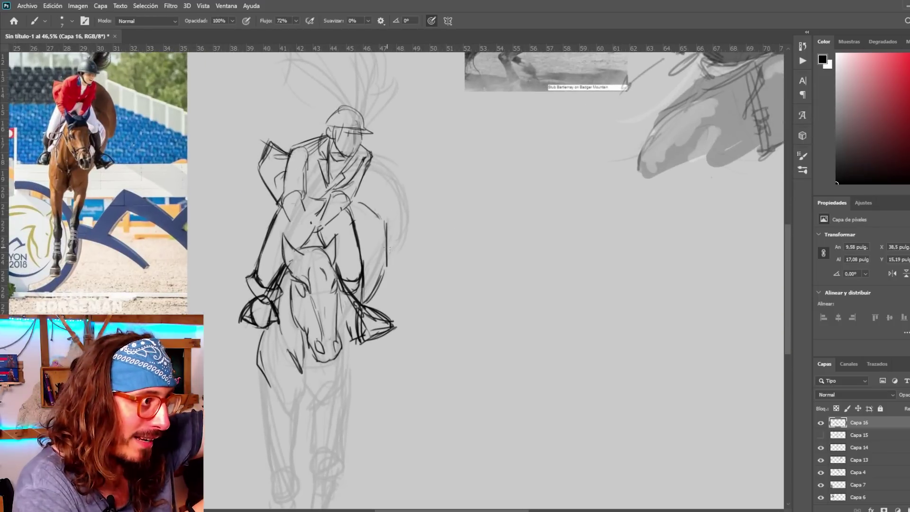
pyautogui.moveTo(388, 260); pyautogui.dragTo(410, 203)
pyautogui.moveTo(371, 152); pyautogui.dragTo(409, 212)
pyautogui.scroll(3, 348, 164)
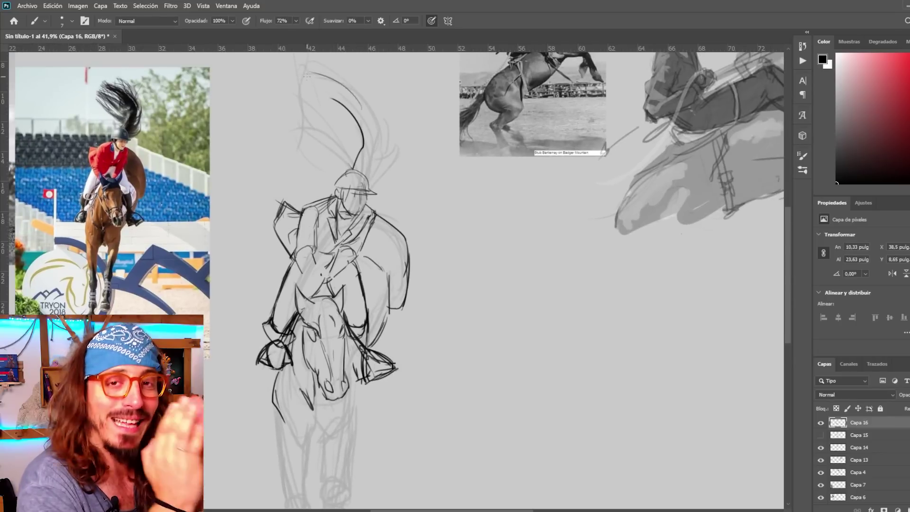
# Draw the horse's raised tail as flowing locks sweeping up behind the rider's helmet
pyautogui.moveTo(308, 74); pyautogui.dragTo(355, 90)
pyautogui.moveTo(297, 86); pyautogui.dragTo(310, 102)
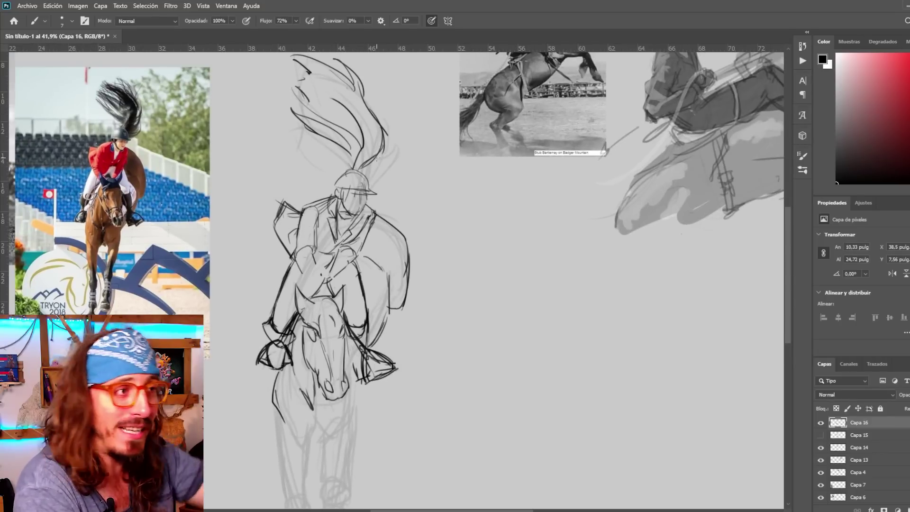
pyautogui.scroll(1, 328, 101)
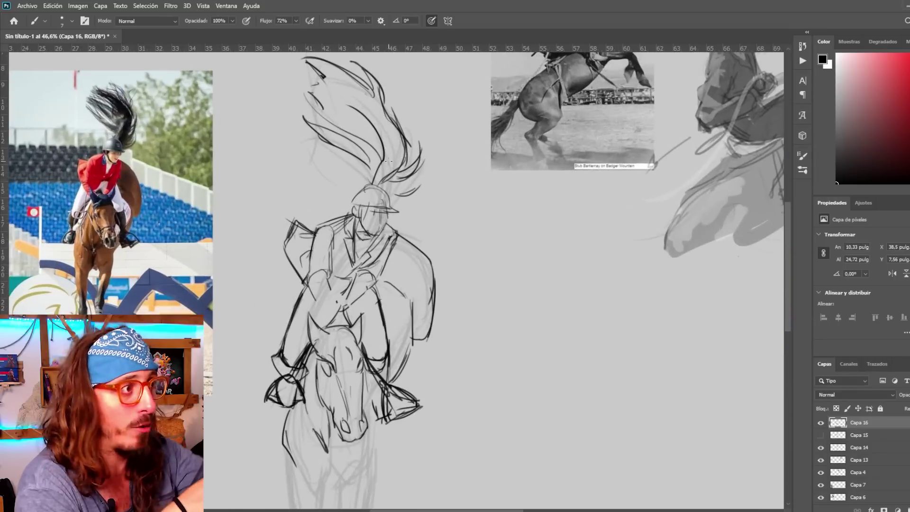
# Add strands inside the raised tail, outline the horse's two front legs, and draw direction arrows around the figure
pyautogui.moveTo(310, 86); pyautogui.dragTo(383, 154)
pyautogui.scroll(-10, 352, 260)
pyautogui.scroll(9, 351, 336)
pyautogui.moveTo(370, 284); pyautogui.dragTo(373, 314)
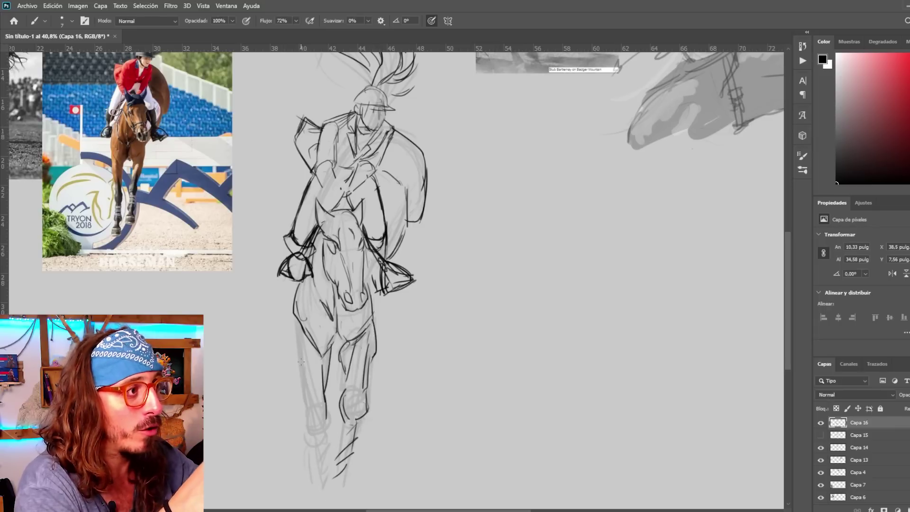
pyautogui.scroll(2, 326, 393)
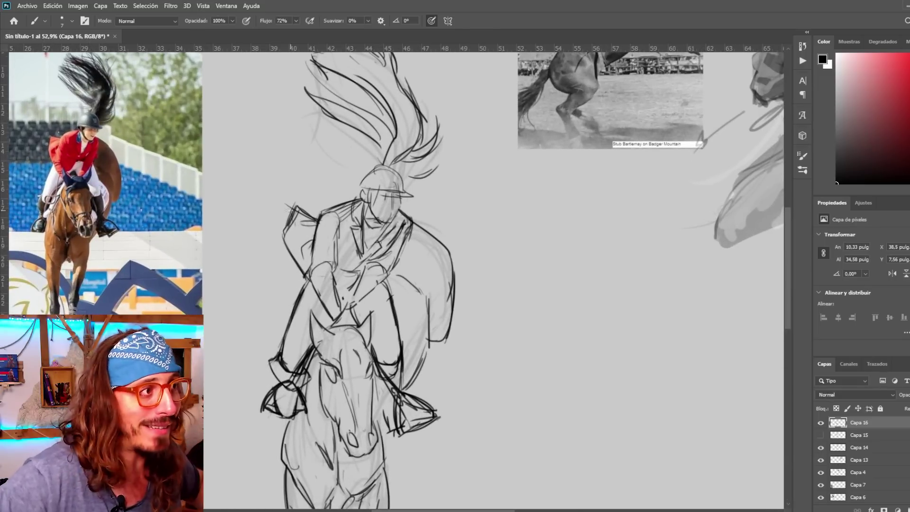
pyautogui.scroll(-3, 287, 199)
pyautogui.scroll(-2, 282, 283)
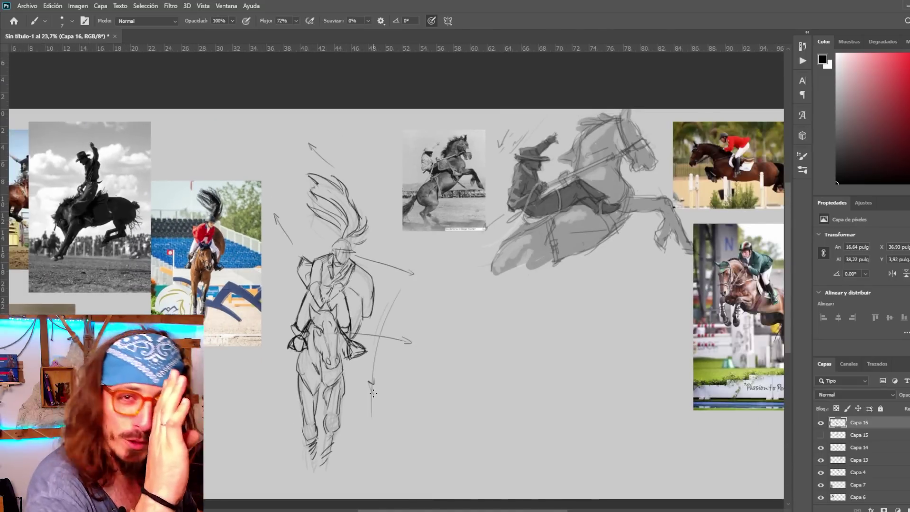
# On a new layer, block in the tail, rider and horse's body with a flat mid-gray tone using a large brush
pyautogui.scroll(1, 374, 393)
pyautogui.click(909, 510)
pyautogui.scroll(3, 349, 327)
pyautogui.moveTo(389, 201)
pyautogui.mouseDown()
pyautogui.moveTo(385, 237)
pyautogui.moveTo(401, 212)
pyautogui.moveTo(361, 325)
pyautogui.moveTo(330, 370)
pyautogui.moveTo(332, 178)
pyautogui.moveTo(369, 161)
pyautogui.moveTo(345, 58)
pyautogui.moveTo(332, 95)
pyautogui.moveTo(370, 86)
pyautogui.moveTo(393, 143)
pyautogui.moveTo(352, 75)
pyautogui.mouseUp()
pyautogui.scroll(2, 352, 75)
pyautogui.scroll(1, 352, 131)
pyautogui.moveTo(389, 102)
pyautogui.mouseDown()
pyautogui.moveTo(397, 138)
pyautogui.moveTo(429, 187)
pyautogui.mouseUp()
pyautogui.moveTo(429, 195); pyautogui.dragTo(441, 162)
pyautogui.moveTo(305, 81)
pyautogui.mouseDown()
pyautogui.moveTo(381, 124)
pyautogui.moveTo(327, 111)
pyautogui.moveTo(313, 152)
pyautogui.moveTo(360, 76)
pyautogui.mouseUp()
pyautogui.scroll(-2, 345, 76)
# Extend the gray tone down the horse's front legs and hooves and over both of the rider's boots
pyautogui.moveTo(304, 327); pyautogui.dragTo(328, 458)
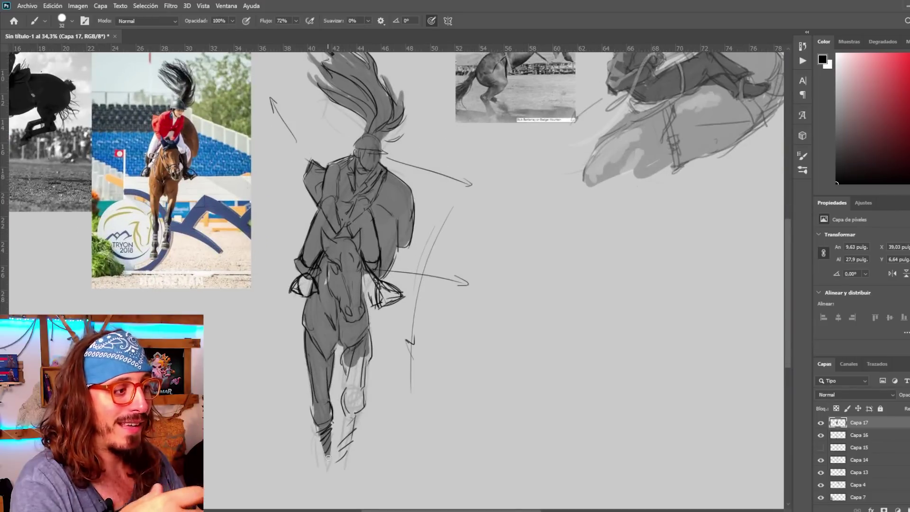
pyautogui.moveTo(351, 381); pyautogui.dragTo(349, 407)
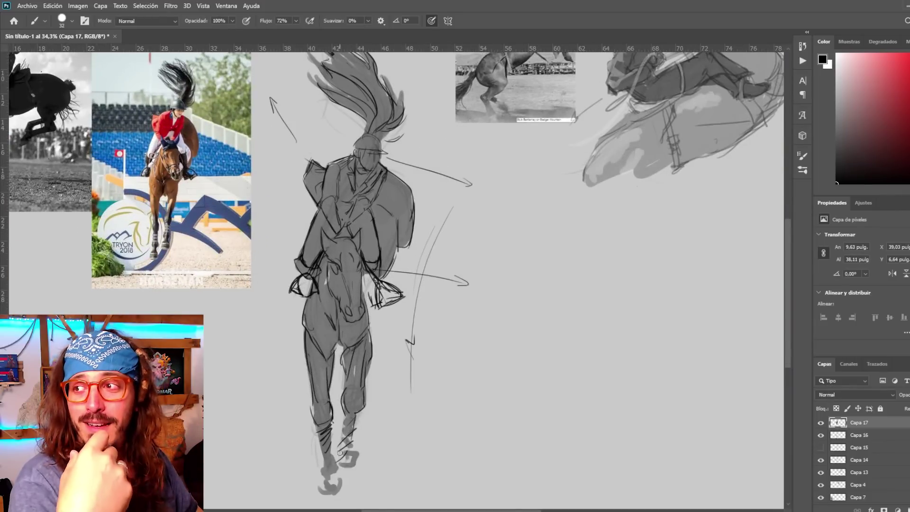
pyautogui.scroll(1, 347, 467)
pyautogui.moveTo(298, 308); pyautogui.dragTo(300, 323)
pyautogui.moveTo(361, 311); pyautogui.dragTo(366, 331)
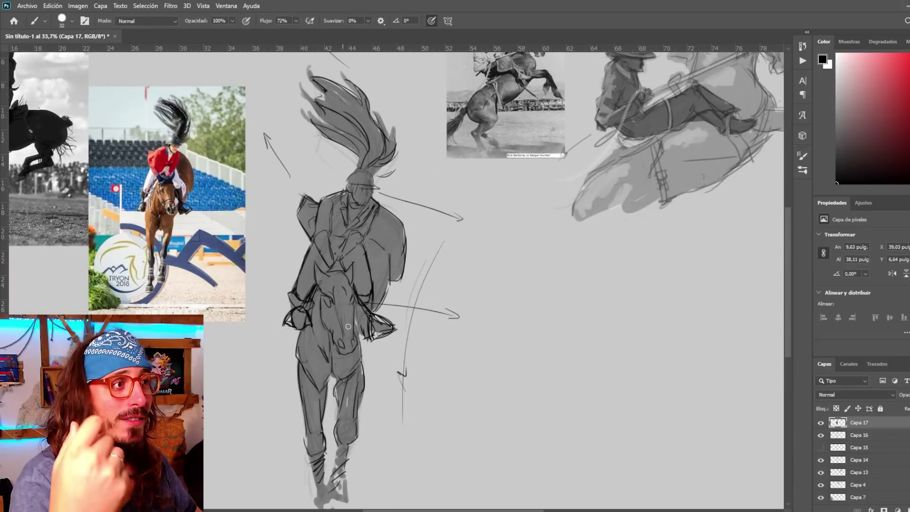
# Lower the opacity of line layer Capa 16 and of tone layer Capa 17
pyautogui.scroll(-2, 348, 326)
pyautogui.hotkey('alt', '[')
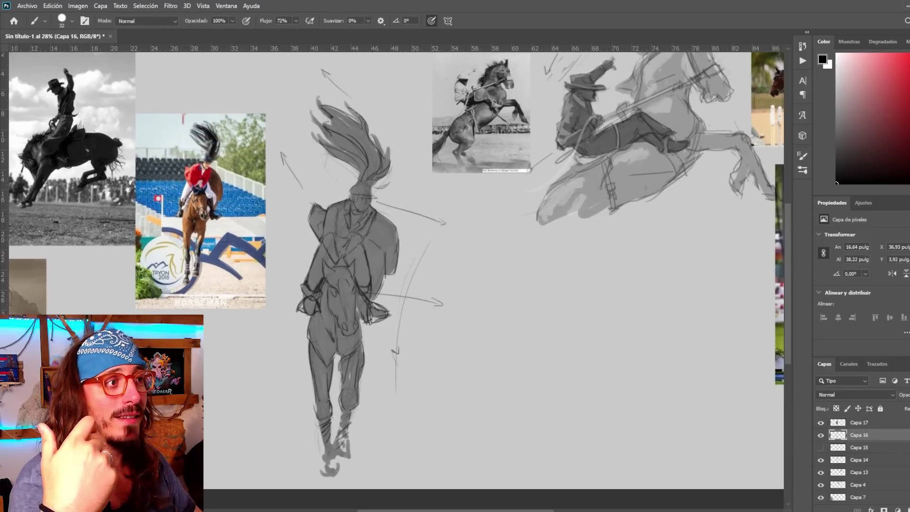
pyautogui.click(859, 423)
pyautogui.moveTo(906, 395); pyautogui.dragTo(896, 395)
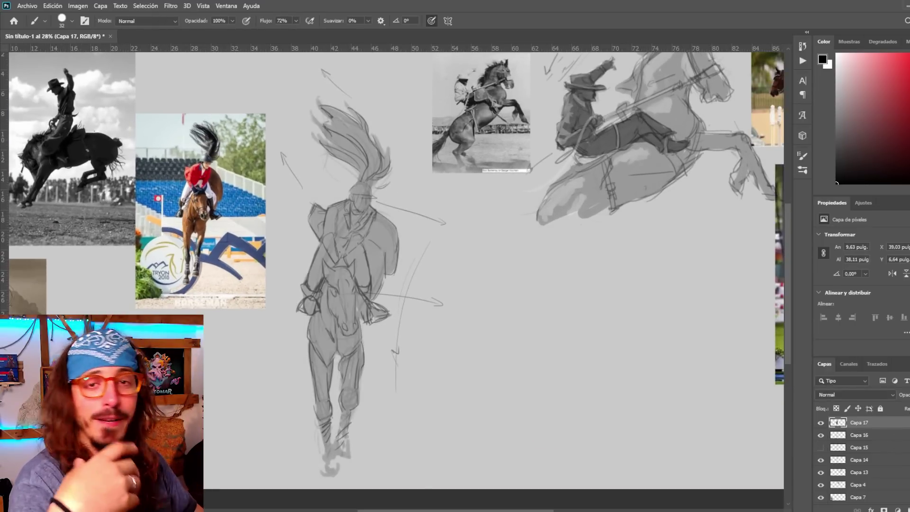
# On a new layer with reduced opacity, paint a darker tone over the rider's helmet, jacket, legs and boots
pyautogui.scroll(6, 339, 231)
pyautogui.hotkey('ctrl', 'shift', 'alt', 'n')
pyautogui.moveTo(331, 193); pyautogui.dragTo(320, 254)
pyautogui.moveTo(907, 394); pyautogui.dragTo(891, 395)
pyautogui.moveTo(327, 189); pyautogui.dragTo(314, 240)
pyautogui.moveTo(355, 177); pyautogui.dragTo(349, 243)
pyautogui.moveTo(377, 176)
pyautogui.mouseDown()
pyautogui.moveTo(359, 231)
pyautogui.moveTo(389, 164)
pyautogui.moveTo(370, 251)
pyautogui.moveTo(303, 289)
pyautogui.moveTo(374, 285)
pyautogui.moveTo(394, 332)
pyautogui.moveTo(391, 402)
pyautogui.moveTo(382, 346)
pyautogui.mouseUp()
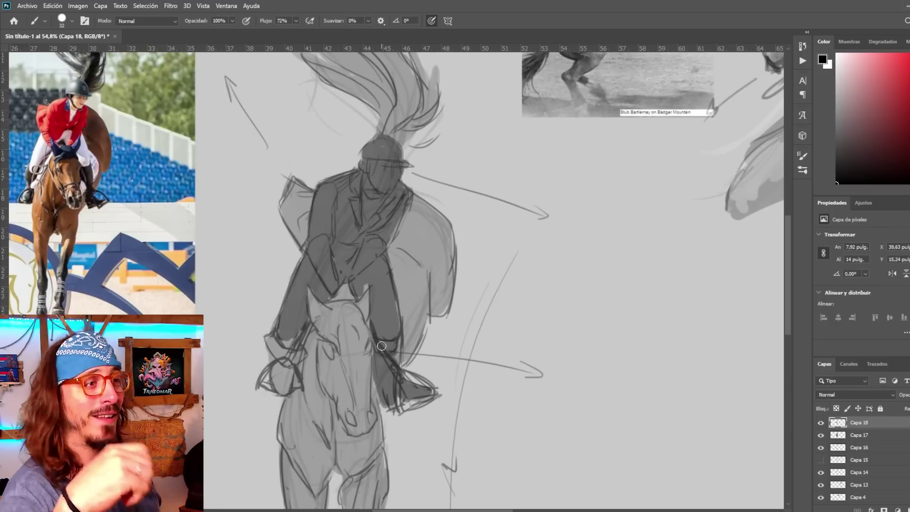
pyautogui.moveTo(397, 296); pyautogui.dragTo(397, 335)
pyautogui.moveTo(275, 339)
pyautogui.mouseDown()
pyautogui.moveTo(296, 362)
pyautogui.moveTo(281, 388)
pyautogui.mouseUp()
# Fill the angular shape beside the rider's arm with the darker tone and fine-tune the tone layer's opacity
pyautogui.scroll(-6, 335, 277)
pyautogui.scroll(6, 341, 252)
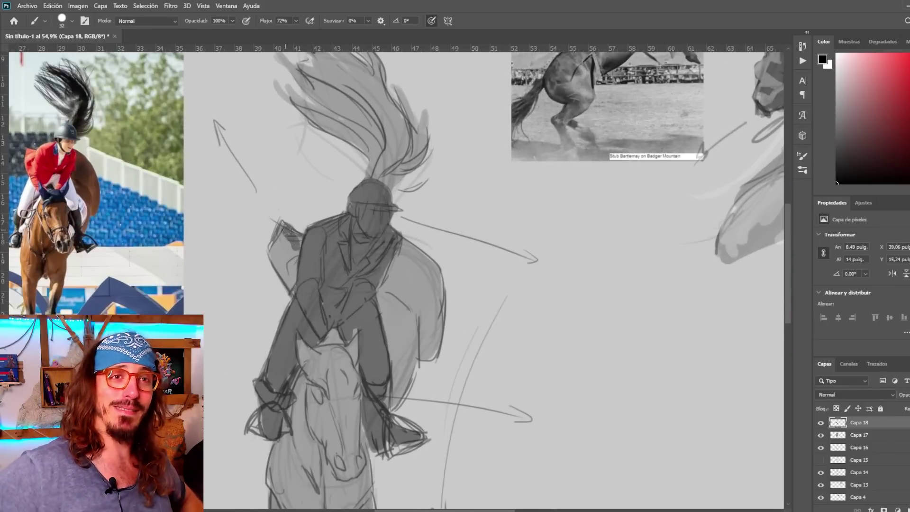
pyautogui.moveTo(287, 230); pyautogui.dragTo(290, 286)
pyautogui.scroll(-6, 355, 222)
pyautogui.scroll(5, 310, 280)
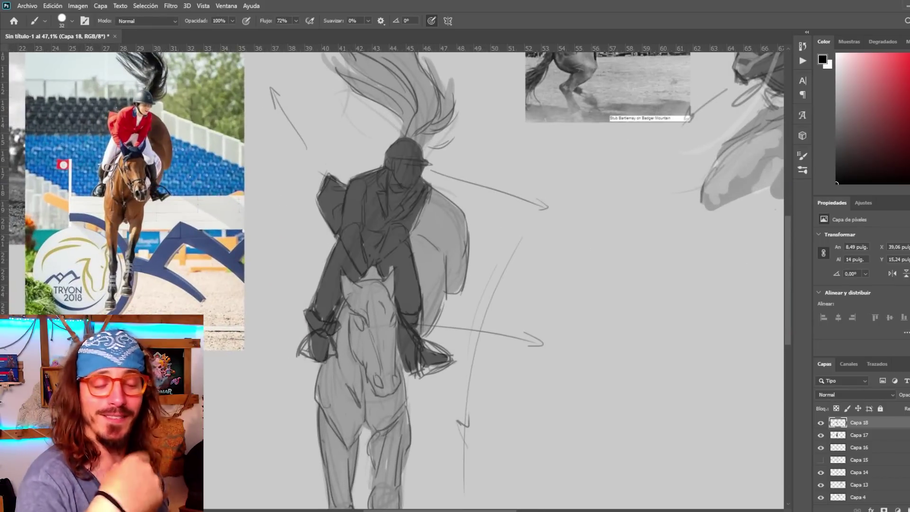
pyautogui.moveTo(909, 403); pyautogui.dragTo(905, 403)
# Create a new layer for highlights and switch to white with a smaller brush
pyautogui.click(909, 510)
pyautogui.press('x')
pyautogui.scroll(5, 354, 114)
pyautogui.press('[')
pyautogui.moveTo(406, 206); pyautogui.dragTo(350, 222)
pyautogui.hotkey('ctrl', 'z')
pyautogui.moveTo(422, 249); pyautogui.dragTo(352, 313)
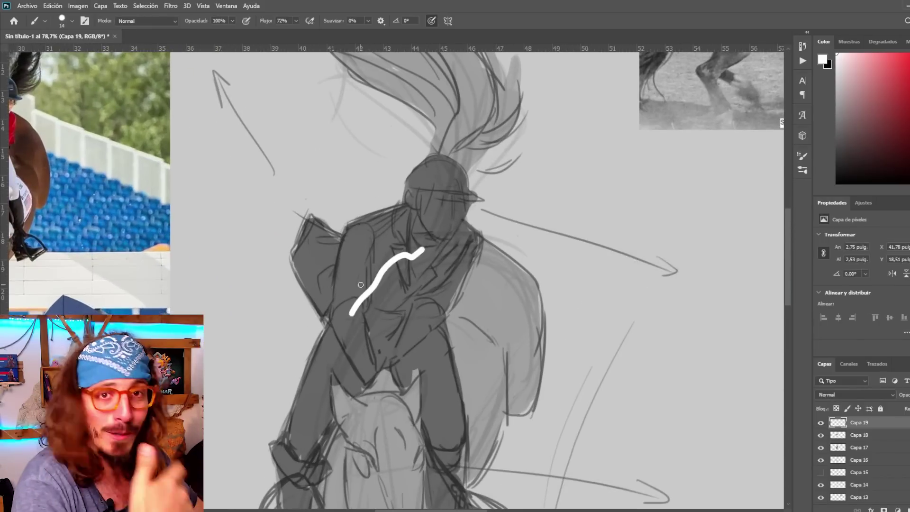
pyautogui.hotkey('ctrl', 'z')
pyautogui.moveTo(385, 254); pyautogui.dragTo(388, 310)
pyautogui.hotkey('ctrl', 'z')
# Paint white highlights along the rider's shoulder and the edges of the angular shape beside the arm
pyautogui.scroll(-4, 417, 332)
pyautogui.scroll(5, 403, 280)
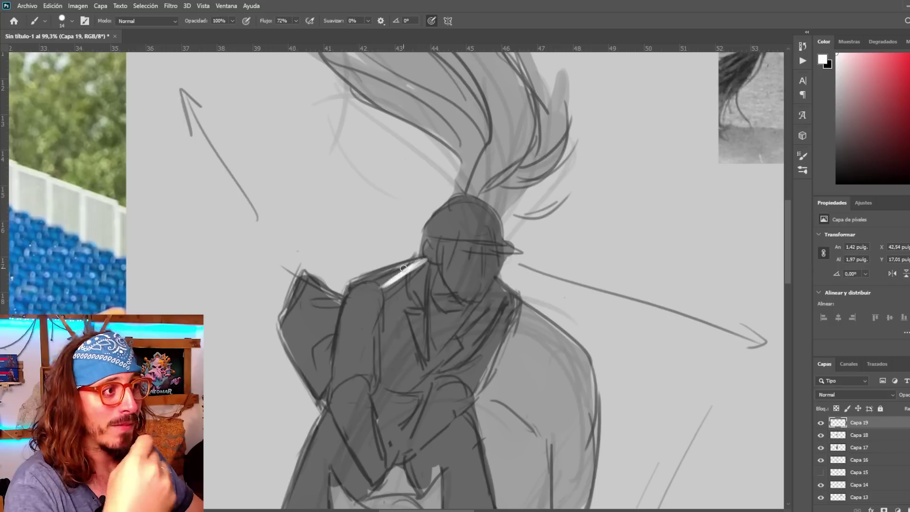
pyautogui.moveTo(404, 269); pyautogui.dragTo(350, 290)
pyautogui.scroll(-5, 331, 232)
pyautogui.scroll(4, 313, 303)
pyautogui.moveTo(345, 251); pyautogui.dragTo(305, 248)
pyautogui.moveTo(331, 237)
pyautogui.mouseDown()
pyautogui.moveTo(345, 242)
pyautogui.moveTo(341, 296)
pyautogui.mouseUp()
pyautogui.scroll(-5, 336, 323)
pyautogui.scroll(4, 303, 341)
pyautogui.moveTo(331, 265); pyautogui.dragTo(353, 315)
pyautogui.moveTo(338, 250); pyautogui.dragTo(328, 265)
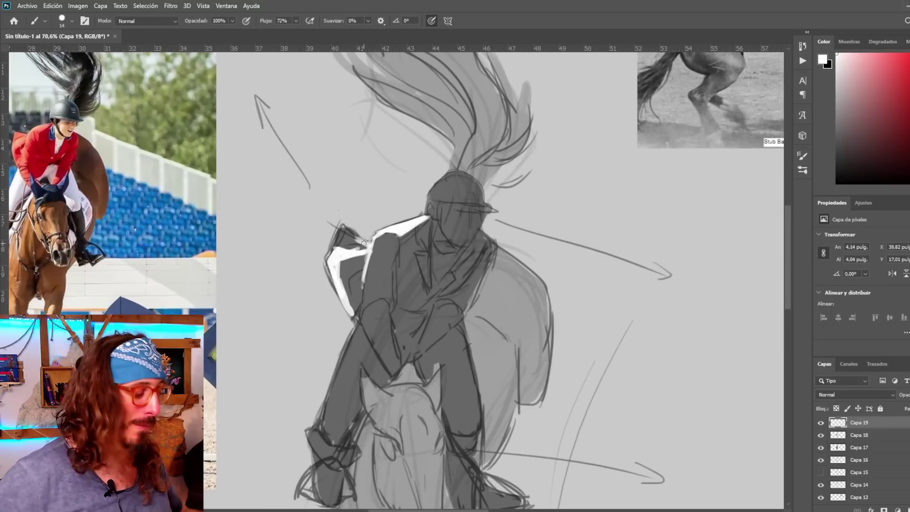
# Continue the white highlights down the lit edge and folds of the rider's sleeve
pyautogui.scroll(-3, 349, 311)
pyautogui.scroll(3, 348, 310)
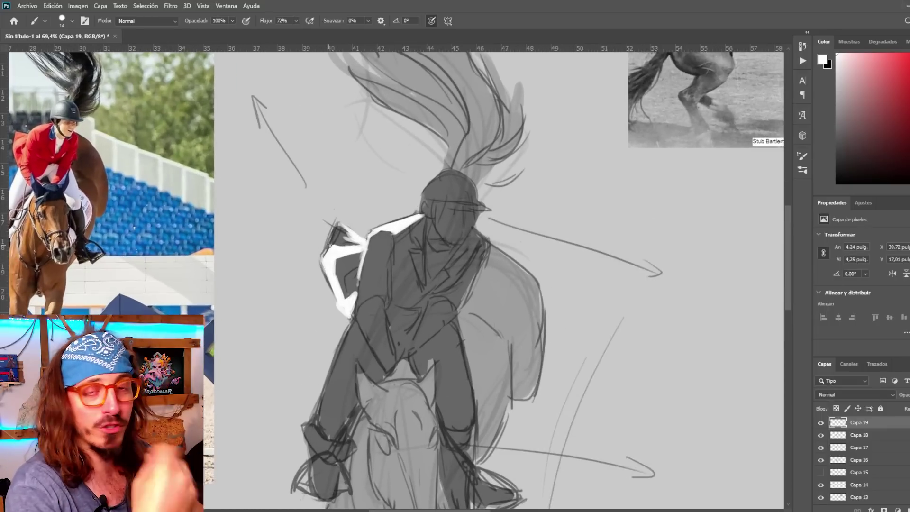
pyautogui.scroll(3, 329, 252)
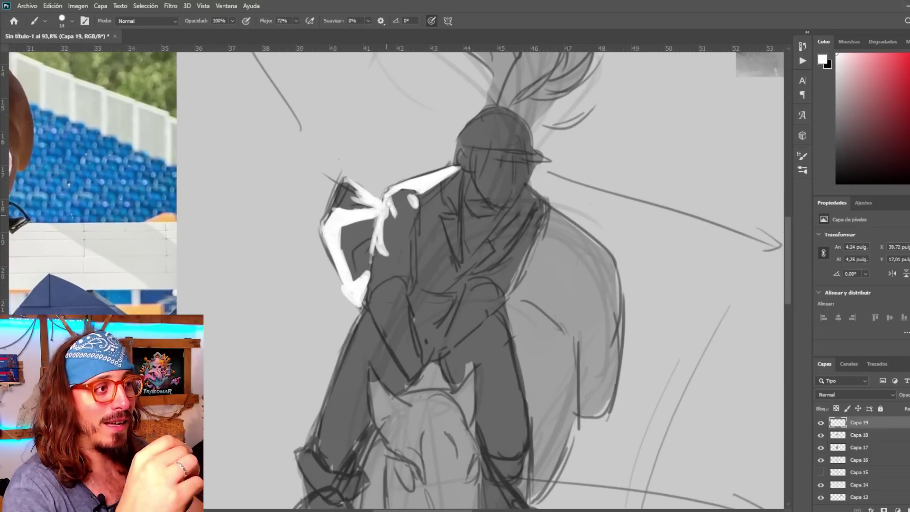
pyautogui.moveTo(376, 261)
pyautogui.mouseDown()
pyautogui.moveTo(373, 301)
pyautogui.moveTo(394, 277)
pyautogui.moveTo(373, 255)
pyautogui.moveTo(387, 349)
pyautogui.mouseUp()
pyautogui.scroll(-5, 318, 245)
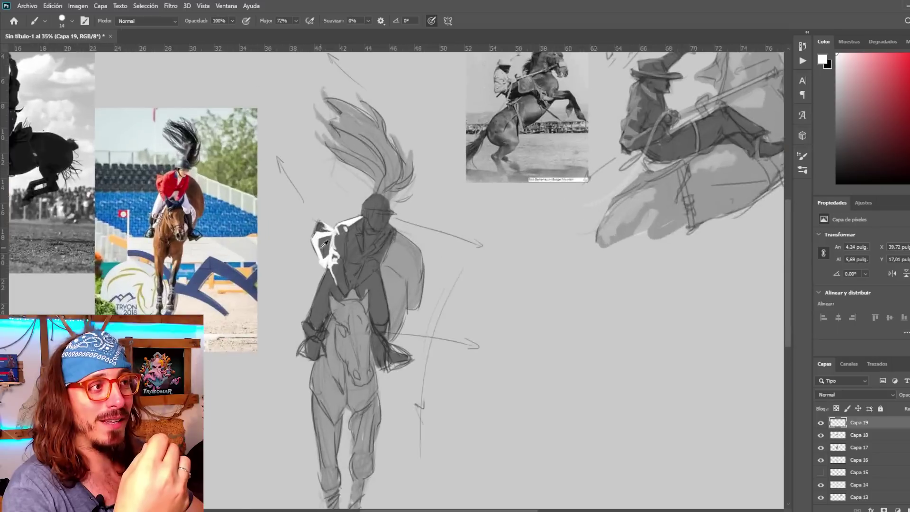
# Paint white highlights on the helmet's crown and brim, the lit side of the face and the collar
pyautogui.scroll(5, 360, 213)
pyautogui.moveTo(369, 197)
pyautogui.mouseDown()
pyautogui.moveTo(393, 174)
pyautogui.moveTo(419, 214)
pyautogui.moveTo(384, 221)
pyautogui.moveTo(402, 258)
pyautogui.mouseUp()
pyautogui.moveTo(370, 230); pyautogui.dragTo(368, 290)
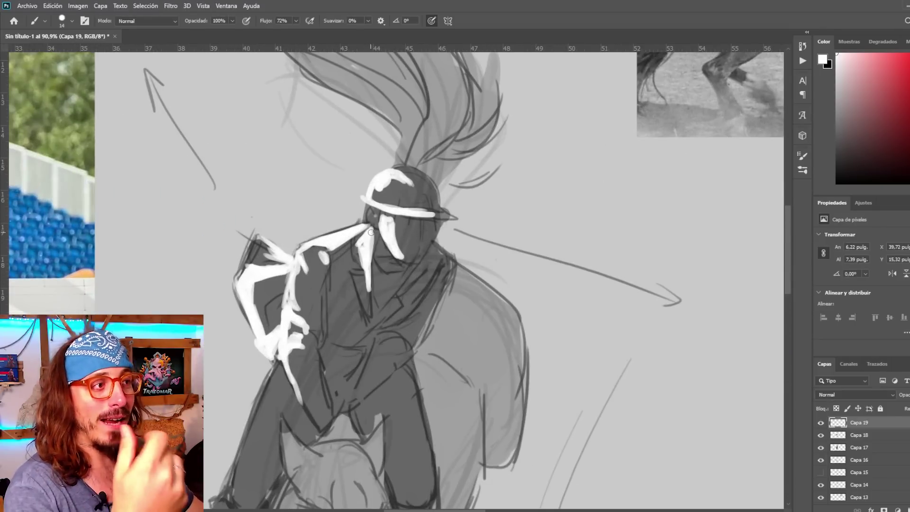
pyautogui.scroll(-8, 349, 242)
pyautogui.scroll(5, 320, 269)
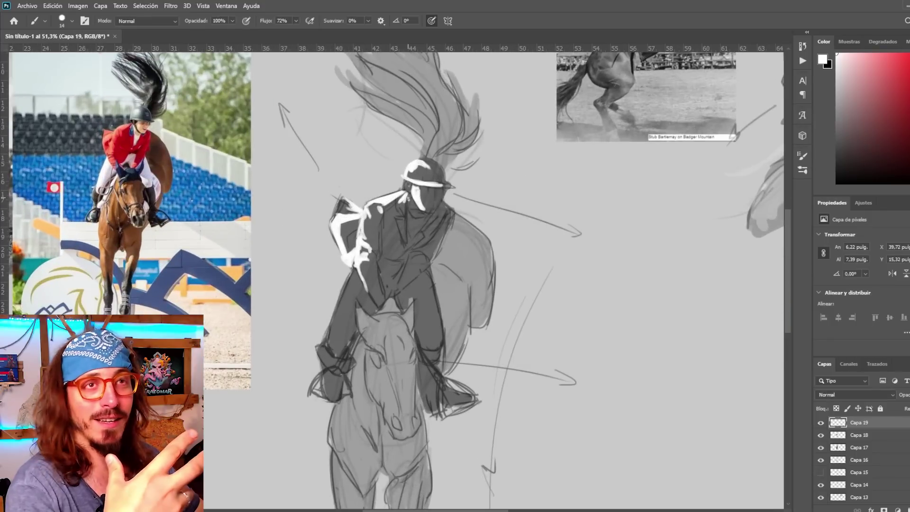
# Highlight the outer edge of the rider's lit thigh in white, down to the boot top
pyautogui.scroll(3, 390, 247)
pyautogui.moveTo(392, 246)
pyautogui.mouseDown()
pyautogui.moveTo(400, 270)
pyautogui.moveTo(350, 330)
pyautogui.moveTo(369, 251)
pyautogui.moveTo(349, 336)
pyautogui.mouseUp()
pyautogui.scroll(1, 393, 261)
pyautogui.moveTo(365, 274); pyautogui.dragTo(381, 252)
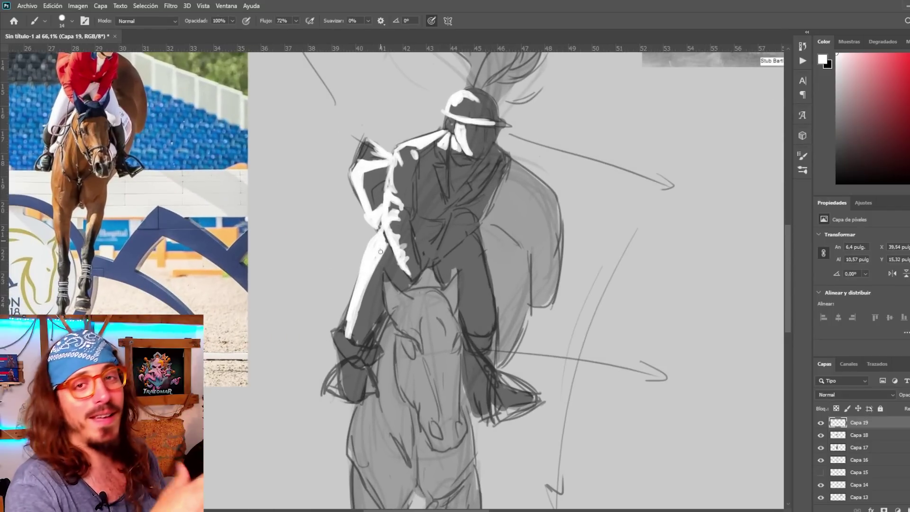
pyautogui.moveTo(366, 287)
pyautogui.mouseDown()
pyautogui.moveTo(327, 386)
pyautogui.moveTo(350, 362)
pyautogui.mouseUp()
# Refine the helmet and sleeve highlights and add small white accents on the boot and the opposite knee
pyautogui.scroll(-5, 341, 297)
pyautogui.scroll(7, 403, 242)
pyautogui.moveTo(411, 144)
pyautogui.mouseDown()
pyautogui.moveTo(380, 142)
pyautogui.moveTo(428, 168)
pyautogui.moveTo(383, 141)
pyautogui.mouseUp()
pyautogui.scroll(-7, 344, 253)
pyautogui.scroll(6, 345, 265)
pyautogui.moveTo(401, 184); pyautogui.dragTo(419, 197)
pyautogui.scroll(-2, 323, 265)
pyautogui.scroll(-6, 323, 265)
pyautogui.scroll(5, 266, 339)
pyautogui.moveTo(389, 269); pyautogui.dragTo(406, 279)
pyautogui.scroll(-5, 370, 309)
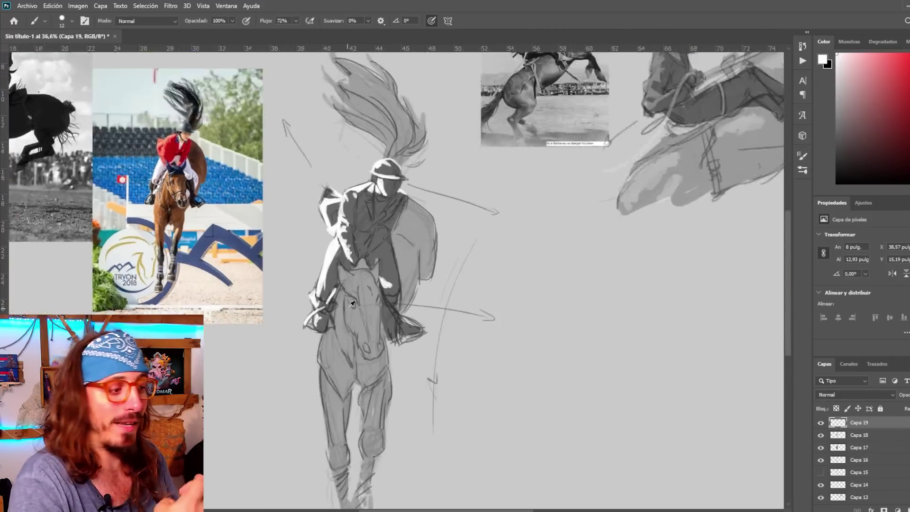
# With a larger brush, paint white highlights on the horse's forehead, cheek and down its muzzle
pyautogui.scroll(4, 353, 351)
pyautogui.press(']')
pyautogui.moveTo(364, 229); pyautogui.dragTo(394, 293)
pyautogui.moveTo(363, 254); pyautogui.dragTo(399, 323)
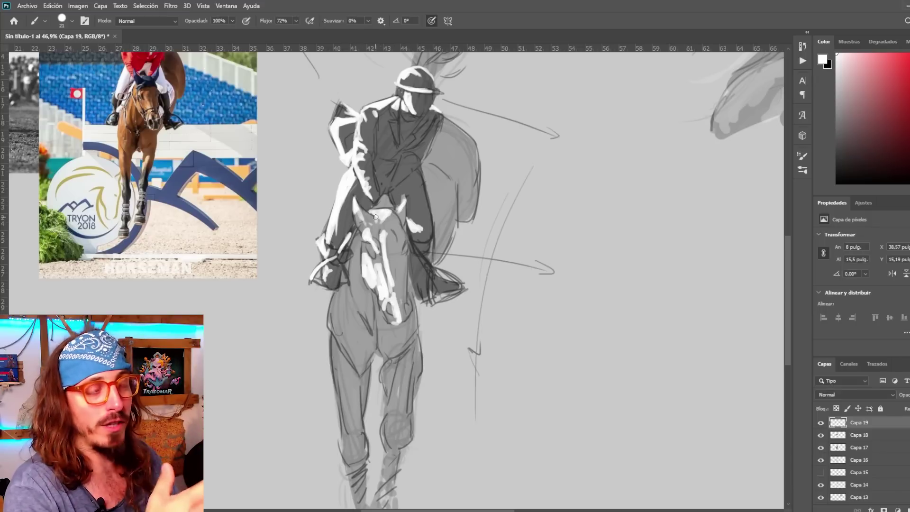
# Paint white highlights on the horse's neck, chest and shoulder, down the lit foreleg and on both knees
pyautogui.scroll(-3, 375, 238)
pyautogui.moveTo(375, 218)
pyautogui.mouseDown()
pyautogui.moveTo(358, 309)
pyautogui.moveTo(329, 327)
pyautogui.moveTo(331, 371)
pyautogui.mouseUp()
pyautogui.scroll(3, 332, 285)
pyautogui.moveTo(333, 331); pyautogui.dragTo(347, 431)
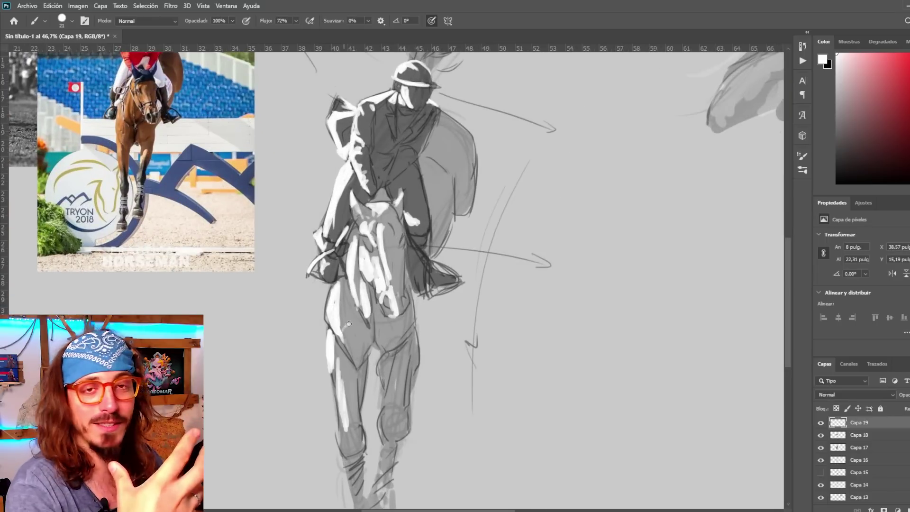
pyautogui.moveTo(351, 356); pyautogui.dragTo(345, 295)
pyautogui.scroll(-3, 339, 326)
pyautogui.scroll(3, 320, 345)
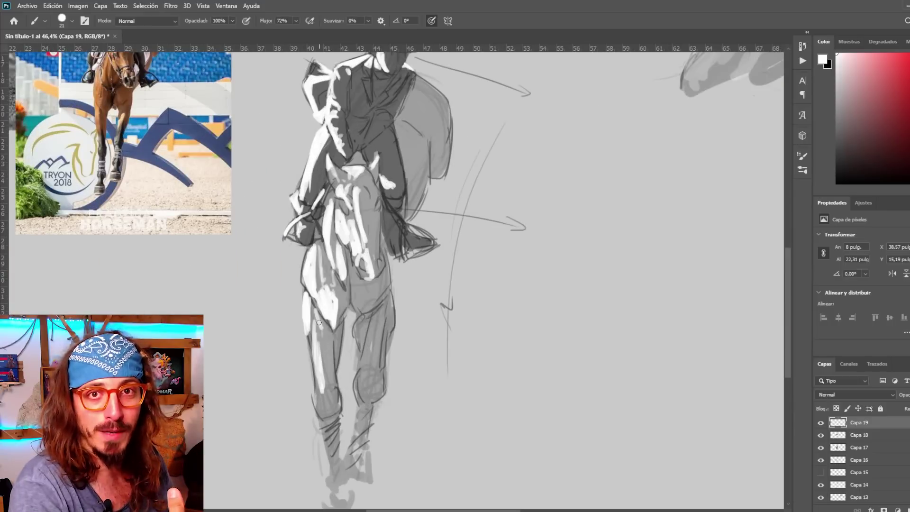
pyautogui.moveTo(319, 323); pyautogui.dragTo(326, 419)
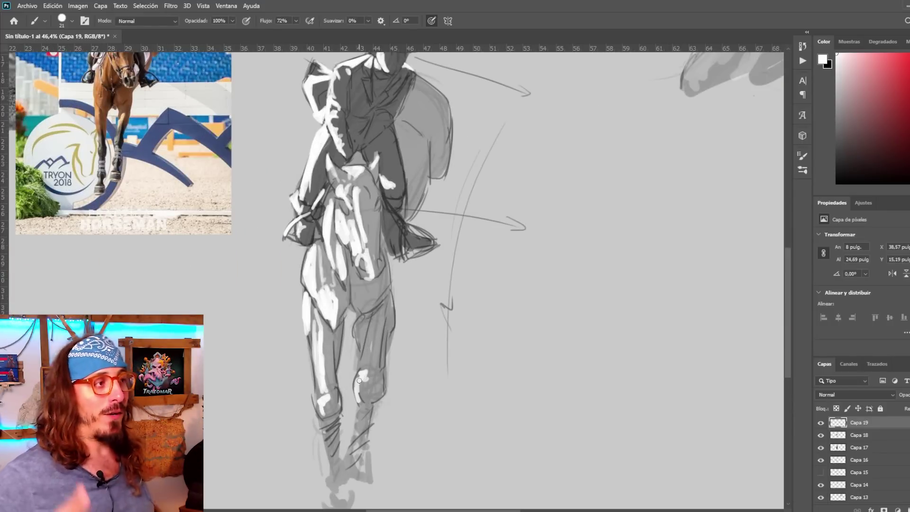
pyautogui.moveTo(369, 334); pyautogui.dragTo(360, 366)
# Add white highlight strands through the middle and base of the raised tail
pyautogui.scroll(-7, 369, 335)
pyautogui.scroll(7, 384, 246)
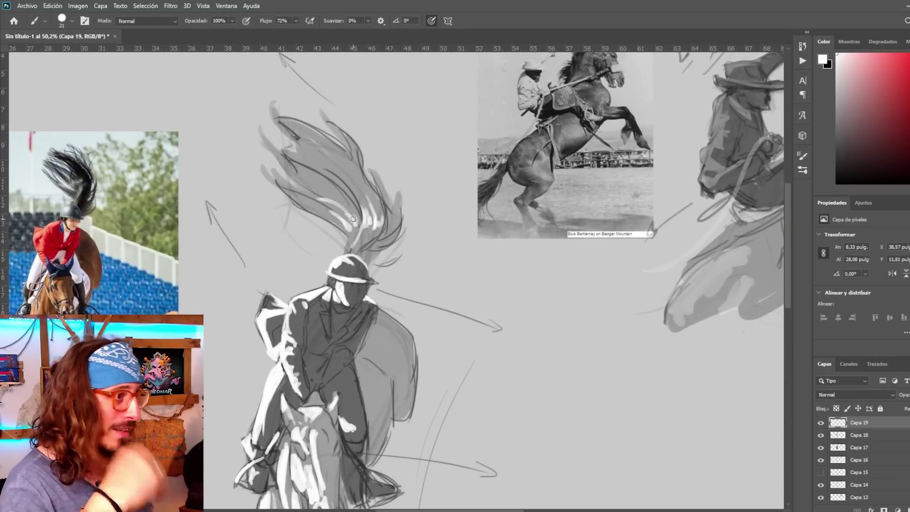
pyautogui.moveTo(310, 194); pyautogui.dragTo(349, 200)
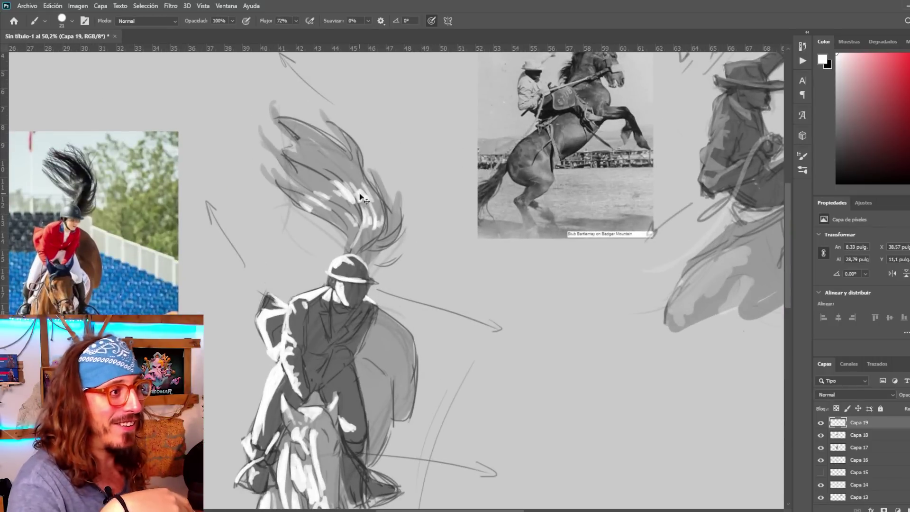
# Merge layers Capa 16 through Capa 19 of the show-jumping figure into one layer
pyautogui.scroll(-3, 296, 211)
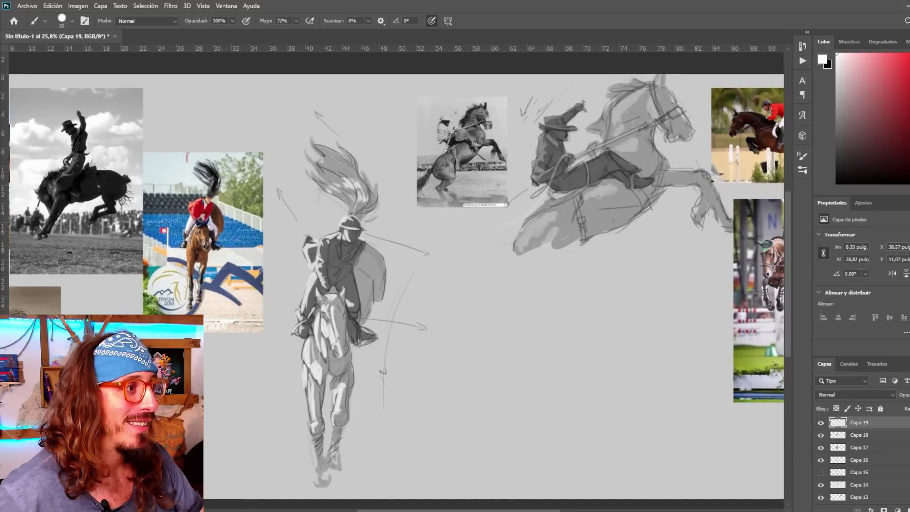
pyautogui.click(858, 460)
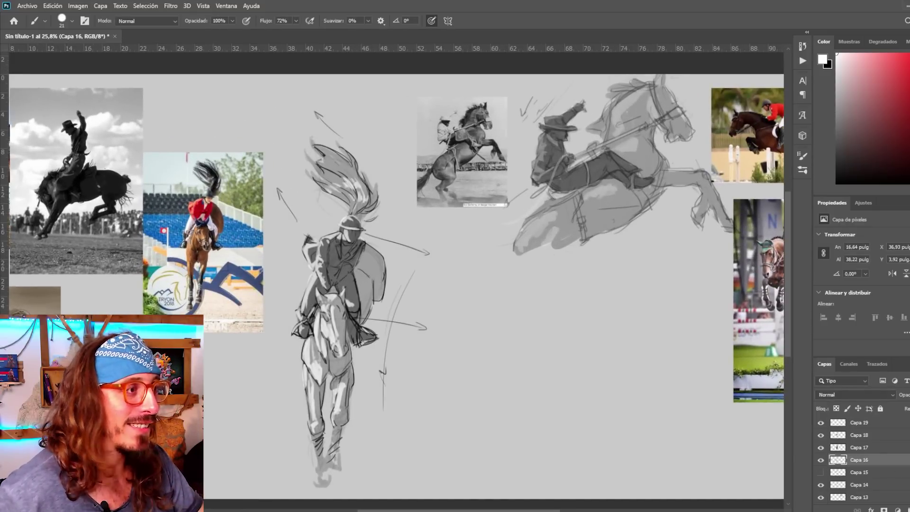
pyautogui.keyDown('shift'); pyautogui.click(859, 422); pyautogui.keyUp('shift')
pyautogui.hotkey('ctrl', 'e')
pyautogui.scroll(-2, 256, 236)
pyautogui.scroll(2, 256, 236)
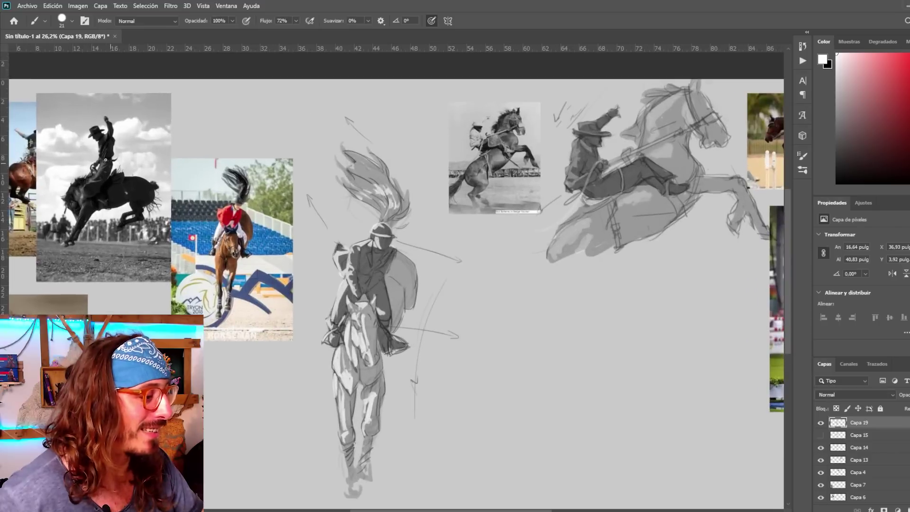
# Remove the leftover construction layers Capa 14 and Capa 15 and move the merged figure to the canvas's far right side
pyautogui.press('v')
pyautogui.scroll(-2, 256, 236)
pyautogui.moveTo(403, 223); pyautogui.dragTo(313, 220)
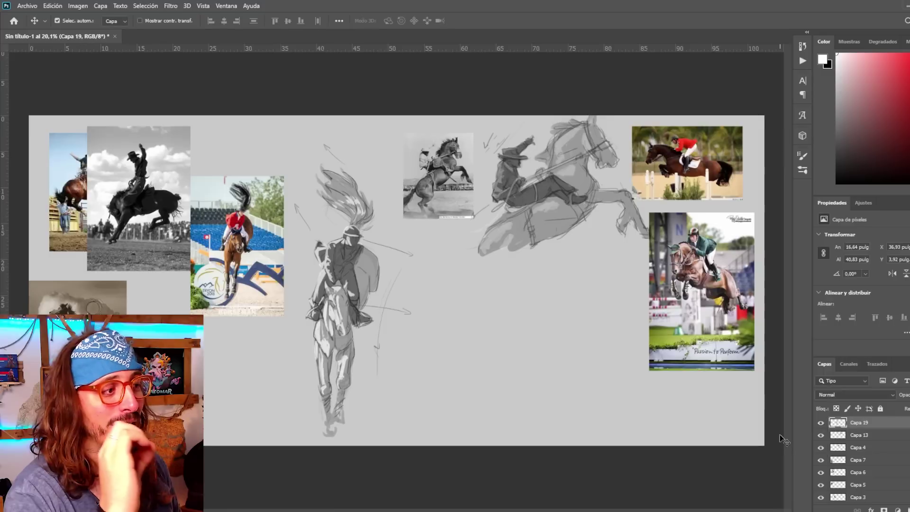
pyautogui.moveTo(346, 303)
pyautogui.mouseDown()
pyautogui.moveTo(590, 327)
pyautogui.moveTo(702, 327)
pyautogui.mouseUp()
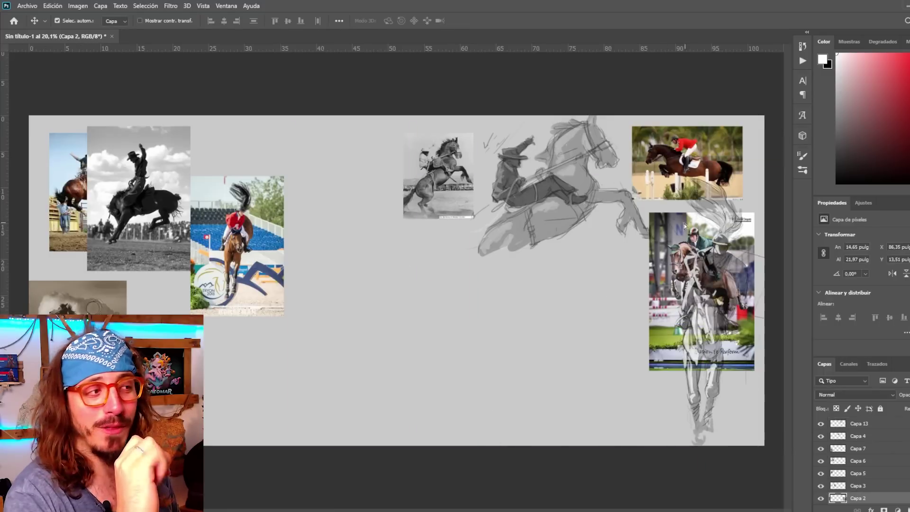
# Rearrange the reference photos, placing the front-view jumper beside its drawing and the brown bucking horse alone in the open area
pyautogui.moveTo(702, 291); pyautogui.dragTo(351, 359)
pyautogui.moveTo(238, 247); pyautogui.dragTo(594, 341)
pyautogui.moveTo(148, 217); pyautogui.dragTo(125, 343)
pyautogui.moveTo(87, 192); pyautogui.dragTo(487, 341)
pyautogui.moveTo(595, 342); pyautogui.dragTo(85, 204)
pyautogui.moveTo(78, 332); pyautogui.dragTo(160, 202)
pyautogui.moveTo(351, 359); pyautogui.dragTo(141, 336)
pyautogui.moveTo(76, 204); pyautogui.dragTo(607, 327)
pyautogui.moveTo(489, 358); pyautogui.dragTo(258, 316)
pyautogui.moveTo(162, 215); pyautogui.dragTo(72, 187)
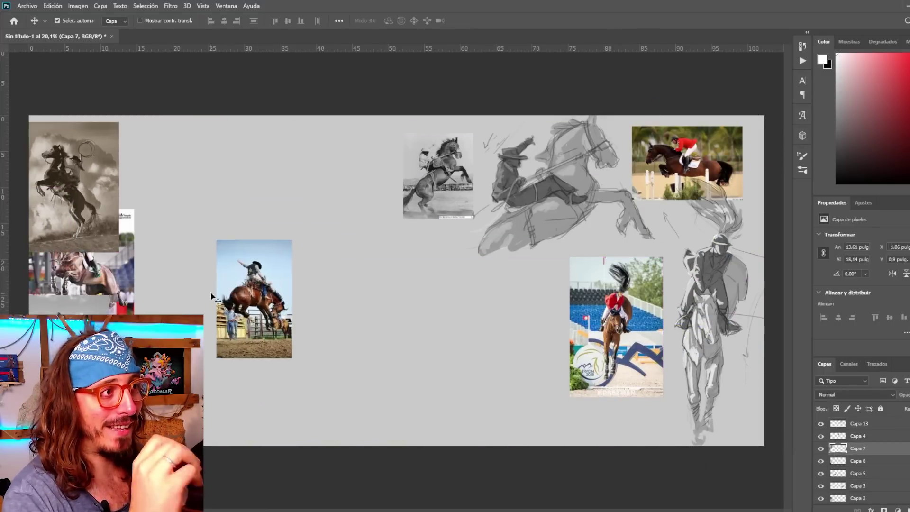
# Enlarge the brown bucking-horse photo to about 13.9 by 21.7 inches and reposition it beside the empty drawing area
pyautogui.moveTo(256, 303); pyautogui.dragTo(265, 297)
pyautogui.scroll(5, 228, 306)
pyautogui.hotkey('ctrl', 't')
pyautogui.moveTo(244, 212); pyautogui.dragTo(220, 175)
pyautogui.moveTo(307, 243); pyautogui.dragTo(296, 271)
pyautogui.press('Return')
pyautogui.scroll(-4, 220, 295)
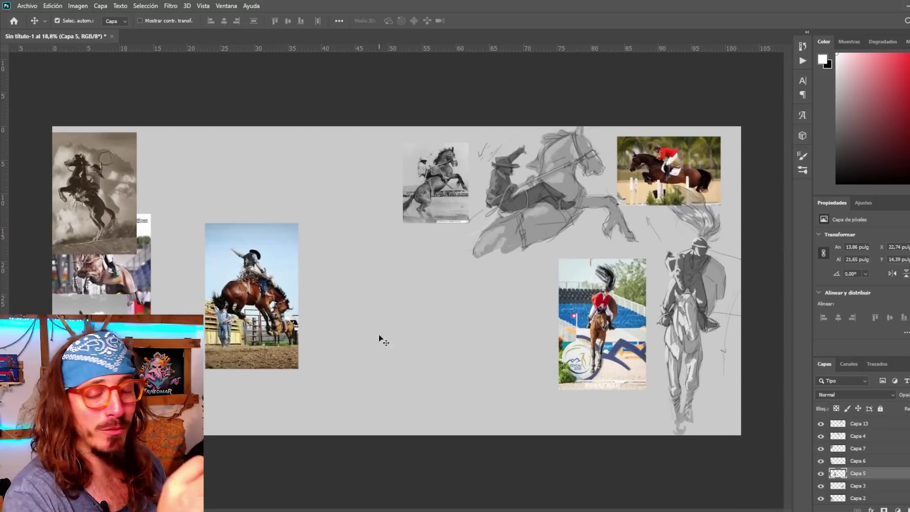
pyautogui.scroll(3, 289, 284)
pyautogui.scroll(-2, 237, 289)
pyautogui.scroll(6, 251, 297)
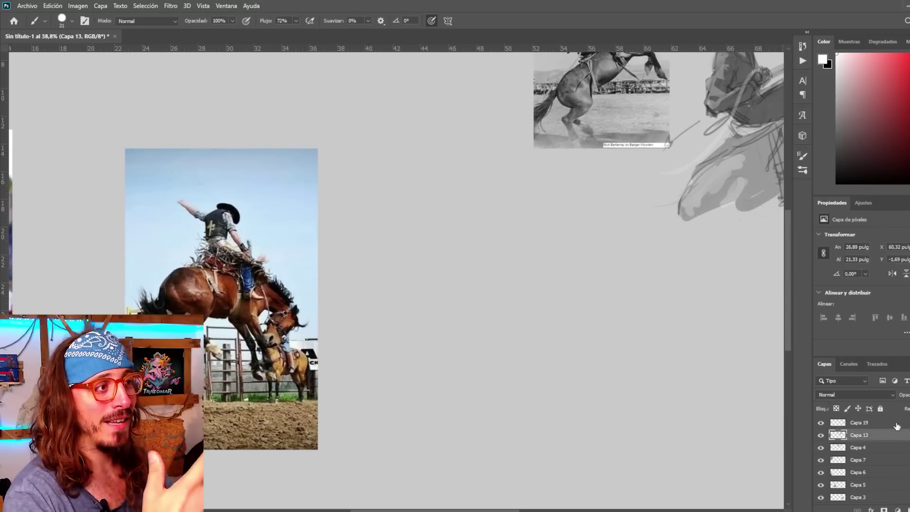
# Try white guide lines over the bucking-horse photo on a new layer, marking the long diagonal and the horse's body
pyautogui.scroll(-2, 393, 275)
pyautogui.hotkey('ctrl', 'z')
pyautogui.moveTo(86, 152)
pyautogui.mouseDown()
pyautogui.moveTo(316, 368)
pyautogui.moveTo(274, 330)
pyautogui.mouseUp()
pyautogui.moveTo(260, 319); pyautogui.dragTo(243, 321)
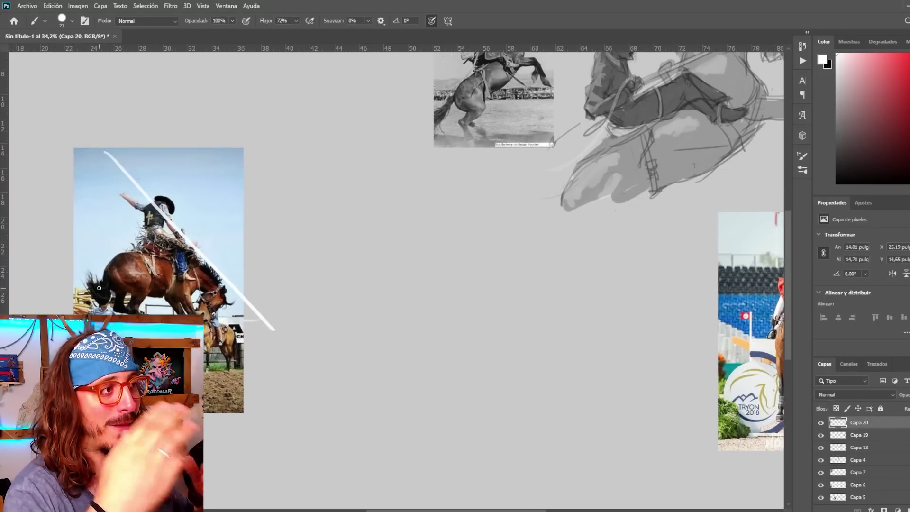
pyautogui.hotkey('ctrl', 'z')
pyautogui.moveTo(102, 286); pyautogui.dragTo(223, 309)
pyautogui.hotkey('ctrl', 'z')
pyautogui.scroll(1, 181, 308)
# Switch the brush to black and sketch the bucking horse's torso as a cylinder with rounded rump and chest
pyautogui.press('x')
pyautogui.moveTo(289, 350); pyautogui.dragTo(460, 272)
pyautogui.hotkey('ctrl', 'z')
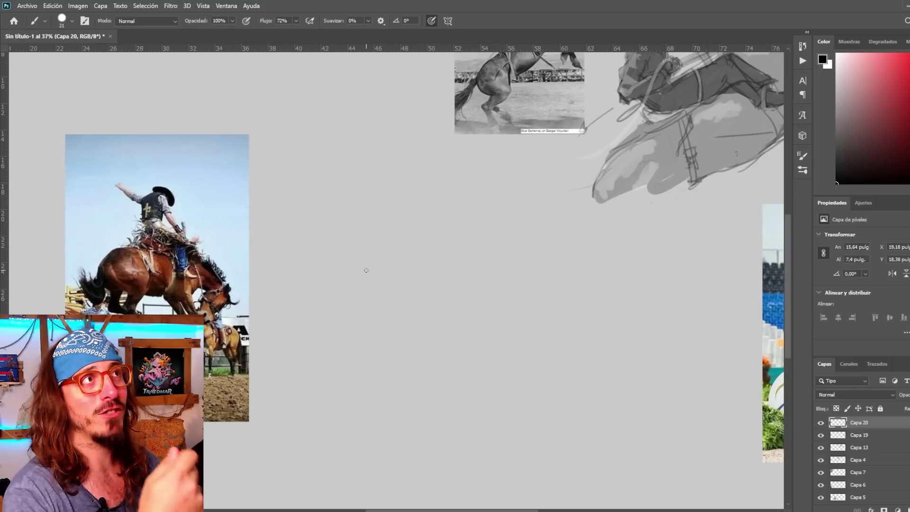
pyautogui.moveTo(353, 249); pyautogui.dragTo(398, 272)
pyautogui.moveTo(420, 299); pyautogui.dragTo(408, 317)
pyautogui.moveTo(386, 249)
pyautogui.mouseDown()
pyautogui.moveTo(496, 258)
pyautogui.moveTo(534, 287)
pyautogui.mouseUp()
pyautogui.moveTo(552, 299); pyautogui.dragTo(465, 347)
pyautogui.moveTo(422, 334); pyautogui.dragTo(488, 340)
pyautogui.moveTo(343, 325); pyautogui.dragTo(465, 336)
pyautogui.moveTo(480, 340); pyautogui.dragTo(538, 302)
# Sketch the horse's neck sloping down from the chest and block in the lowered head tucked beneath it
pyautogui.moveTo(511, 260); pyautogui.dragTo(611, 351)
pyautogui.hotkey('ctrl', 'z')
pyautogui.moveTo(528, 267); pyautogui.dragTo(529, 330)
pyautogui.moveTo(531, 311); pyautogui.dragTo(563, 328)
pyautogui.moveTo(528, 266); pyautogui.dragTo(591, 328)
pyautogui.moveTo(587, 331)
pyautogui.mouseDown()
pyautogui.moveTo(553, 341)
pyautogui.moveTo(565, 340)
pyautogui.mouseUp()
pyautogui.hotkey('ctrl', 'z')
pyautogui.moveTo(530, 267); pyautogui.dragTo(589, 323)
pyautogui.moveTo(545, 300)
pyautogui.mouseDown()
pyautogui.moveTo(528, 327)
pyautogui.moveTo(500, 341)
pyautogui.moveTo(565, 337)
pyautogui.mouseUp()
pyautogui.moveTo(589, 326)
pyautogui.mouseDown()
pyautogui.moveTo(575, 336)
pyautogui.moveTo(594, 367)
pyautogui.mouseUp()
pyautogui.moveTo(596, 364); pyautogui.dragTo(534, 385)
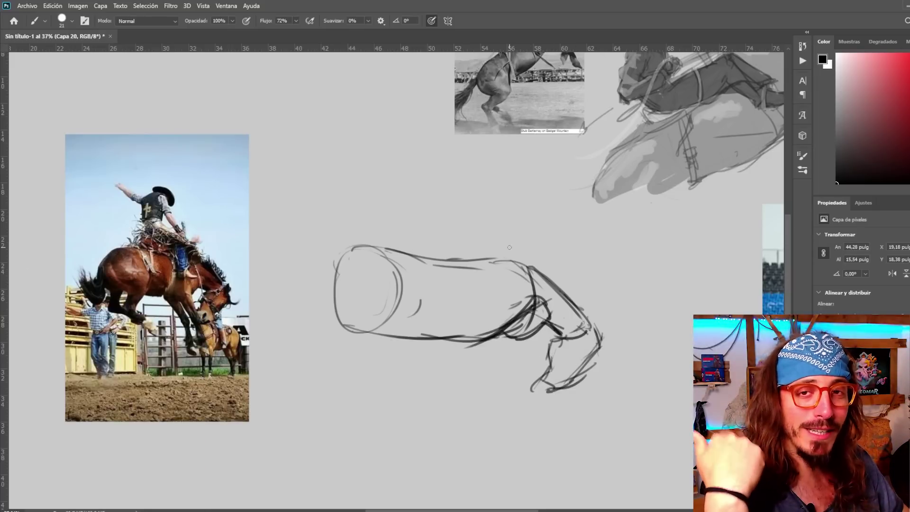
# Outline the horse's back and angular hindquarters, and mark the rump and thigh muscles
pyautogui.moveTo(522, 256)
pyautogui.mouseDown()
pyautogui.moveTo(455, 261)
pyautogui.moveTo(350, 237)
pyautogui.mouseUp()
pyautogui.moveTo(358, 239)
pyautogui.mouseDown()
pyautogui.moveTo(317, 289)
pyautogui.moveTo(334, 331)
pyautogui.mouseUp()
pyautogui.moveTo(363, 226); pyautogui.dragTo(346, 348)
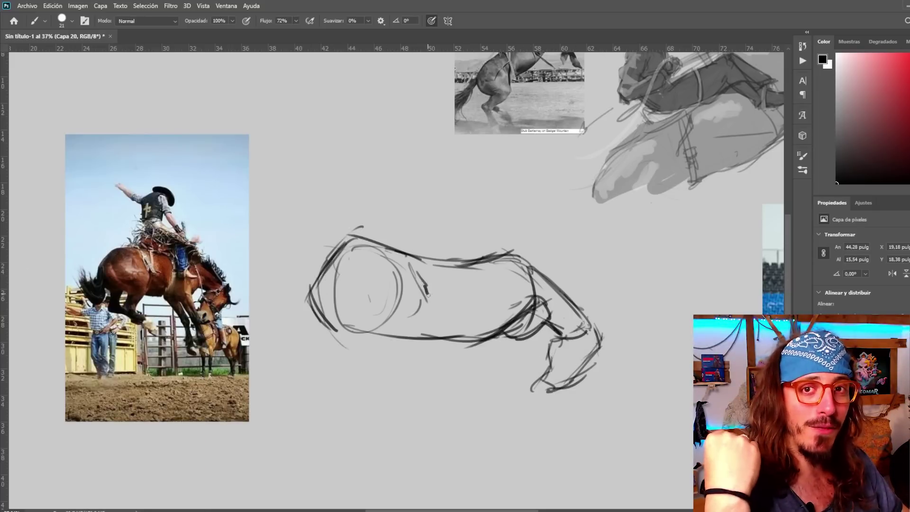
pyautogui.moveTo(428, 293); pyautogui.dragTo(389, 376)
pyautogui.moveTo(334, 289)
pyautogui.mouseDown()
pyautogui.moveTo(372, 339)
pyautogui.moveTo(331, 318)
pyautogui.mouseUp()
pyautogui.moveTo(350, 275); pyautogui.dragTo(369, 318)
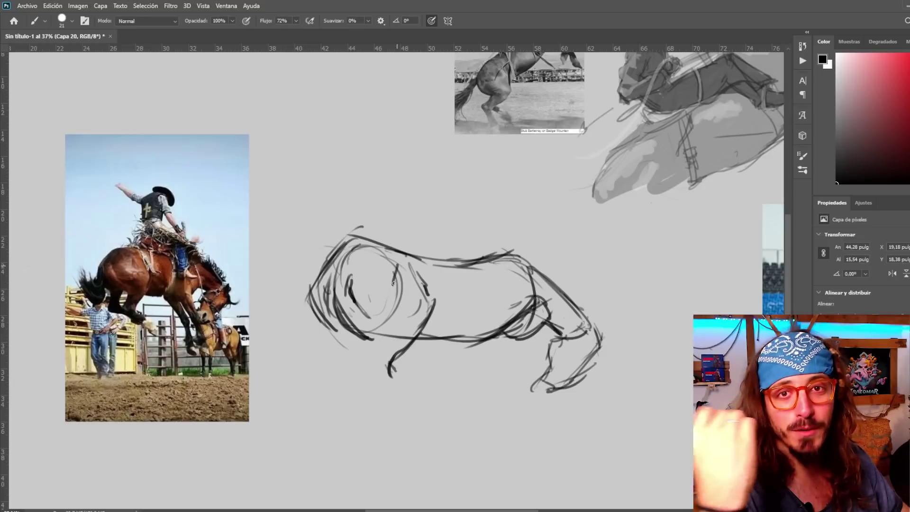
# Draw the near hind leg's bent lower section and hoof tucked under the horse's body
pyautogui.hotkey('ctrl', 'z')
pyautogui.moveTo(403, 396); pyautogui.dragTo(353, 371)
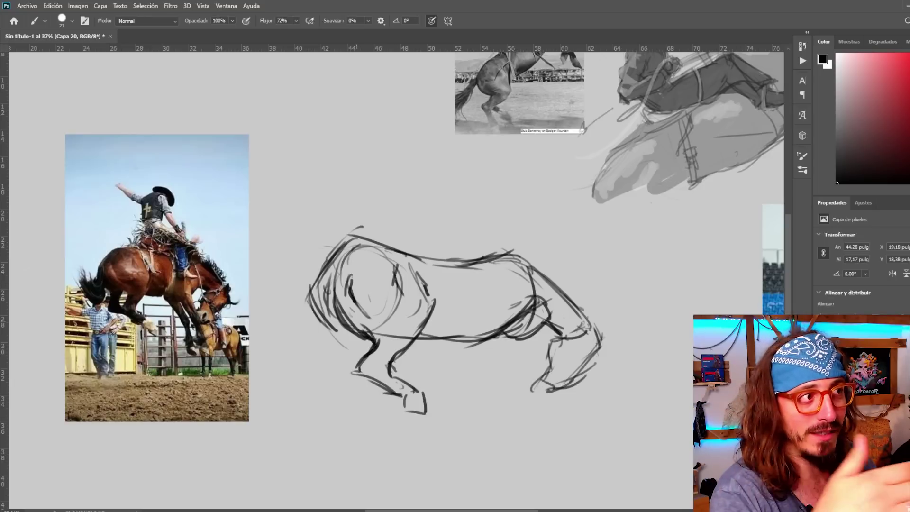
pyautogui.hotkey('ctrl', 'z')
pyautogui.moveTo(404, 408); pyautogui.dragTo(431, 417)
pyautogui.moveTo(394, 377); pyautogui.dragTo(419, 396)
# Darken the rear of the thigh and add the far hind leg folded behind the near one
pyautogui.moveTo(320, 289); pyautogui.dragTo(337, 332)
pyautogui.moveTo(335, 328); pyautogui.dragTo(324, 360)
pyautogui.moveTo(354, 332); pyautogui.dragTo(335, 380)
pyautogui.moveTo(325, 374); pyautogui.dragTo(380, 399)
pyautogui.moveTo(336, 332)
pyautogui.mouseDown()
pyautogui.moveTo(320, 373)
pyautogui.moveTo(370, 387)
pyautogui.mouseUp()
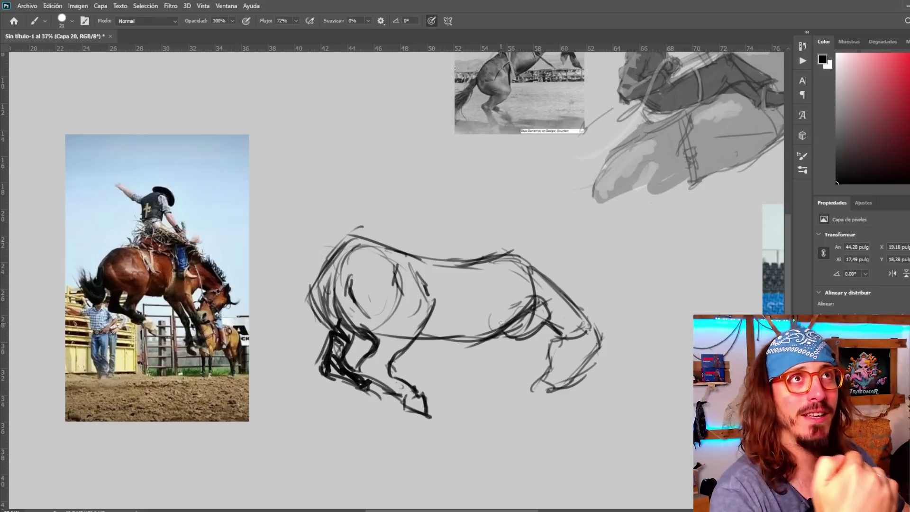
# Draw the curved girth band around the torso and reinforce the horse's flank, belly and chest lines
pyautogui.moveTo(484, 337); pyautogui.dragTo(532, 301)
pyautogui.moveTo(476, 265)
pyautogui.mouseDown()
pyautogui.moveTo(485, 329)
pyautogui.moveTo(467, 339)
pyautogui.mouseUp()
pyautogui.moveTo(488, 297); pyautogui.dragTo(478, 340)
pyautogui.moveTo(412, 271); pyautogui.dragTo(430, 310)
pyautogui.moveTo(410, 256); pyautogui.dragTo(428, 290)
pyautogui.moveTo(472, 338)
pyautogui.mouseDown()
pyautogui.moveTo(497, 351)
pyautogui.moveTo(518, 327)
pyautogui.mouseUp()
pyautogui.moveTo(526, 296); pyautogui.dragTo(504, 299)
# Draw both forelegs reaching down and forward, with defined knees, fetlocks and hooves
pyautogui.moveTo(511, 339); pyautogui.dragTo(558, 440)
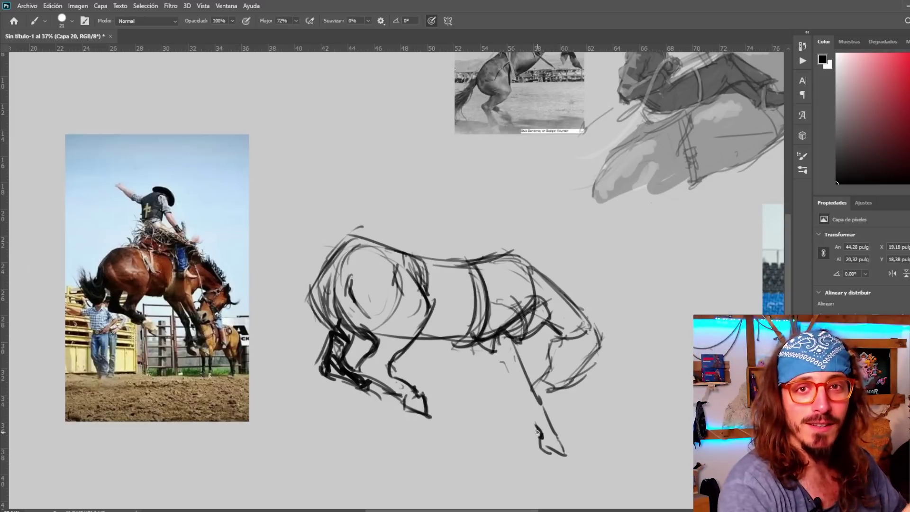
pyautogui.moveTo(487, 343); pyautogui.dragTo(520, 396)
pyautogui.moveTo(517, 330); pyautogui.dragTo(546, 421)
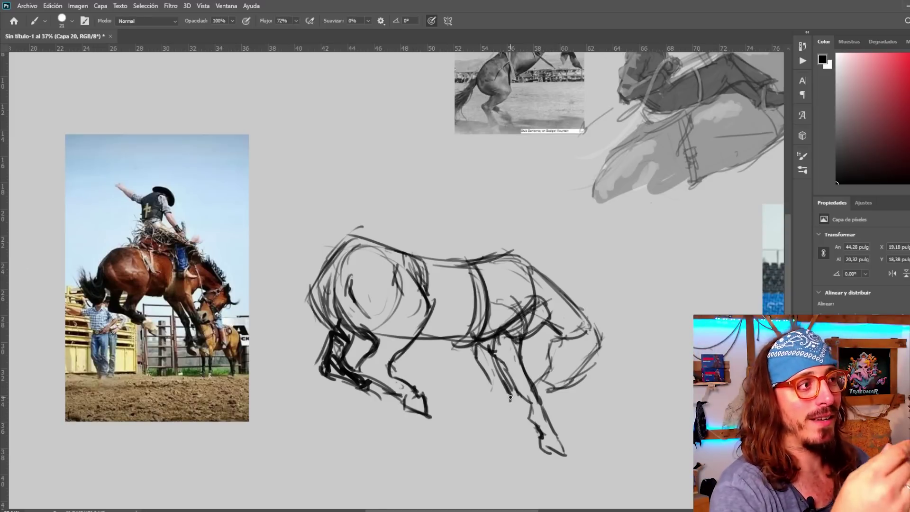
pyautogui.moveTo(511, 398); pyautogui.dragTo(505, 402)
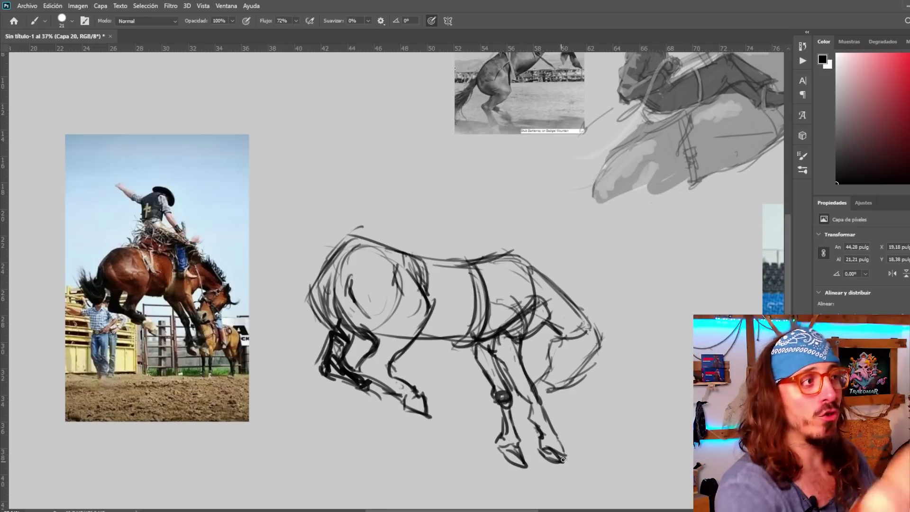
pyautogui.moveTo(563, 460); pyautogui.dragTo(551, 434)
# Add face and muzzle details to the horse's head and a jagged mane along the neck and forelock
pyautogui.moveTo(542, 343)
pyautogui.mouseDown()
pyautogui.moveTo(448, 339)
pyautogui.moveTo(489, 353)
pyautogui.mouseUp()
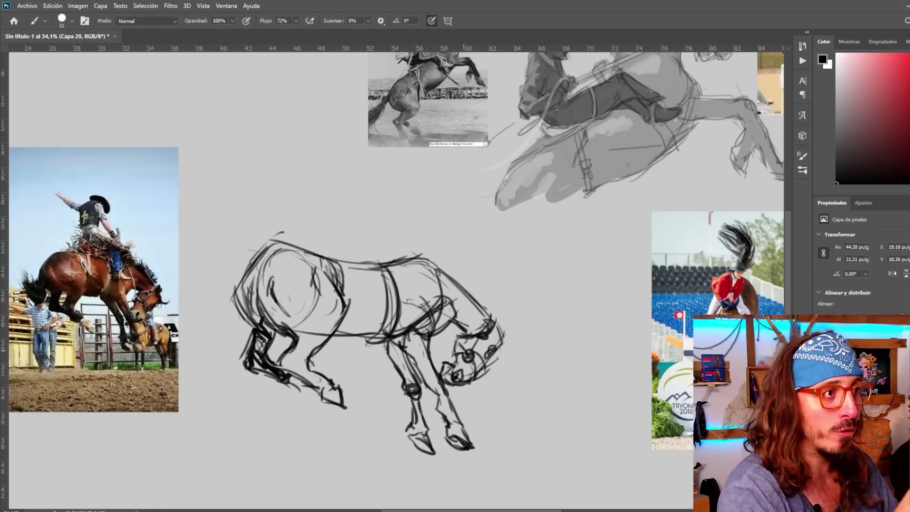
pyautogui.scroll(-1, 398, 221)
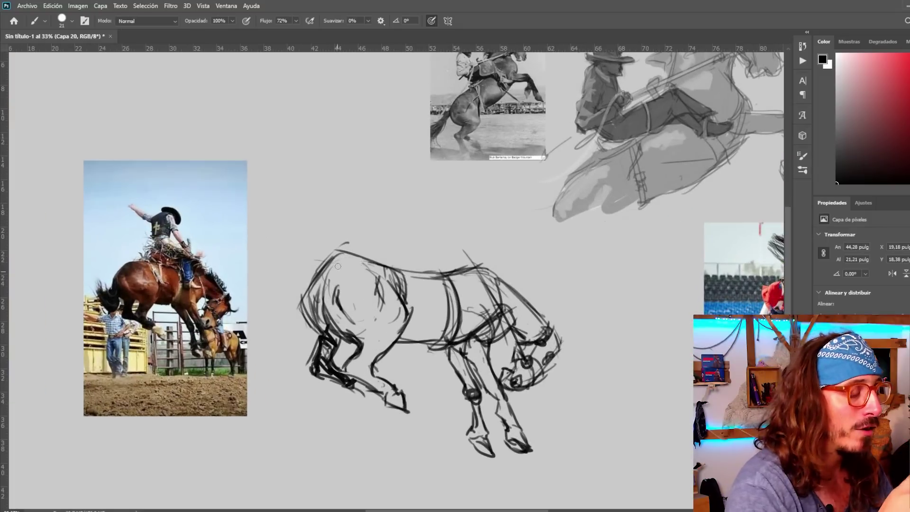
pyautogui.scroll(1, 388, 277)
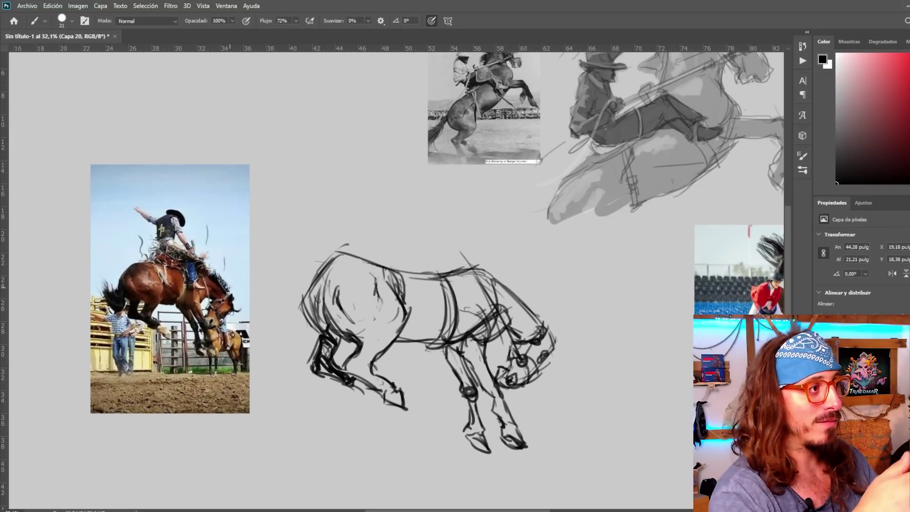
pyautogui.scroll(1, 484, 275)
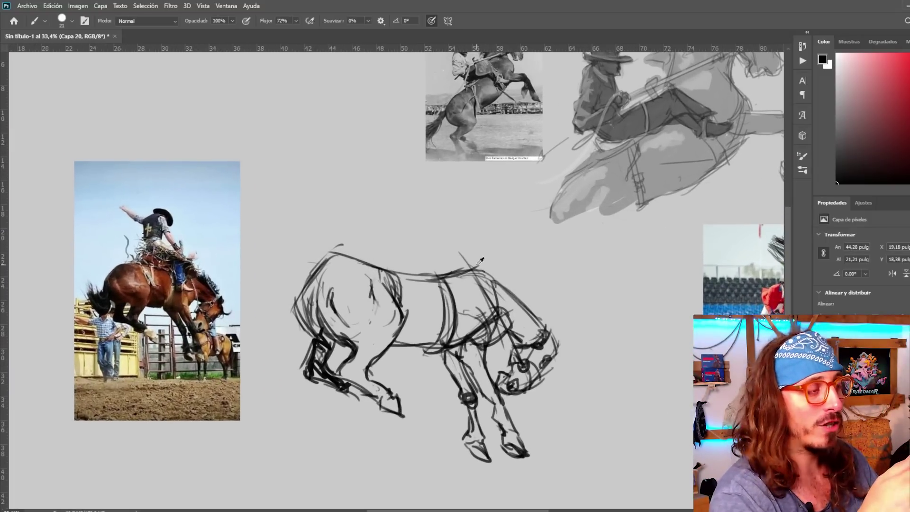
pyautogui.moveTo(512, 279); pyautogui.dragTo(559, 339)
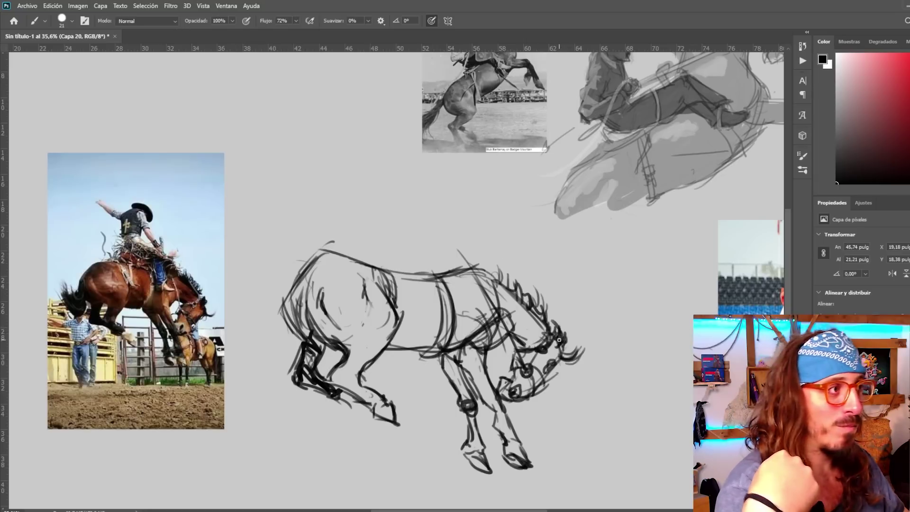
# Move the horse sketch slightly lower and fade it as an underlay beneath a new layer
pyautogui.scroll(-2, 370, 190)
pyautogui.press('v')
pyautogui.moveTo(386, 292); pyautogui.dragTo(386, 326)
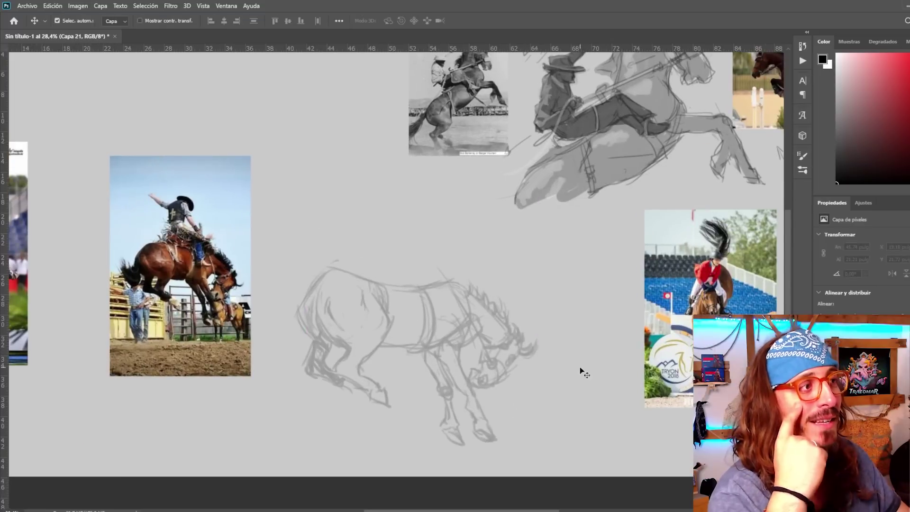
# Draw the saddle with its cantle and horn on the horse's back, plus the rider's boot beside the shoulder
pyautogui.scroll(1, 294, 303)
pyautogui.scroll(2, 232, 217)
pyautogui.press('b')
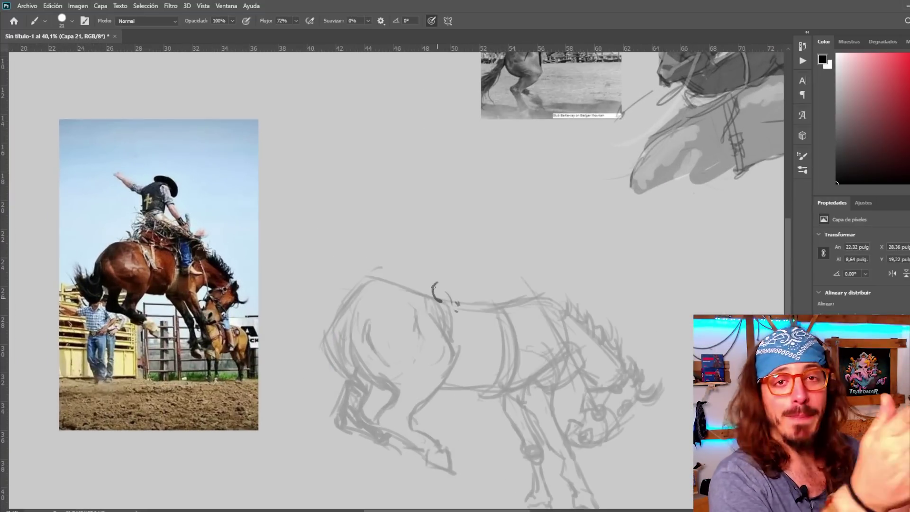
pyautogui.moveTo(433, 287)
pyautogui.mouseDown()
pyautogui.moveTo(529, 297)
pyautogui.moveTo(503, 341)
pyautogui.mouseUp()
pyautogui.moveTo(510, 308)
pyautogui.mouseDown()
pyautogui.moveTo(512, 338)
pyautogui.moveTo(530, 266)
pyautogui.mouseUp()
pyautogui.moveTo(566, 364)
pyautogui.mouseDown()
pyautogui.moveTo(521, 354)
pyautogui.moveTo(563, 362)
pyautogui.mouseUp()
pyautogui.moveTo(562, 352); pyautogui.dragTo(535, 342)
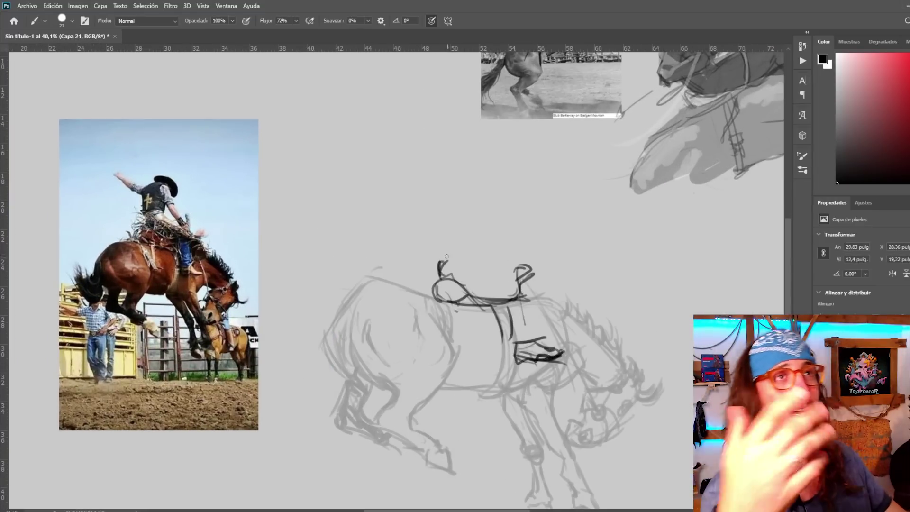
# Block in the rider's pelvis on the saddle, the waist and rib cage above it, and the front shoulder
pyautogui.moveTo(441, 260)
pyautogui.mouseDown()
pyautogui.moveTo(480, 259)
pyautogui.moveTo(492, 281)
pyautogui.mouseUp()
pyautogui.moveTo(491, 259)
pyautogui.mouseDown()
pyautogui.moveTo(429, 265)
pyautogui.moveTo(444, 161)
pyautogui.mouseUp()
pyautogui.moveTo(417, 214)
pyautogui.mouseDown()
pyautogui.moveTo(478, 164)
pyautogui.moveTo(455, 163)
pyautogui.moveTo(488, 218)
pyautogui.mouseUp()
pyautogui.moveTo(444, 209); pyautogui.dragTo(483, 219)
pyautogui.moveTo(454, 222)
pyautogui.mouseDown()
pyautogui.moveTo(474, 261)
pyautogui.moveTo(458, 251)
pyautogui.mouseUp()
pyautogui.moveTo(472, 166)
pyautogui.mouseDown()
pyautogui.moveTo(497, 187)
pyautogui.moveTo(504, 231)
pyautogui.mouseUp()
pyautogui.moveTo(488, 165); pyautogui.dragTo(512, 228)
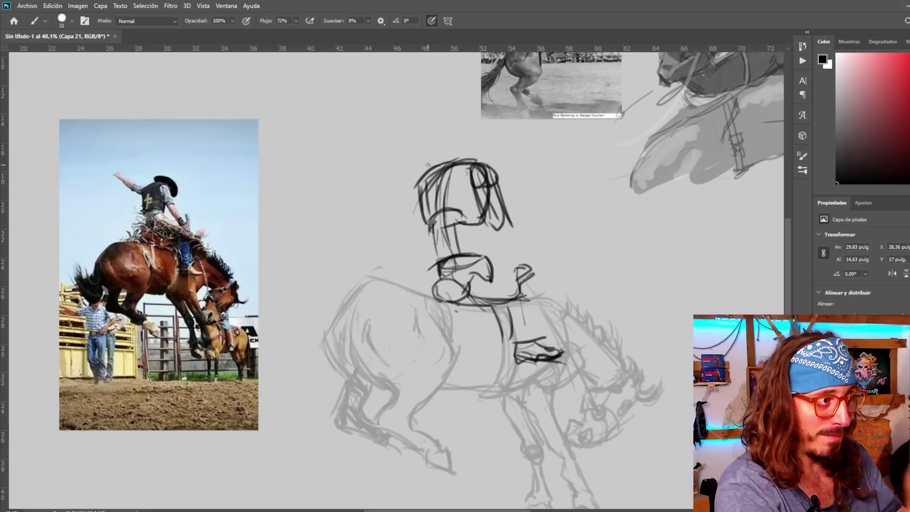
# Draw the rider's rear arm raised up and back, from the shoulder to the open hand
pyautogui.moveTo(383, 173); pyautogui.dragTo(345, 133)
pyautogui.moveTo(353, 132); pyautogui.dragTo(421, 167)
pyautogui.moveTo(380, 163); pyautogui.dragTo(397, 187)
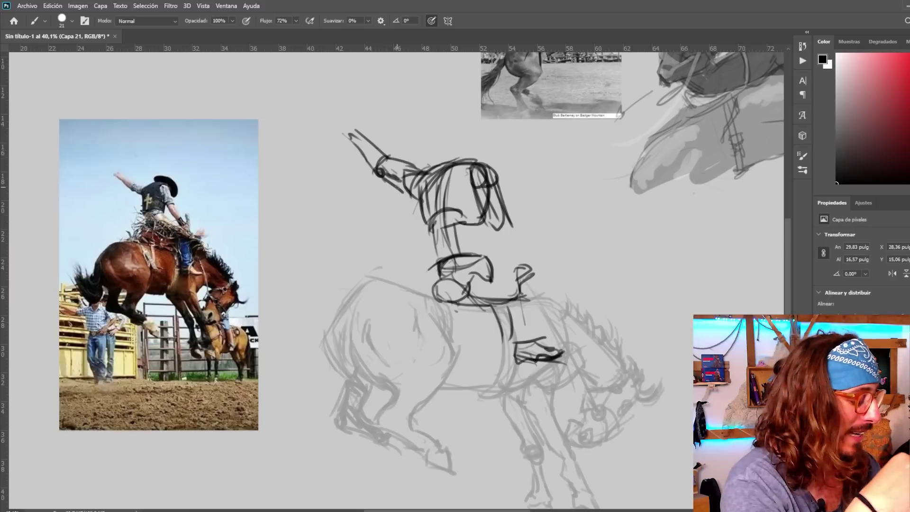
pyautogui.moveTo(339, 115)
pyautogui.mouseDown()
pyautogui.moveTo(324, 126)
pyautogui.moveTo(365, 141)
pyautogui.moveTo(302, 142)
pyautogui.moveTo(325, 166)
pyautogui.mouseUp()
pyautogui.scroll(-1, 357, 127)
pyautogui.scroll(2, 362, 121)
pyautogui.hotkey('ctrl', 'z')
pyautogui.scroll(1, 334, 178)
pyautogui.scroll(-5, 417, 212)
pyautogui.moveTo(334, 166)
pyautogui.mouseDown()
pyautogui.moveTo(348, 160)
pyautogui.moveTo(484, 241)
pyautogui.moveTo(353, 161)
pyautogui.mouseUp()
pyautogui.scroll(2, 417, 190)
pyautogui.scroll(-1, 362, 379)
# Select the rider's torso and raised arm, scale them down, rotate them and reposition them above the pelvis
pyautogui.press('l')
pyautogui.hotkey('ctrl', 't')
pyautogui.moveTo(306, 157); pyautogui.dragTo(346, 189)
pyautogui.moveTo(461, 259)
pyautogui.mouseDown()
pyautogui.moveTo(447, 249)
pyautogui.moveTo(444, 259)
pyautogui.mouseUp()
pyautogui.moveTo(329, 188); pyautogui.dragTo(348, 202)
pyautogui.moveTo(439, 275)
pyautogui.mouseDown()
pyautogui.moveTo(436, 256)
pyautogui.moveTo(435, 270)
pyautogui.mouseUp()
pyautogui.moveTo(332, 190); pyautogui.dragTo(346, 175)
pyautogui.moveTo(416, 275); pyautogui.dragTo(426, 263)
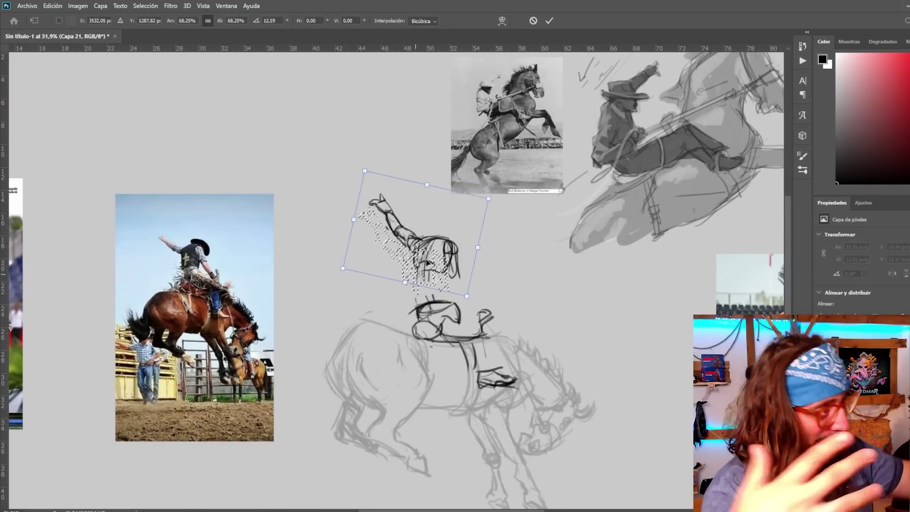
pyautogui.moveTo(349, 164); pyautogui.dragTo(339, 176)
pyautogui.moveTo(427, 265); pyautogui.dragTo(418, 275)
pyautogui.press('Return')
pyautogui.hotkey('ctrl', 'd')
# Draw the rider's bent leg from hip to boot and reinforce the rib cage and upper front arm
pyautogui.scroll(-7, 302, 254)
pyautogui.scroll(9, 341, 272)
pyautogui.press('b')
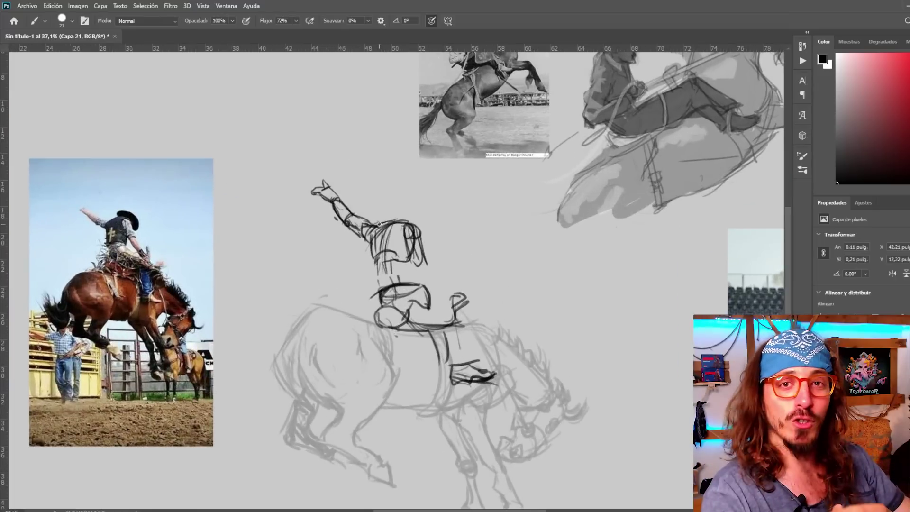
pyautogui.scroll(1, 380, 224)
pyautogui.moveTo(405, 222)
pyautogui.mouseDown()
pyautogui.moveTo(379, 265)
pyautogui.moveTo(417, 313)
pyautogui.moveTo(467, 303)
pyautogui.moveTo(410, 303)
pyautogui.moveTo(479, 320)
pyautogui.moveTo(481, 370)
pyautogui.mouseUp()
pyautogui.moveTo(455, 373); pyautogui.dragTo(452, 329)
pyautogui.moveTo(407, 233)
pyautogui.mouseDown()
pyautogui.moveTo(423, 218)
pyautogui.moveTo(413, 267)
pyautogui.mouseUp()
pyautogui.moveTo(447, 291); pyautogui.dragTo(421, 275)
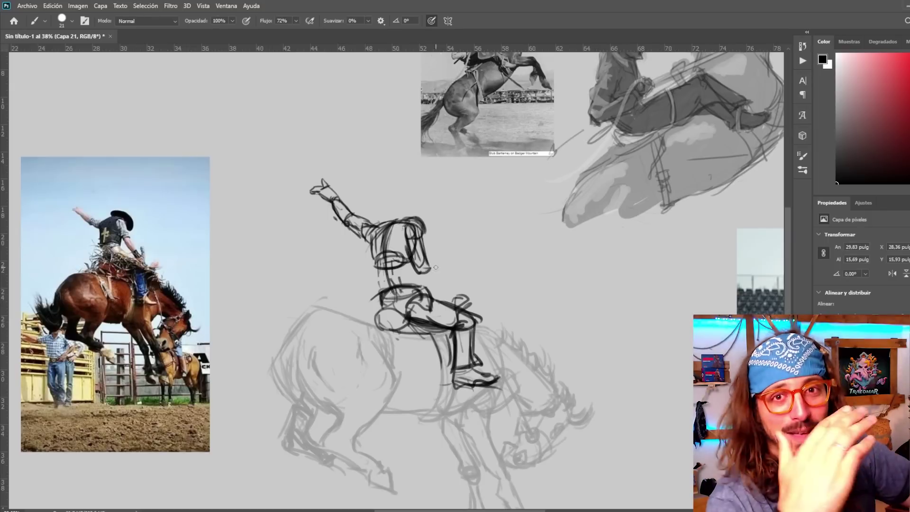
# Draw the rider's front arm reaching down to the gripping hand at the saddle horn, and add the brimmed hat
pyautogui.moveTo(346, 226); pyautogui.dragTo(361, 238)
pyautogui.scroll(-6, 394, 275)
pyautogui.moveTo(337, 197); pyautogui.dragTo(398, 233)
pyautogui.scroll(7, 394, 256)
pyautogui.moveTo(400, 217); pyautogui.dragTo(438, 237)
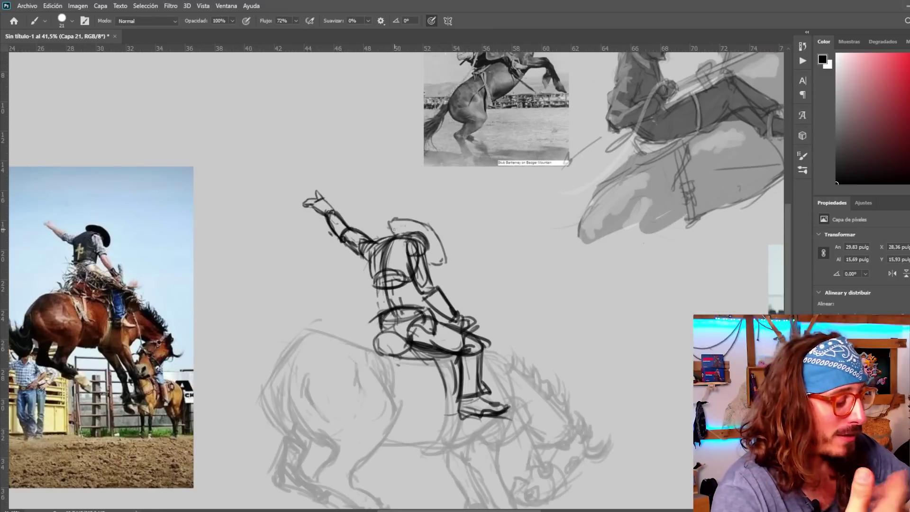
pyautogui.keyDown('alt'); pyautogui.scroll(-3, 418, 285); pyautogui.keyUp('alt')
pyautogui.moveTo(428, 226)
pyautogui.mouseDown()
pyautogui.moveTo(446, 261)
pyautogui.moveTo(462, 265)
pyautogui.mouseUp()
pyautogui.keyDown('alt'); pyautogui.scroll(3, 447, 309); pyautogui.keyUp('alt')
# Darken the horse's back line, add the strap behind the saddle and draw the curved, flowing tail
pyautogui.moveTo(353, 292)
pyautogui.mouseDown()
pyautogui.moveTo(408, 350)
pyautogui.moveTo(393, 385)
pyautogui.moveTo(293, 281)
pyautogui.mouseUp()
pyautogui.keyDown('alt'); pyautogui.scroll(-3, 284, 314); pyautogui.keyUp('alt')
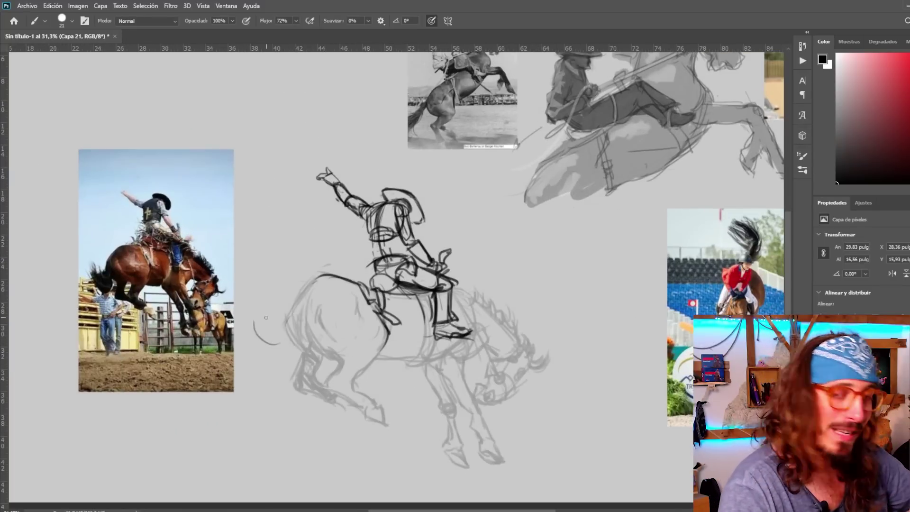
pyautogui.moveTo(266, 317)
pyautogui.mouseDown()
pyautogui.moveTo(294, 349)
pyautogui.moveTo(299, 300)
pyautogui.mouseUp()
pyautogui.keyDown('alt'); pyautogui.scroll(-5, 278, 362); pyautogui.keyUp('alt')
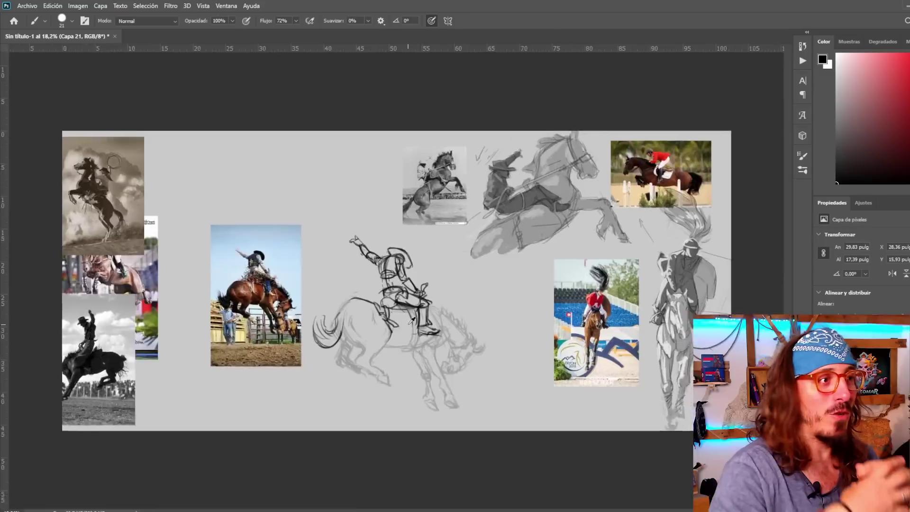
# Try diagonal action lines across the bucking-horse photo and the drawing
pyautogui.keyDown('alt'); pyautogui.scroll(4, 355, 284); pyautogui.keyUp('alt')
pyautogui.moveTo(198, 218); pyautogui.dragTo(286, 350)
pyautogui.hotkey('ctrl', 'z')
pyautogui.moveTo(421, 220); pyautogui.dragTo(588, 406)
pyautogui.hotkey('ctrl', 'z')
pyautogui.moveTo(120, 189); pyautogui.dragTo(342, 368)
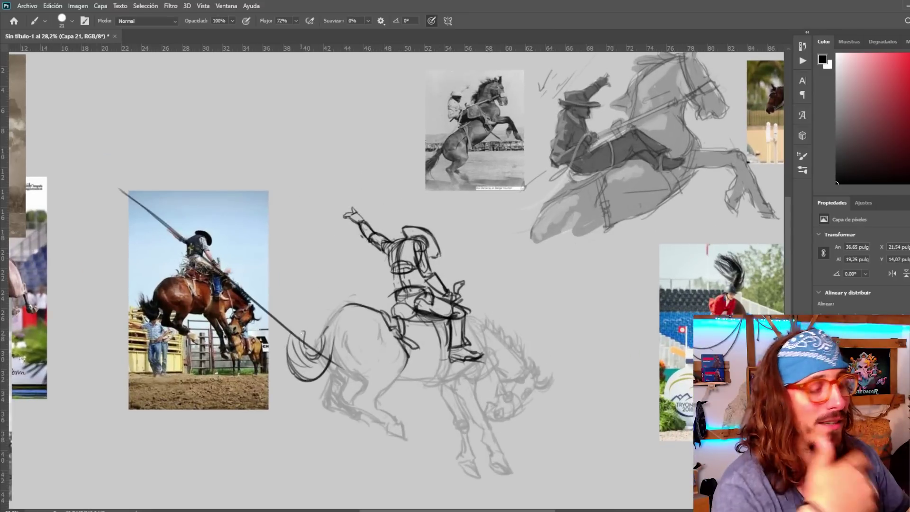
pyautogui.hotkey('ctrl', 'z')
# Try matching diagonals through the rider's arms in the drawing and the photo, plus marks for the opposing direction
pyautogui.moveTo(300, 178); pyautogui.dragTo(632, 447)
pyautogui.moveTo(152, 217); pyautogui.dragTo(335, 365)
pyautogui.hotkey('ctrl', 'z')
pyautogui.moveTo(157, 220); pyautogui.dragTo(300, 343)
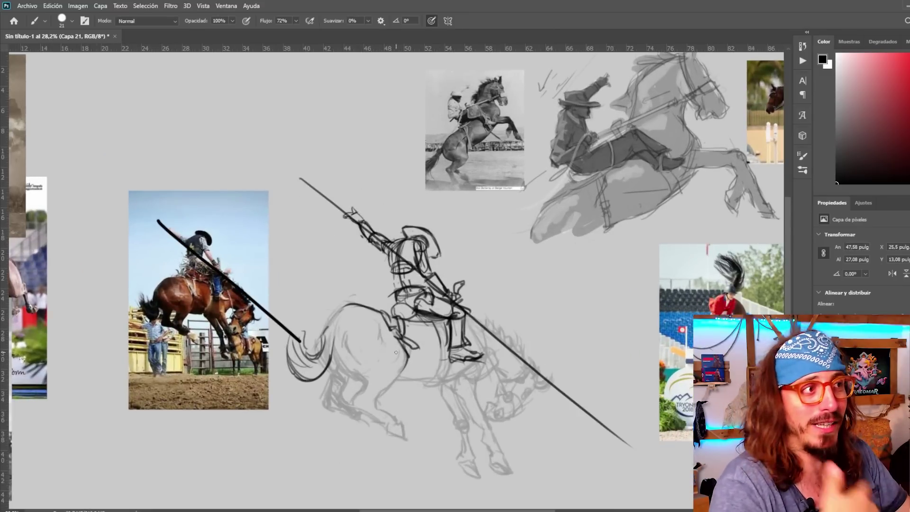
pyautogui.moveTo(248, 285); pyautogui.dragTo(324, 221)
pyautogui.moveTo(302, 220); pyautogui.dragTo(326, 261)
pyautogui.hotkey('ctrl', 'z')
pyautogui.hotkey('ctrl', 'z')
pyautogui.hotkey('ctrl', 'z')
pyautogui.hotkey('ctrl', 'z')
# Examine the rodeo sketch's overall pose against the bucking-horse photo and the other studies
pyautogui.scroll(-3, 297, 190)
pyautogui.scroll(1, 332, 329)
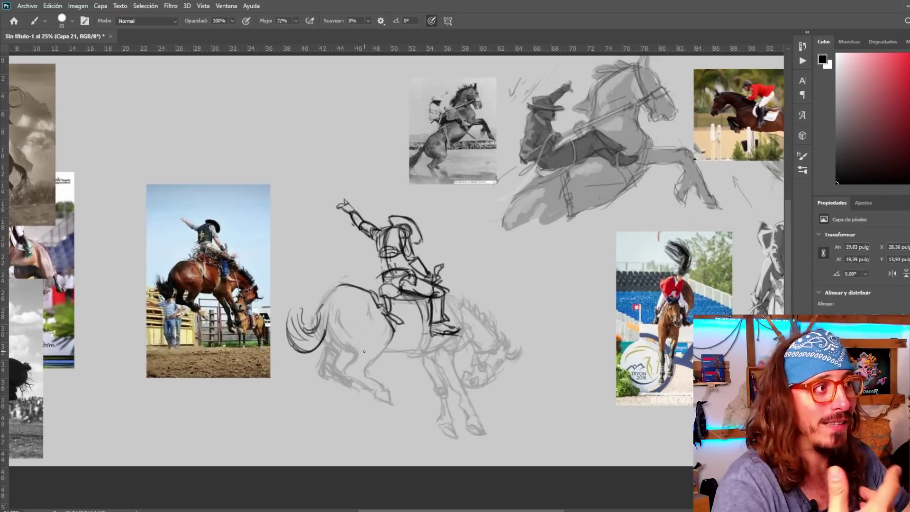
pyautogui.keyDown('alt'); pyautogui.scroll(-4, 364, 352); pyautogui.keyUp('alt')
pyautogui.keyDown('alt'); pyautogui.scroll(5, 370, 322); pyautogui.keyUp('alt')
pyautogui.keyDown('alt'); pyautogui.scroll(-2, 376, 283); pyautogui.keyUp('alt')
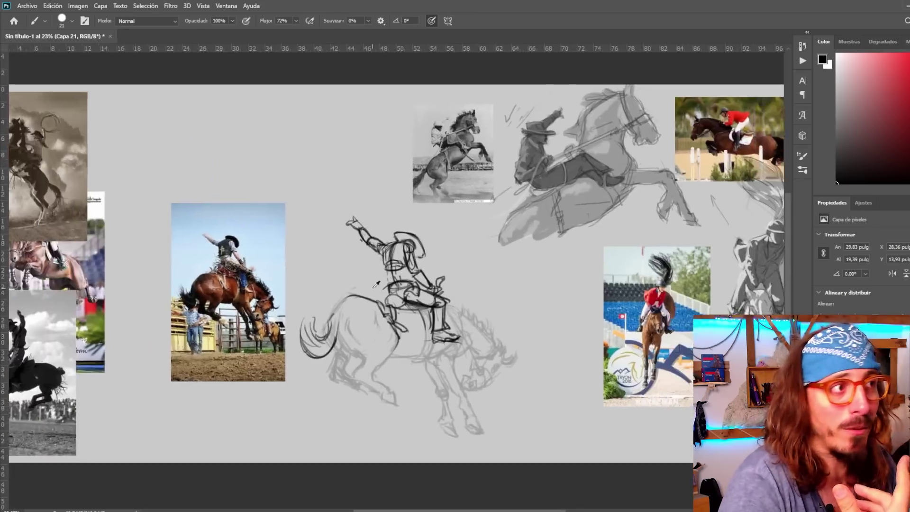
pyautogui.keyDown('alt'); pyautogui.scroll(-2, 376, 284); pyautogui.keyUp('alt')
pyautogui.keyDown('alt'); pyautogui.scroll(4, 364, 281); pyautogui.keyUp('alt')
pyautogui.keyDown('alt'); pyautogui.scroll(-3, 355, 279); pyautogui.keyUp('alt')
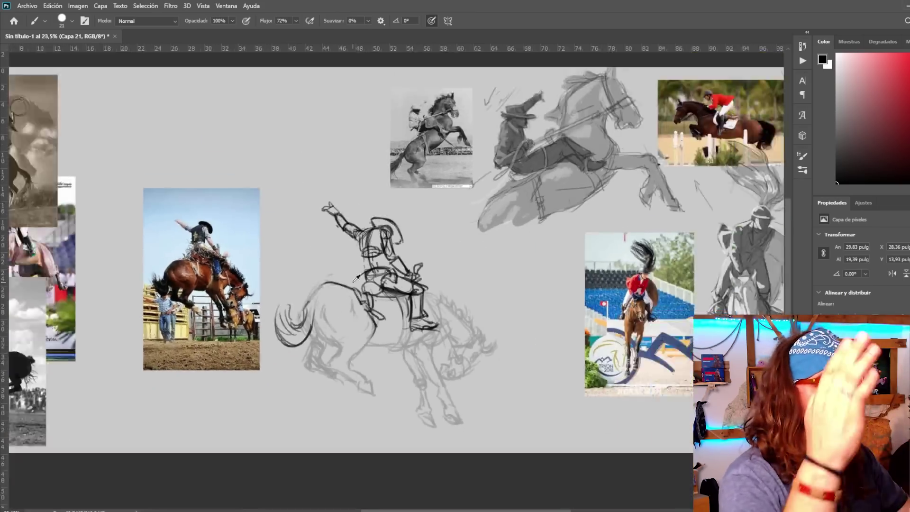
pyautogui.keyDown('alt'); pyautogui.scroll(4, 354, 282); pyautogui.keyUp('alt')
pyautogui.keyDown('alt'); pyautogui.scroll(-4, 354, 284); pyautogui.keyUp('alt')
# Lower the opacity of the rider layer and merge it with the horse layer into one faded construction sketch
pyautogui.click(821, 407)
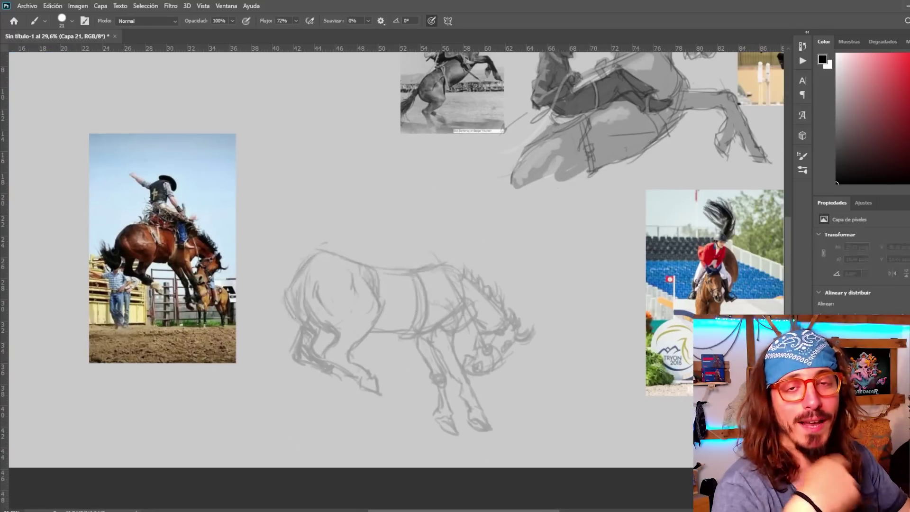
pyautogui.click(821, 407)
pyautogui.moveTo(892, 370); pyautogui.dragTo(870, 370)
pyautogui.keyDown('ctrl'); pyautogui.click(863, 420); pyautogui.keyUp('ctrl')
pyautogui.hotkey('ctrl', 'e')
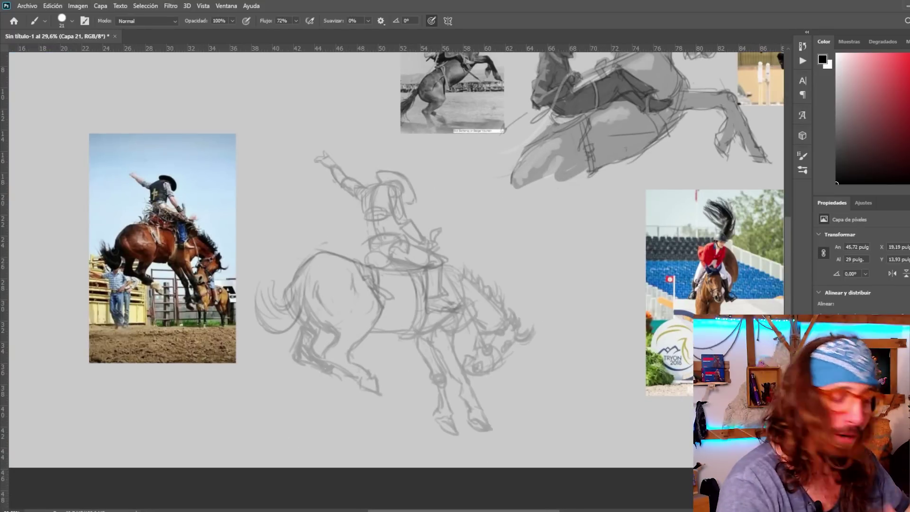
pyautogui.keyDown('alt'); pyautogui.scroll(-1, 406, 177); pyautogui.keyUp('alt')
pyautogui.keyDown('alt'); pyautogui.scroll(3, 143, 215); pyautogui.keyUp('alt')
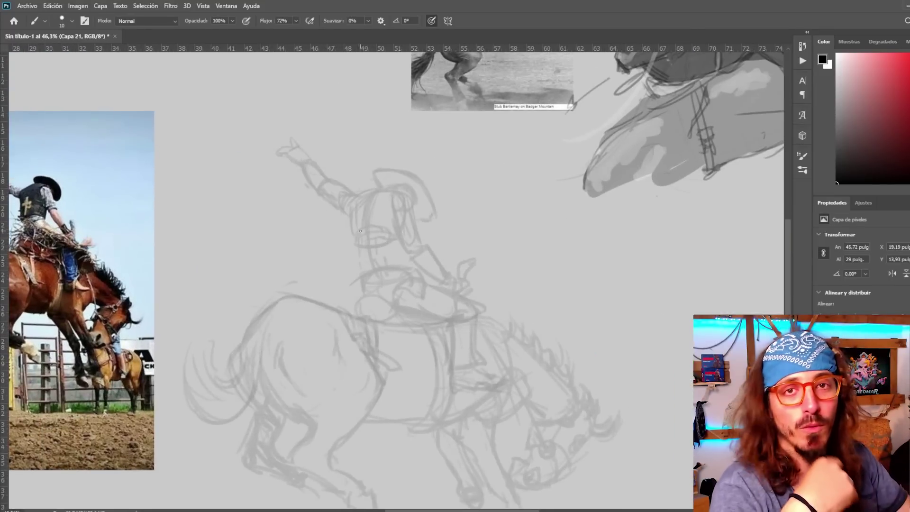
# Create a new layer and ink the rider's vest outline and the near shoulder and upper sleeve over the faded sketch
pyautogui.keyDown('alt'); pyautogui.scroll(2, 403, 211); pyautogui.keyUp('alt')
pyautogui.hotkey('ctrl', 'shift', 'alt', 'n')
pyautogui.moveTo(411, 190); pyautogui.dragTo(388, 223)
pyautogui.moveTo(339, 189)
pyautogui.mouseDown()
pyautogui.moveTo(390, 178)
pyautogui.moveTo(334, 274)
pyautogui.moveTo(406, 283)
pyautogui.mouseUp()
pyautogui.moveTo(390, 204); pyautogui.dragTo(405, 264)
# Ink the rider's raised arm with its rolled cuff and open hand
pyautogui.keyDown('alt'); pyautogui.scroll(-4, 269, 200); pyautogui.keyUp('alt')
pyautogui.moveTo(336, 189); pyautogui.dragTo(266, 204)
pyautogui.keyDown('alt'); pyautogui.scroll(4, 284, 187); pyautogui.keyUp('alt')
pyautogui.moveTo(267, 206); pyautogui.dragTo(279, 211)
pyautogui.moveTo(294, 187); pyautogui.dragTo(279, 200)
pyautogui.moveTo(287, 186); pyautogui.dragTo(275, 200)
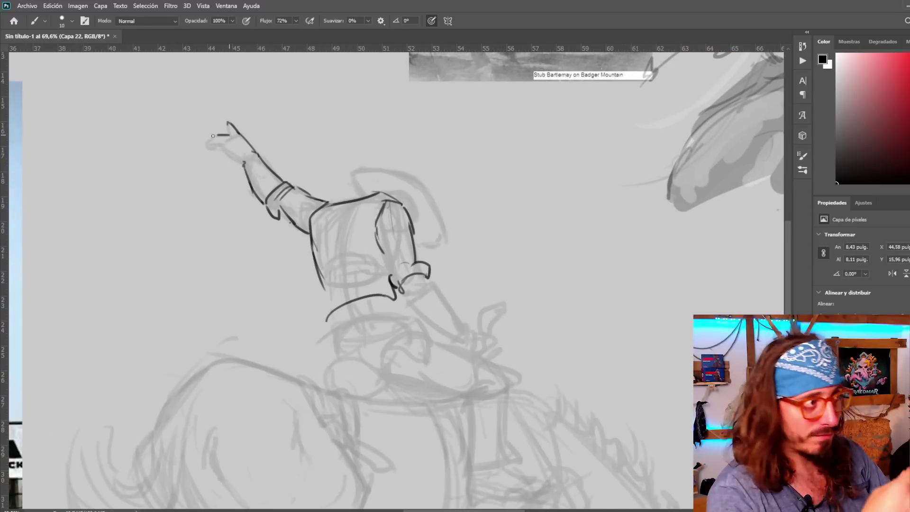
pyautogui.moveTo(223, 138); pyautogui.dragTo(209, 142)
pyautogui.keyDown('alt'); pyautogui.scroll(1, 285, 237); pyautogui.keyUp('alt')
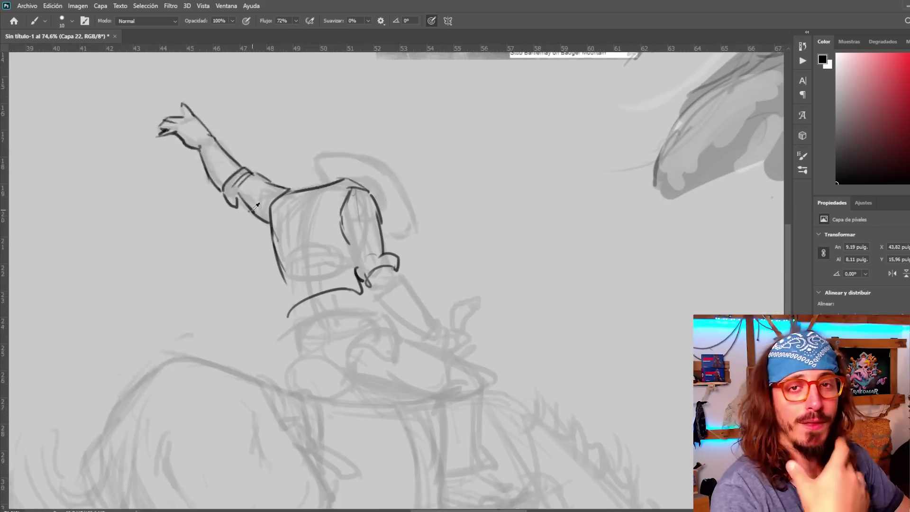
# Ink the vest's back seam and lower hem, the rider's waistband and the curve of the hips
pyautogui.scroll(1, 289, 284)
pyautogui.moveTo(288, 299); pyautogui.dragTo(282, 328)
pyautogui.moveTo(316, 206)
pyautogui.mouseDown()
pyautogui.moveTo(304, 225)
pyautogui.moveTo(307, 320)
pyautogui.moveTo(356, 334)
pyautogui.mouseUp()
pyautogui.keyDown('alt'); pyautogui.scroll(-4, 264, 254); pyautogui.keyUp('alt')
pyautogui.keyDown('alt'); pyautogui.scroll(3, 283, 327); pyautogui.keyUp('alt')
pyautogui.keyDown('alt'); pyautogui.scroll(-4, 332, 328); pyautogui.keyUp('alt')
pyautogui.keyDown('alt'); pyautogui.scroll(5, 531, 218); pyautogui.keyUp('alt')
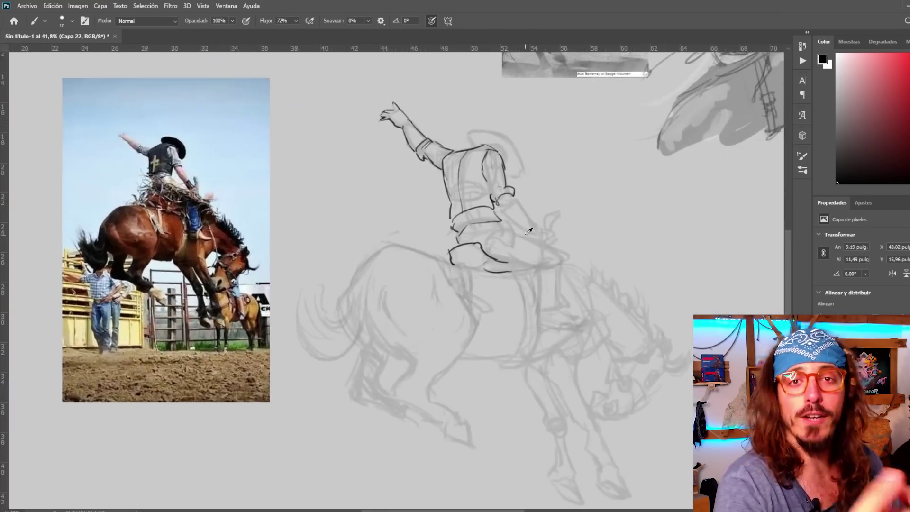
# Ink the rider's lowered forearm, wristband and the hand gripping the upright handle
pyautogui.moveTo(505, 181); pyautogui.dragTo(524, 214)
pyautogui.moveTo(520, 174); pyautogui.dragTo(572, 241)
pyautogui.moveTo(487, 192)
pyautogui.mouseDown()
pyautogui.moveTo(565, 255)
pyautogui.moveTo(489, 216)
pyautogui.moveTo(498, 235)
pyautogui.mouseUp()
pyautogui.keyDown('alt'); pyautogui.scroll(-4, 455, 263); pyautogui.keyUp('alt')
pyautogui.keyDown('alt'); pyautogui.scroll(3, 503, 251); pyautogui.keyUp('alt')
pyautogui.moveTo(506, 240); pyautogui.dragTo(505, 266)
pyautogui.moveTo(523, 256); pyautogui.dragTo(543, 280)
pyautogui.moveTo(547, 221); pyautogui.dragTo(540, 258)
pyautogui.moveTo(528, 219); pyautogui.dragTo(525, 254)
# Ink the rider's hat with its crown and wide drooping brim
pyautogui.scroll(-4, 521, 252)
pyautogui.scroll(4, 512, 192)
pyautogui.moveTo(435, 174); pyautogui.dragTo(460, 183)
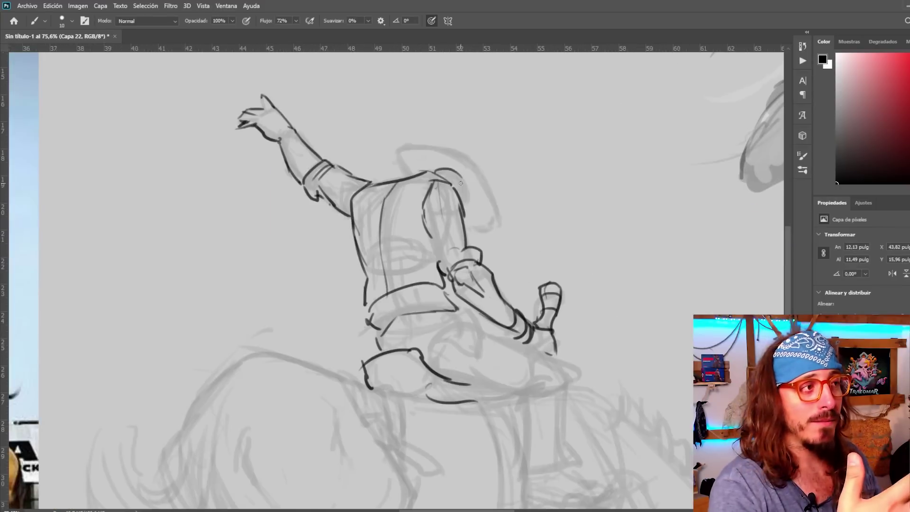
pyautogui.moveTo(427, 146); pyautogui.dragTo(464, 159)
pyautogui.moveTo(464, 160); pyautogui.dragTo(504, 221)
pyautogui.moveTo(501, 213)
pyautogui.mouseDown()
pyautogui.moveTo(477, 232)
pyautogui.moveTo(466, 224)
pyautogui.mouseUp()
# Ink the top line of the rider's thigh and the upright piece behind the saddle
pyautogui.moveTo(474, 312)
pyautogui.mouseDown()
pyautogui.moveTo(439, 226)
pyautogui.moveTo(442, 234)
pyautogui.mouseUp()
pyautogui.moveTo(444, 239); pyautogui.dragTo(525, 273)
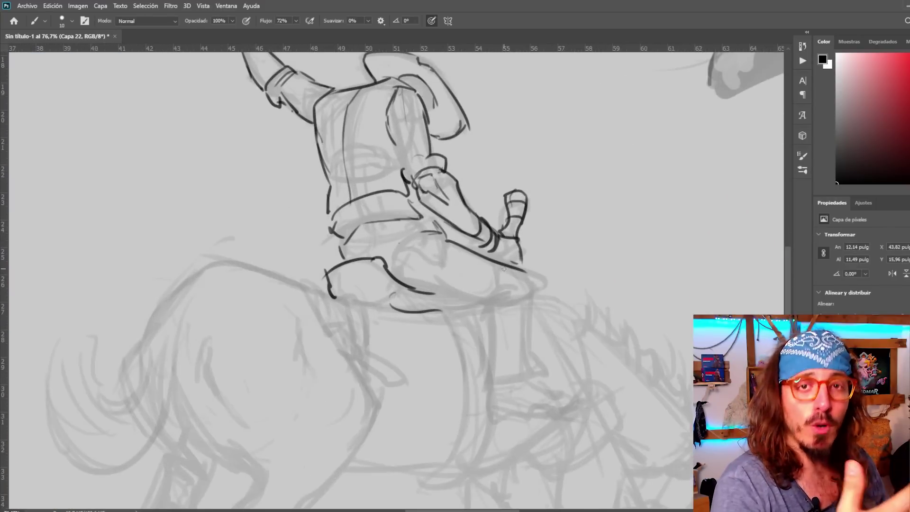
pyautogui.scroll(-3, 490, 283)
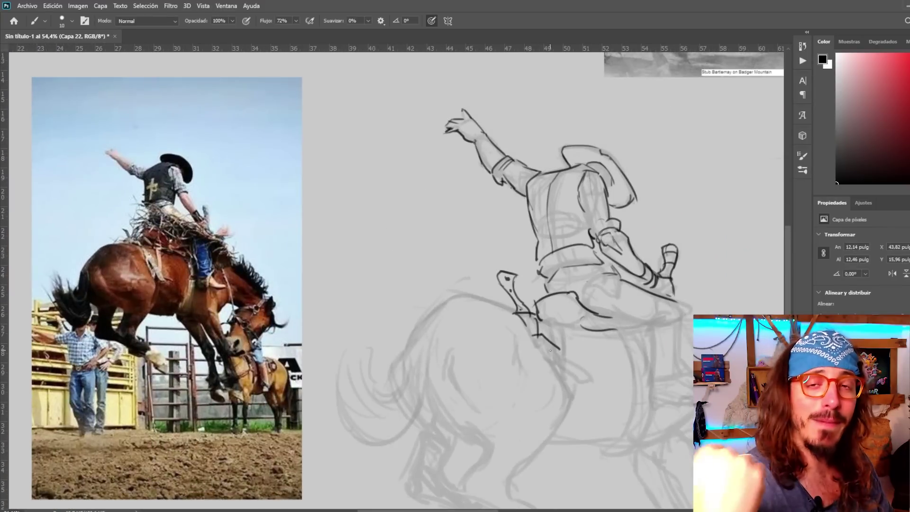
# Ink the saddle's rear edge, buckle and hanging strap behind the rider
pyautogui.moveTo(547, 354); pyautogui.dragTo(576, 378)
pyautogui.moveTo(575, 378); pyautogui.dragTo(594, 377)
pyautogui.moveTo(547, 320); pyautogui.dragTo(552, 343)
pyautogui.moveTo(547, 318); pyautogui.dragTo(562, 350)
pyautogui.scroll(-4, 497, 289)
pyautogui.scroll(5, 489, 331)
pyautogui.moveTo(345, 288); pyautogui.dragTo(404, 299)
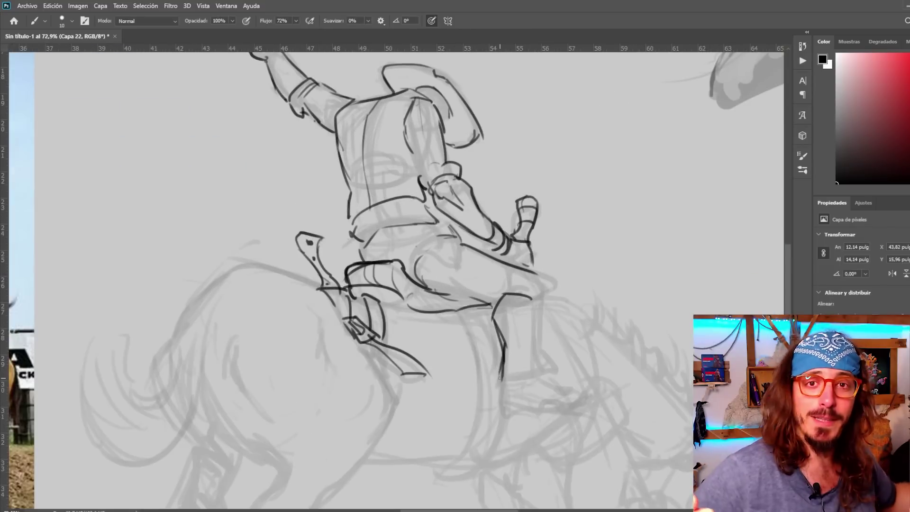
# Ink the rider's lower leg and boot against the horse's side
pyautogui.moveTo(503, 349); pyautogui.dragTo(545, 368)
pyautogui.keyDown('alt'); pyautogui.scroll(-4, 413, 279); pyautogui.keyUp('alt')
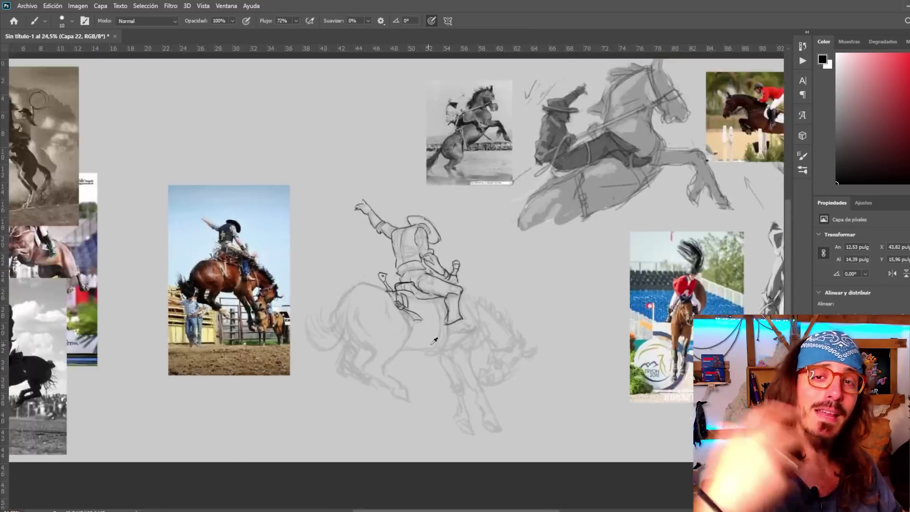
pyautogui.keyDown('alt'); pyautogui.scroll(4, 459, 314); pyautogui.keyUp('alt')
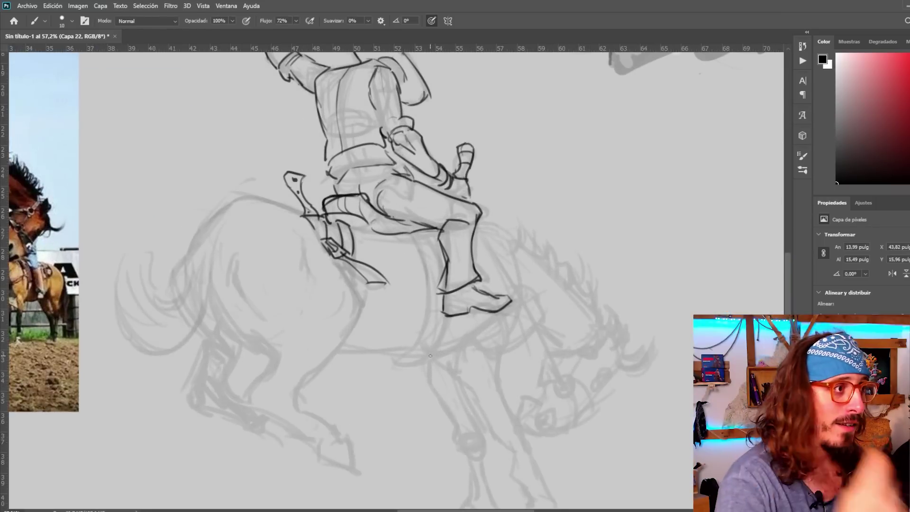
# Ink the stirrup, the girth strap and the horse's belly line
pyautogui.keyDown('alt'); pyautogui.scroll(-2, 431, 356); pyautogui.keyUp('alt')
pyautogui.keyDown('alt'); pyautogui.scroll(2, 449, 272); pyautogui.keyUp('alt')
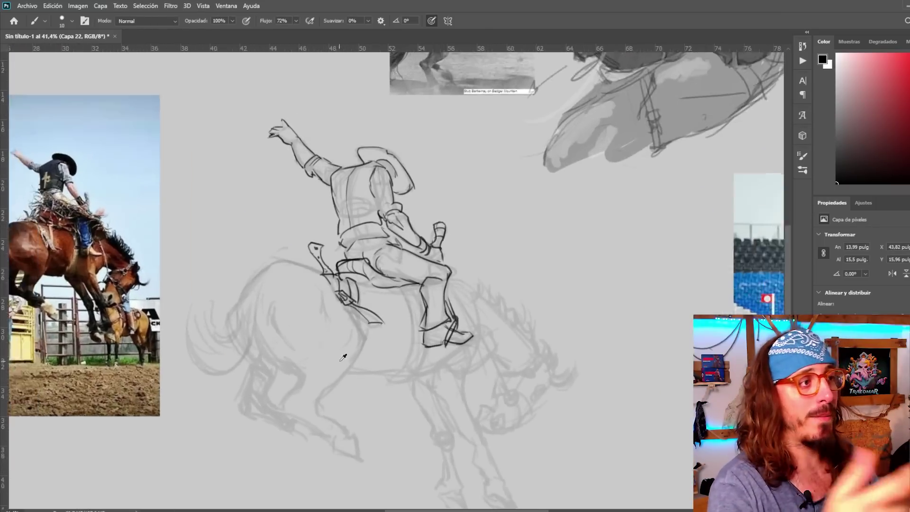
pyautogui.moveTo(418, 310); pyautogui.dragTo(437, 302)
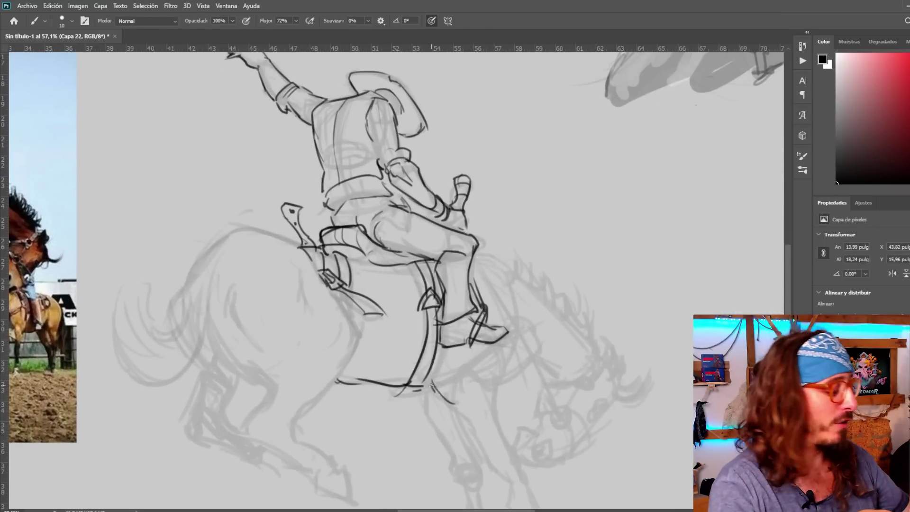
# Ink both of the horse's forelegs from the elbows down to the fetlocks and hooves
pyautogui.moveTo(432, 385); pyautogui.dragTo(468, 413)
pyautogui.moveTo(472, 356); pyautogui.dragTo(476, 380)
pyautogui.moveTo(501, 368); pyautogui.dragTo(493, 392)
pyautogui.moveTo(493, 389); pyautogui.dragTo(499, 425)
pyautogui.scroll(-2, 498, 417)
pyautogui.moveTo(463, 325); pyautogui.dragTo(497, 379)
pyautogui.moveTo(498, 383); pyautogui.dragTo(492, 396)
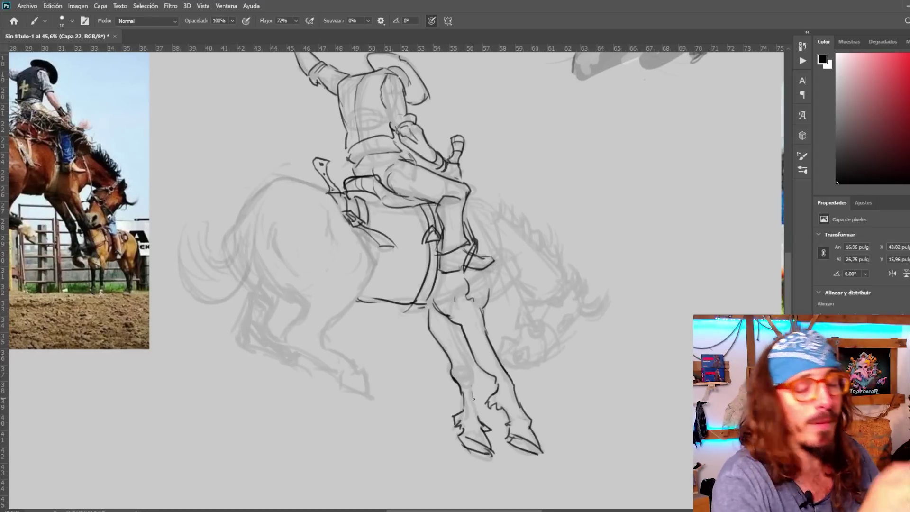
# Ink the horse's chest, eye and bridle, plus the loose mane and forelock
pyautogui.moveTo(475, 366); pyautogui.dragTo(482, 422)
pyautogui.scroll(-1, 441, 280)
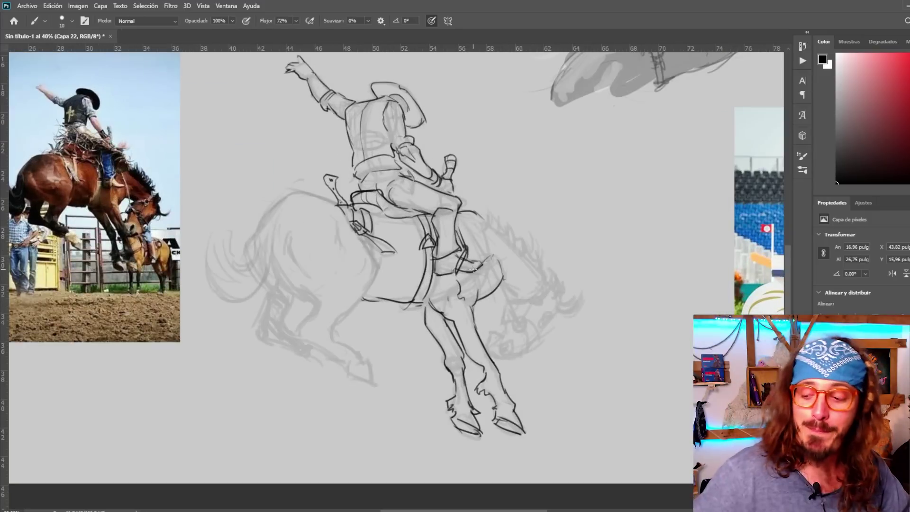
pyautogui.moveTo(525, 328); pyautogui.dragTo(526, 348)
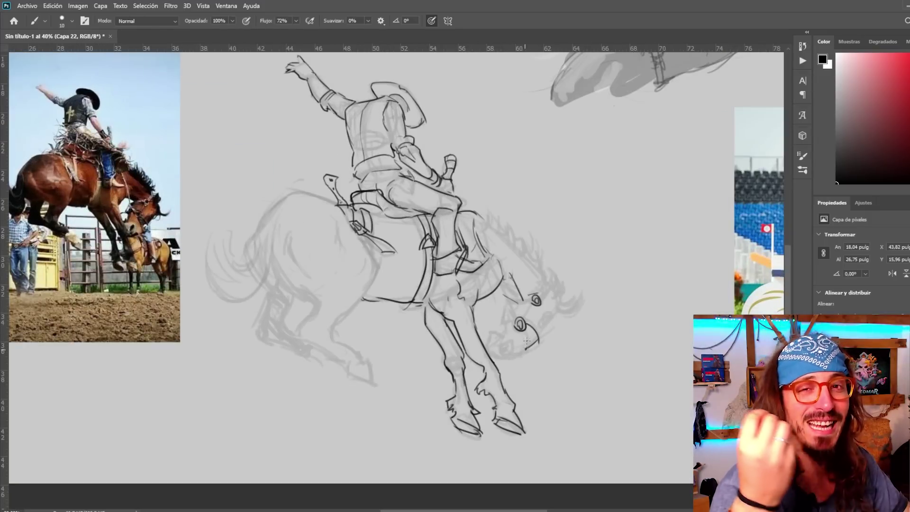
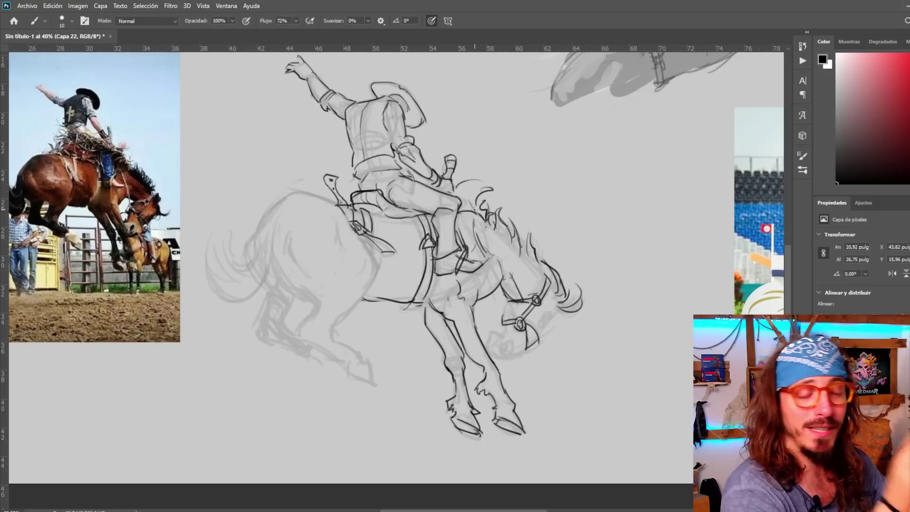
pyautogui.moveTo(471, 202); pyautogui.dragTo(489, 188)
# Ink the horse's rump, flank contours and near hind leg down to the fetlock
pyautogui.moveTo(261, 229); pyautogui.dragTo(289, 291)
pyautogui.scroll(2, 284, 297)
pyautogui.moveTo(331, 240); pyautogui.dragTo(397, 262)
pyautogui.scroll(-1, 463, 210)
pyautogui.moveTo(353, 239); pyautogui.dragTo(296, 298)
pyautogui.moveTo(296, 296); pyautogui.dragTo(298, 310)
pyautogui.moveTo(331, 266)
pyautogui.mouseDown()
pyautogui.moveTo(296, 298)
pyautogui.moveTo(331, 328)
pyautogui.mouseUp()
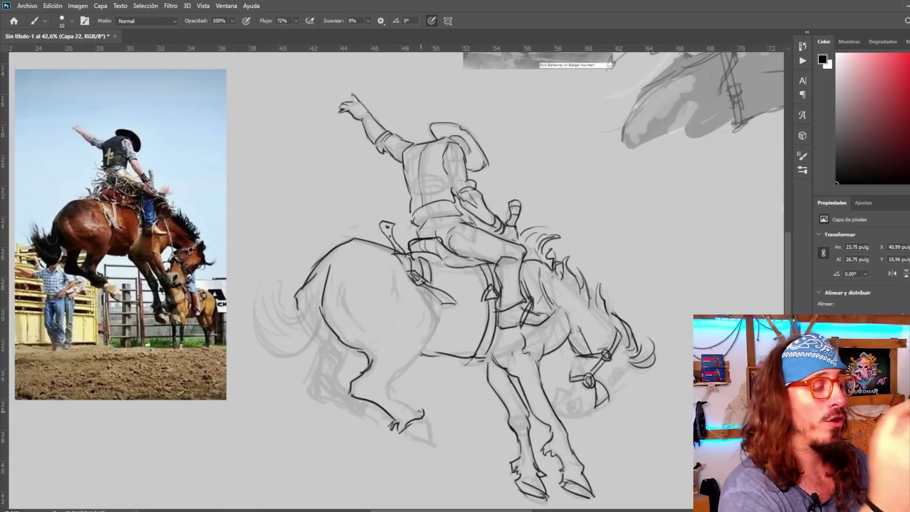
pyautogui.moveTo(391, 267); pyautogui.dragTo(399, 297)
pyautogui.moveTo(346, 284)
pyautogui.mouseDown()
pyautogui.moveTo(342, 302)
pyautogui.moveTo(369, 334)
pyautogui.mouseUp()
pyautogui.scroll(-2, 429, 340)
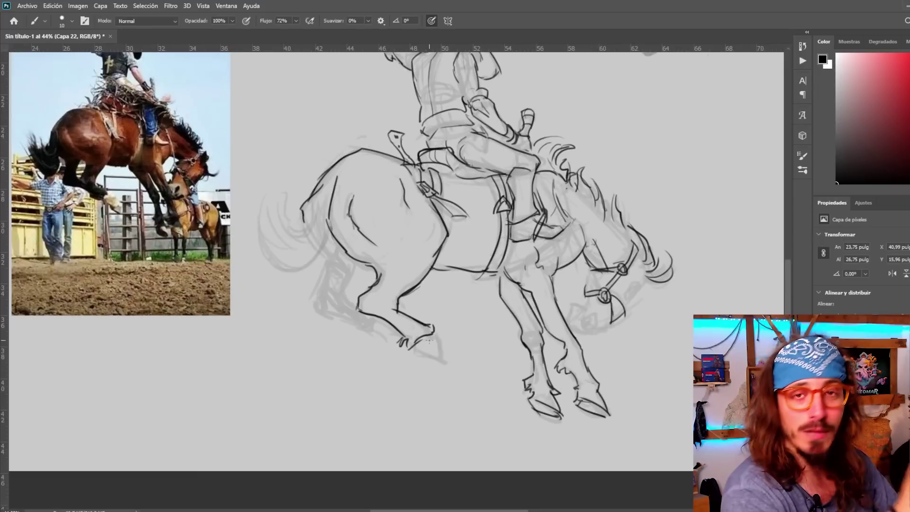
pyautogui.hotkey('ctrl', 'z')
# Ink the horse's upswept tail with its outer curve and flying strands
pyautogui.moveTo(285, 272); pyautogui.dragTo(260, 193)
pyautogui.moveTo(260, 237); pyautogui.dragTo(275, 178)
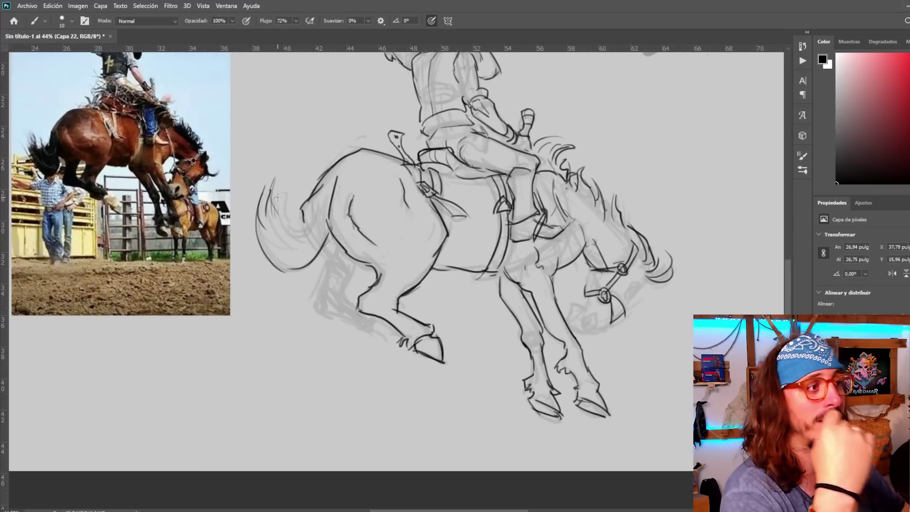
pyautogui.moveTo(317, 214); pyautogui.dragTo(285, 205)
pyautogui.moveTo(309, 233)
pyautogui.mouseDown()
pyautogui.moveTo(256, 173)
pyautogui.moveTo(306, 261)
pyautogui.mouseUp()
pyautogui.hotkey('ctrl', 'z')
pyautogui.moveTo(290, 244); pyautogui.dragTo(255, 199)
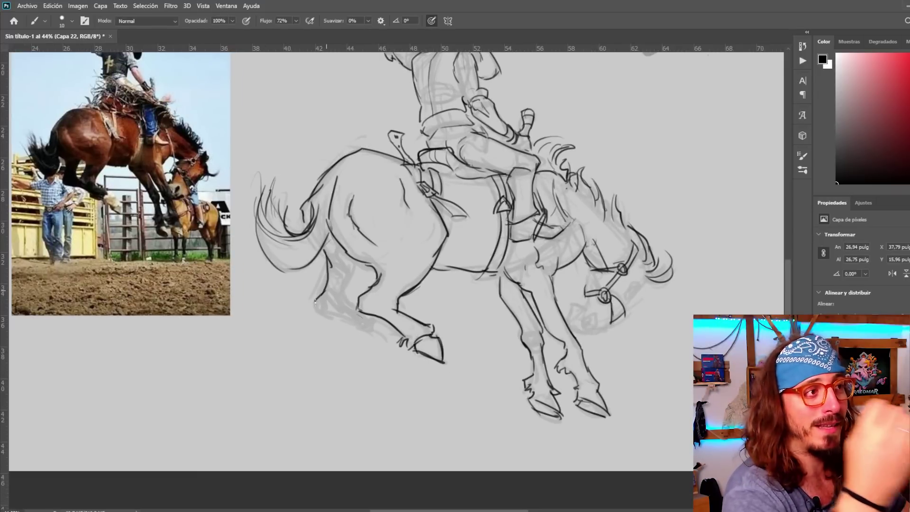
# Ink the far hind leg and hatch both far legs dark to push them back
pyautogui.moveTo(329, 256); pyautogui.dragTo(332, 315)
pyautogui.scroll(-1, 332, 309)
pyautogui.moveTo(462, 327); pyautogui.dragTo(498, 441)
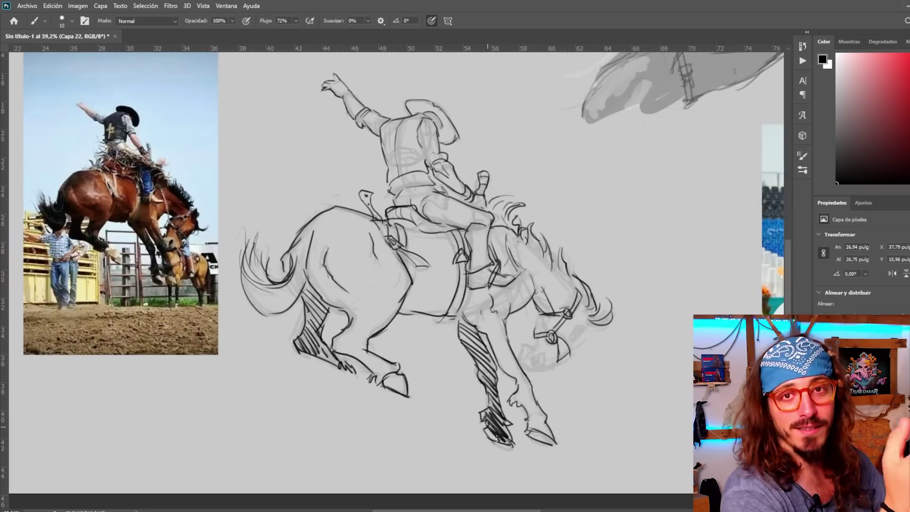
pyautogui.scroll(-1, 449, 382)
pyautogui.scroll(4, 449, 382)
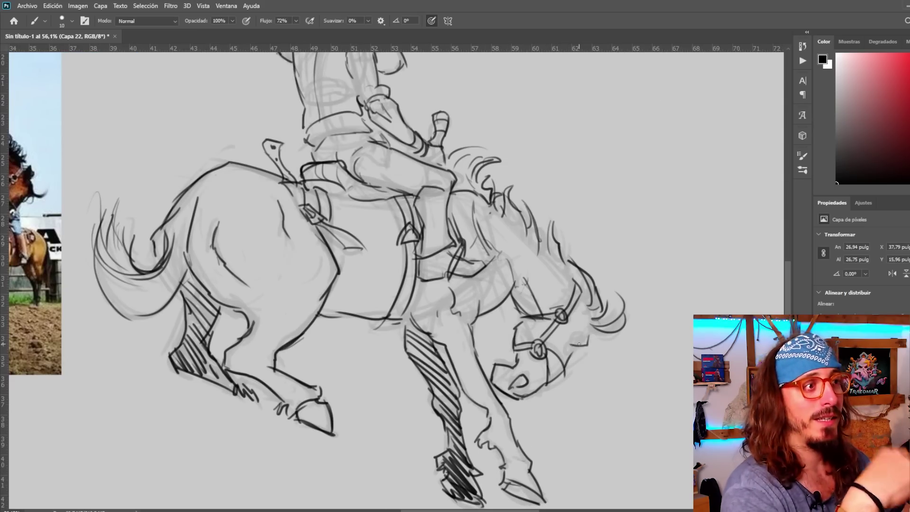
# Ink the horse's muzzle, nostril and jaw below the bridle
pyautogui.moveTo(579, 345); pyautogui.dragTo(570, 338)
pyautogui.scroll(-6, 514, 384)
pyautogui.scroll(5, 559, 384)
pyautogui.moveTo(506, 346); pyautogui.dragTo(537, 337)
pyautogui.scroll(-7, 506, 313)
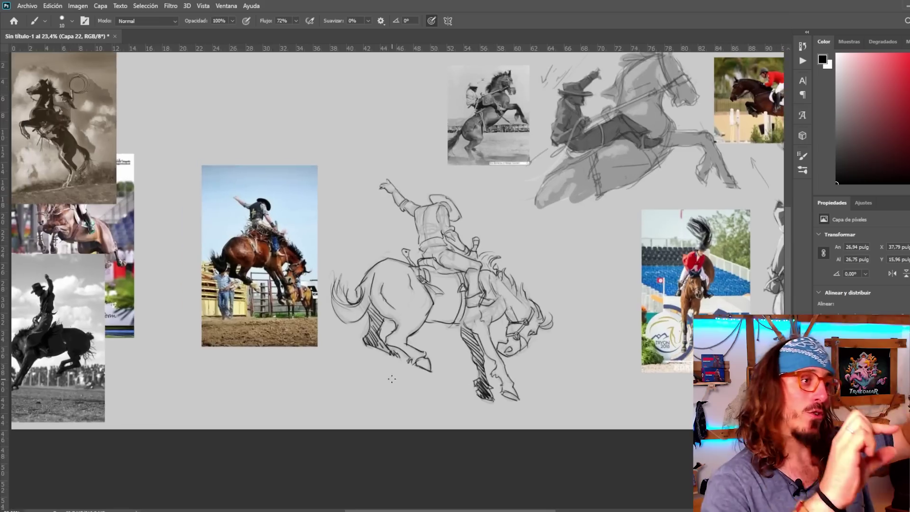
# Add gear behind the saddle, a curved loop in front of the rider and dark shading under the hat brim
pyautogui.scroll(3, 392, 379)
pyautogui.scroll(-4, 539, 305)
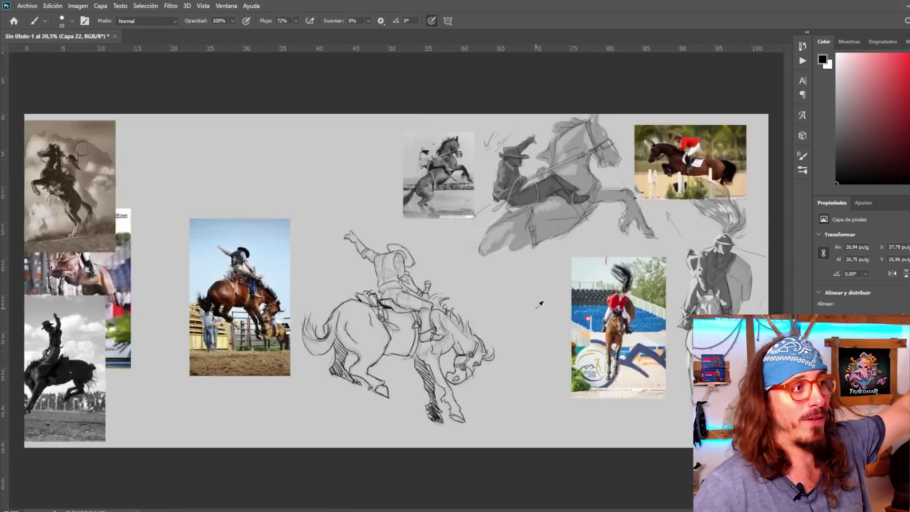
pyautogui.scroll(3, 420, 317)
pyautogui.scroll(-1, 473, 282)
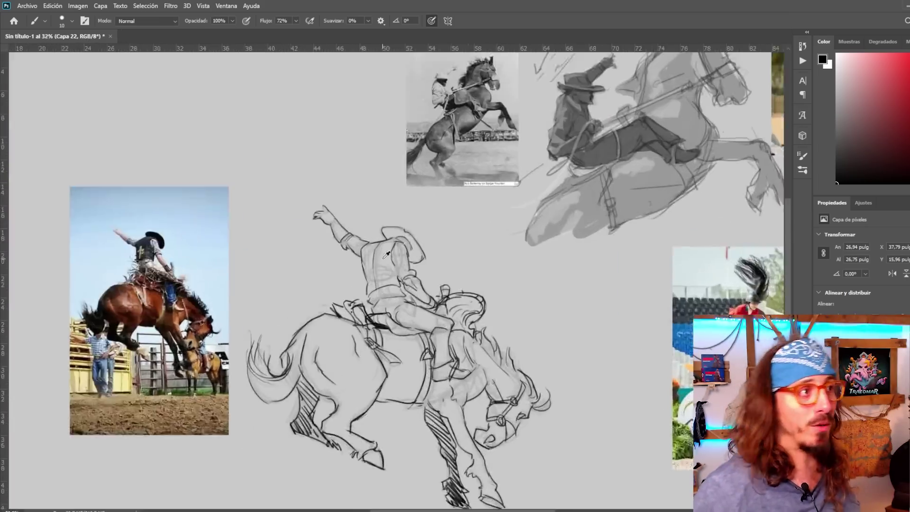
pyautogui.scroll(2, 426, 237)
pyautogui.scroll(1, 417, 219)
pyautogui.scroll(-3, 427, 226)
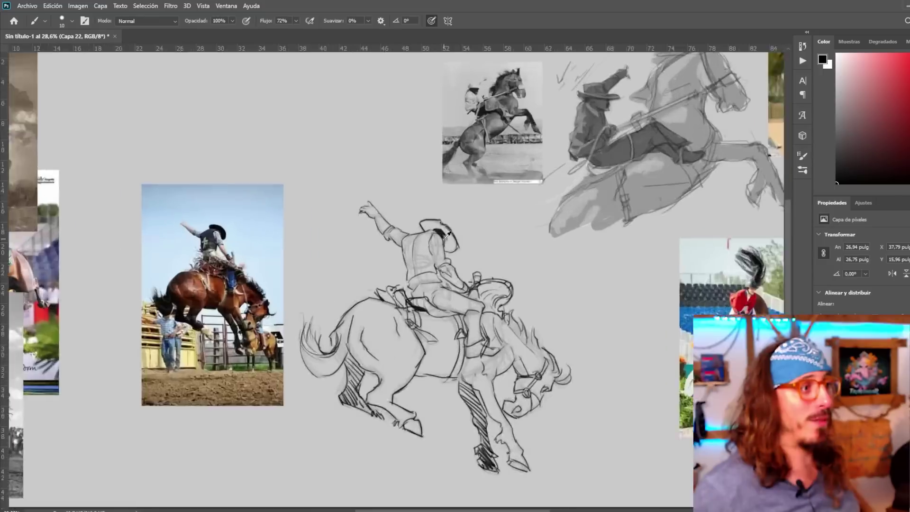
pyautogui.scroll(2, 421, 223)
pyautogui.scroll(-3, 469, 268)
pyautogui.scroll(1, 402, 383)
pyautogui.scroll(2, 316, 369)
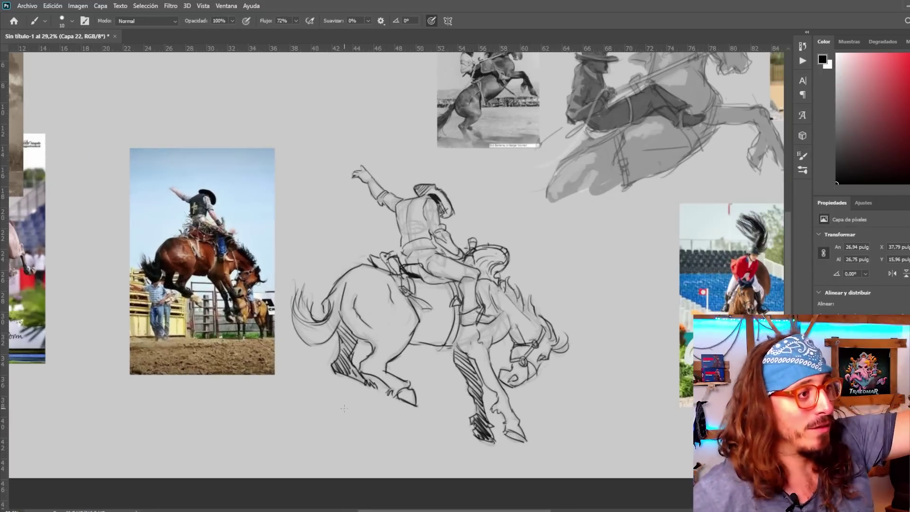
# Try diagonal action lines under the hooves and through the rider's raised arm in both the photo and the drawing
pyautogui.moveTo(157, 288); pyautogui.dragTo(278, 346)
pyautogui.hotkey('ctrl', 'z')
pyautogui.moveTo(329, 377)
pyautogui.mouseDown()
pyautogui.moveTo(539, 471)
pyautogui.moveTo(546, 461)
pyautogui.mouseUp()
pyautogui.hotkey('ctrl', 'z')
pyautogui.moveTo(156, 284); pyautogui.dragTo(285, 348)
pyautogui.moveTo(158, 172); pyautogui.dragTo(308, 324)
pyautogui.moveTo(330, 156); pyautogui.dragTo(640, 403)
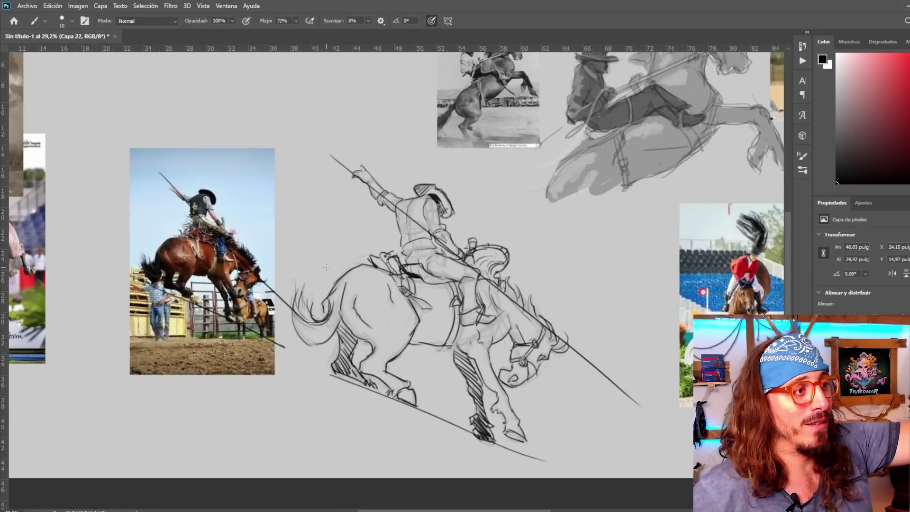
pyautogui.hotkey('ctrl', 'z')
pyautogui.hotkey('ctrl', 'z')
pyautogui.hotkey('ctrl', 'z')
pyautogui.hotkey('ctrl', 'z')
# Draw direction arrows around the study, pointing down beside the forelegs and head and up around the rider
pyautogui.scroll(-2, 334, 364)
pyautogui.scroll(3, 376, 336)
pyautogui.moveTo(571, 289); pyautogui.dragTo(622, 465)
pyautogui.moveTo(593, 422); pyautogui.dragTo(620, 470)
pyautogui.moveTo(415, 390); pyautogui.dragTo(453, 468)
pyautogui.moveTo(373, 165)
pyautogui.mouseDown()
pyautogui.moveTo(306, 94)
pyautogui.moveTo(316, 96)
pyautogui.mouseUp()
pyautogui.moveTo(479, 233); pyautogui.dragTo(462, 190)
pyautogui.moveTo(462, 204); pyautogui.dragTo(470, 195)
pyautogui.moveTo(329, 232); pyautogui.dragTo(326, 209)
pyautogui.moveTo(319, 215); pyautogui.dragTo(332, 213)
pyautogui.scroll(-3, 456, 375)
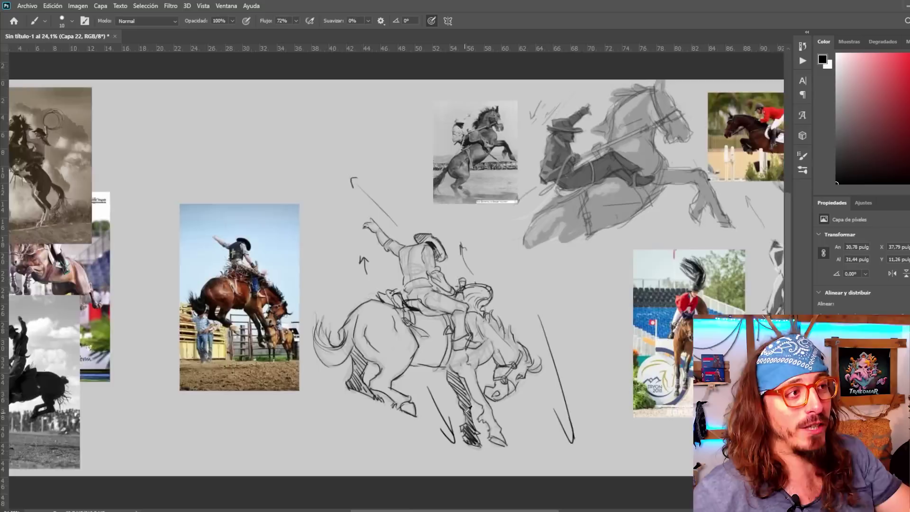
pyautogui.scroll(2, 379, 412)
pyautogui.scroll(1, 374, 413)
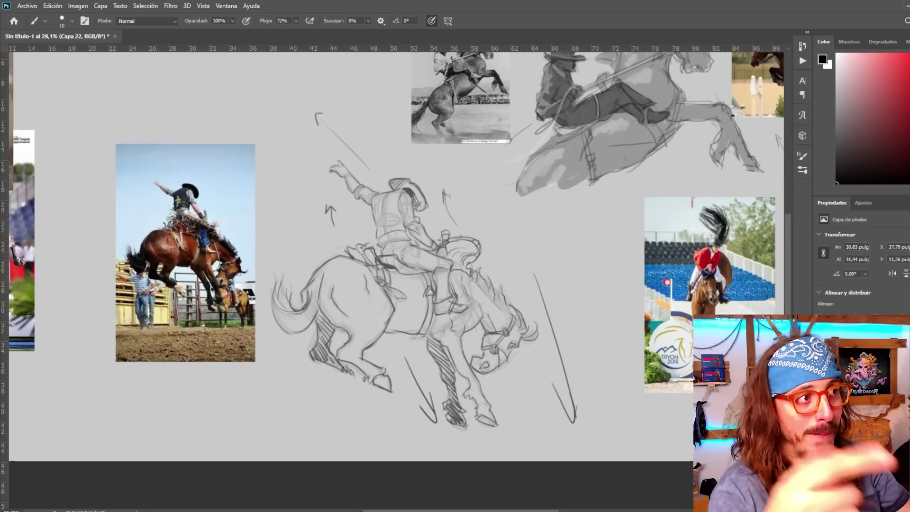
# Create a new layer and block in the rider's hat, torso, arms and legs with flat grey
pyautogui.hotkey('ctrl', 'alt', 'shift', 'n')
pyautogui.moveTo(399, 232)
pyautogui.mouseDown()
pyautogui.moveTo(385, 207)
pyautogui.moveTo(403, 188)
pyautogui.moveTo(419, 201)
pyautogui.mouseUp()
pyautogui.moveTo(403, 247); pyautogui.dragTo(442, 290)
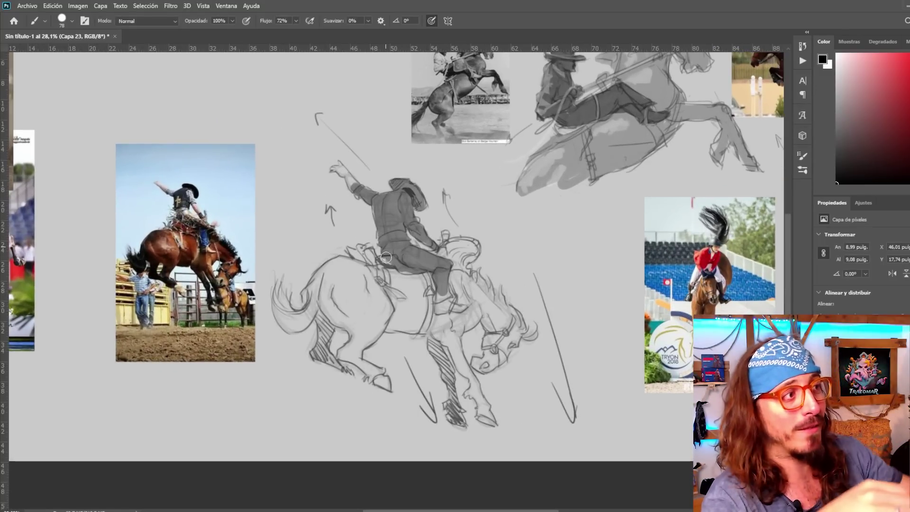
pyautogui.moveTo(392, 264); pyautogui.dragTo(386, 258)
# Fill the horse's body, neck, head and legs with the same flat grey
pyautogui.scroll(-1, 355, 336)
pyautogui.scroll(3, 355, 337)
pyautogui.moveTo(299, 301)
pyautogui.mouseDown()
pyautogui.moveTo(339, 244)
pyautogui.moveTo(372, 339)
pyautogui.moveTo(342, 360)
pyautogui.moveTo(313, 346)
pyautogui.moveTo(389, 394)
pyautogui.moveTo(423, 315)
pyautogui.moveTo(479, 332)
pyautogui.moveTo(545, 327)
pyautogui.moveTo(507, 402)
pyautogui.moveTo(517, 418)
pyautogui.moveTo(459, 346)
pyautogui.moveTo(488, 441)
pyautogui.moveTo(545, 355)
pyautogui.moveTo(351, 228)
pyautogui.mouseUp()
pyautogui.scroll(-1, 437, 269)
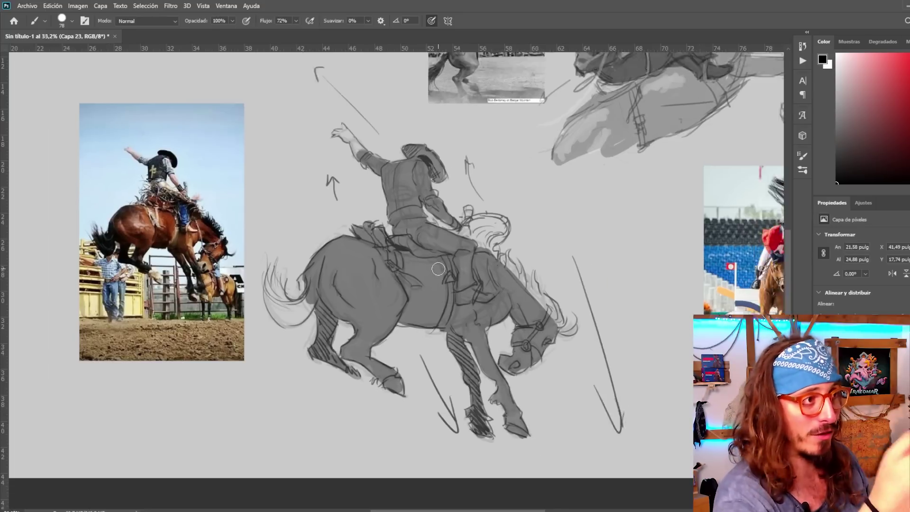
# Extend the flat grey fill into the horse's tail using a smaller brush
pyautogui.scroll(4, 204, 289)
pyautogui.moveTo(365, 306)
pyautogui.mouseDown()
pyautogui.moveTo(308, 304)
pyautogui.moveTo(327, 333)
pyautogui.mouseUp()
pyautogui.moveTo(318, 297); pyautogui.dragTo(299, 265)
pyautogui.scroll(-5, 381, 298)
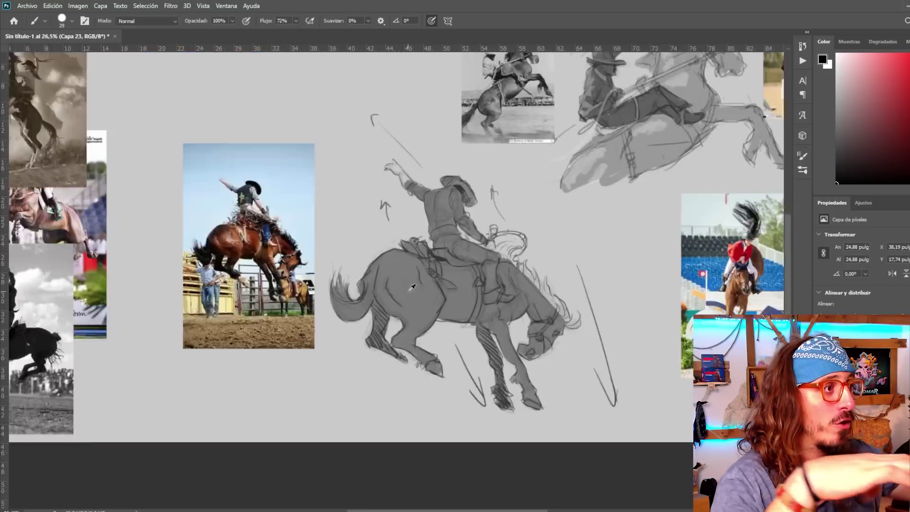
# Fill the mane, the loop and the rider's raised hand with grey, and lighten the whole silhouette's tone
pyautogui.scroll(6, 536, 283)
pyautogui.moveTo(517, 244)
pyautogui.mouseDown()
pyautogui.moveTo(544, 306)
pyautogui.moveTo(603, 363)
pyautogui.moveTo(613, 353)
pyautogui.moveTo(616, 368)
pyautogui.mouseUp()
pyautogui.moveTo(502, 259)
pyautogui.mouseDown()
pyautogui.moveTo(509, 208)
pyautogui.moveTo(445, 199)
pyautogui.mouseUp()
pyautogui.scroll(-4, 352, 96)
pyautogui.scroll(4, 311, 151)
pyautogui.moveTo(332, 175); pyautogui.dragTo(312, 152)
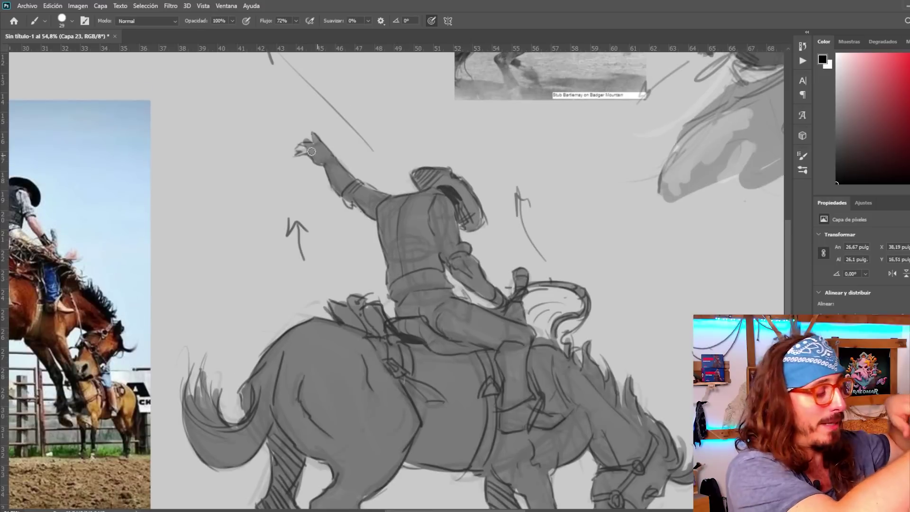
pyautogui.scroll(-5, 403, 226)
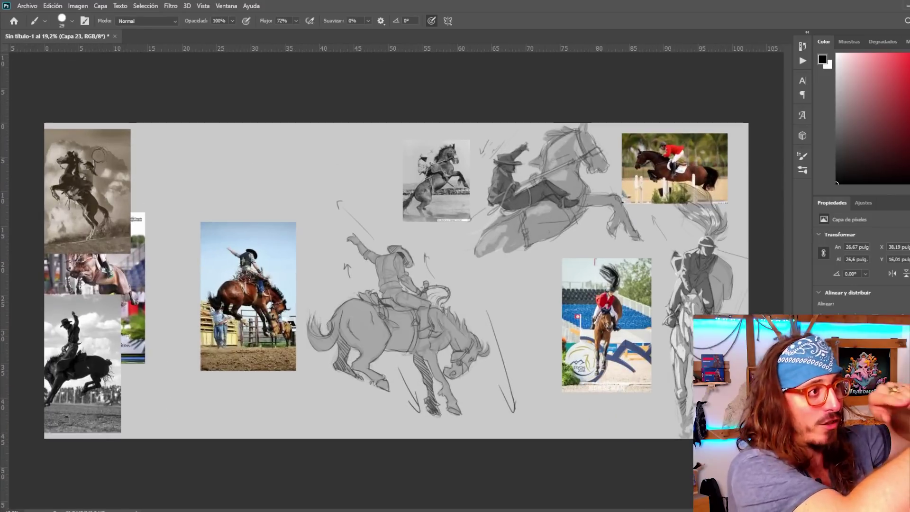
# Create a new layer and fill the rider's hat, torso, arms, trousers and boots with dark grey
pyautogui.hotkey('ctrl', 'shift', 'n')
pyautogui.scroll(4, 400, 313)
pyautogui.moveTo(388, 188)
pyautogui.mouseDown()
pyautogui.moveTo(390, 246)
pyautogui.moveTo(399, 188)
pyautogui.moveTo(429, 190)
pyautogui.moveTo(372, 230)
pyautogui.mouseUp()
pyautogui.moveTo(355, 188)
pyautogui.mouseDown()
pyautogui.moveTo(403, 255)
pyautogui.moveTo(364, 257)
pyautogui.mouseUp()
pyautogui.moveTo(324, 164); pyautogui.dragTo(349, 178)
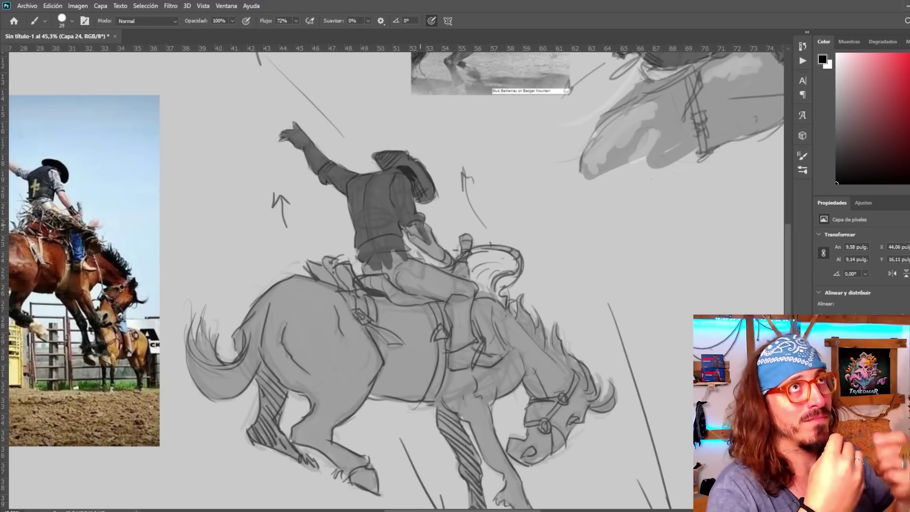
pyautogui.moveTo(421, 224); pyautogui.dragTo(464, 273)
pyautogui.moveTo(397, 261)
pyautogui.mouseDown()
pyautogui.moveTo(429, 287)
pyautogui.moveTo(420, 266)
pyautogui.mouseUp()
pyautogui.moveTo(410, 251)
pyautogui.mouseDown()
pyautogui.moveTo(461, 275)
pyautogui.moveTo(452, 322)
pyautogui.moveTo(466, 318)
pyautogui.mouseUp()
pyautogui.scroll(1, 371, 191)
pyautogui.moveTo(432, 291); pyautogui.dragTo(452, 306)
pyautogui.moveTo(458, 304); pyautogui.dragTo(484, 300)
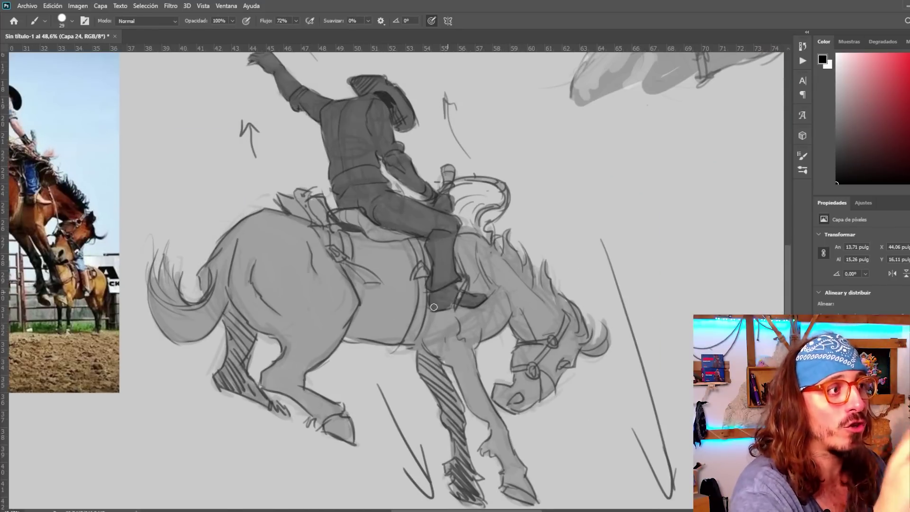
# Create another layer and paint white highlights on the rider's hat, shoulders and raised arm using a smaller brush
pyautogui.scroll(-5, 430, 370)
pyautogui.hotkey('ctrl', 'alt', 'shift', 'n')
pyautogui.press('x')
pyautogui.scroll(5, 361, 273)
pyautogui.press('[')
pyautogui.moveTo(444, 171)
pyautogui.mouseDown()
pyautogui.moveTo(493, 168)
pyautogui.moveTo(405, 215)
pyautogui.moveTo(470, 195)
pyautogui.mouseUp()
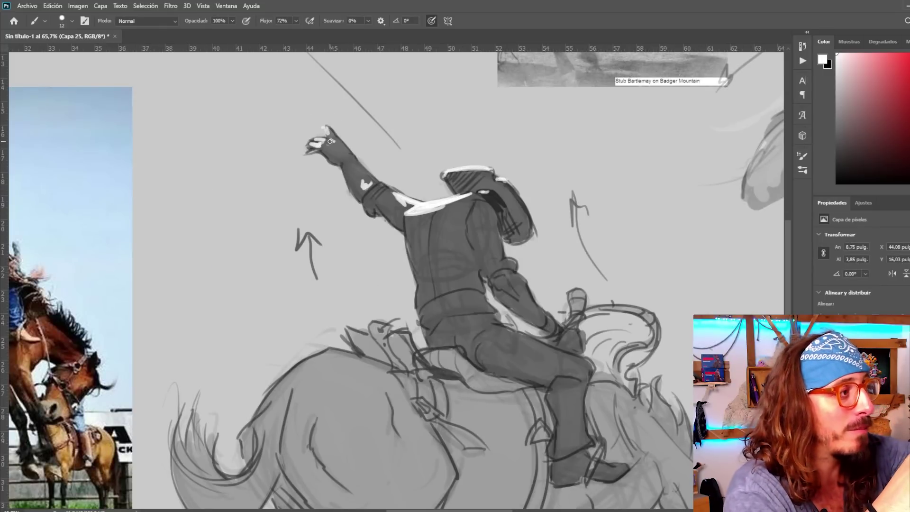
pyautogui.scroll(-1, 425, 195)
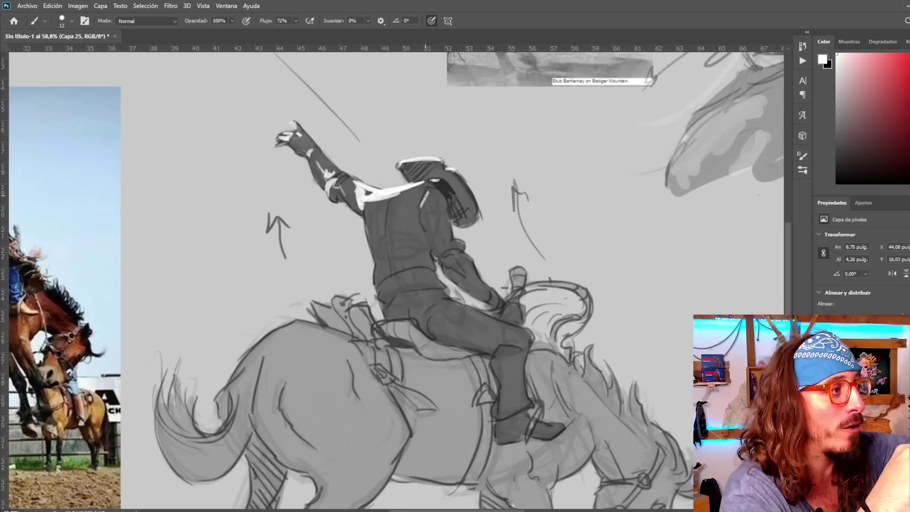
# Add white highlights along the rider's back, waist, lower sleeve and hip
pyautogui.moveTo(370, 202); pyautogui.dragTo(374, 263)
pyautogui.moveTo(392, 195); pyautogui.dragTo(384, 243)
pyautogui.moveTo(364, 328); pyautogui.dragTo(422, 296)
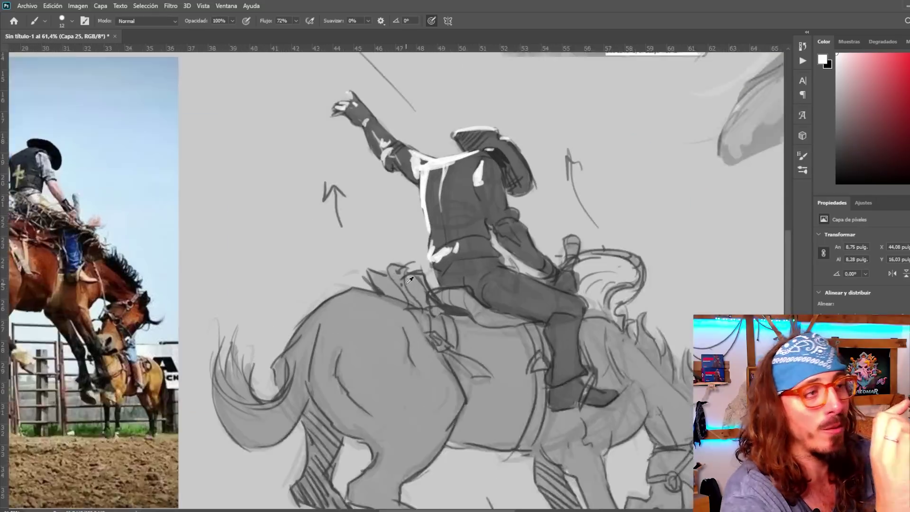
pyautogui.scroll(2, 422, 297)
pyautogui.moveTo(390, 258); pyautogui.dragTo(406, 263)
pyautogui.moveTo(501, 271); pyautogui.dragTo(527, 263)
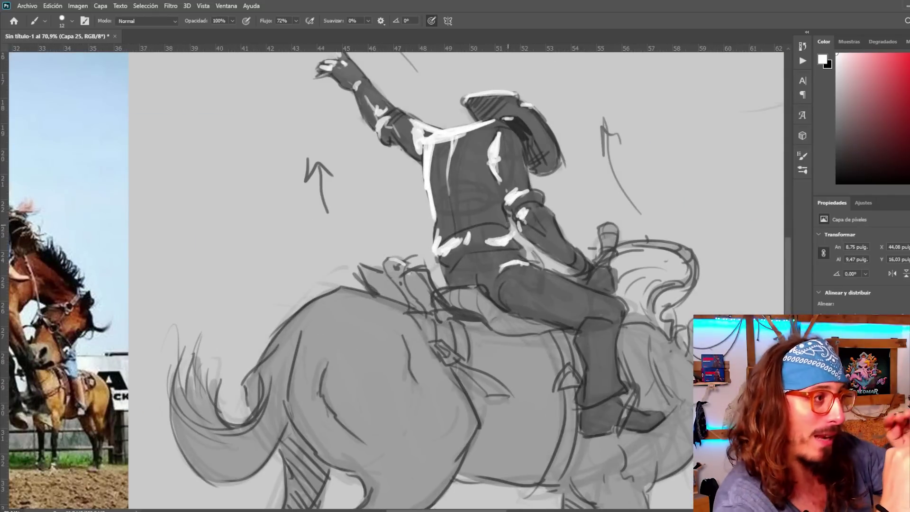
# Strengthen the white highlight where the rider's raised arm meets the shoulder
pyautogui.scroll(-2, 507, 225)
pyautogui.scroll(-3, 404, 244)
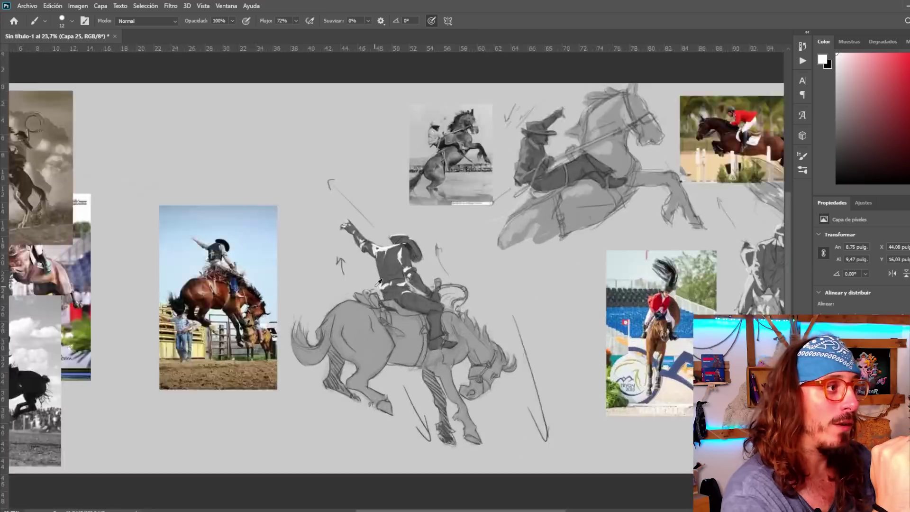
pyautogui.scroll(4, 398, 246)
pyautogui.scroll(-4, 394, 246)
pyautogui.scroll(6, 386, 248)
pyautogui.moveTo(385, 249); pyautogui.dragTo(393, 281)
pyautogui.moveTo(385, 253); pyautogui.dragTo(393, 292)
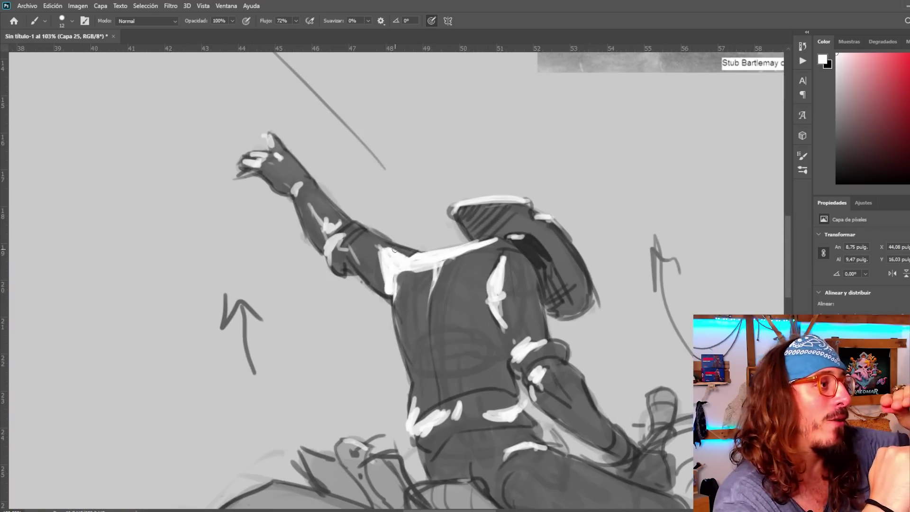
# Paint white highlights over the top of the horse's rump, the tail and the saddle's back edge
pyautogui.scroll(-5, 391, 259)
pyautogui.scroll(3, 377, 259)
pyautogui.scroll(2, 312, 380)
pyautogui.moveTo(318, 369); pyautogui.dragTo(367, 325)
pyautogui.moveTo(377, 325); pyautogui.dragTo(313, 376)
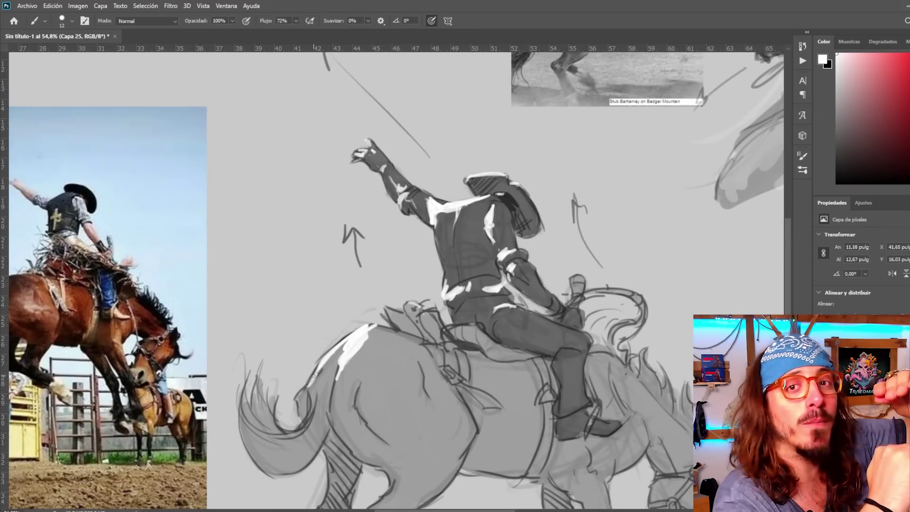
pyautogui.moveTo(408, 305); pyautogui.dragTo(419, 306)
pyautogui.moveTo(384, 307); pyautogui.dragTo(407, 315)
pyautogui.scroll(-3, 408, 310)
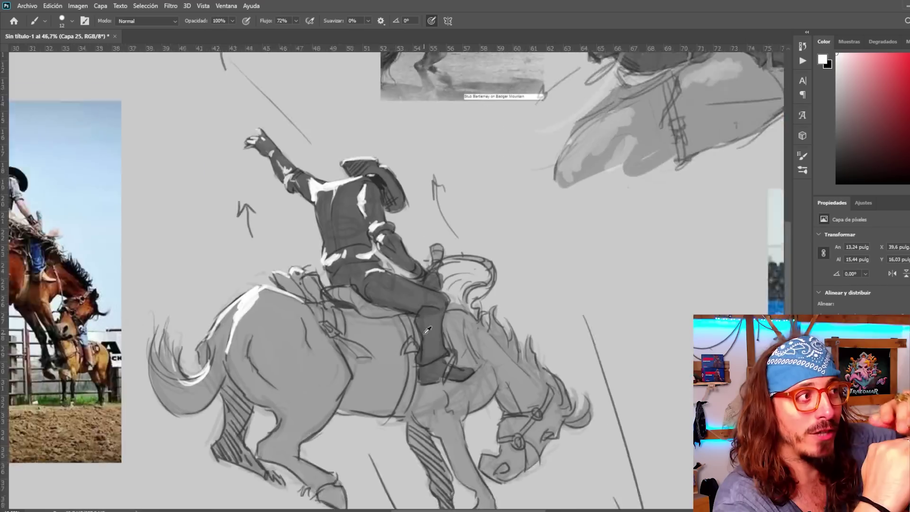
# Highlight the rider's thigh, knee and boot and the saddle horn in white
pyautogui.scroll(2, 422, 279)
pyautogui.moveTo(430, 251); pyautogui.dragTo(441, 236)
pyautogui.scroll(-3, 441, 242)
pyautogui.scroll(3, 446, 327)
pyautogui.moveTo(440, 353); pyautogui.dragTo(454, 346)
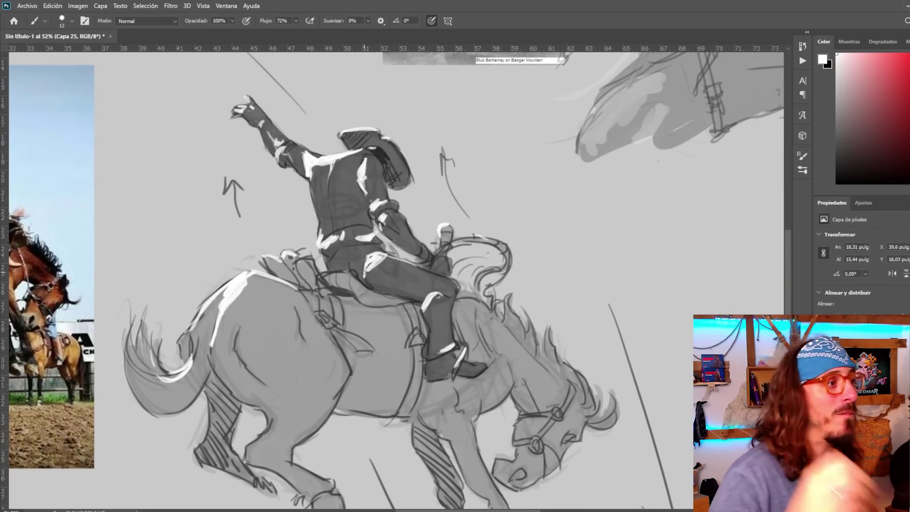
pyautogui.scroll(-5, 338, 273)
pyautogui.scroll(4, 284, 327)
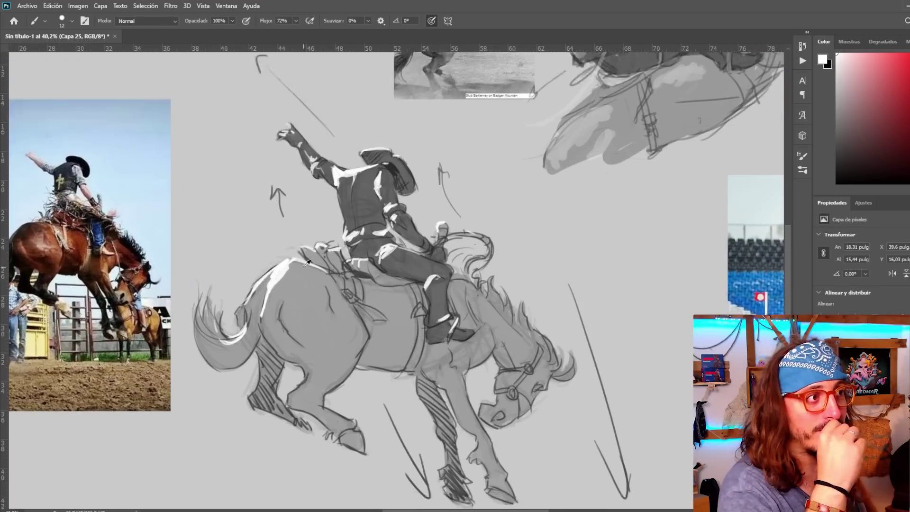
# Add white highlights to the horse's haunch and flank, judging them against the whole canvas
pyautogui.scroll(-2, 281, 335)
pyautogui.scroll(3, 332, 351)
pyautogui.scroll(-5, 397, 374)
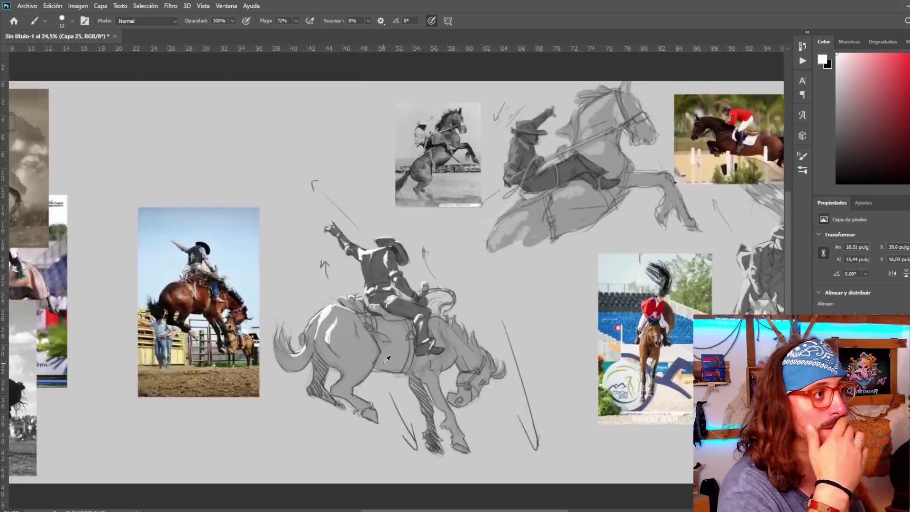
pyautogui.scroll(2, 396, 373)
pyautogui.scroll(-4, 400, 361)
pyautogui.scroll(5, 403, 346)
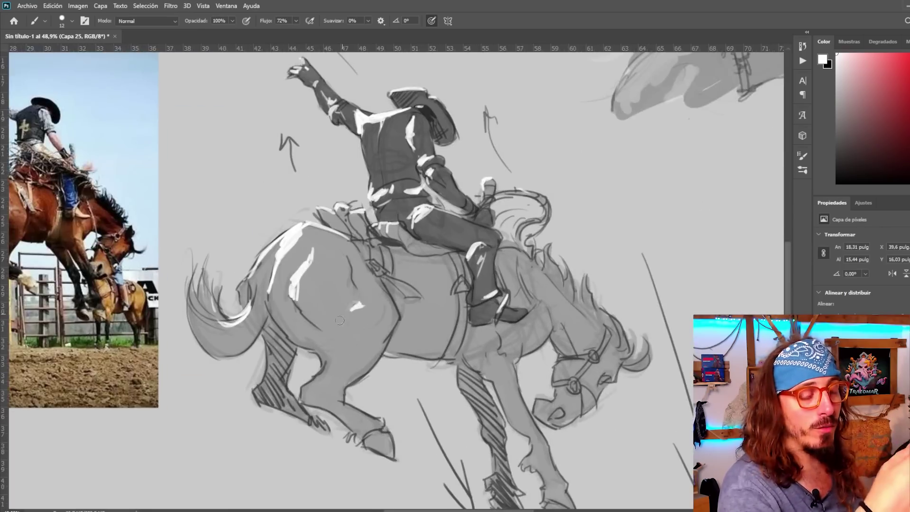
pyautogui.scroll(-5, 406, 334)
pyautogui.scroll(4, 406, 334)
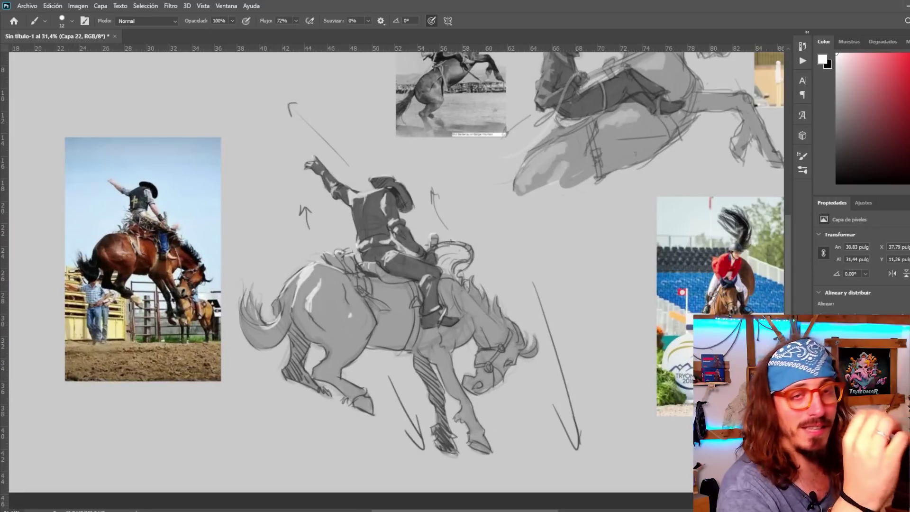
# Darken the horse's tail, mane and forelock on the rider's dark grey layer with a larger brush
pyautogui.scroll(-2, 504, 395)
pyautogui.scroll(1, 504, 395)
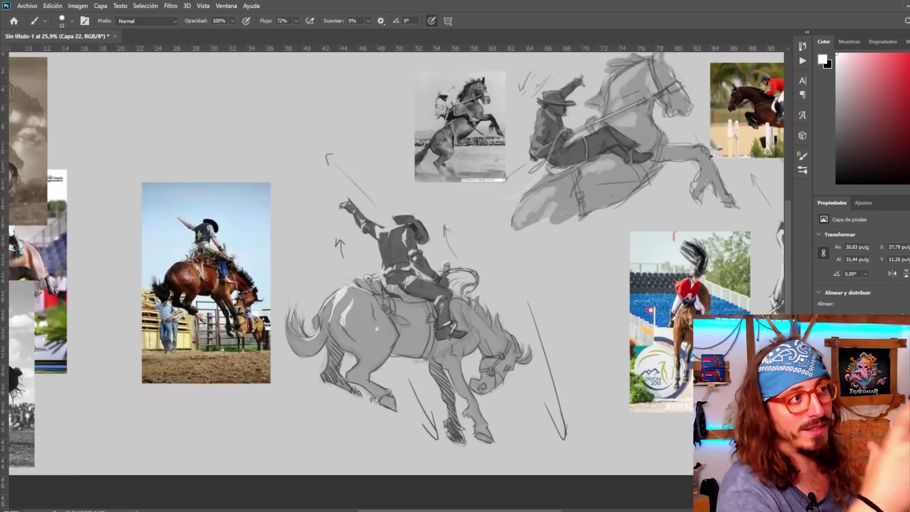
pyautogui.scroll(-3, 420, 356)
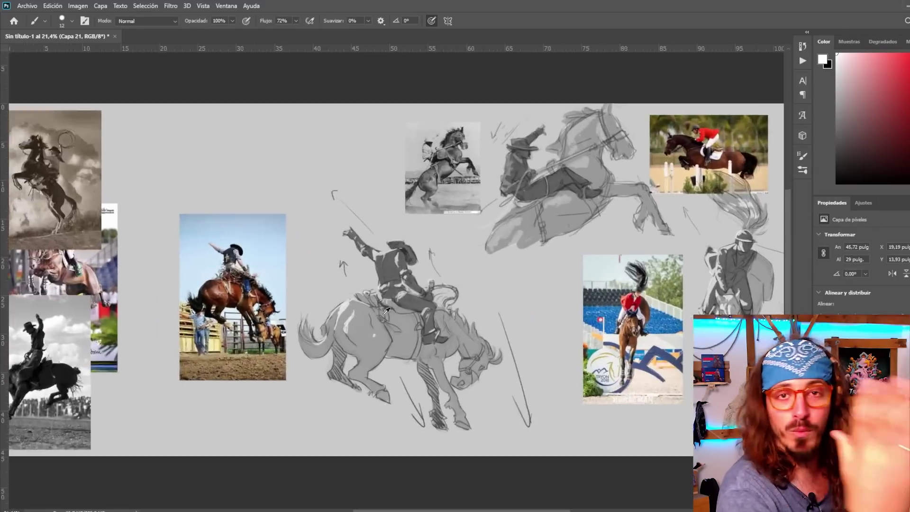
pyautogui.scroll(3, 420, 356)
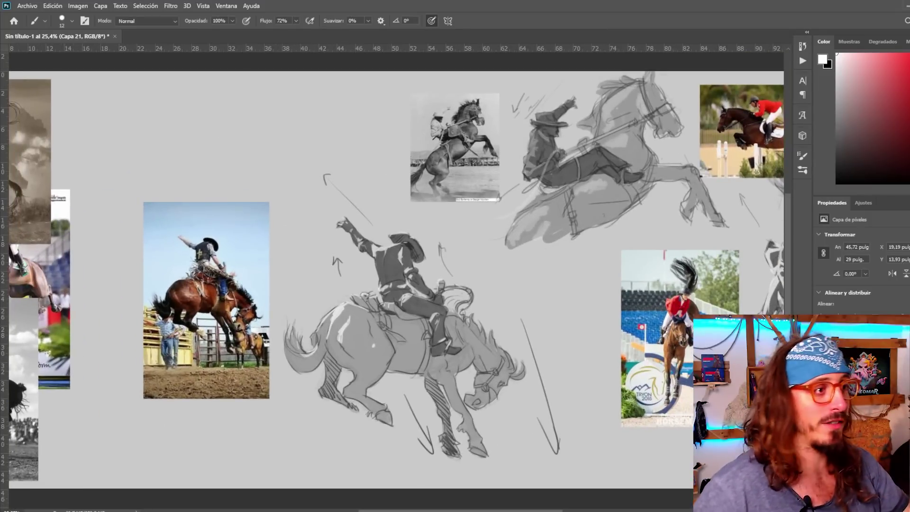
pyautogui.scroll(-3, 150, 398)
pyautogui.scroll(3, 323, 353)
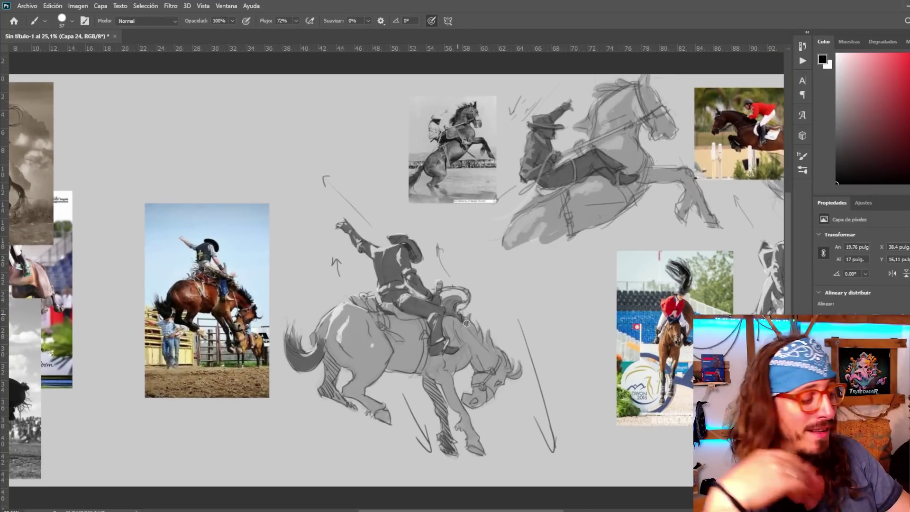
pyautogui.moveTo(467, 323); pyautogui.dragTo(521, 379)
pyautogui.scroll(-3, 399, 364)
pyautogui.scroll(3, 399, 364)
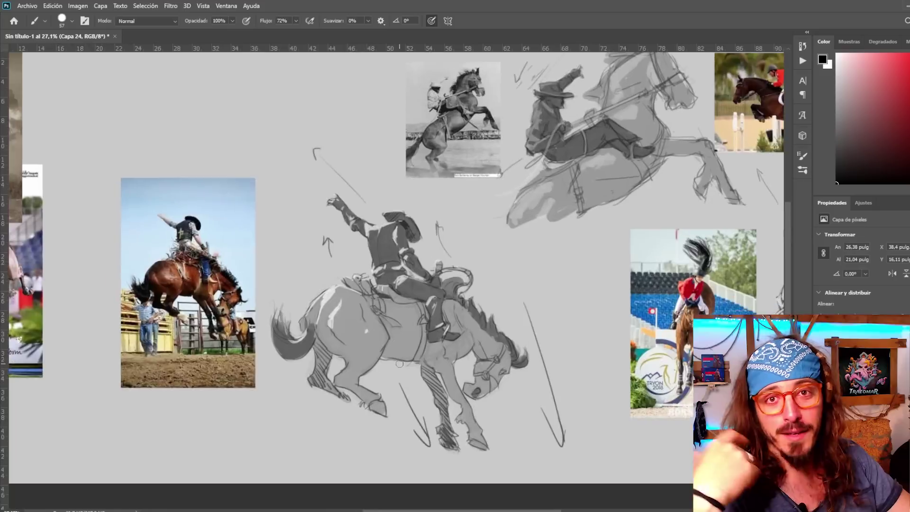
# Paint a white rein running from the rider's lower hand to the horse's bridle on the highlight layer
pyautogui.scroll(-3, 399, 364)
pyautogui.scroll(1, 379, 357)
pyautogui.scroll(-1, 379, 358)
pyautogui.scroll(2, 364, 352)
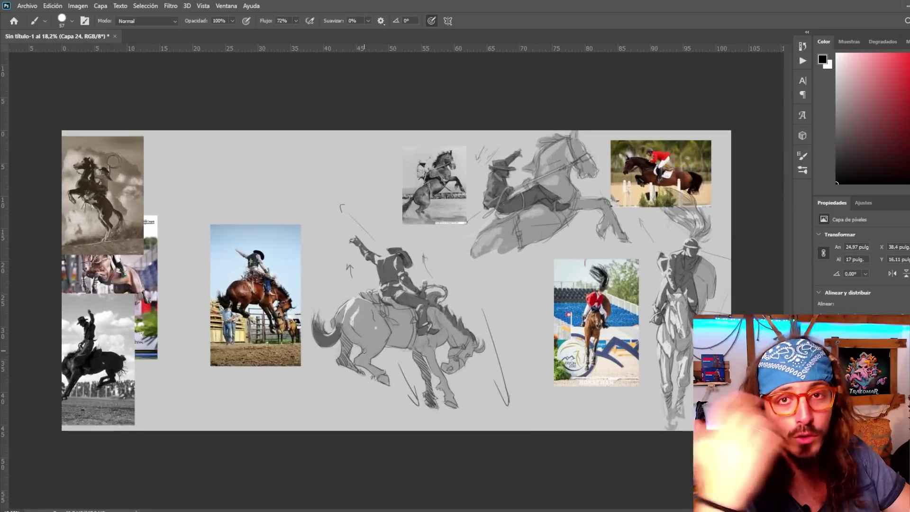
pyautogui.scroll(2, 364, 351)
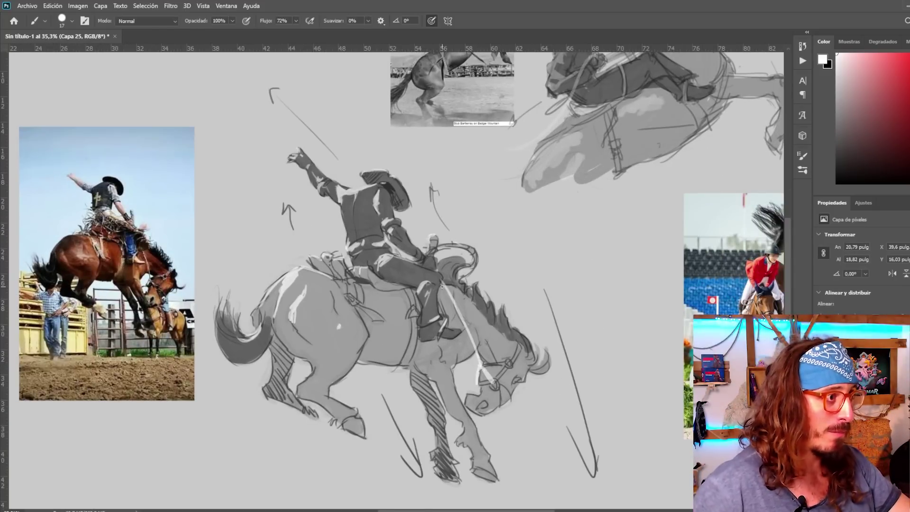
pyautogui.scroll(-3, 467, 380)
pyautogui.scroll(4, 468, 375)
pyautogui.scroll(-1, 469, 368)
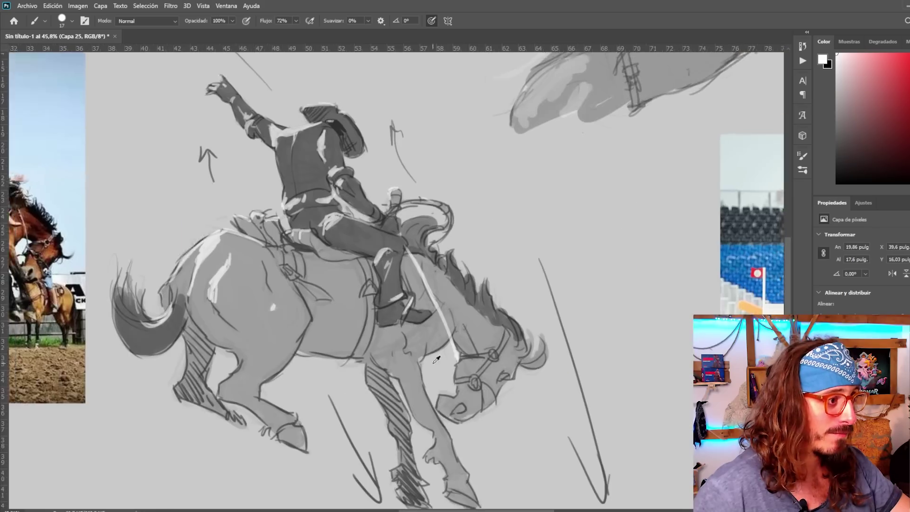
pyautogui.scroll(-4, 447, 385)
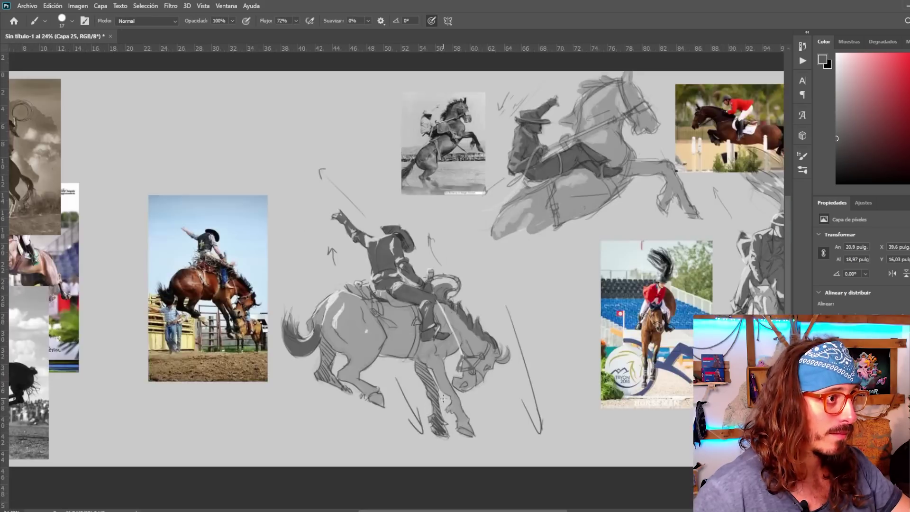
pyautogui.scroll(4, 447, 386)
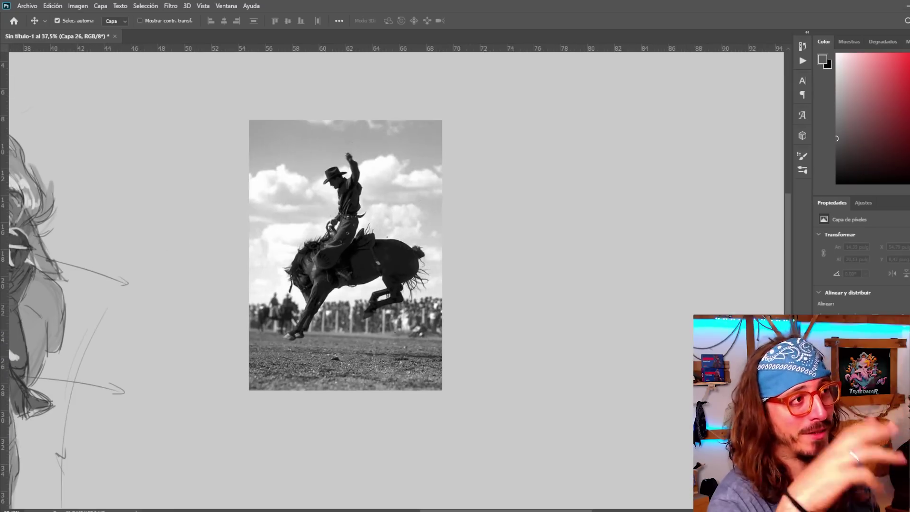
# Try out white action lines through the horse and rider in the black-and-white bucking-horse photo
pyautogui.scroll(-4, 316, 294)
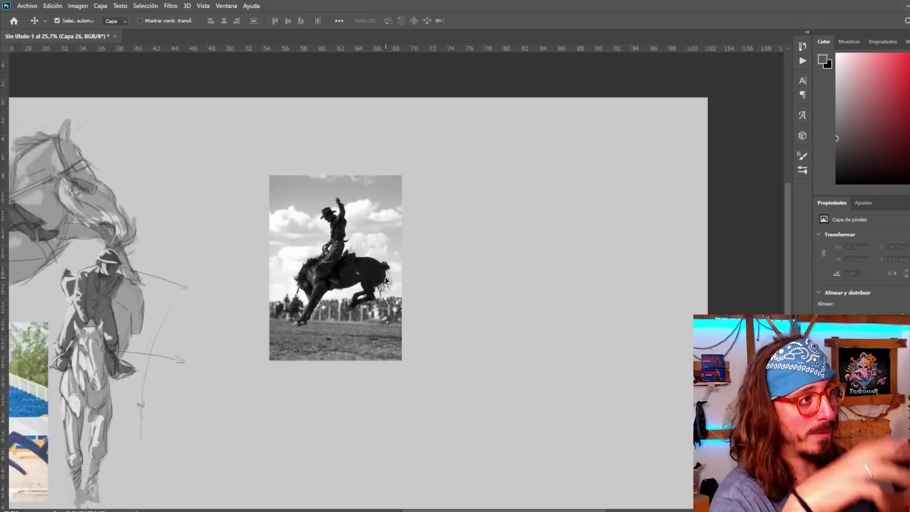
pyautogui.scroll(3, 572, 252)
pyautogui.press('b')
pyautogui.press('d')
pyautogui.press('x')
pyautogui.moveTo(138, 398); pyautogui.dragTo(360, 251)
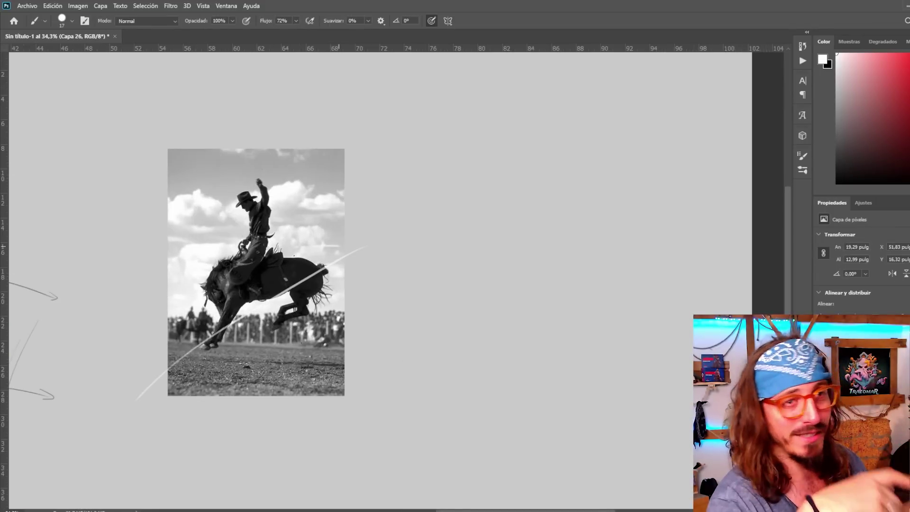
pyautogui.hotkey('ctrl', 'z')
pyautogui.moveTo(133, 322); pyautogui.dragTo(360, 251)
pyautogui.moveTo(271, 212)
pyautogui.mouseDown()
pyautogui.moveTo(188, 407)
pyautogui.moveTo(193, 370)
pyautogui.mouseUp()
pyautogui.hotkey('ctrl', 'z')
pyautogui.hotkey('ctrl', 'z')
pyautogui.hotkey('ctrl', 'z')
# Sketch the horse's barrel, neck, lowered head and straight forelegs in black beside the black-and-white photo
pyautogui.press('x')
pyautogui.moveTo(474, 248); pyautogui.dragTo(614, 231)
pyautogui.moveTo(616, 227)
pyautogui.mouseDown()
pyautogui.moveTo(611, 284)
pyautogui.moveTo(455, 313)
pyautogui.mouseUp()
pyautogui.moveTo(474, 247)
pyautogui.mouseDown()
pyautogui.moveTo(408, 303)
pyautogui.moveTo(386, 361)
pyautogui.mouseUp()
pyautogui.moveTo(437, 317); pyautogui.dragTo(394, 440)
pyautogui.moveTo(493, 313); pyautogui.dragTo(407, 446)
pyautogui.moveTo(393, 443); pyautogui.dragTo(413, 445)
pyautogui.moveTo(466, 324); pyautogui.dragTo(435, 377)
# Block in the rider's seated hips and thigh and the saddle on the horse's back
pyautogui.moveTo(529, 190); pyautogui.dragTo(493, 272)
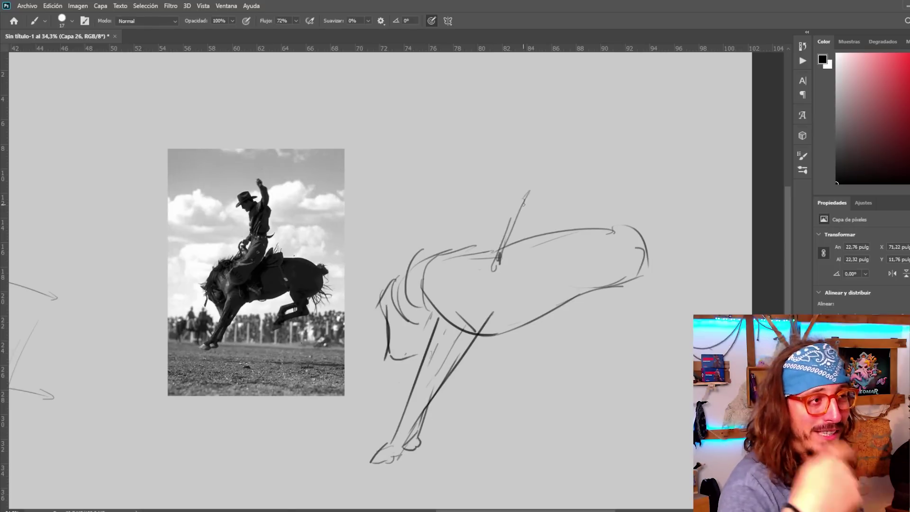
pyautogui.moveTo(488, 194); pyautogui.dragTo(437, 296)
pyautogui.moveTo(488, 194)
pyautogui.mouseDown()
pyautogui.moveTo(526, 207)
pyautogui.moveTo(483, 193)
pyautogui.mouseUp()
pyautogui.scroll(3, 536, 186)
pyautogui.scroll(-2, 470, 232)
pyautogui.moveTo(493, 255)
pyautogui.mouseDown()
pyautogui.moveTo(516, 259)
pyautogui.moveTo(538, 235)
pyautogui.mouseUp()
# Sketch the horse's rounded rump and its folded hind legs with hooves
pyautogui.moveTo(593, 292)
pyautogui.mouseDown()
pyautogui.moveTo(572, 332)
pyautogui.moveTo(606, 380)
pyautogui.mouseUp()
pyautogui.moveTo(592, 370); pyautogui.dragTo(534, 424)
pyautogui.moveTo(604, 341); pyautogui.dragTo(669, 304)
pyautogui.moveTo(612, 232)
pyautogui.mouseDown()
pyautogui.moveTo(687, 299)
pyautogui.moveTo(674, 323)
pyautogui.mouseUp()
pyautogui.moveTo(668, 313)
pyautogui.mouseDown()
pyautogui.moveTo(606, 344)
pyautogui.moveTo(625, 394)
pyautogui.mouseUp()
pyautogui.moveTo(612, 361); pyautogui.dragTo(519, 462)
pyautogui.moveTo(521, 450); pyautogui.dragTo(588, 417)
pyautogui.moveTo(588, 339); pyautogui.dragTo(640, 419)
pyautogui.moveTo(612, 382); pyautogui.dragTo(658, 332)
# Reinforce the horse's belly line and rough in the rider's torso above the saddle
pyautogui.scroll(-1, 523, 367)
pyautogui.moveTo(443, 364); pyautogui.dragTo(578, 318)
pyautogui.moveTo(472, 205); pyautogui.dragTo(467, 240)
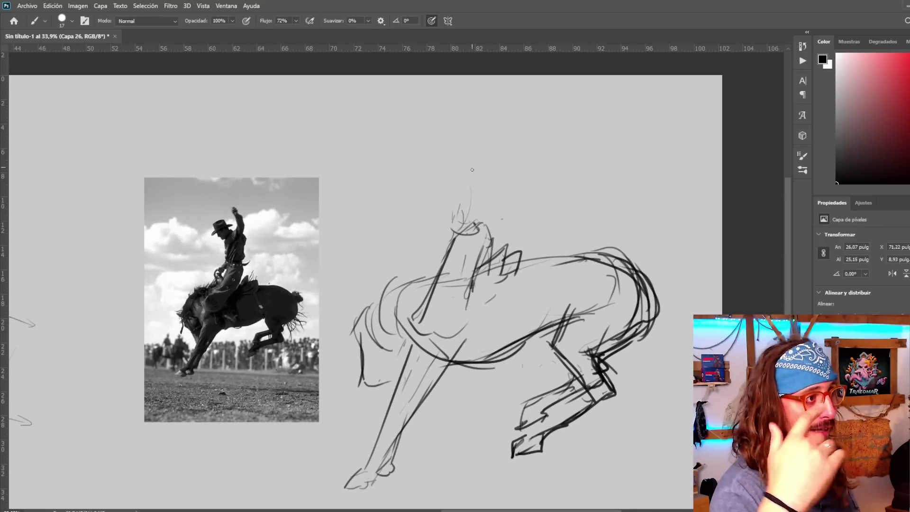
pyautogui.moveTo(462, 121); pyautogui.dragTo(439, 187)
pyautogui.moveTo(478, 137); pyautogui.dragTo(433, 199)
# Scale the new horse-and-rider sketch down with Free Transform and return to the brush
pyautogui.scroll(-1, 466, 237)
pyautogui.press('v')
pyautogui.hotkey('ctrl', 't')
pyautogui.moveTo(325, 171); pyautogui.dragTo(372, 226)
pyautogui.press('Return')
pyautogui.press('b')
# Redraw the rider's ribcage, waist and hips and add the lowered arm reaching toward the reins
pyautogui.scroll(-1, 455, 215)
pyautogui.moveTo(479, 262)
pyautogui.mouseDown()
pyautogui.moveTo(454, 215)
pyautogui.moveTo(443, 269)
pyautogui.mouseUp()
pyautogui.moveTo(424, 229); pyautogui.dragTo(423, 260)
pyautogui.moveTo(443, 259); pyautogui.dragTo(460, 279)
pyautogui.moveTo(420, 254); pyautogui.dragTo(411, 303)
pyautogui.moveTo(421, 254); pyautogui.dragTo(400, 281)
pyautogui.moveTo(426, 194); pyautogui.dragTo(413, 236)
pyautogui.moveTo(447, 194); pyautogui.dragTo(462, 211)
pyautogui.scroll(4, 429, 309)
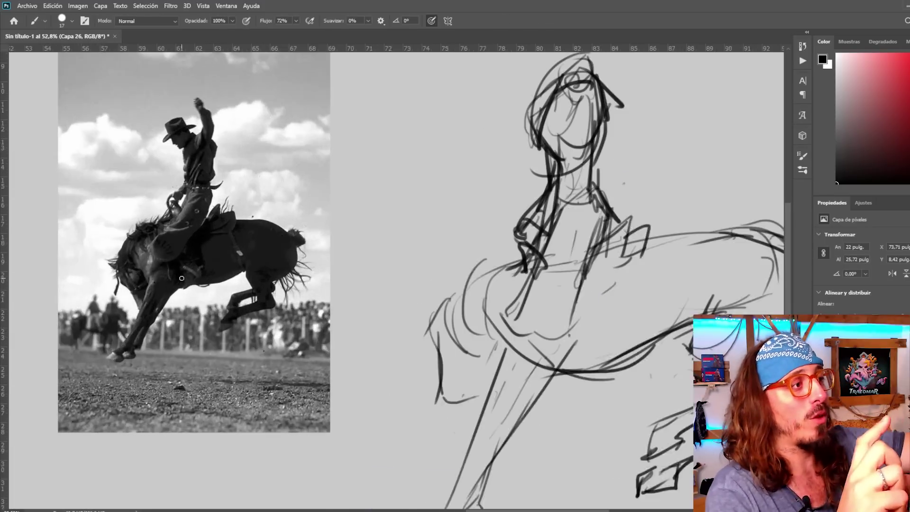
# Sketch the rider's bent lower leg and boot against the horse's side
pyautogui.scroll(-2, 522, 269)
pyautogui.moveTo(533, 278)
pyautogui.mouseDown()
pyautogui.moveTo(576, 329)
pyautogui.moveTo(565, 358)
pyautogui.mouseUp()
pyautogui.moveTo(571, 316)
pyautogui.mouseDown()
pyautogui.moveTo(605, 327)
pyautogui.moveTo(572, 354)
pyautogui.mouseUp()
pyautogui.moveTo(564, 279); pyautogui.dragTo(590, 314)
# Draw the rider's raised arm and hand, redoing the first upper-arm stroke
pyautogui.scroll(-1, 506, 453)
pyautogui.moveTo(561, 172)
pyautogui.mouseDown()
pyautogui.moveTo(592, 109)
pyautogui.moveTo(579, 132)
pyautogui.mouseUp()
pyautogui.hotkey('ctrl', 'z')
pyautogui.moveTo(579, 163); pyautogui.dragTo(596, 127)
pyautogui.moveTo(567, 83); pyautogui.dragTo(593, 135)
pyautogui.moveTo(578, 81); pyautogui.dragTo(595, 138)
pyautogui.moveTo(583, 119); pyautogui.dragTo(571, 176)
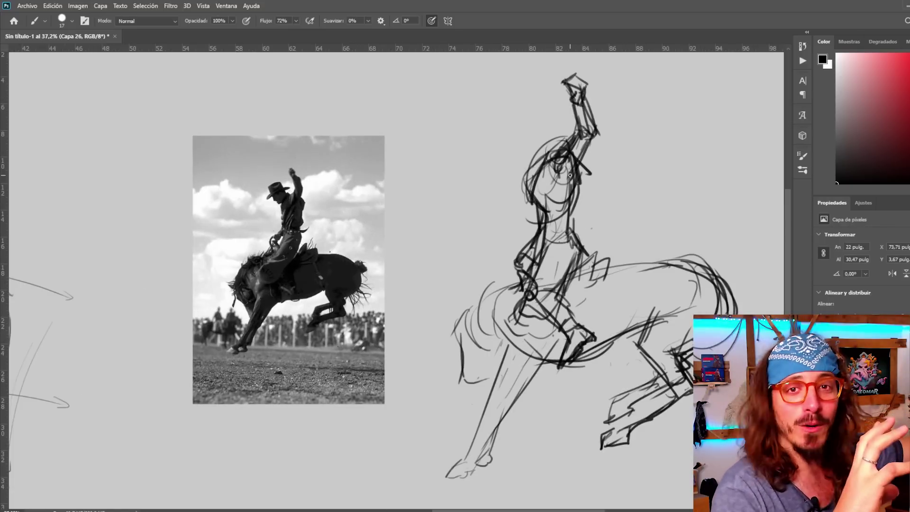
# Try out a placement for the rider's head and hat brim beside the raised arm
pyautogui.moveTo(541, 143); pyautogui.dragTo(519, 170)
pyautogui.moveTo(500, 137)
pyautogui.mouseDown()
pyautogui.moveTo(530, 122)
pyautogui.moveTo(476, 187)
pyautogui.mouseUp()
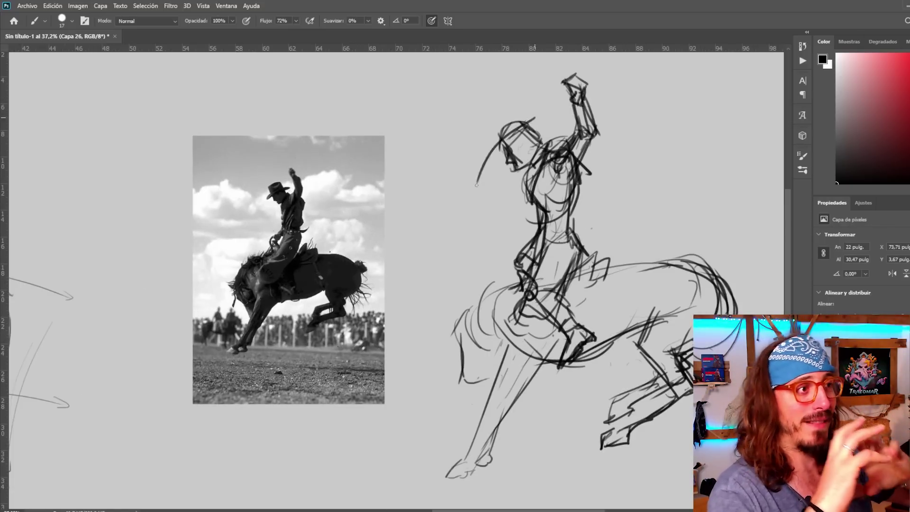
pyautogui.hotkey('ctrl', 'z')
pyautogui.moveTo(550, 121); pyautogui.dragTo(502, 147)
pyautogui.moveTo(539, 107)
pyautogui.mouseDown()
pyautogui.moveTo(497, 125)
pyautogui.moveTo(487, 174)
pyautogui.moveTo(464, 179)
pyautogui.mouseUp()
pyautogui.hotkey('ctrl', 'z')
# Sketch the rider's tilted head and cowboy hat in front of the shoulders
pyautogui.moveTo(514, 126)
pyautogui.mouseDown()
pyautogui.moveTo(484, 169)
pyautogui.moveTo(461, 185)
pyautogui.moveTo(462, 174)
pyautogui.moveTo(479, 193)
pyautogui.mouseUp()
pyautogui.moveTo(475, 200); pyautogui.dragTo(454, 204)
pyautogui.moveTo(470, 165); pyautogui.dragTo(450, 197)
pyautogui.moveTo(451, 153); pyautogui.dragTo(429, 204)
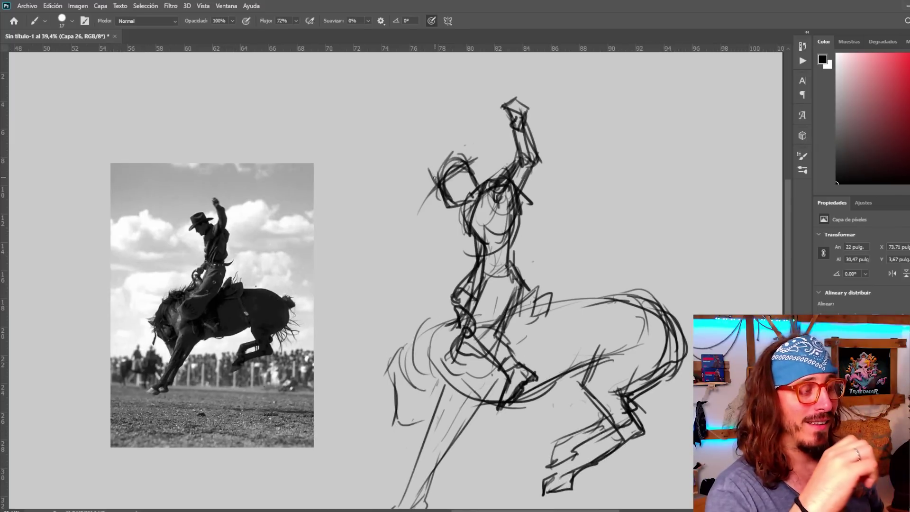
pyautogui.moveTo(429, 165); pyautogui.dragTo(486, 152)
pyautogui.moveTo(421, 202); pyautogui.dragTo(462, 206)
pyautogui.scroll(-2, 652, 354)
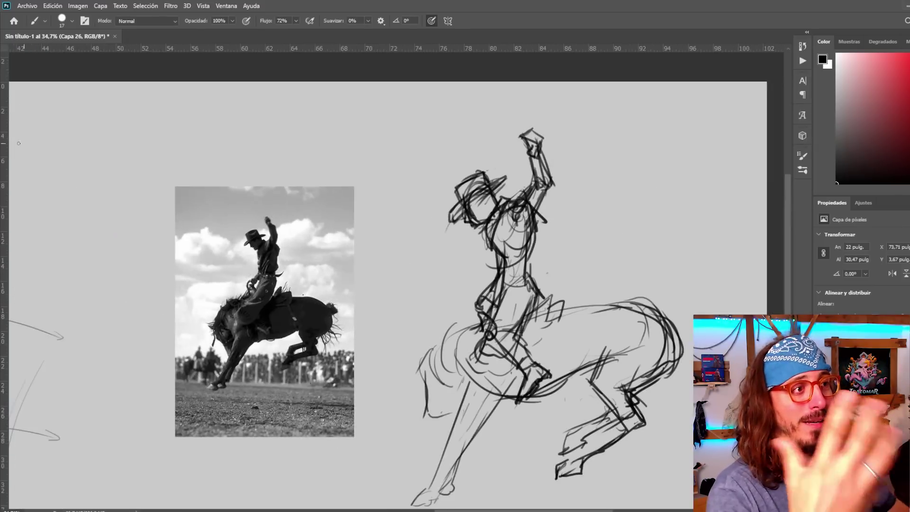
# Select the rider's upper body, scale it down to about 82%, rotate it about 2.7° and fit it over the hips
pyautogui.press('l')
pyautogui.hotkey('ctrl', 't')
pyautogui.moveTo(522, 105); pyautogui.dragTo(555, 129)
pyautogui.moveTo(510, 213); pyautogui.dragTo(543, 211)
pyautogui.moveTo(616, 136); pyautogui.dragTo(601, 120)
pyautogui.moveTo(557, 230); pyautogui.dragTo(542, 225)
pyautogui.moveTo(442, 204); pyautogui.dragTo(449, 204)
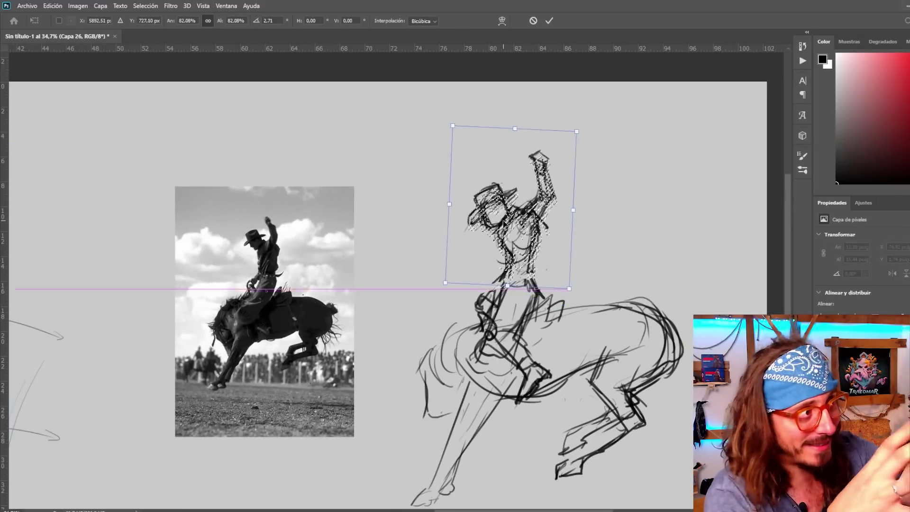
pyautogui.press('Return')
pyautogui.hotkey('ctrl', 'd')
# Sketch the horse's head, ear and mane, strengthen its back line, and add the saddle, girth strap and tail
pyautogui.scroll(-1, 540, 227)
pyautogui.press('b')
pyautogui.moveTo(415, 300)
pyautogui.mouseDown()
pyautogui.moveTo(426, 313)
pyautogui.moveTo(475, 273)
pyautogui.mouseUp()
pyautogui.moveTo(501, 230)
pyautogui.mouseDown()
pyautogui.moveTo(475, 245)
pyautogui.moveTo(505, 175)
pyautogui.moveTo(555, 218)
pyautogui.moveTo(602, 308)
pyautogui.mouseUp()
pyautogui.moveTo(564, 256)
pyautogui.mouseDown()
pyautogui.moveTo(675, 265)
pyautogui.moveTo(692, 331)
pyautogui.mouseUp()
pyautogui.moveTo(578, 226); pyautogui.dragTo(556, 255)
pyautogui.moveTo(470, 259); pyautogui.dragTo(434, 307)
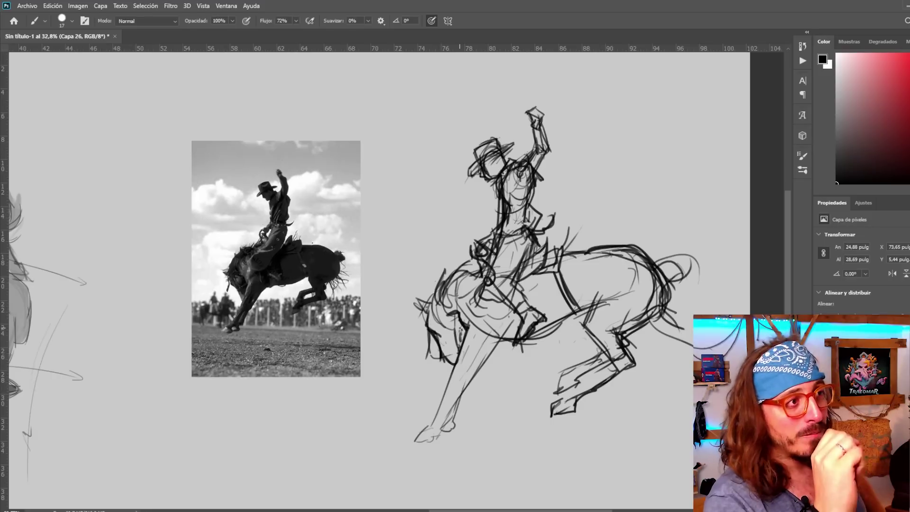
# Define the horse's forelegs with stronger lines, including the knees, fetlocks and hooves
pyautogui.moveTo(435, 441); pyautogui.dragTo(452, 418)
pyautogui.moveTo(445, 425); pyautogui.dragTo(474, 368)
pyautogui.moveTo(512, 321); pyautogui.dragTo(453, 394)
pyautogui.moveTo(460, 414)
pyautogui.mouseDown()
pyautogui.moveTo(445, 447)
pyautogui.moveTo(570, 437)
pyautogui.mouseUp()
# Redraw the rider's torso, raised arm and hat in clean dark lines on a new layer over the faded rough sketch
pyautogui.scroll(-1, 510, 236)
pyautogui.scroll(1, 490, 437)
pyautogui.scroll(-1, 490, 437)
pyautogui.moveTo(571, 237); pyautogui.dragTo(351, 266)
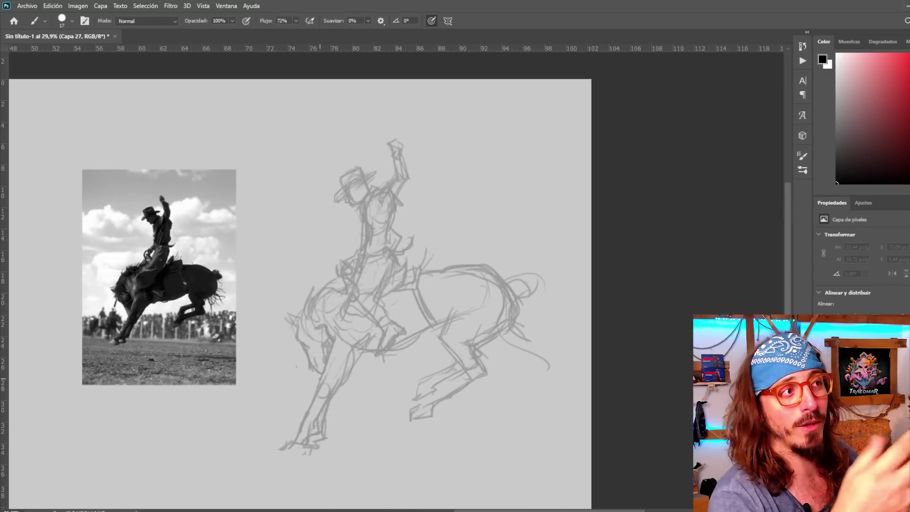
pyautogui.scroll(2, 358, 249)
pyautogui.moveTo(382, 186); pyautogui.dragTo(372, 204)
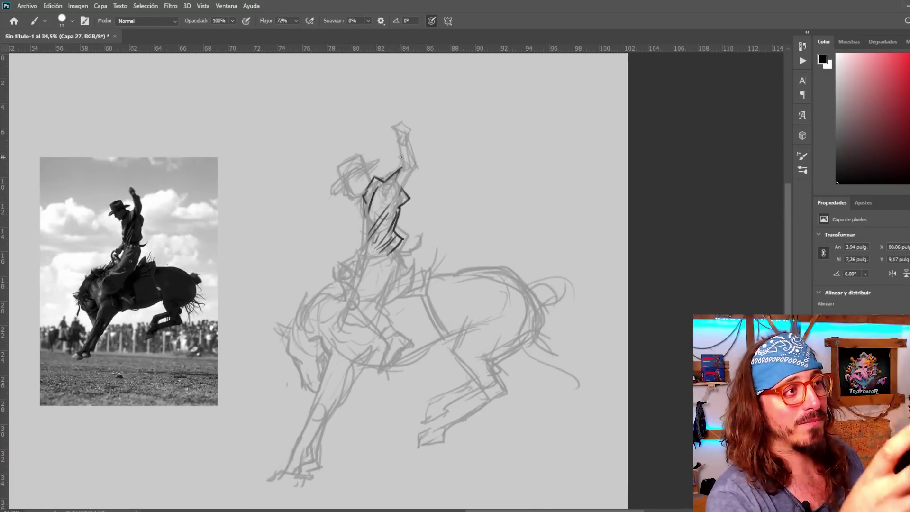
pyautogui.scroll(1, 405, 133)
pyautogui.moveTo(389, 127)
pyautogui.mouseDown()
pyautogui.moveTo(408, 133)
pyautogui.moveTo(332, 190)
pyautogui.moveTo(368, 192)
pyautogui.mouseUp()
pyautogui.scroll(-1, 369, 246)
pyautogui.scroll(1, 334, 214)
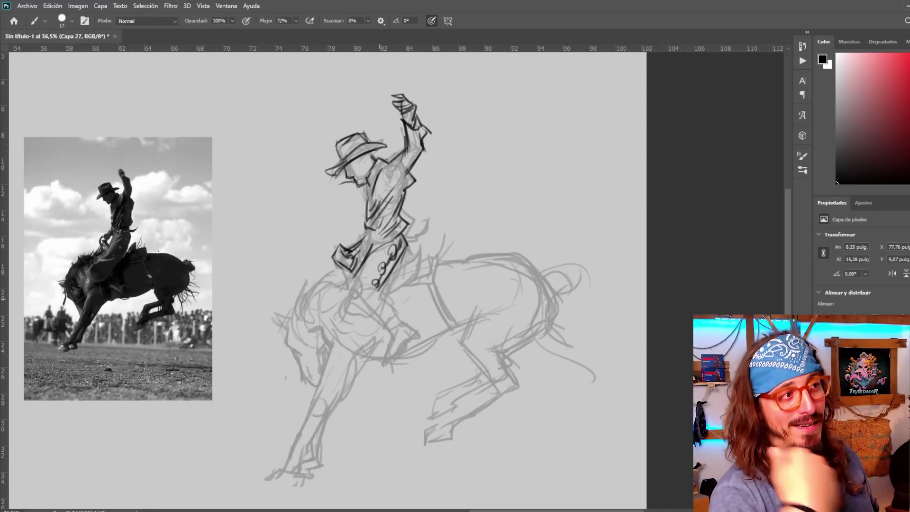
# Redraw the rider's chaps and boot and outline the horse's ear, face, neck and front leg in clean lines
pyautogui.hotkey('ctrl', 'z')
pyautogui.moveTo(359, 267); pyautogui.dragTo(331, 301)
pyautogui.moveTo(331, 309); pyautogui.dragTo(398, 308)
pyautogui.moveTo(390, 283); pyautogui.dragTo(397, 299)
pyautogui.moveTo(349, 297); pyautogui.dragTo(364, 298)
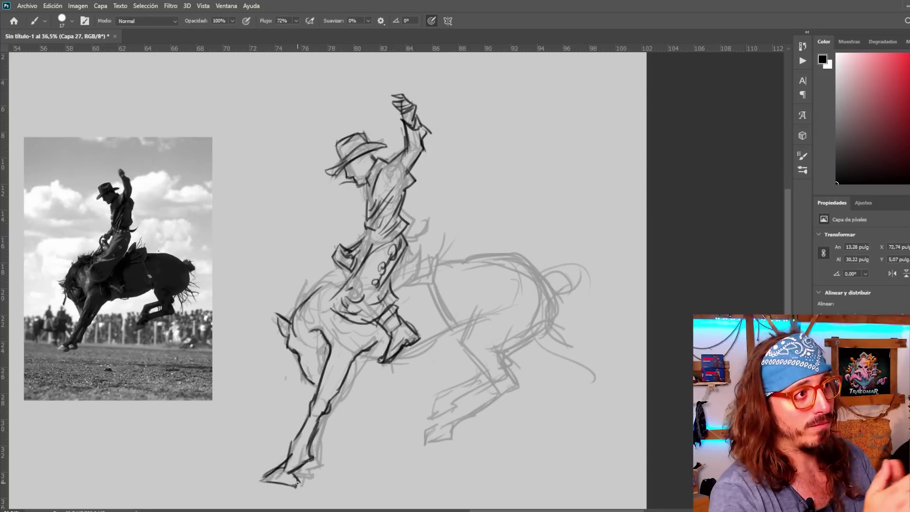
# Try out a pointed hoof at the end of the horse's front leg, and undo its strokes
pyautogui.moveTo(297, 484); pyautogui.dragTo(280, 467)
pyautogui.scroll(3, 569, 368)
pyautogui.scroll(-1, 450, 331)
pyautogui.hotkey('ctrl', 'z')
pyautogui.hotkey('ctrl', 'z')
pyautogui.hotkey('ctrl', 'z')
pyautogui.scroll(-1, 427, 355)
pyautogui.hotkey('ctrl', 'z')
# Draw the front leg's rounded fetlock and hoof and complete the back edge of the lower foreleg
pyautogui.moveTo(444, 332); pyautogui.dragTo(426, 389)
pyautogui.moveTo(402, 385); pyautogui.dragTo(409, 381)
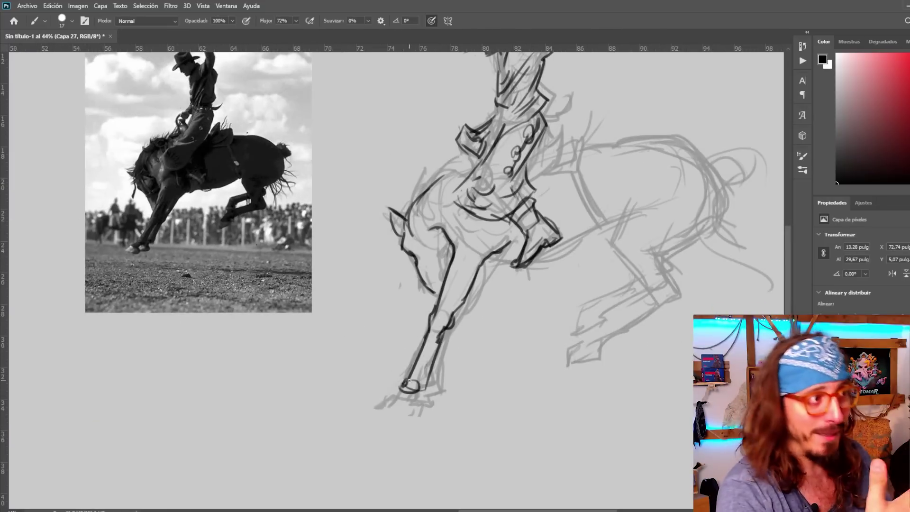
pyautogui.moveTo(371, 411); pyautogui.dragTo(408, 413)
pyautogui.moveTo(442, 347); pyautogui.dragTo(439, 389)
pyautogui.scroll(-5, 422, 403)
pyautogui.scroll(5, 342, 417)
pyautogui.moveTo(521, 363); pyautogui.dragTo(502, 383)
pyautogui.scroll(-5, 560, 332)
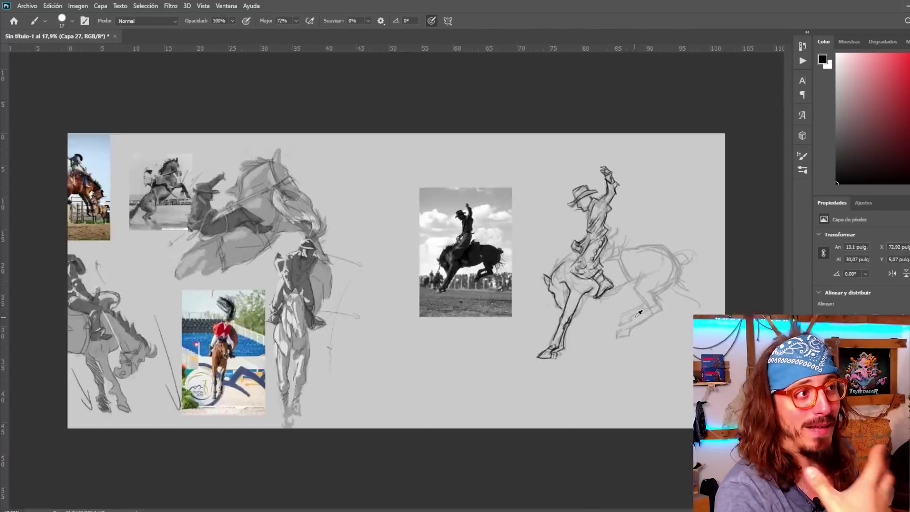
# Draw the horse's spiky mane, belly line and both bent hind legs with their hooves in clean lines
pyautogui.scroll(5, 612, 272)
pyautogui.moveTo(487, 217); pyautogui.dragTo(469, 250)
pyautogui.scroll(-2, 422, 330)
pyautogui.moveTo(500, 308); pyautogui.dragTo(477, 320)
pyautogui.moveTo(514, 311)
pyautogui.mouseDown()
pyautogui.moveTo(566, 303)
pyautogui.moveTo(583, 277)
pyautogui.moveTo(574, 296)
pyautogui.mouseUp()
pyautogui.moveTo(574, 297); pyautogui.dragTo(602, 336)
pyautogui.moveTo(602, 337); pyautogui.dragTo(565, 363)
pyautogui.moveTo(564, 361)
pyautogui.mouseDown()
pyautogui.moveTo(558, 375)
pyautogui.moveTo(611, 343)
pyautogui.mouseUp()
pyautogui.moveTo(633, 294)
pyautogui.mouseDown()
pyautogui.moveTo(595, 356)
pyautogui.moveTo(529, 400)
pyautogui.mouseUp()
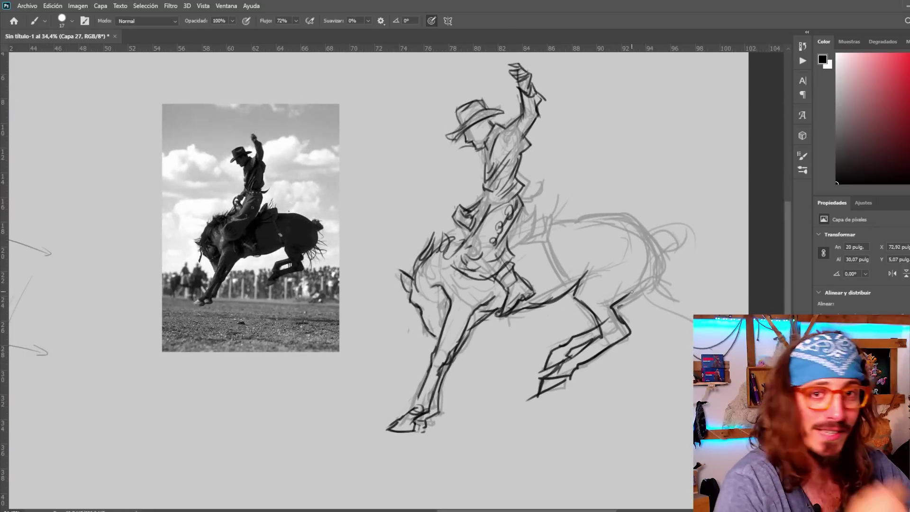
# Redraw the horse's back and rump, the saddle, the girth strap and the curling tail in clean lines
pyautogui.moveTo(590, 217); pyautogui.dragTo(666, 275)
pyautogui.moveTo(509, 203); pyautogui.dragTo(543, 251)
pyautogui.moveTo(650, 225); pyautogui.dragTo(689, 260)
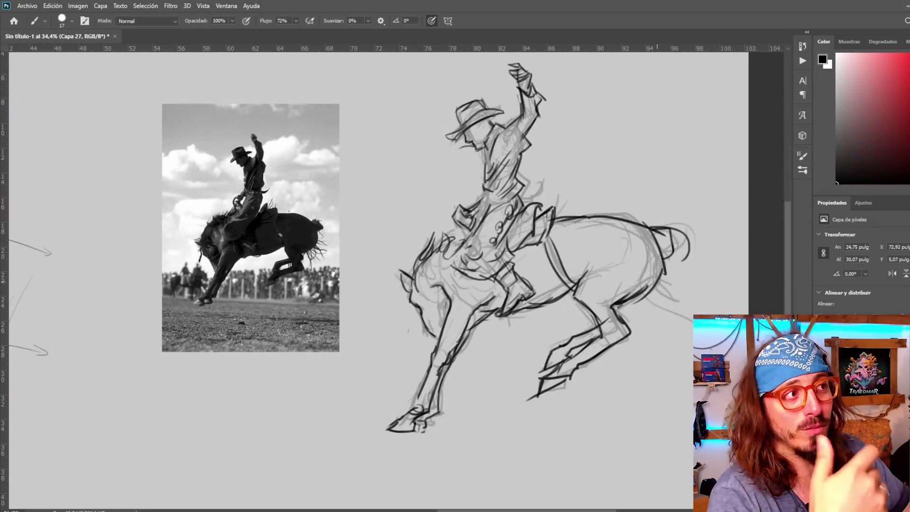
pyautogui.moveTo(648, 286); pyautogui.dragTo(694, 323)
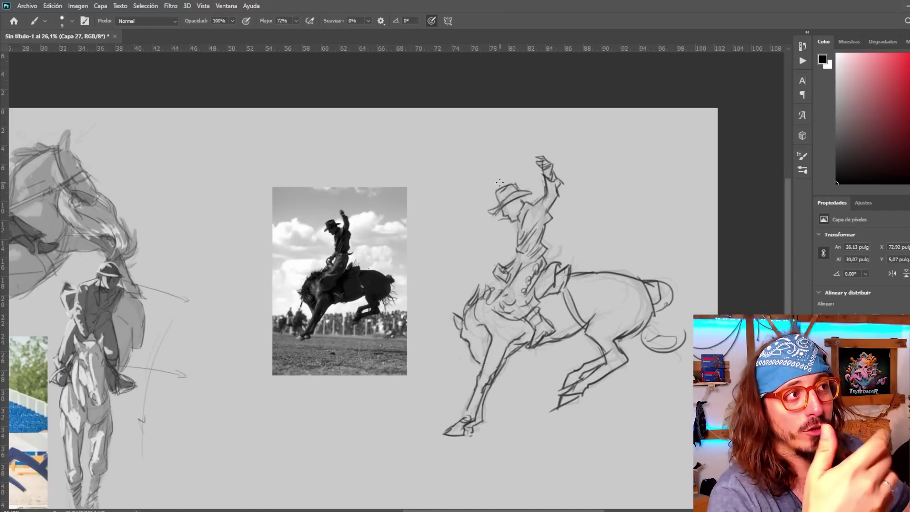
# Add thin motion lines and arrows around the rider and horse with a smaller brush, removing the misplaced ones
pyautogui.moveTo(567, 178); pyautogui.dragTo(468, 443)
pyautogui.hotkey('ctrl', 'z')
pyautogui.moveTo(491, 221)
pyautogui.mouseDown()
pyautogui.moveTo(462, 297)
pyautogui.moveTo(454, 359)
pyautogui.mouseUp()
pyautogui.moveTo(436, 345); pyautogui.dragTo(455, 359)
pyautogui.moveTo(543, 430); pyautogui.dragTo(627, 396)
pyautogui.moveTo(564, 178); pyautogui.dragTo(559, 217)
pyautogui.moveTo(556, 228)
pyautogui.mouseDown()
pyautogui.moveTo(549, 249)
pyautogui.moveTo(593, 194)
pyautogui.mouseUp()
pyautogui.moveTo(577, 243); pyautogui.dragTo(583, 256)
pyautogui.moveTo(696, 255); pyautogui.dragTo(687, 292)
pyautogui.moveTo(497, 160)
pyautogui.mouseDown()
pyautogui.moveTo(450, 281)
pyautogui.moveTo(501, 244)
pyautogui.moveTo(570, 236)
pyautogui.mouseUp()
pyautogui.hotkey('ctrl', 'z')
pyautogui.scroll(-5, 691, 290)
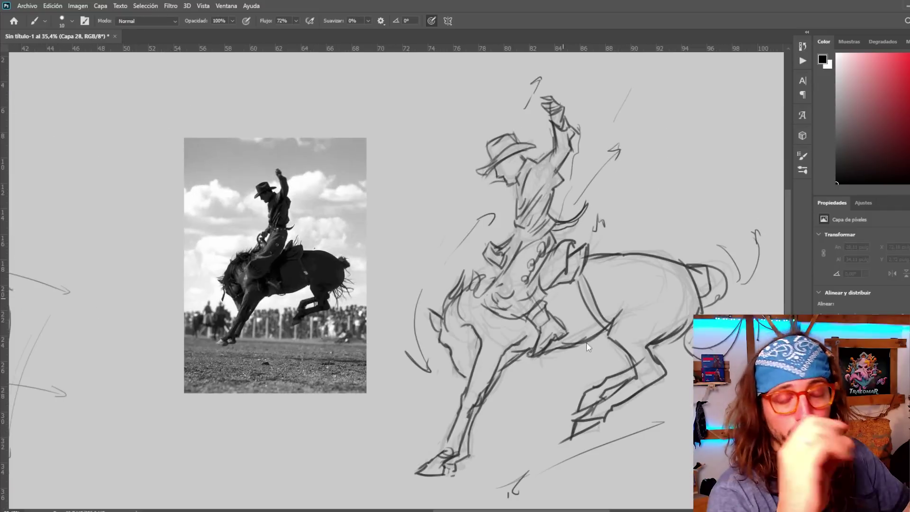
# Fill the rider and the horse's head, foreleg and body with a flat grey tone on a new layer
pyautogui.moveTo(498, 308); pyautogui.dragTo(479, 353)
pyautogui.moveTo(497, 260)
pyautogui.mouseDown()
pyautogui.moveTo(508, 141)
pyautogui.moveTo(545, 163)
pyautogui.moveTo(553, 108)
pyautogui.moveTo(553, 177)
pyautogui.moveTo(587, 204)
pyautogui.moveTo(466, 337)
pyautogui.moveTo(544, 278)
pyautogui.moveTo(455, 430)
pyautogui.mouseUp()
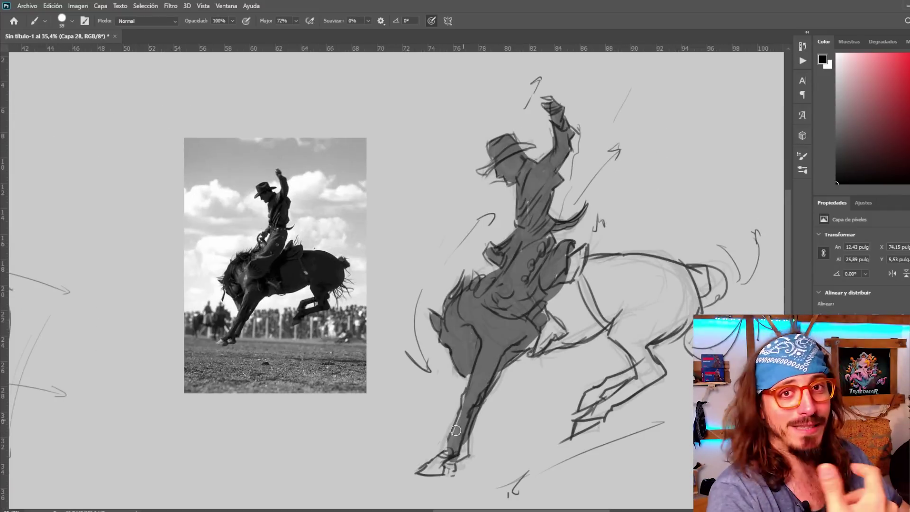
pyautogui.moveTo(552, 323); pyautogui.dragTo(618, 327)
pyautogui.moveTo(586, 265); pyautogui.dragTo(693, 316)
pyautogui.moveTo(640, 266); pyautogui.dragTo(550, 332)
pyautogui.moveTo(550, 332); pyautogui.dragTo(678, 327)
pyautogui.scroll(6, 566, 280)
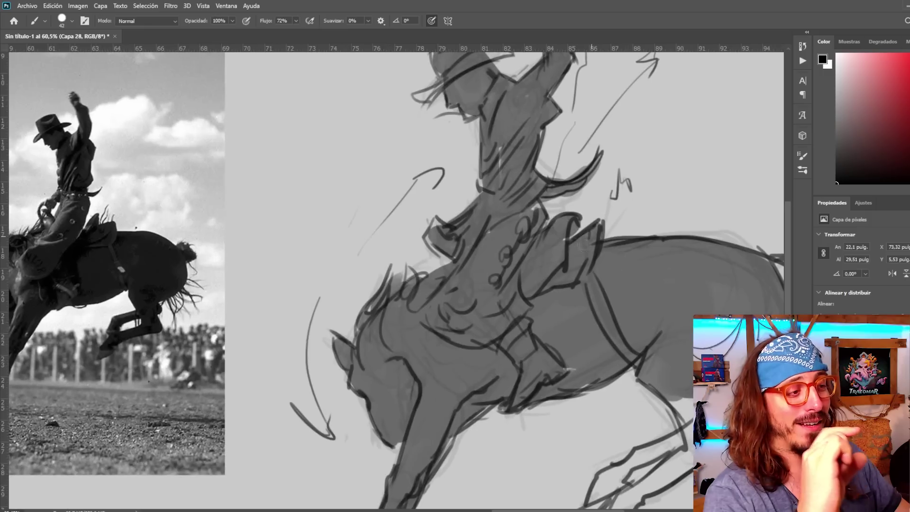
# Extend the flat grey tone over the saddle, rump, tail and both hind legs
pyautogui.moveTo(533, 212); pyautogui.dragTo(550, 240)
pyautogui.scroll(-7, 516, 287)
pyautogui.scroll(6, 659, 326)
pyautogui.moveTo(635, 239); pyautogui.dragTo(652, 279)
pyautogui.moveTo(616, 308)
pyautogui.mouseDown()
pyautogui.moveTo(678, 348)
pyautogui.moveTo(531, 369)
pyautogui.mouseUp()
pyautogui.moveTo(526, 342); pyautogui.dragTo(479, 422)
pyautogui.moveTo(514, 379); pyautogui.dragTo(429, 469)
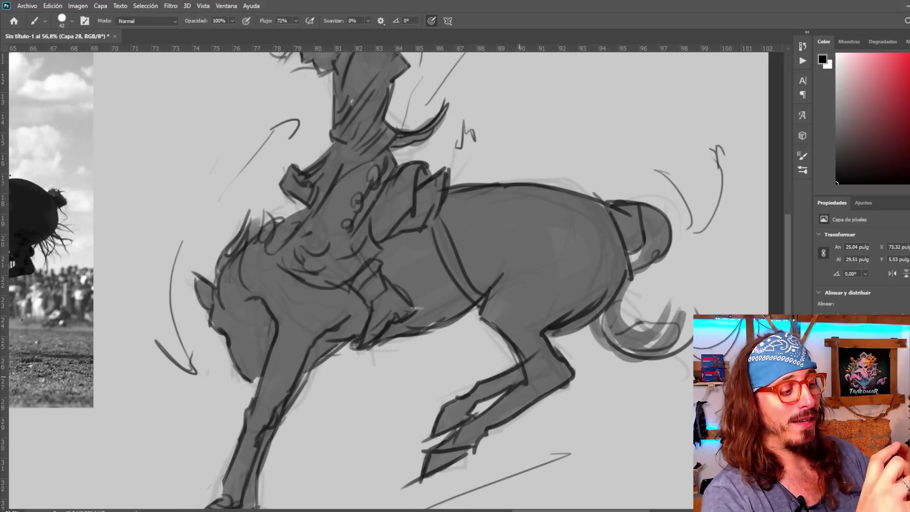
# Scale down the whole bucking-horse drawing and keep it in the upper part of the canvas
pyautogui.scroll(-6, 567, 285)
pyautogui.scroll(5, 268, 187)
pyautogui.scroll(-7, 599, 218)
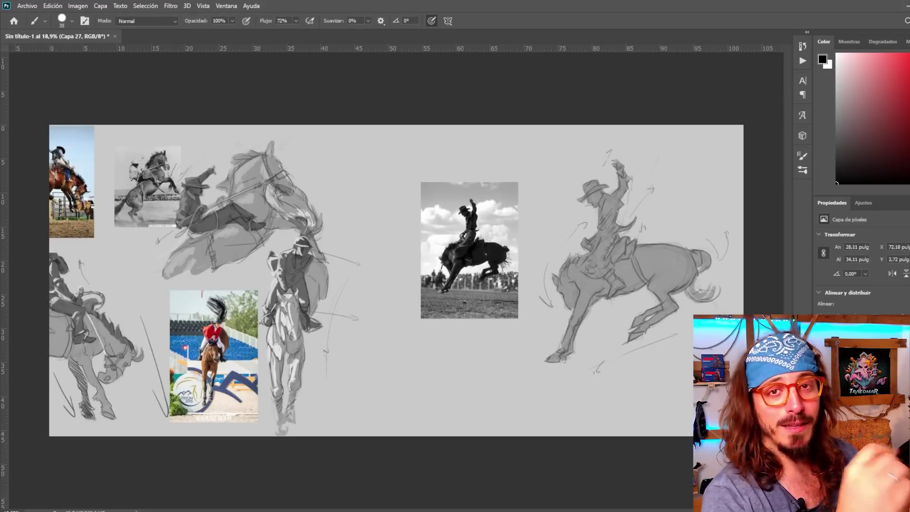
pyautogui.scroll(4, 692, 273)
pyautogui.scroll(-2, 687, 284)
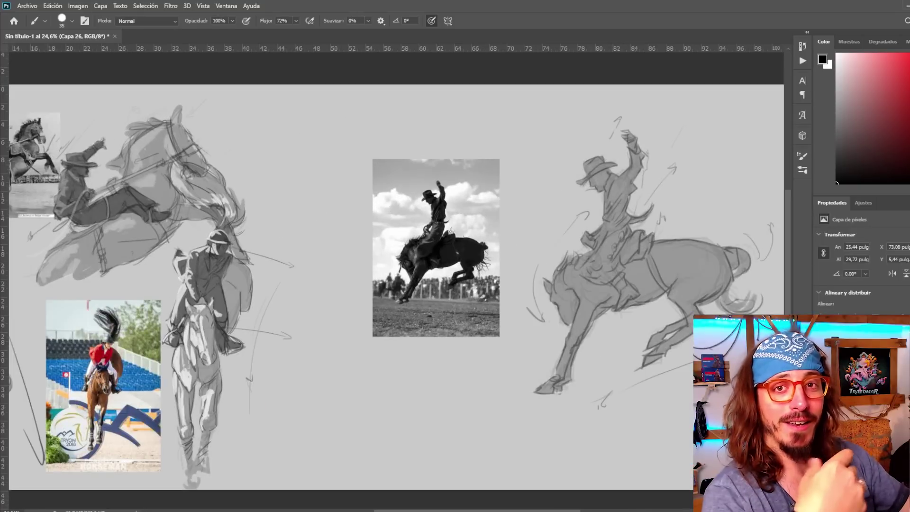
pyautogui.hotkey('ctrl', 't')
pyautogui.moveTo(527, 116); pyautogui.dragTo(616, 199)
pyautogui.press('Return')
pyautogui.hotkey('ctrl', 't')
pyautogui.moveTo(675, 303)
pyautogui.mouseDown()
pyautogui.moveTo(446, 186)
pyautogui.moveTo(615, 226)
pyautogui.mouseUp()
pyautogui.press('Return')
# Scale the rodeo reference photo to about 74%, move it next to the drawing, and reduce the drawing slightly further
pyautogui.hotkey('ctrl', 't')
pyautogui.moveTo(500, 337); pyautogui.dragTo(465, 287)
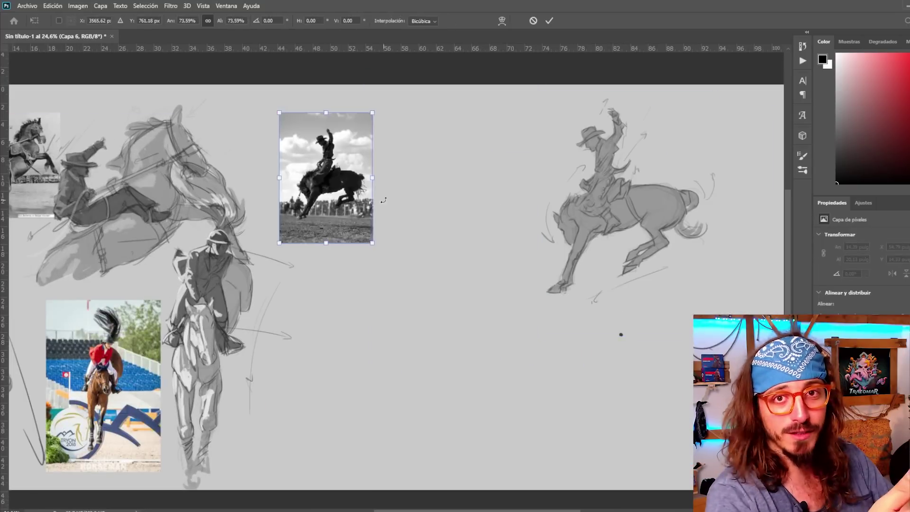
pyautogui.press('Return')
pyautogui.moveTo(328, 180); pyautogui.dragTo(468, 188)
pyautogui.hotkey('ctrl', 't')
pyautogui.moveTo(715, 337); pyautogui.dragTo(685, 290)
# Paint a grey ground shadow under the jumping horse with a sampled tone, and scatter a few flying clods around it
pyautogui.scroll(5, 677, 178)
pyautogui.press('b')
pyautogui.keyDown('alt'); pyautogui.click(481, 289); pyautogui.keyUp('alt')
pyautogui.moveTo(587, 311); pyautogui.dragTo(501, 316)
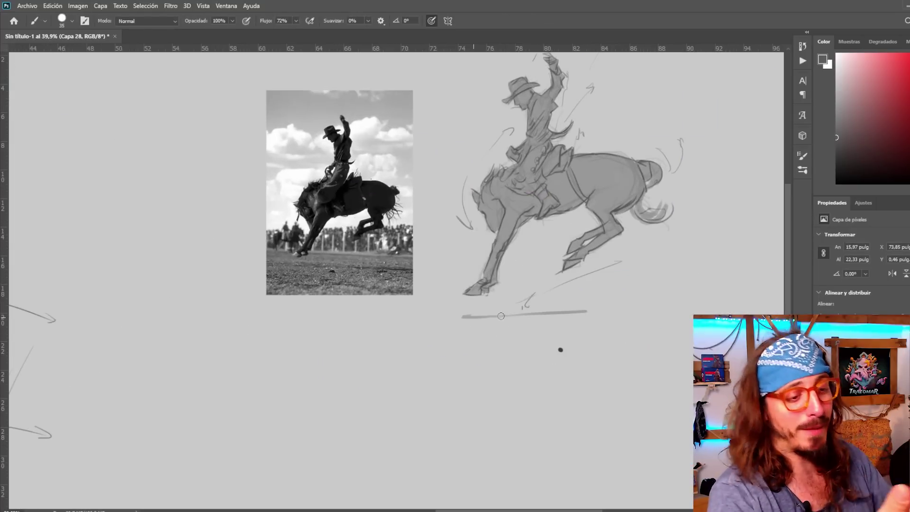
pyautogui.scroll(-3, 628, 326)
pyautogui.moveTo(554, 260); pyautogui.dragTo(633, 259)
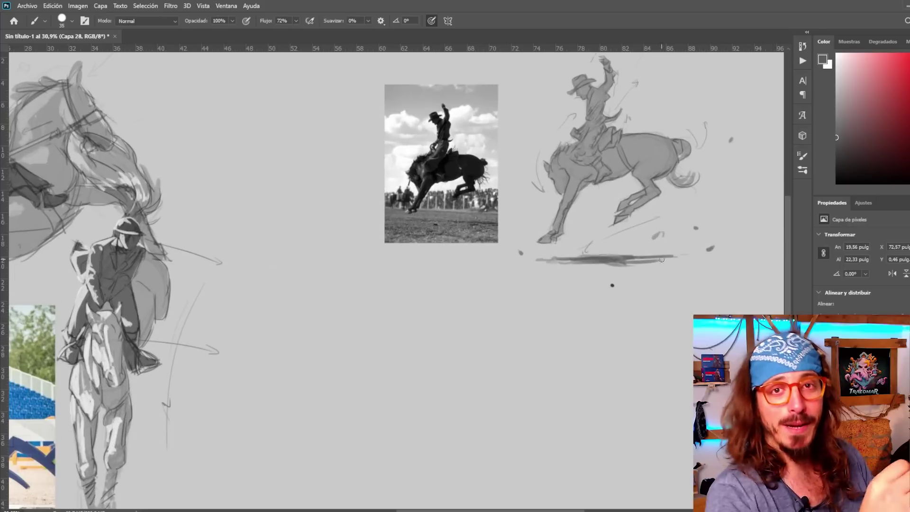
pyautogui.scroll(-5, 633, 265)
pyautogui.scroll(9, 684, 378)
pyautogui.moveTo(451, 262)
pyautogui.mouseDown()
pyautogui.moveTo(641, 267)
pyautogui.moveTo(590, 258)
pyautogui.mouseUp()
# Paint darker shading on the horse's rump, tail, belly, hind legs and front leg
pyautogui.scroll(-10, 492, 255)
pyautogui.scroll(12, 568, 238)
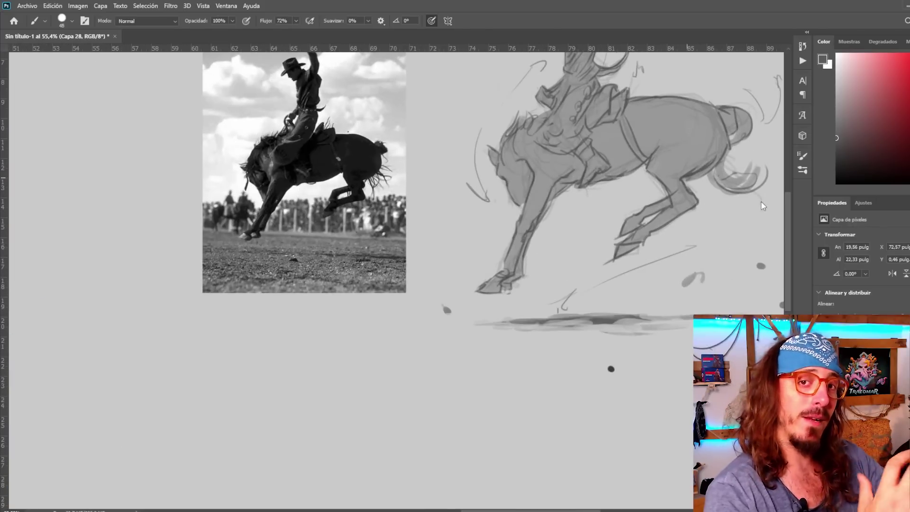
pyautogui.moveTo(718, 121); pyautogui.dragTo(687, 171)
pyautogui.moveTo(721, 178); pyautogui.dragTo(747, 183)
pyautogui.moveTo(600, 130); pyautogui.dragTo(633, 164)
pyautogui.moveTo(681, 114)
pyautogui.mouseDown()
pyautogui.moveTo(670, 190)
pyautogui.moveTo(628, 242)
pyautogui.mouseUp()
pyautogui.moveTo(571, 164)
pyautogui.mouseDown()
pyautogui.moveTo(530, 228)
pyautogui.moveTo(513, 282)
pyautogui.mouseUp()
pyautogui.scroll(-12, 583, 215)
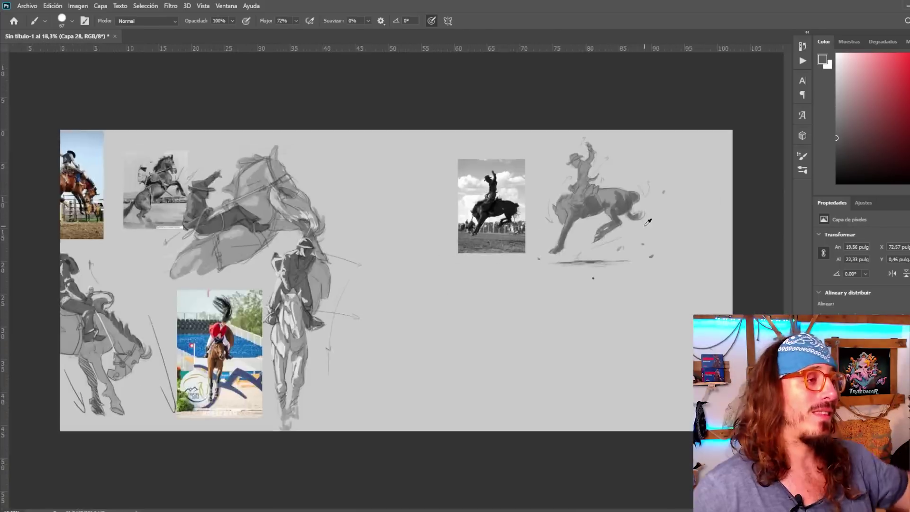
# Model the horse's rump, flank, foreleg and mane with dark and mid-grey tones sampled from the drawing
pyautogui.scroll(14, 620, 191)
pyautogui.keyDown('alt'); pyautogui.click(626, 163); pyautogui.keyUp('alt')
pyautogui.moveTo(639, 159); pyautogui.dragTo(638, 175)
pyautogui.moveTo(590, 156); pyautogui.dragTo(567, 202)
pyautogui.moveTo(535, 150); pyautogui.dragTo(533, 178)
pyautogui.moveTo(401, 220); pyautogui.dragTo(391, 263)
pyautogui.keyDown('alt'); pyautogui.click(505, 185); pyautogui.keyUp('alt')
pyautogui.moveTo(393, 161); pyautogui.dragTo(371, 201)
pyautogui.moveTo(416, 154); pyautogui.dragTo(397, 170)
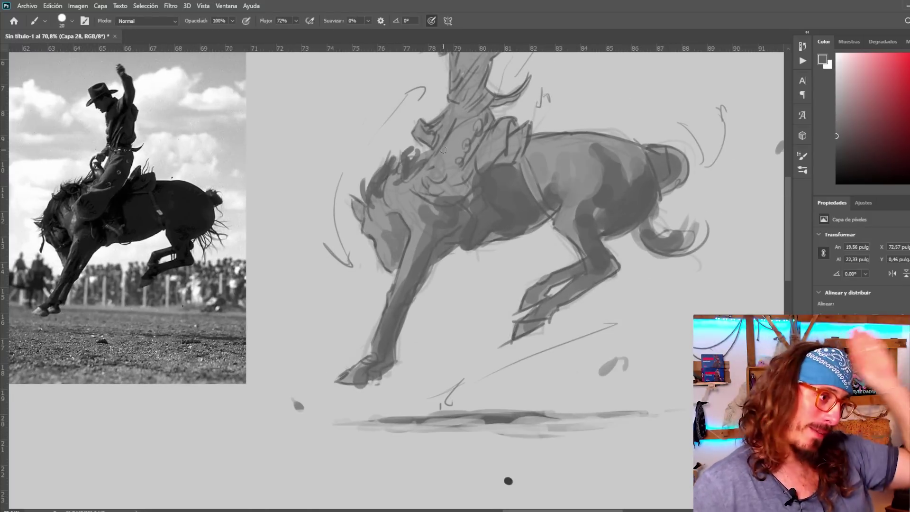
# Darken the tail base, the saddle and the rider's hat, shirt and flying coat tail
pyautogui.moveTo(657, 146); pyautogui.dragTo(677, 124)
pyautogui.moveTo(494, 99); pyautogui.dragTo(527, 78)
pyautogui.scroll(-10, 611, 242)
pyautogui.scroll(9, 555, 170)
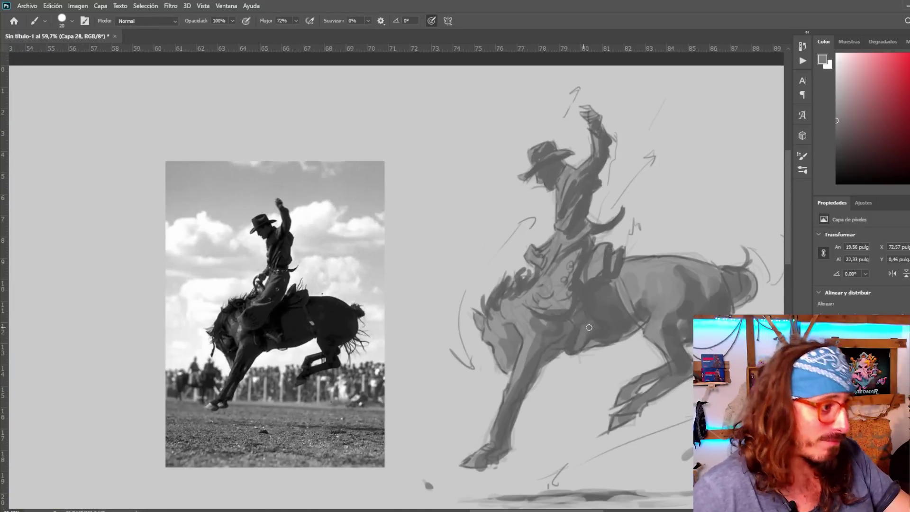
pyautogui.scroll(-5, 589, 327)
pyautogui.scroll(5, 491, 243)
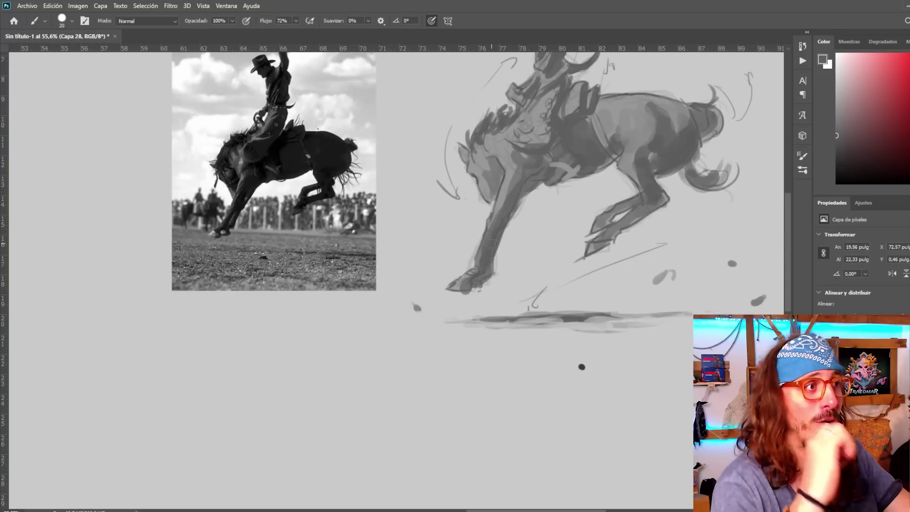
pyautogui.scroll(-5, 483, 284)
pyautogui.scroll(5, 401, 255)
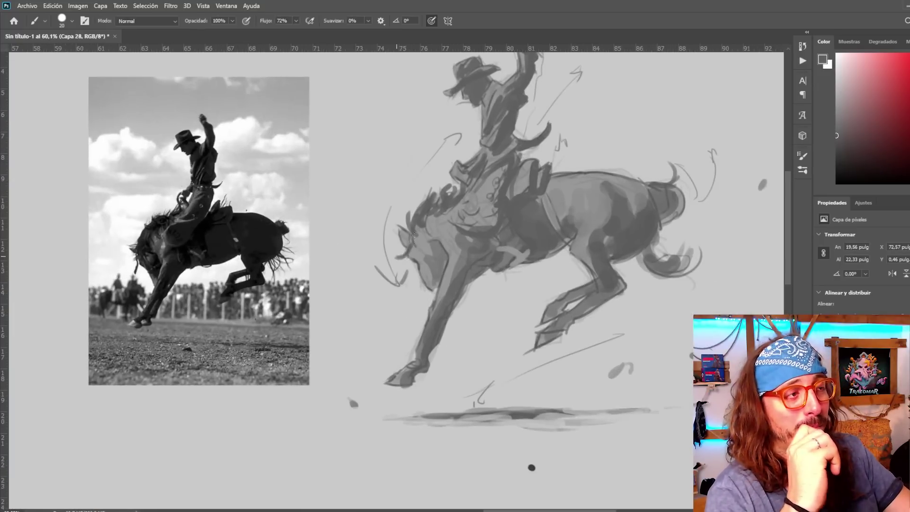
pyautogui.scroll(-5, 414, 235)
pyautogui.scroll(5, 415, 235)
# Shift the finished drawing and its photo within the upper area, and place the show-jumping photo below them
pyautogui.press('v')
pyautogui.scroll(-5, 203, 361)
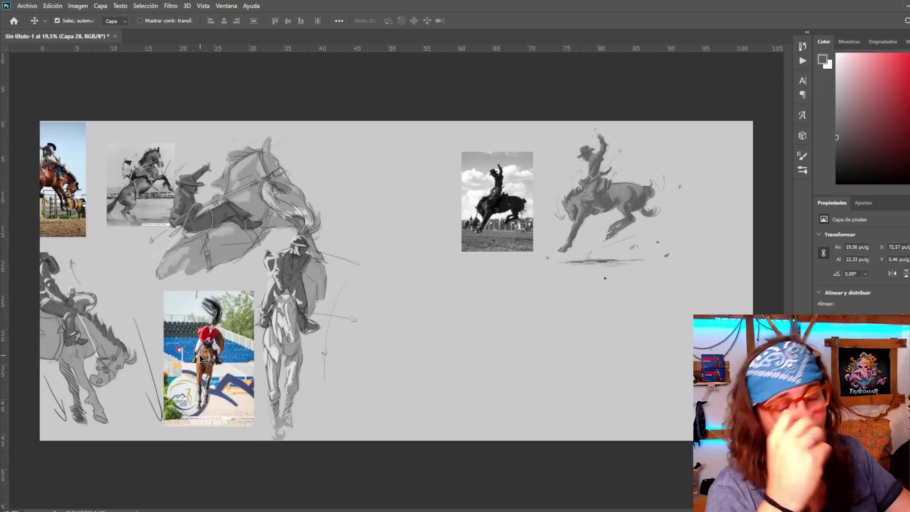
pyautogui.scroll(2, 554, 231)
pyautogui.moveTo(621, 194); pyautogui.dragTo(639, 196)
pyautogui.moveTo(474, 189); pyautogui.dragTo(492, 170)
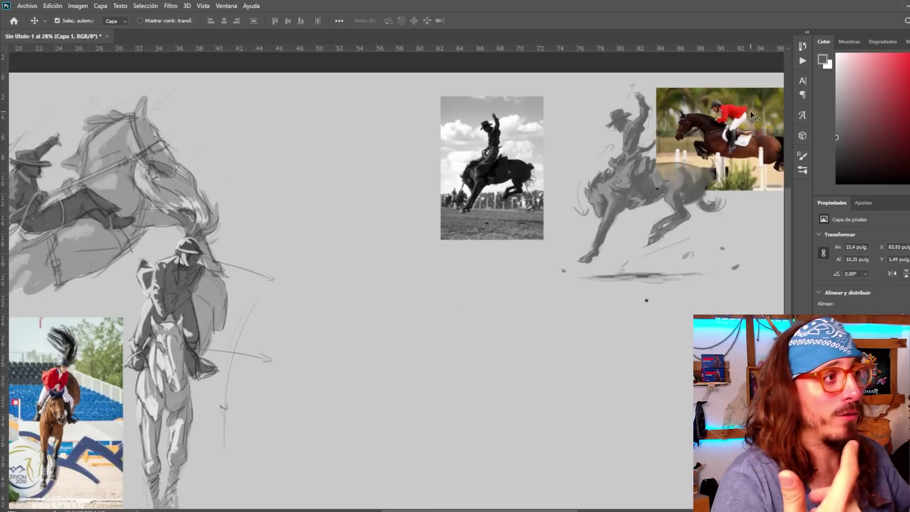
pyautogui.scroll(3, 612, 361)
pyautogui.moveTo(754, 116)
pyautogui.mouseDown()
pyautogui.moveTo(646, 370)
pyautogui.moveTo(541, 330)
pyautogui.mouseUp()
# On a new layer, block in the jumping horse's head, neck and tucked foreleg as a dark grey silhouette
pyautogui.press('b')
pyautogui.hotkey('ctrl', 'shift', 'alt', 'n')
pyautogui.moveTo(715, 269); pyautogui.dragTo(544, 229)
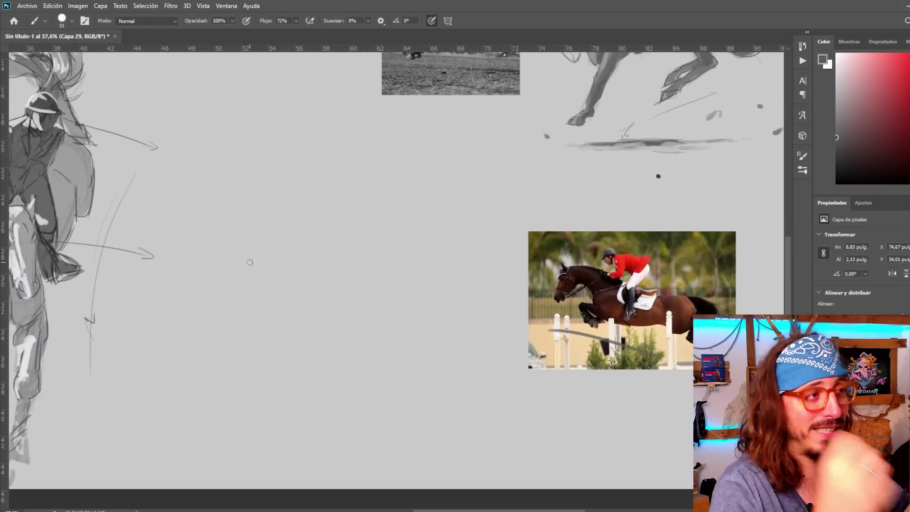
pyautogui.moveTo(250, 262)
pyautogui.mouseDown()
pyautogui.moveTo(228, 308)
pyautogui.moveTo(247, 261)
pyautogui.moveTo(271, 269)
pyautogui.moveTo(259, 275)
pyautogui.moveTo(343, 289)
pyautogui.moveTo(252, 256)
pyautogui.mouseUp()
pyautogui.moveTo(306, 362)
pyautogui.mouseDown()
pyautogui.moveTo(284, 345)
pyautogui.moveTo(290, 377)
pyautogui.mouseUp()
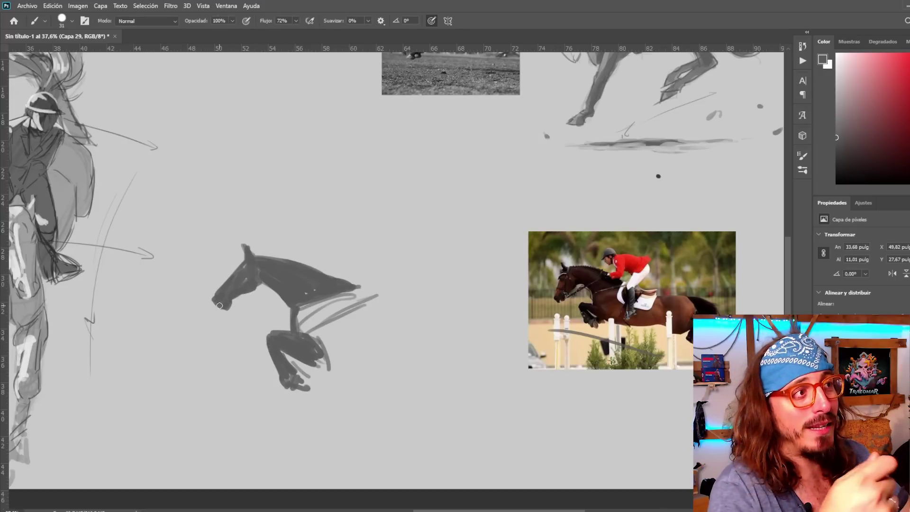
pyautogui.moveTo(231, 268)
pyautogui.mouseDown()
pyautogui.moveTo(377, 297)
pyautogui.moveTo(241, 287)
pyautogui.mouseUp()
pyautogui.moveTo(338, 370); pyautogui.dragTo(350, 379)
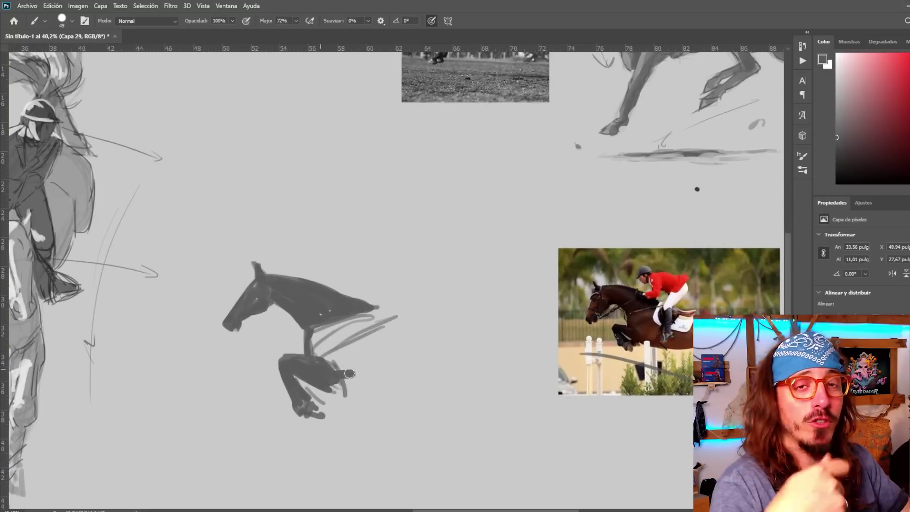
# Fill in the jumping horse's chest, barrel, rump and folded hind legs, and brush in its flowing tail
pyautogui.moveTo(317, 332); pyautogui.dragTo(340, 375)
pyautogui.moveTo(361, 311); pyautogui.dragTo(477, 334)
pyautogui.moveTo(485, 327)
pyautogui.mouseDown()
pyautogui.moveTo(450, 331)
pyautogui.moveTo(493, 374)
pyautogui.moveTo(447, 382)
pyautogui.moveTo(445, 368)
pyautogui.moveTo(474, 341)
pyautogui.moveTo(390, 364)
pyautogui.moveTo(440, 330)
pyautogui.mouseUp()
pyautogui.moveTo(469, 421); pyautogui.dragTo(517, 413)
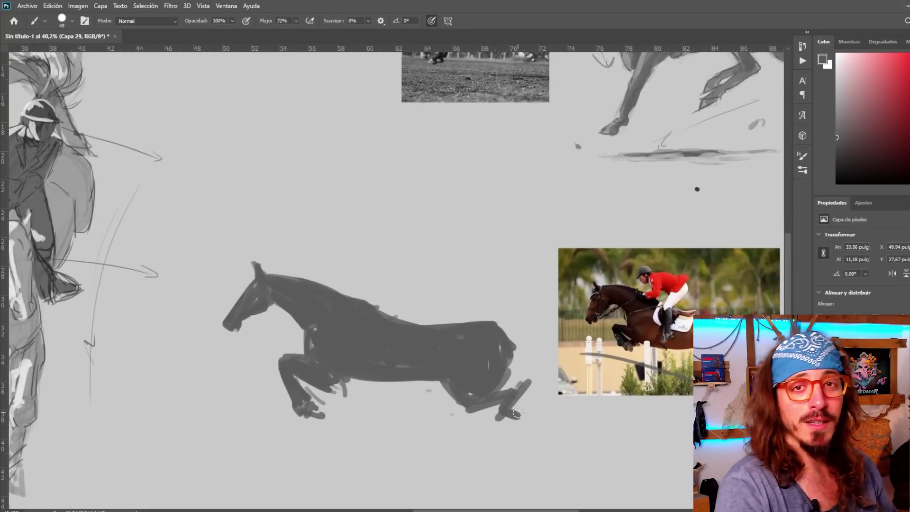
pyautogui.moveTo(505, 335)
pyautogui.mouseDown()
pyautogui.moveTo(567, 369)
pyautogui.moveTo(563, 391)
pyautogui.mouseUp()
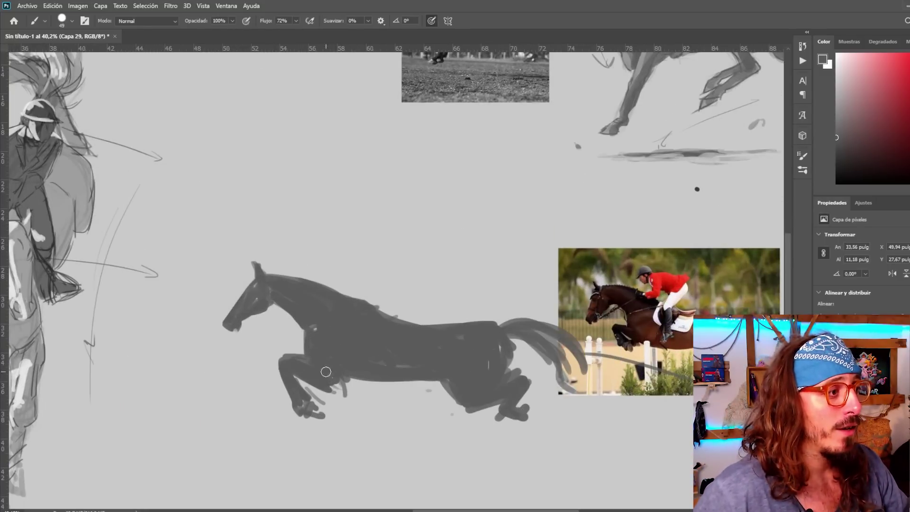
# Select the horse's head and transform it to tilt its muzzle slightly downward and inward
pyautogui.moveTo(264, 260)
pyautogui.mouseDown()
pyautogui.moveTo(277, 338)
pyautogui.moveTo(264, 259)
pyautogui.mouseUp()
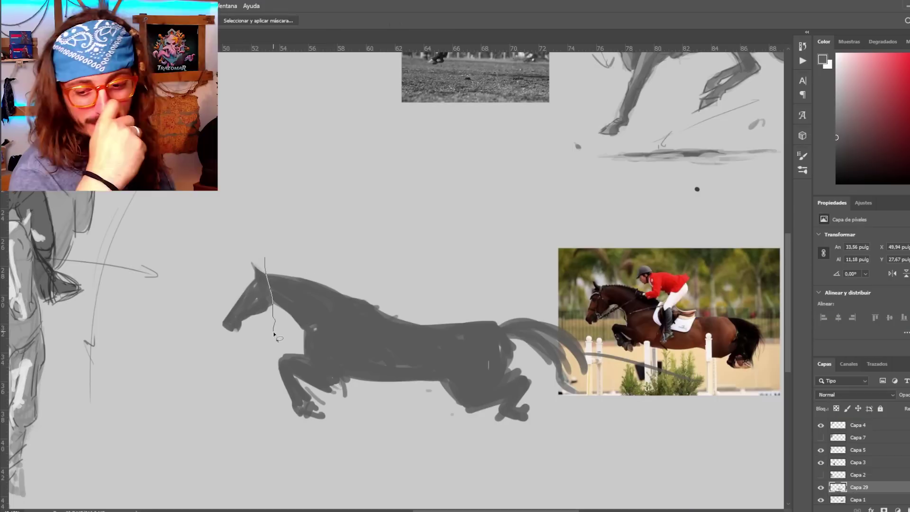
pyautogui.hotkey('ctrl', 't')
pyautogui.moveTo(233, 386); pyautogui.dragTo(254, 387)
pyautogui.moveTo(258, 313)
pyautogui.mouseDown()
pyautogui.moveTo(252, 319)
pyautogui.moveTo(252, 311)
pyautogui.mouseUp()
pyautogui.moveTo(252, 388); pyautogui.dragTo(244, 389)
pyautogui.press('Return')
pyautogui.hotkey('ctrl', 'd')
pyautogui.press('b')
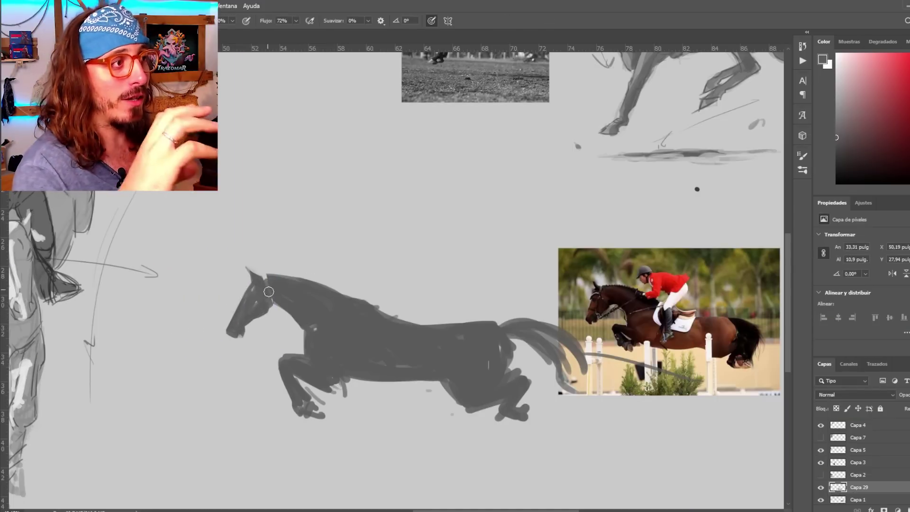
# On a new layer, outline the bridle, reins, breastplate, saddle, saddle pad and girth in white
pyautogui.scroll(-2, 232, 279)
pyautogui.hotkey('ctrl', 'alt', 'shift', 'n')
pyautogui.press('b')
pyautogui.scroll(1, 386, 308)
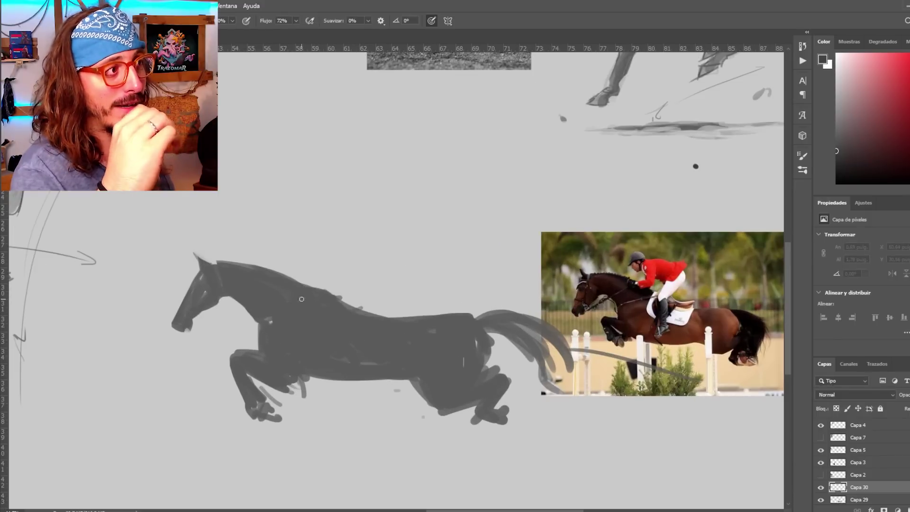
pyautogui.press('x')
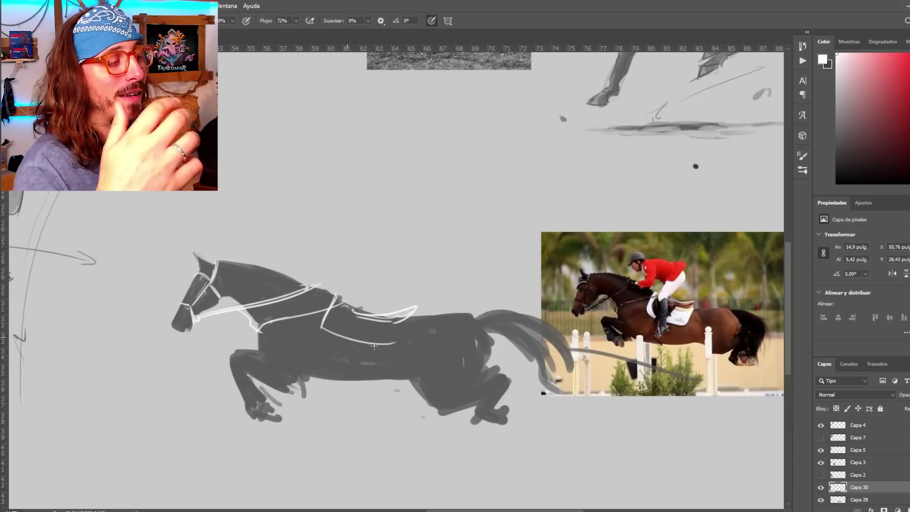
pyautogui.moveTo(340, 386); pyautogui.dragTo(327, 380)
# On another new layer, sketch the crouching rider's head, torso, arm, leg and coat tail in dark grey lines
pyautogui.hotkey('ctrl', 'alt', 'shift', 'n')
pyautogui.press('e')
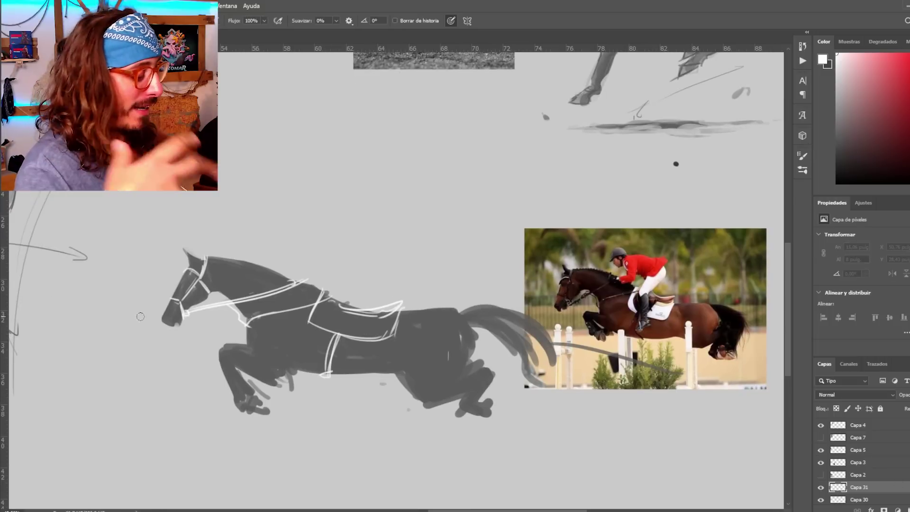
pyautogui.press('b')
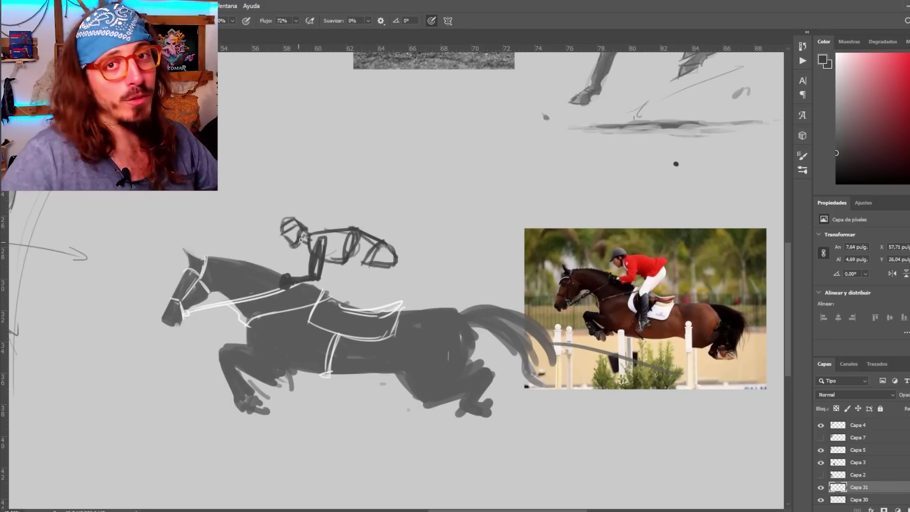
pyautogui.moveTo(280, 225); pyautogui.dragTo(298, 239)
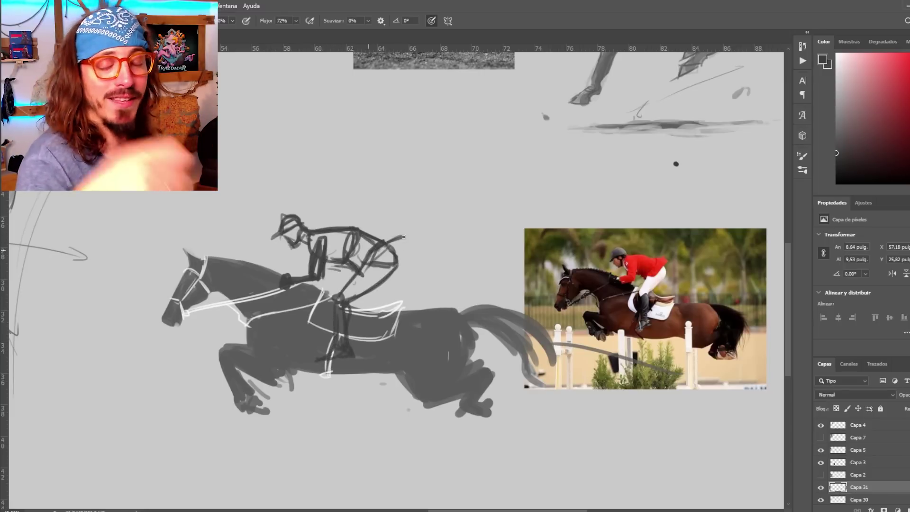
pyautogui.moveTo(405, 233); pyautogui.dragTo(364, 244)
# Fill the rider's helmet, torso, arms, thigh and boot with solid dark grey
pyautogui.scroll(2, 410, 288)
pyautogui.moveTo(299, 217); pyautogui.dragTo(330, 245)
pyautogui.moveTo(353, 218)
pyautogui.mouseDown()
pyautogui.moveTo(389, 252)
pyautogui.moveTo(334, 288)
pyautogui.mouseUp()
pyautogui.moveTo(327, 223); pyautogui.dragTo(359, 249)
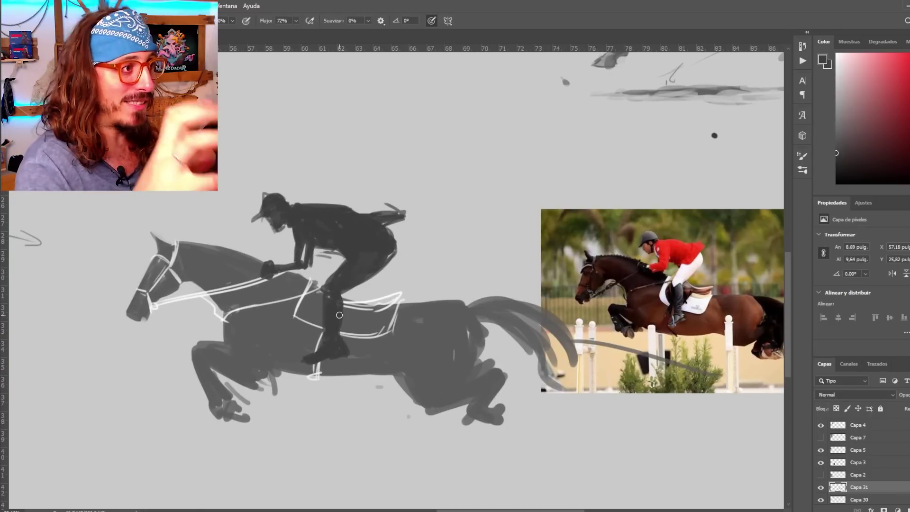
pyautogui.moveTo(316, 293); pyautogui.dragTo(318, 322)
pyautogui.moveTo(355, 315); pyautogui.dragTo(349, 326)
# On the white tack layer, fill the saddle pad with light grey sampled from the canvas
pyautogui.scroll(-5, 360, 317)
pyautogui.scroll(5, 512, 352)
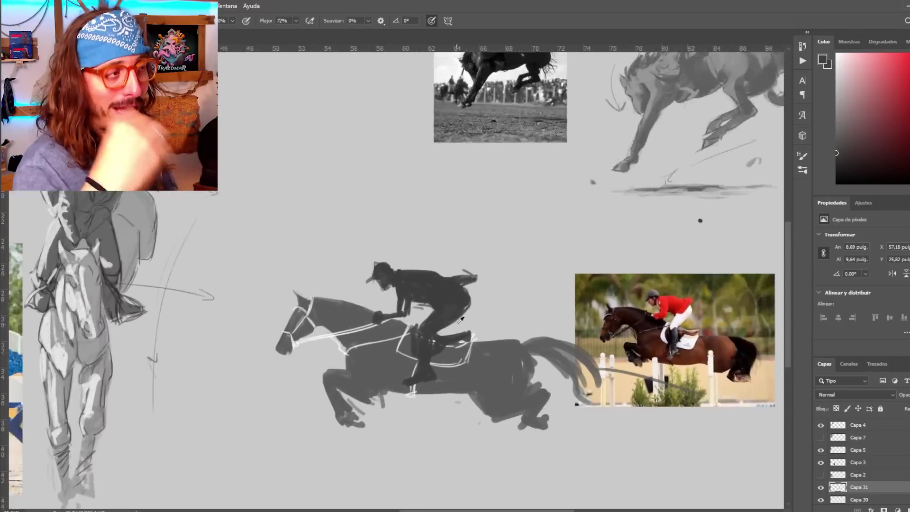
pyautogui.click(859, 499)
pyautogui.keyDown('alt'); pyautogui.click(488, 322); pyautogui.keyUp('alt')
pyautogui.moveTo(467, 349); pyautogui.dragTo(440, 352)
pyautogui.scroll(-5, 381, 354)
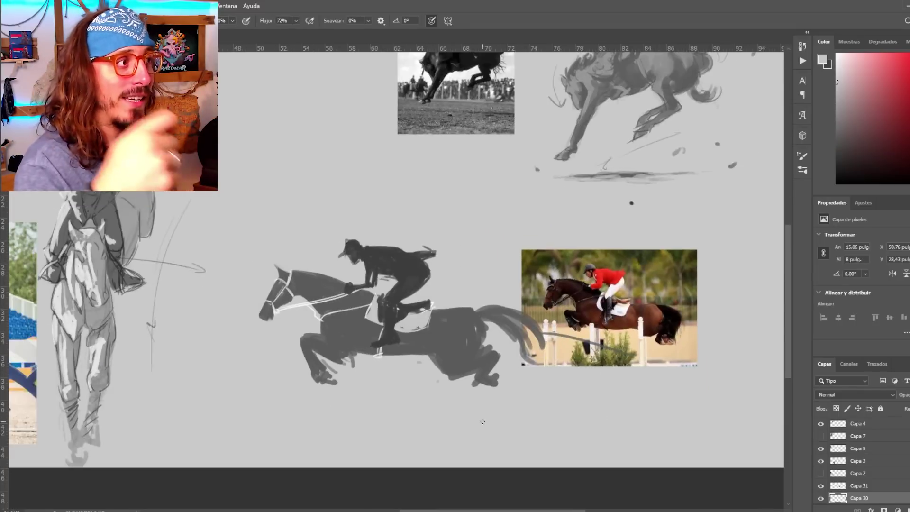
# On the rider's layer, darken the horse's muzzle, braided mane, tail and hooves with dark grey strokes
pyautogui.scroll(5, 309, 266)
pyautogui.hotkey('alt', ']')
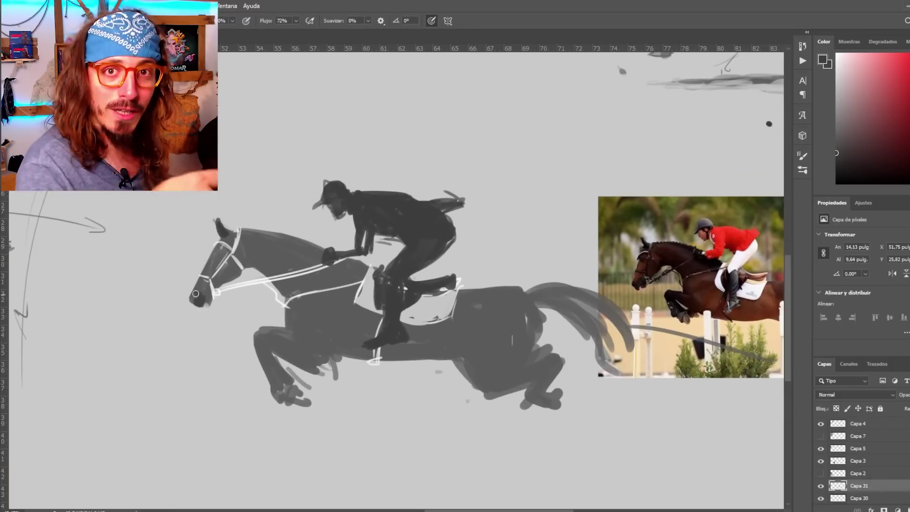
pyautogui.scroll(-2, 403, 277)
pyautogui.moveTo(484, 294); pyautogui.dragTo(493, 333)
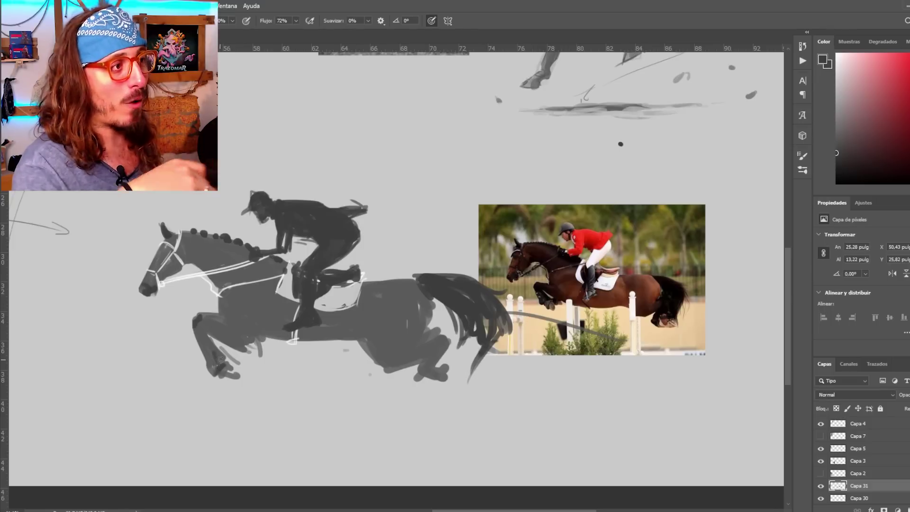
pyautogui.moveTo(457, 380); pyautogui.dragTo(453, 382)
# Merge the show-jumping study's horse, tack and rider layers and move the drawing up and to the left of its photo
pyautogui.scroll(-5, 456, 370)
pyautogui.scroll(4, 633, 367)
pyautogui.scroll(-3, 815, 467)
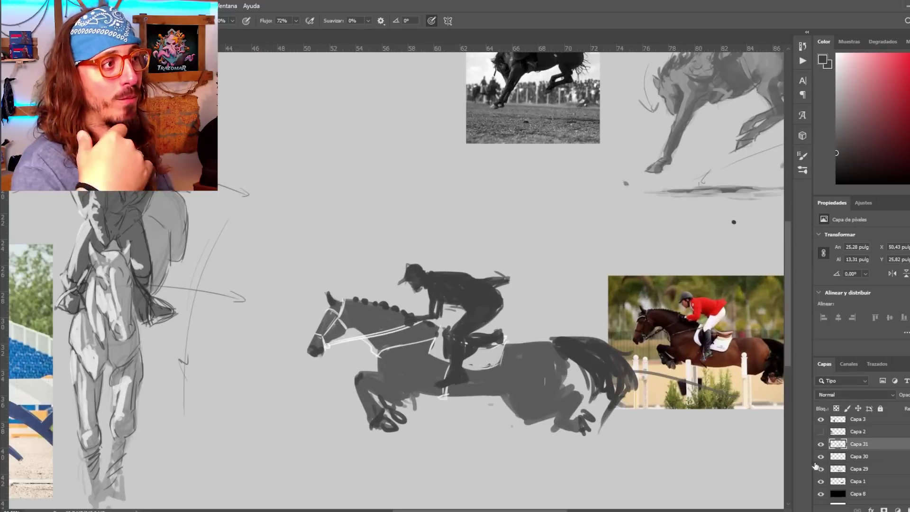
pyautogui.keyDown('shift'); pyautogui.click(877, 474); pyautogui.keyUp('shift')
pyautogui.hotkey('ctrl', 'e')
pyautogui.scroll(-1, 626, 361)
pyautogui.moveTo(625, 360); pyautogui.dragTo(577, 246)
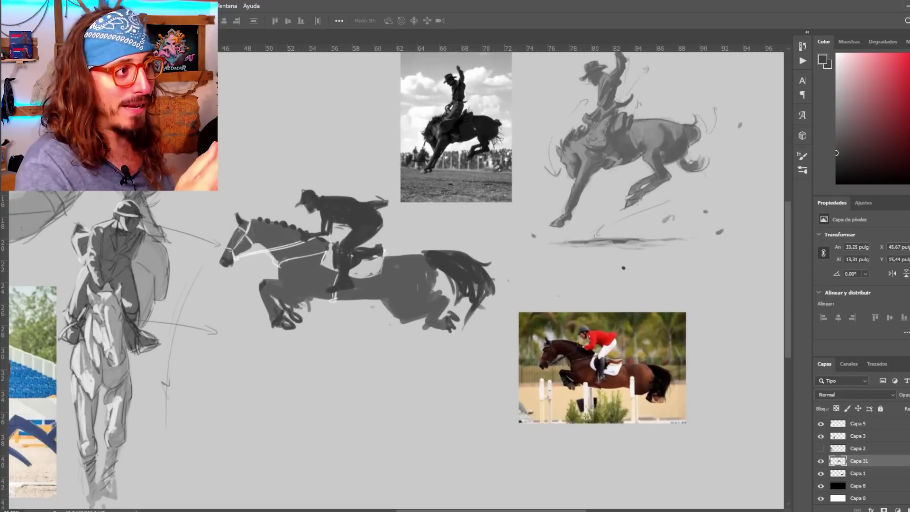
pyautogui.moveTo(329, 279); pyautogui.dragTo(363, 305)
# Draw mid-grey motion arrows below the jumping horse and in front of its head and the rider
pyautogui.press('b')
pyautogui.keyDown('alt'); pyautogui.click(363, 306); pyautogui.keyUp('alt')
pyautogui.scroll(2, 309, 369)
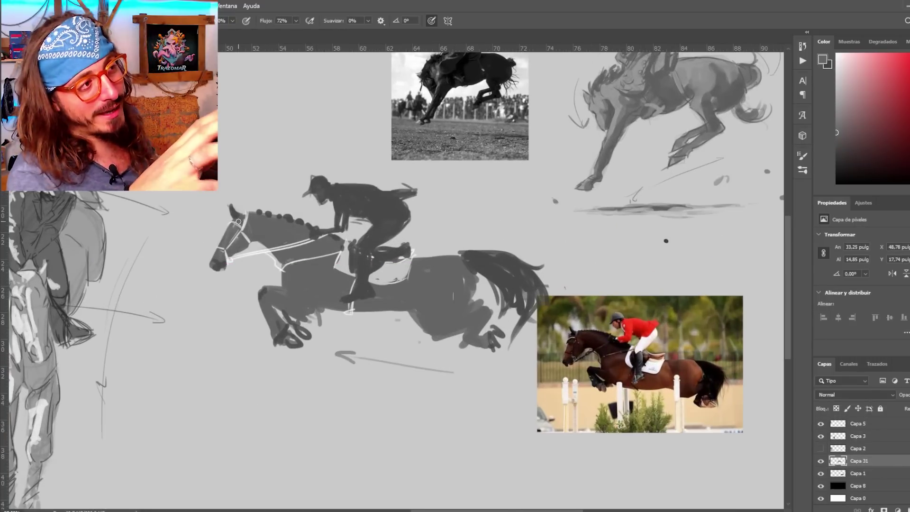
pyautogui.scroll(1, 332, 275)
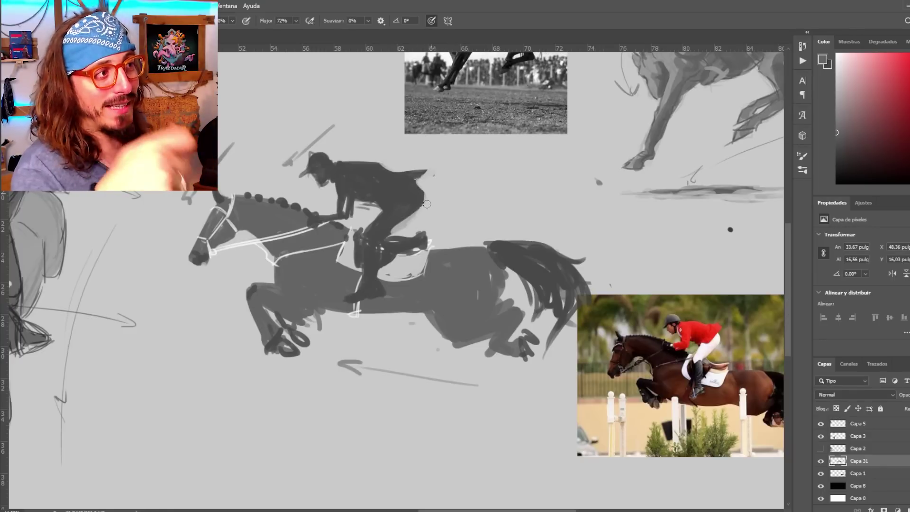
# Undo the last stroke and rework the rider's seat and coat tail with dark and mid-grey tones sampled from the drawing
pyautogui.hotkey('ctrl', 'z')
pyautogui.scroll(-5, 427, 204)
pyautogui.scroll(5, 477, 276)
pyautogui.keyDown('alt'); pyautogui.click(467, 251); pyautogui.keyUp('alt')
pyautogui.moveTo(483, 251); pyautogui.dragTo(447, 288)
pyautogui.scroll(-1, 538, 276)
pyautogui.moveTo(424, 238)
pyautogui.mouseDown()
pyautogui.moveTo(431, 231)
pyautogui.moveTo(382, 230)
pyautogui.moveTo(442, 267)
pyautogui.mouseUp()
pyautogui.scroll(-4, 393, 285)
pyautogui.scroll(1, 436, 304)
pyautogui.scroll(-2, 663, 265)
pyautogui.scroll(3, 550, 323)
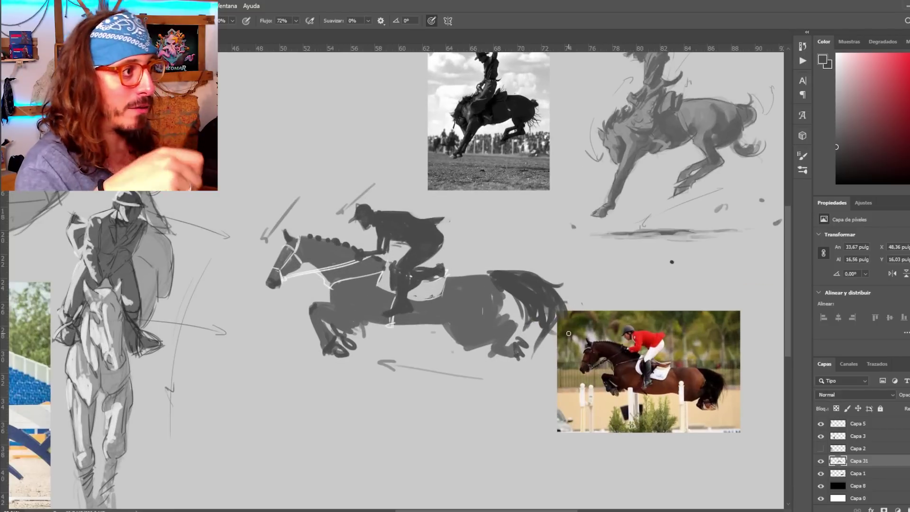
pyautogui.scroll(4, 493, 247)
pyautogui.keyDown('alt'); pyautogui.click(295, 209); pyautogui.keyUp('alt')
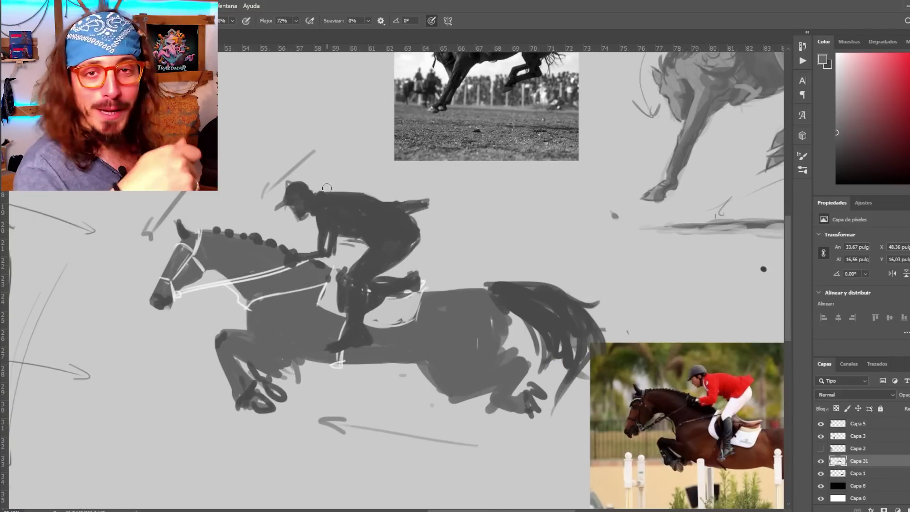
pyautogui.scroll(-3, 390, 269)
pyautogui.scroll(4, 477, 285)
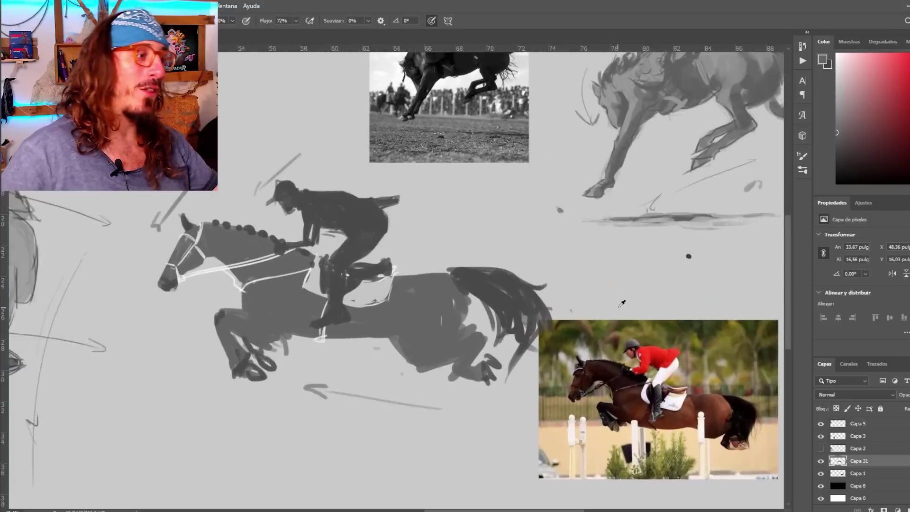
# Repaint the rider's breeches in light grey, and shade them over with a sampled mid-grey
pyautogui.keyDown('alt'); pyautogui.click(382, 221); pyautogui.keyUp('alt')
pyautogui.moveTo(334, 220); pyautogui.dragTo(305, 248)
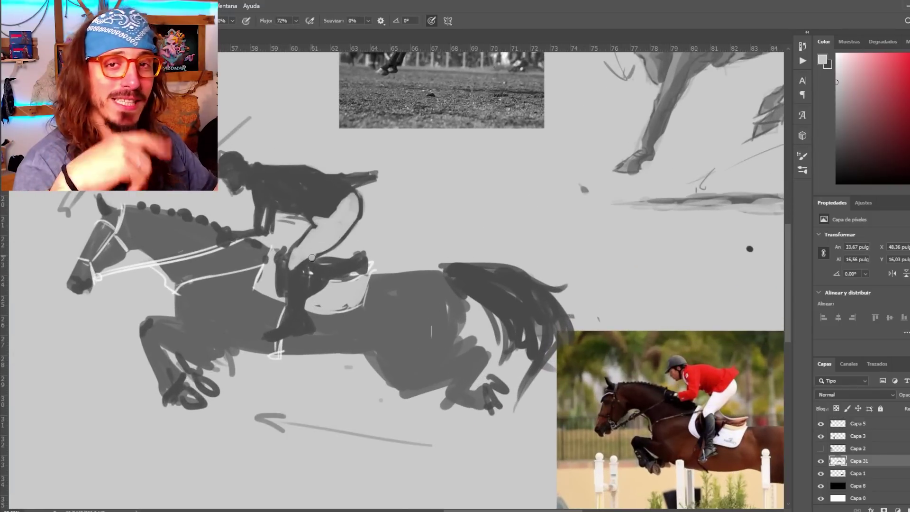
pyautogui.moveTo(357, 211); pyautogui.dragTo(338, 242)
pyautogui.scroll(-3, 303, 191)
pyautogui.scroll(5, 243, 210)
pyautogui.keyDown('alt'); pyautogui.click(315, 259); pyautogui.keyUp('alt')
pyautogui.moveTo(428, 188)
pyautogui.mouseDown()
pyautogui.moveTo(378, 253)
pyautogui.moveTo(407, 239)
pyautogui.mouseUp()
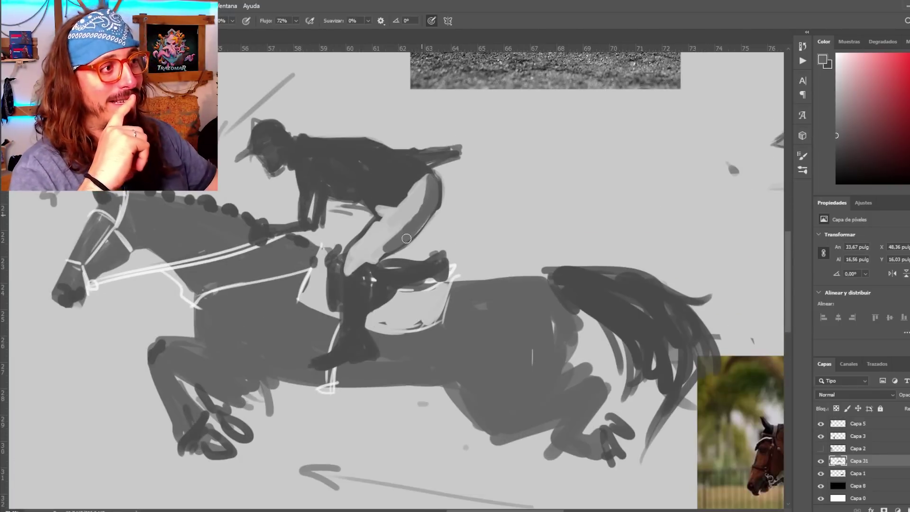
pyautogui.scroll(-5, 407, 289)
pyautogui.scroll(3, 443, 303)
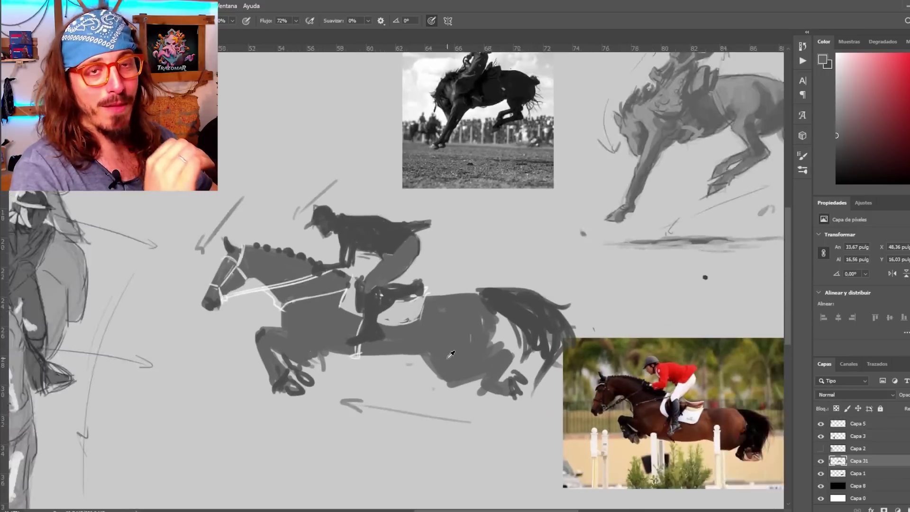
# Move the show-jumping study down and right, and shift the rearing and front-view jumper studies with the front-view photo right
pyautogui.scroll(-3, 452, 354)
pyautogui.press('v')
pyautogui.moveTo(455, 347)
pyautogui.mouseDown()
pyautogui.moveTo(539, 468)
pyautogui.moveTo(644, 418)
pyautogui.mouseUp()
pyautogui.scroll(-3, 558, 458)
pyautogui.scroll(3, 569, 426)
pyautogui.scroll(-3, 617, 417)
pyautogui.keyDown('shift'); pyautogui.click(630, 337); pyautogui.keyUp('shift')
pyautogui.scroll(2, 644, 419)
pyautogui.scroll(-3, 643, 418)
pyautogui.moveTo(209, 246); pyautogui.dragTo(332, 230)
pyautogui.moveTo(284, 323); pyautogui.dragTo(445, 333)
pyautogui.moveTo(194, 360); pyautogui.dragTo(316, 349)
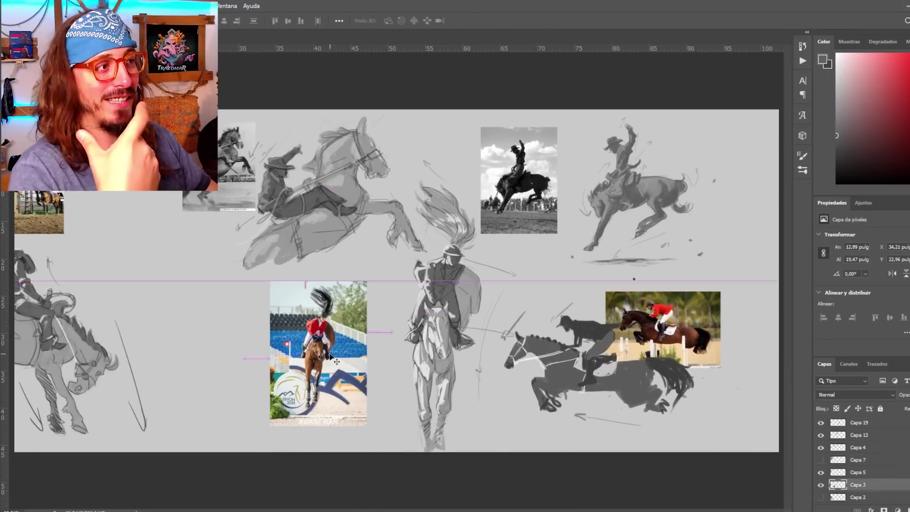
# Move the colour rodeo photo and its study right, and nudge the front-view and rearing studies and rearing photo left
pyautogui.moveTo(40, 216); pyautogui.dragTo(113, 227)
pyautogui.moveTo(47, 332); pyautogui.dragTo(172, 326)
pyautogui.scroll(-1, 156, 327)
pyautogui.moveTo(94, 185); pyautogui.dragTo(76, 207)
pyautogui.scroll(-3, 374, 279)
pyautogui.scroll(2, 417, 284)
pyautogui.moveTo(439, 303); pyautogui.dragTo(431, 294)
pyautogui.moveTo(254, 190); pyautogui.dragTo(229, 190)
pyautogui.moveTo(332, 217); pyautogui.dragTo(309, 217)
pyautogui.scroll(1, 311, 389)
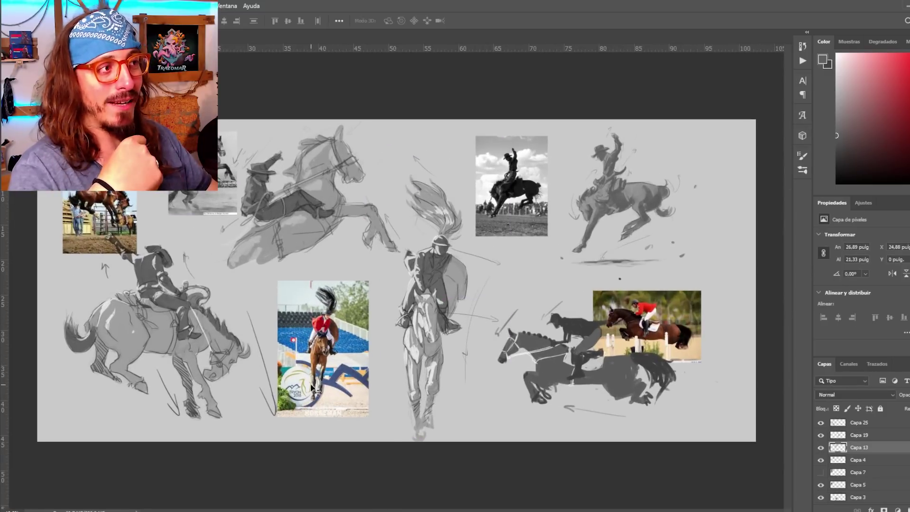
# Spread the black-and-white bucking-horse study and photo, the front-view study and the show-jumping study and photo further right
pyautogui.moveTo(611, 190); pyautogui.dragTo(659, 190)
pyautogui.moveTo(512, 190); pyautogui.dragTo(554, 185)
pyautogui.moveTo(426, 303); pyautogui.dragTo(443, 295)
pyautogui.moveTo(583, 370); pyautogui.dragTo(594, 374)
pyautogui.moveTo(649, 323); pyautogui.dragTo(669, 319)
# Nudge the rearing-horse study right and fine-tune the positions of the colour rodeo photo and the show-jumping photo
pyautogui.moveTo(313, 199); pyautogui.dragTo(337, 194)
pyautogui.moveTo(97, 225); pyautogui.dragTo(91, 219)
pyautogui.scroll(2, 102, 318)
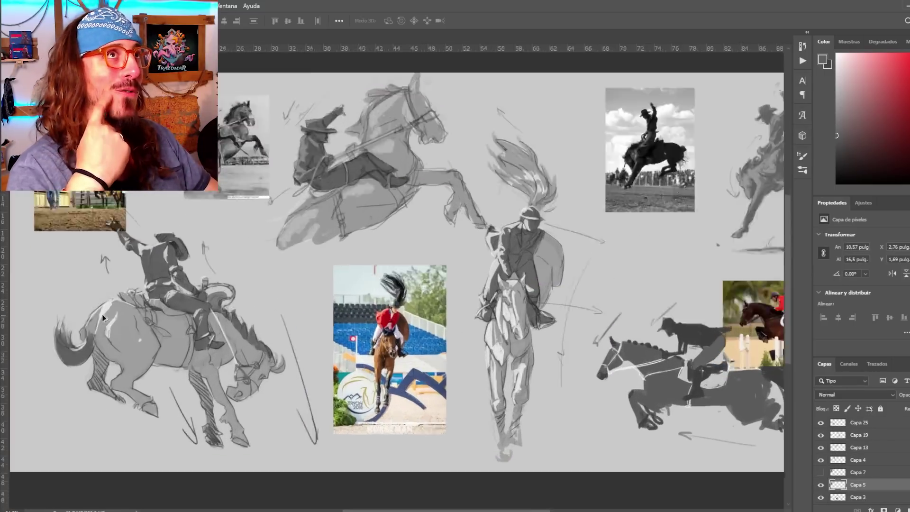
pyautogui.scroll(-2, 103, 318)
pyautogui.scroll(1, 392, 420)
pyautogui.moveTo(650, 320)
pyautogui.mouseDown()
pyautogui.moveTo(655, 305)
pyautogui.moveTo(643, 324)
pyautogui.mouseUp()
pyautogui.scroll(-4, 250, 366)
pyautogui.scroll(4, 237, 370)
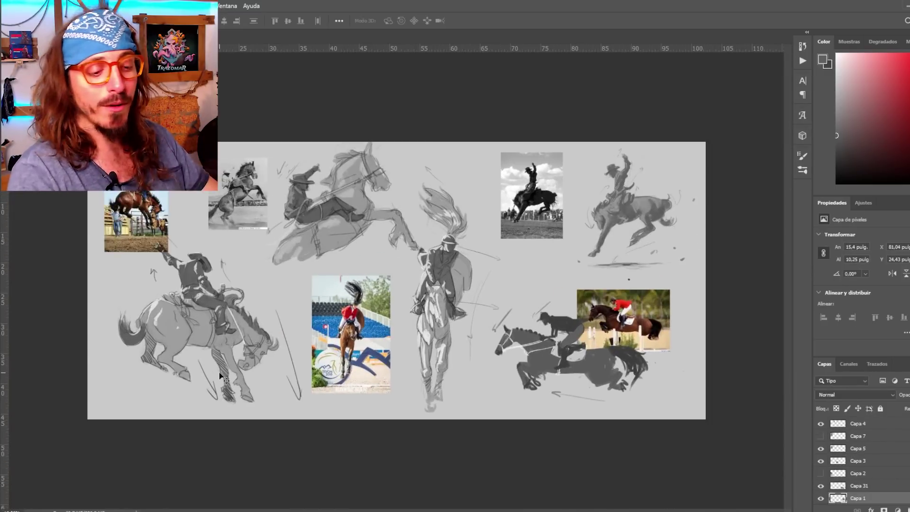